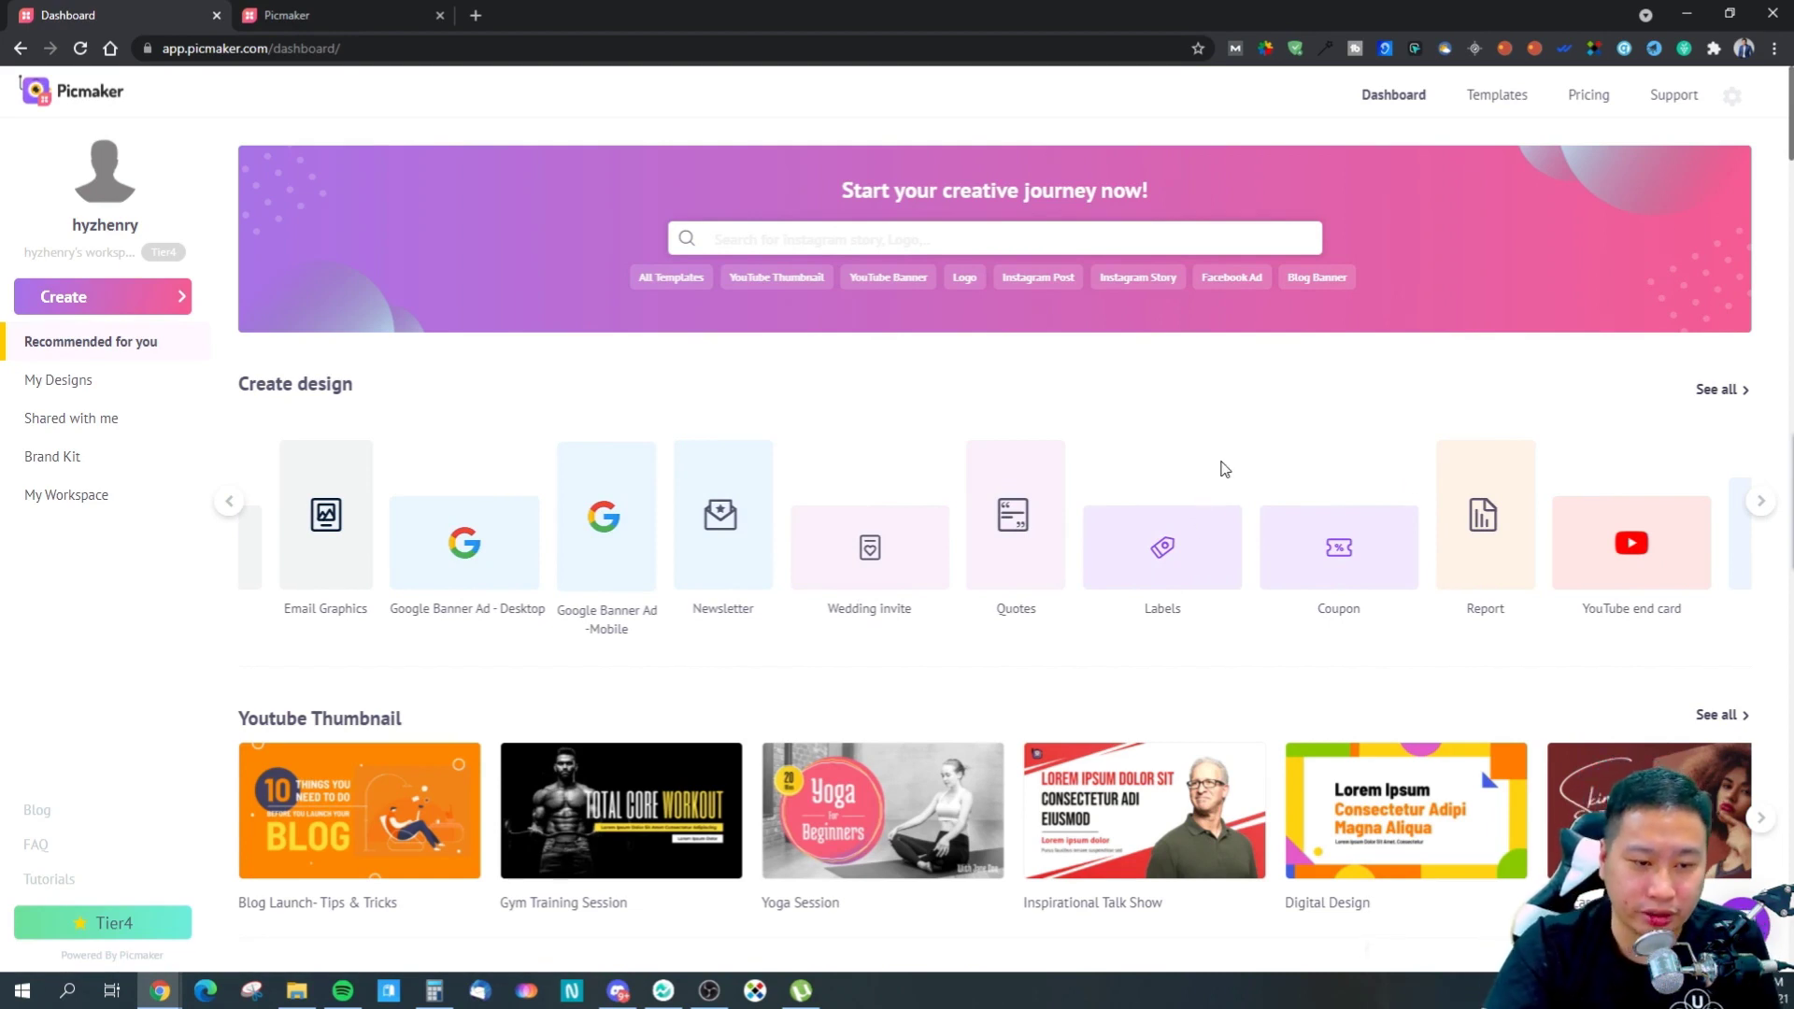
- Page through the design types and close the old ZOE IS OFFLINE design
{"action": "left_click", "coordinate": [1756, 505]}
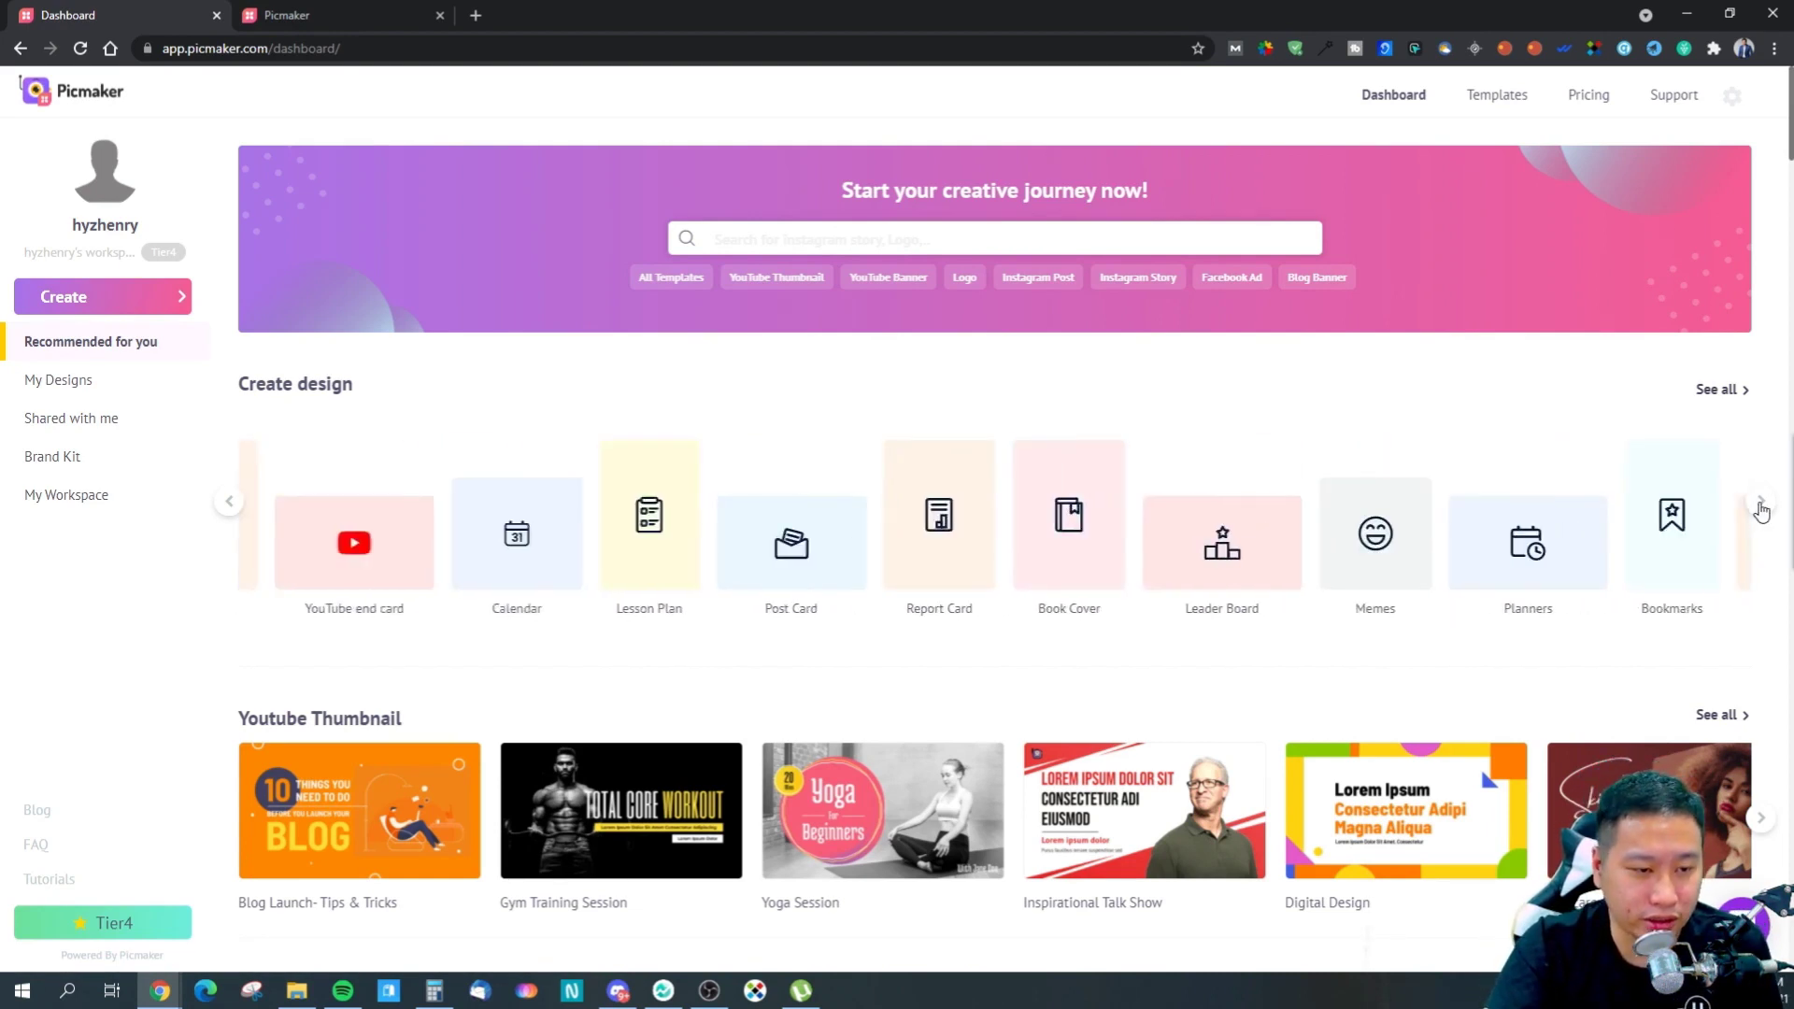
{"action": "left_click", "coordinate": [1757, 506]}
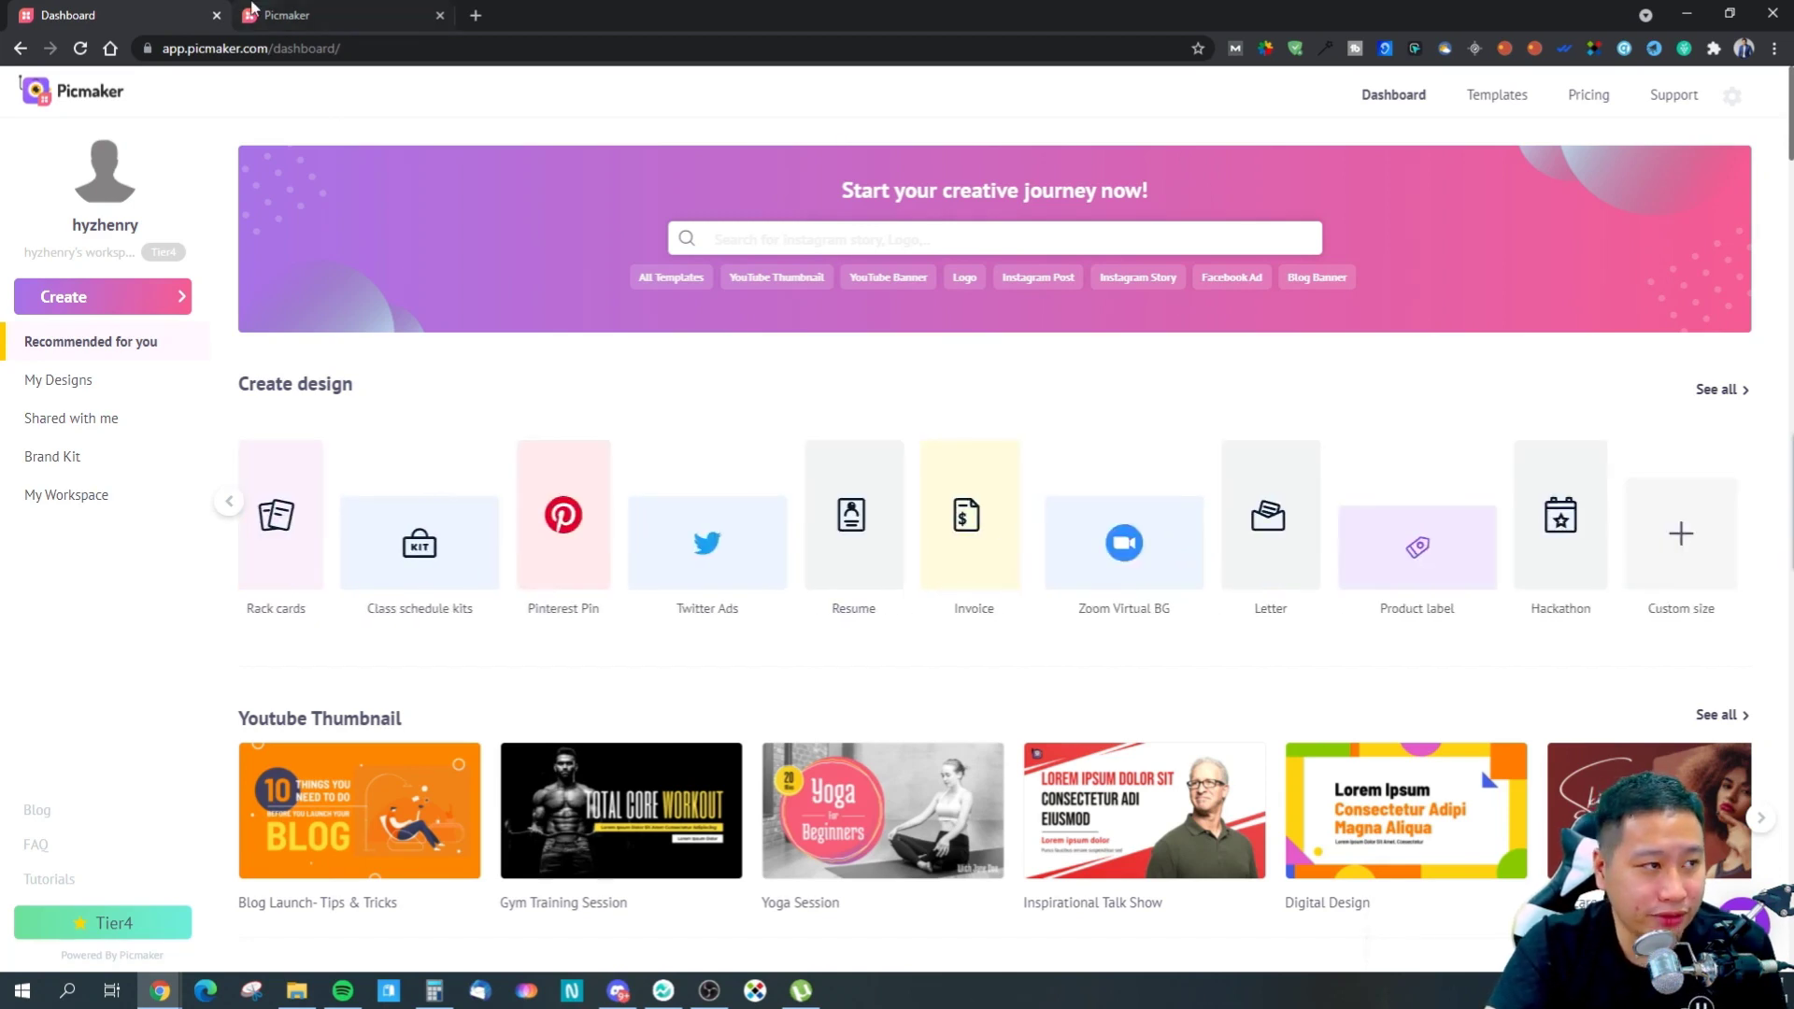
{"action": "left_click", "coordinate": [331, 11]}
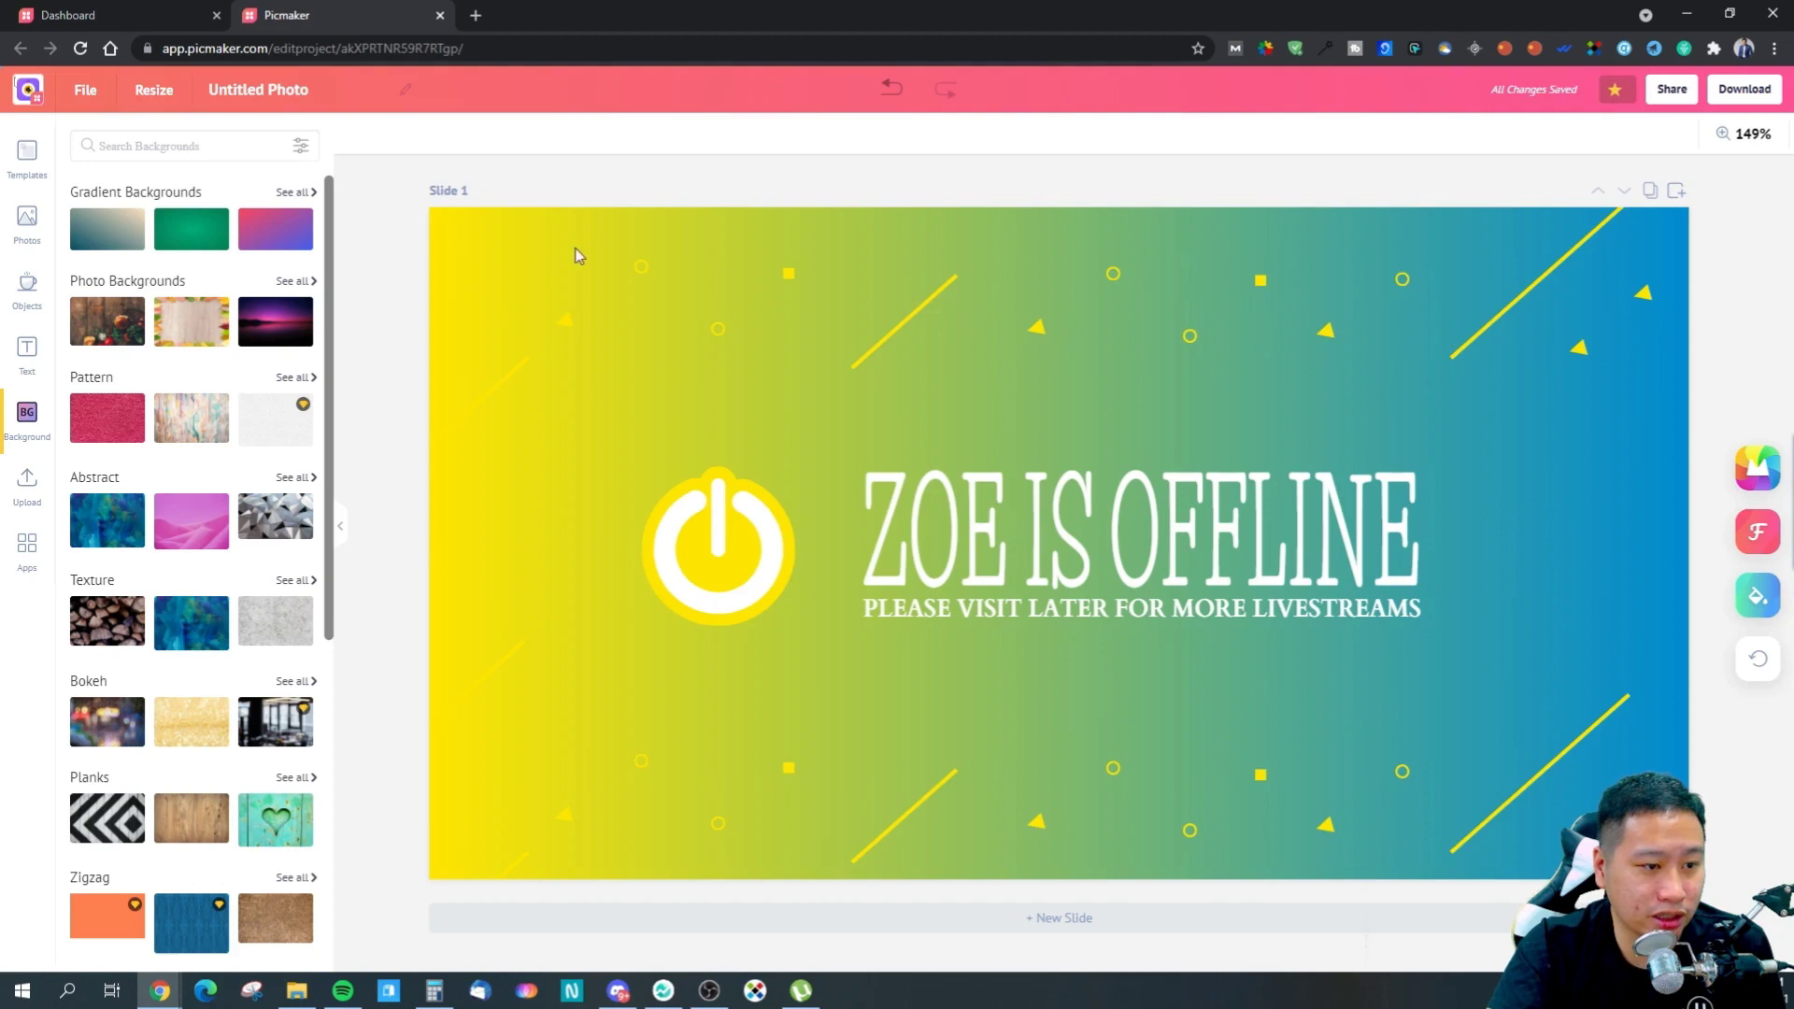
{"action": "left_click", "coordinate": [439, 15]}
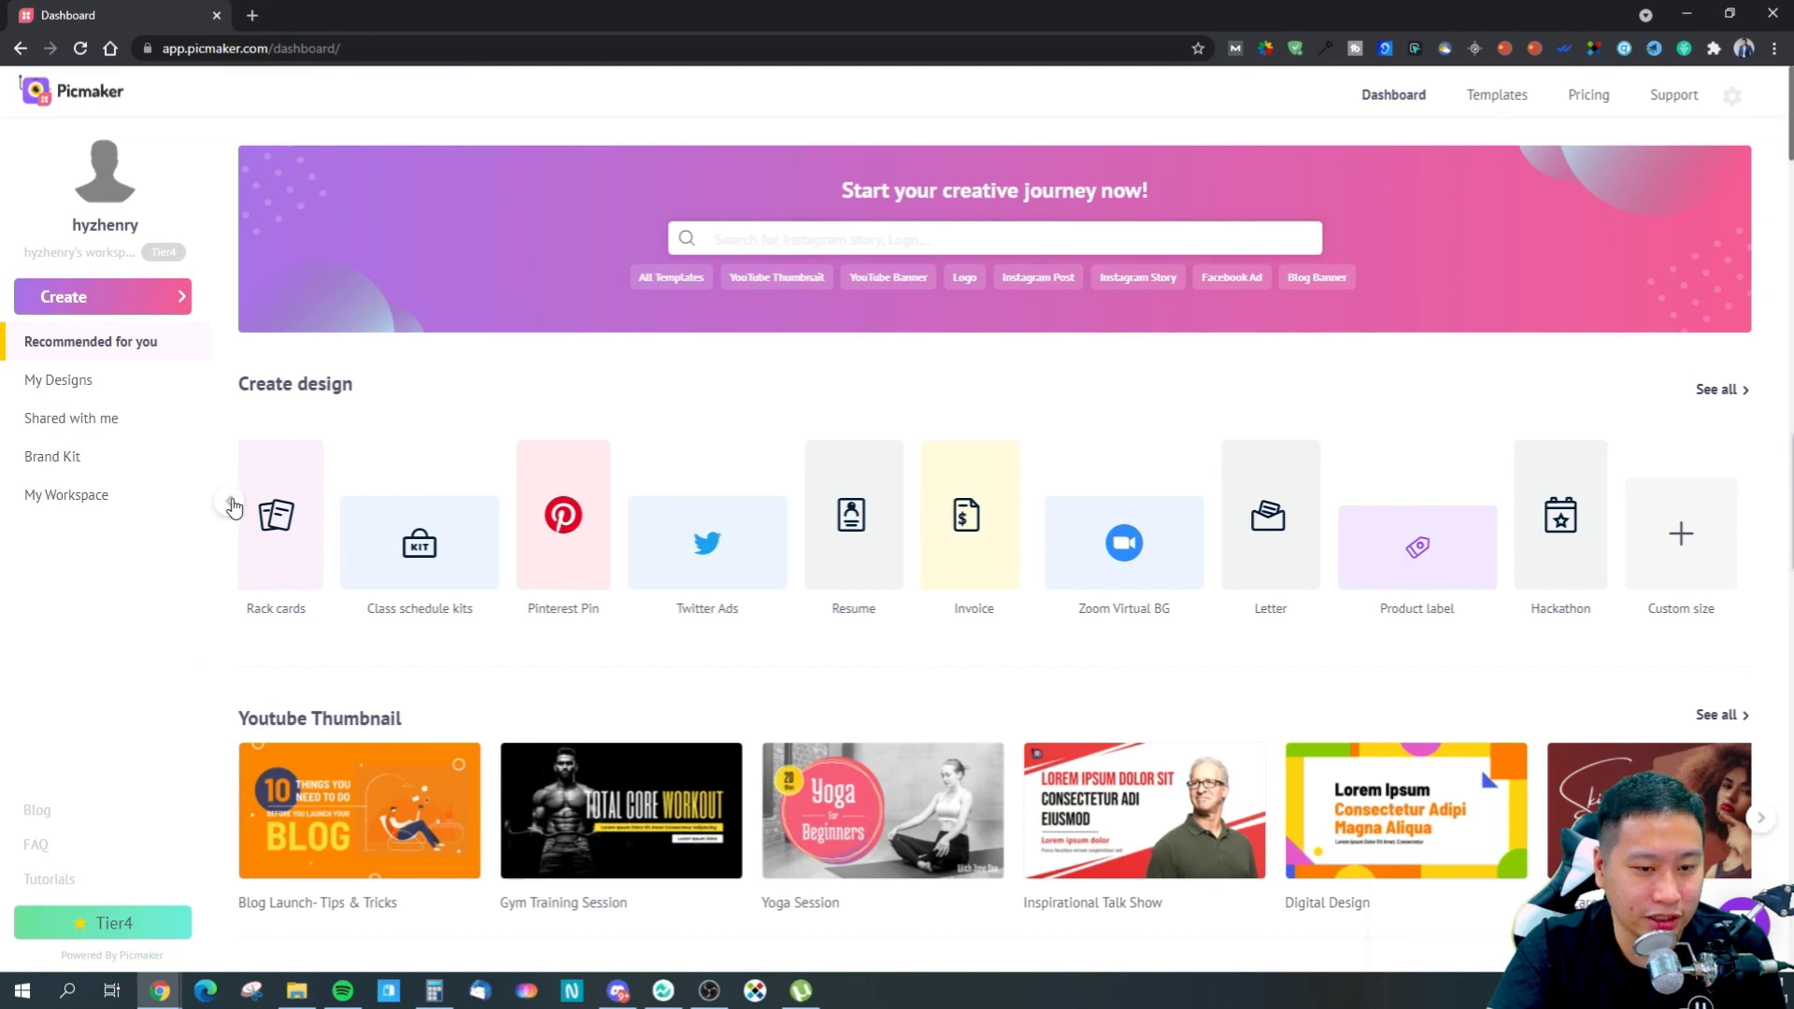
- Start new Zoom Virtual BG and Report designs from the Create design carousel
{"action": "left_click", "coordinate": [1122, 558]}
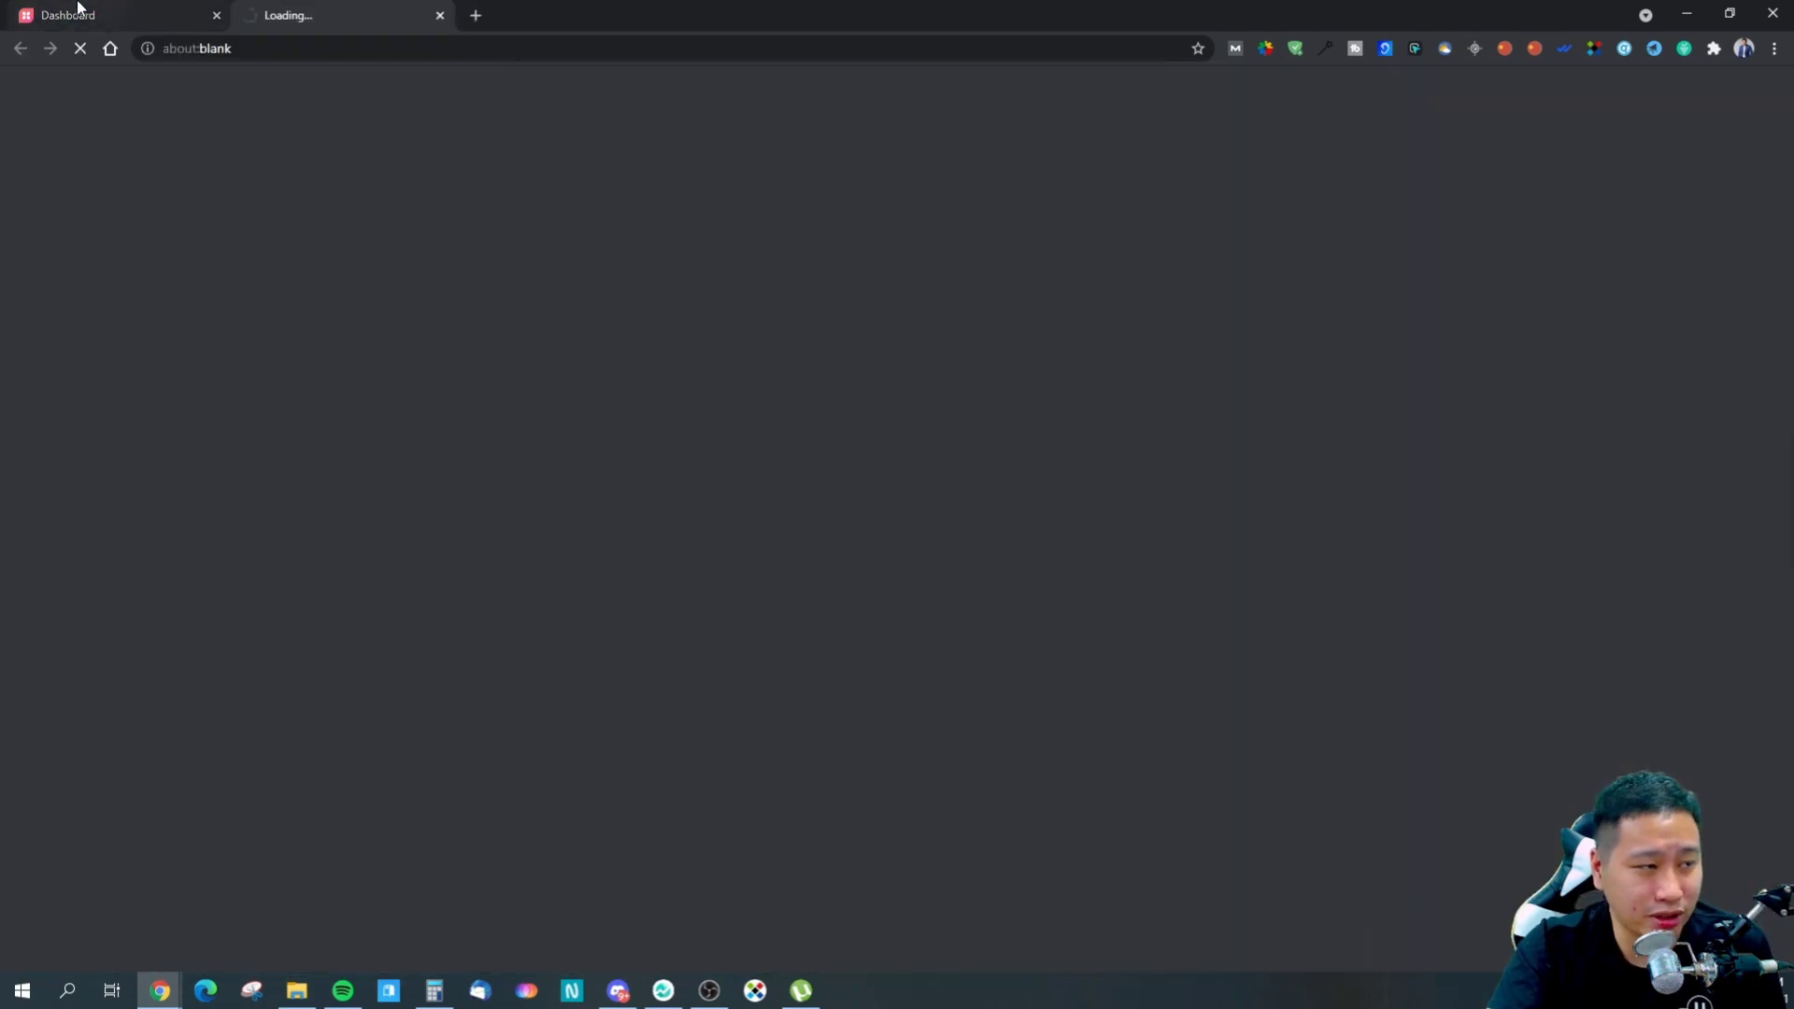
{"action": "left_click", "coordinate": [204, 7]}
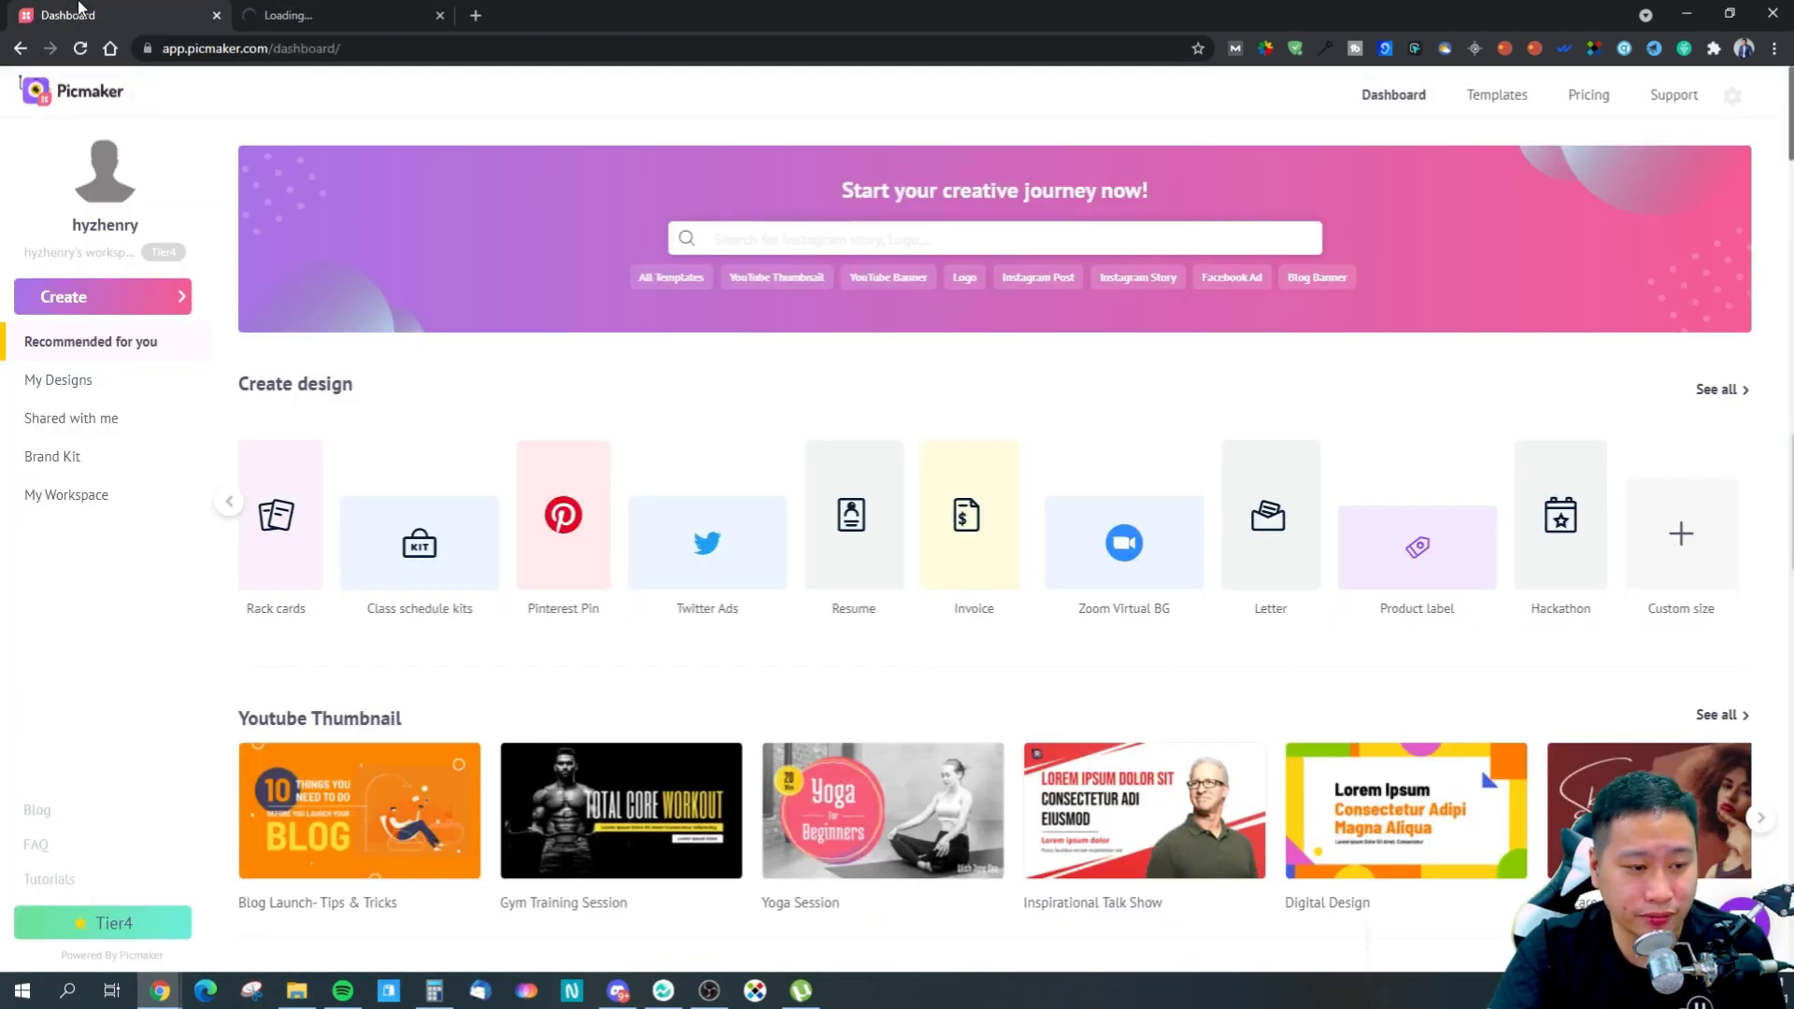
{"action": "left_click", "coordinate": [230, 503]}
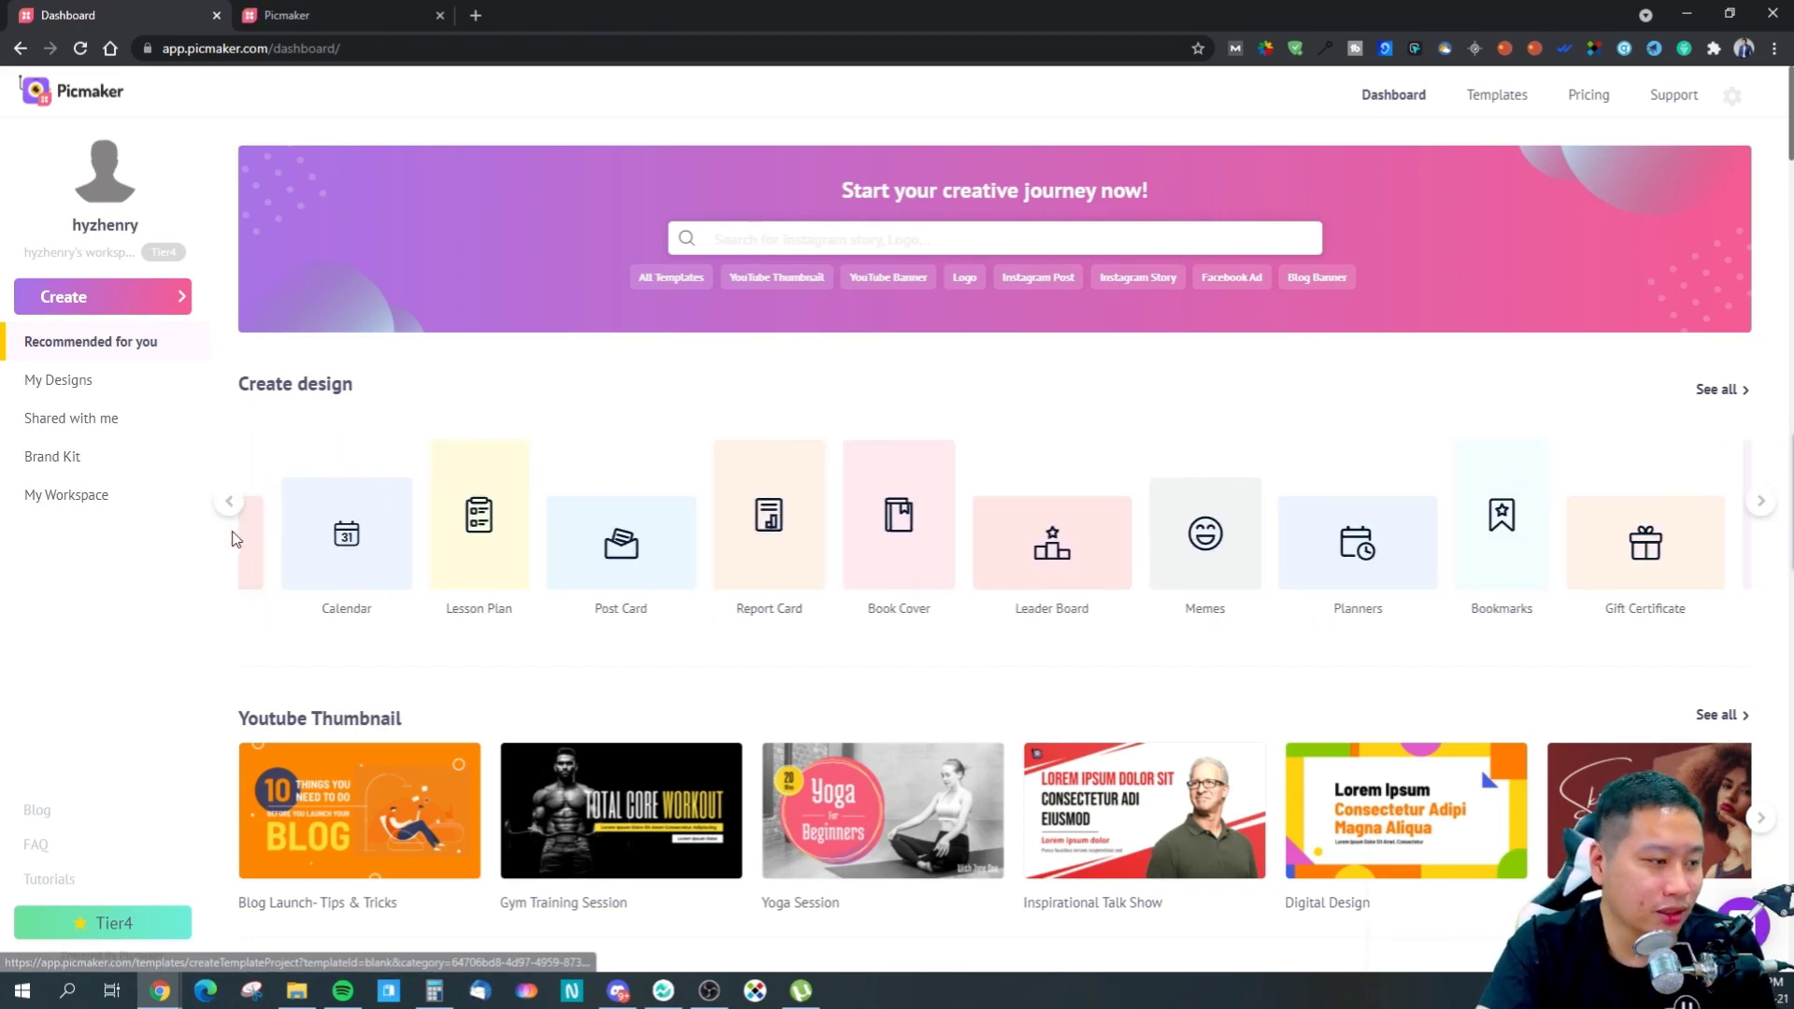
{"action": "left_click", "coordinate": [230, 506]}
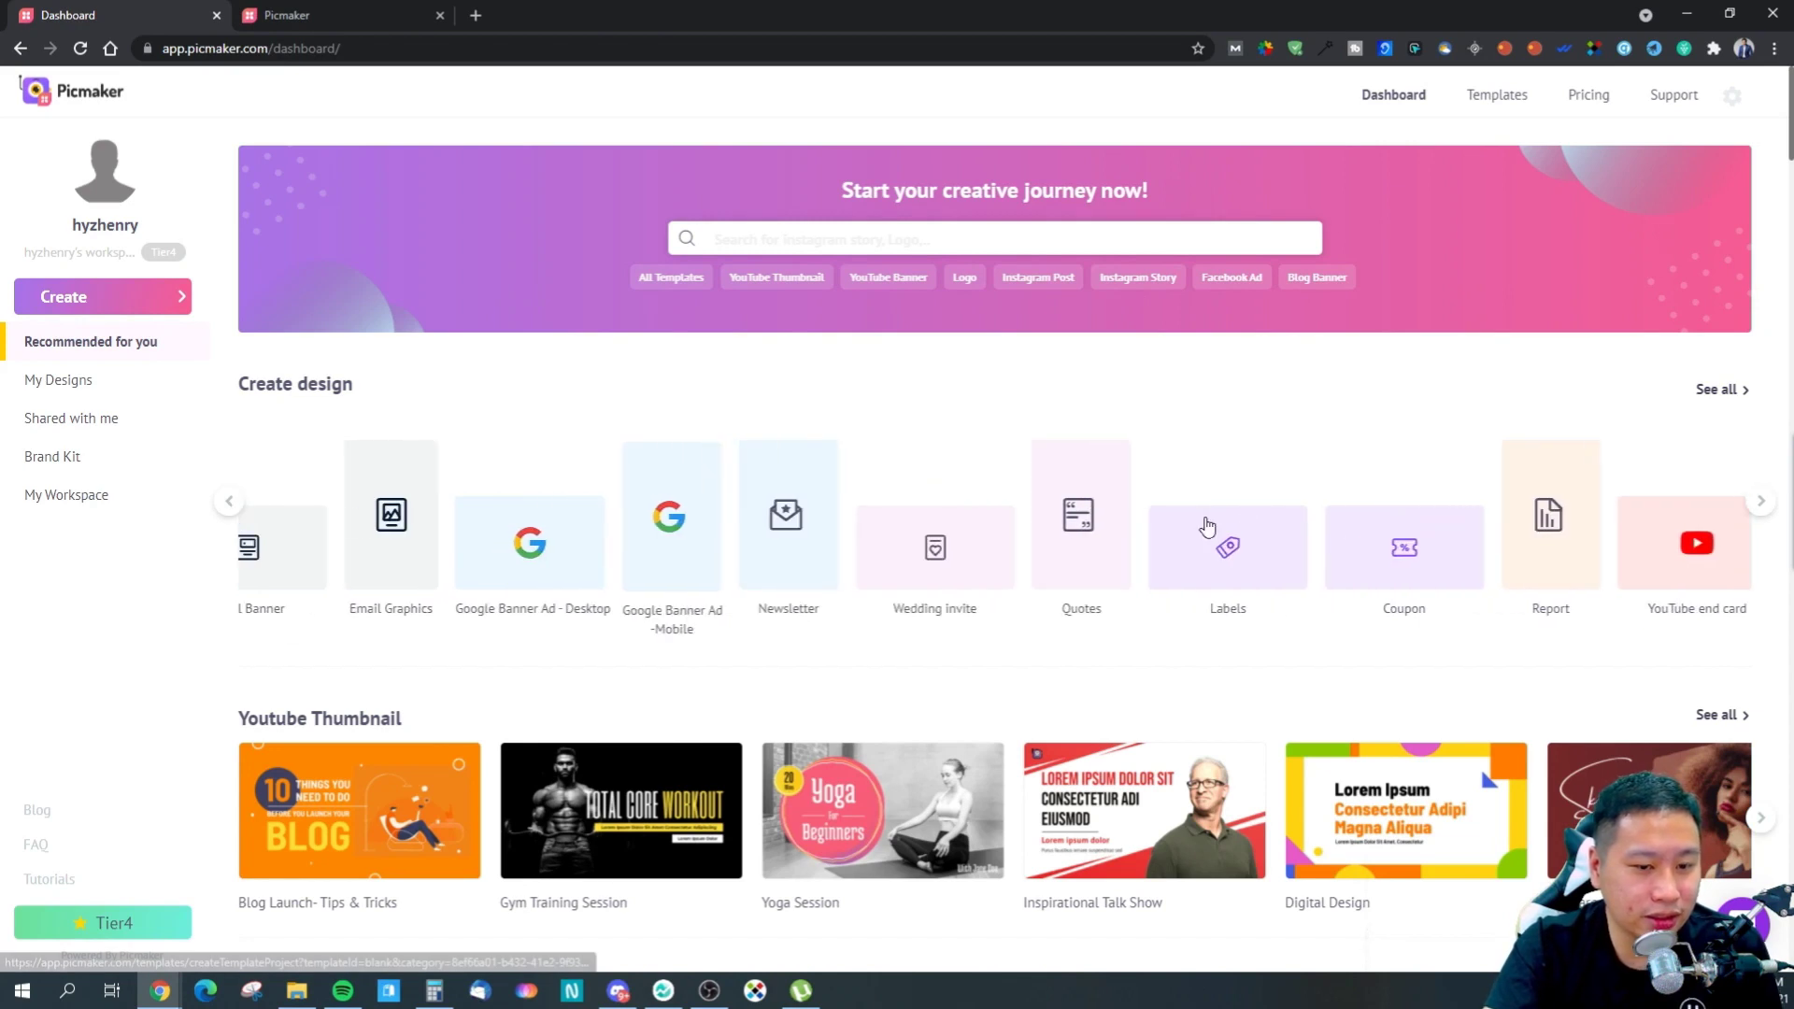
{"action": "left_click", "coordinate": [1608, 579]}
{"action": "left_click", "coordinate": [75, 15]}
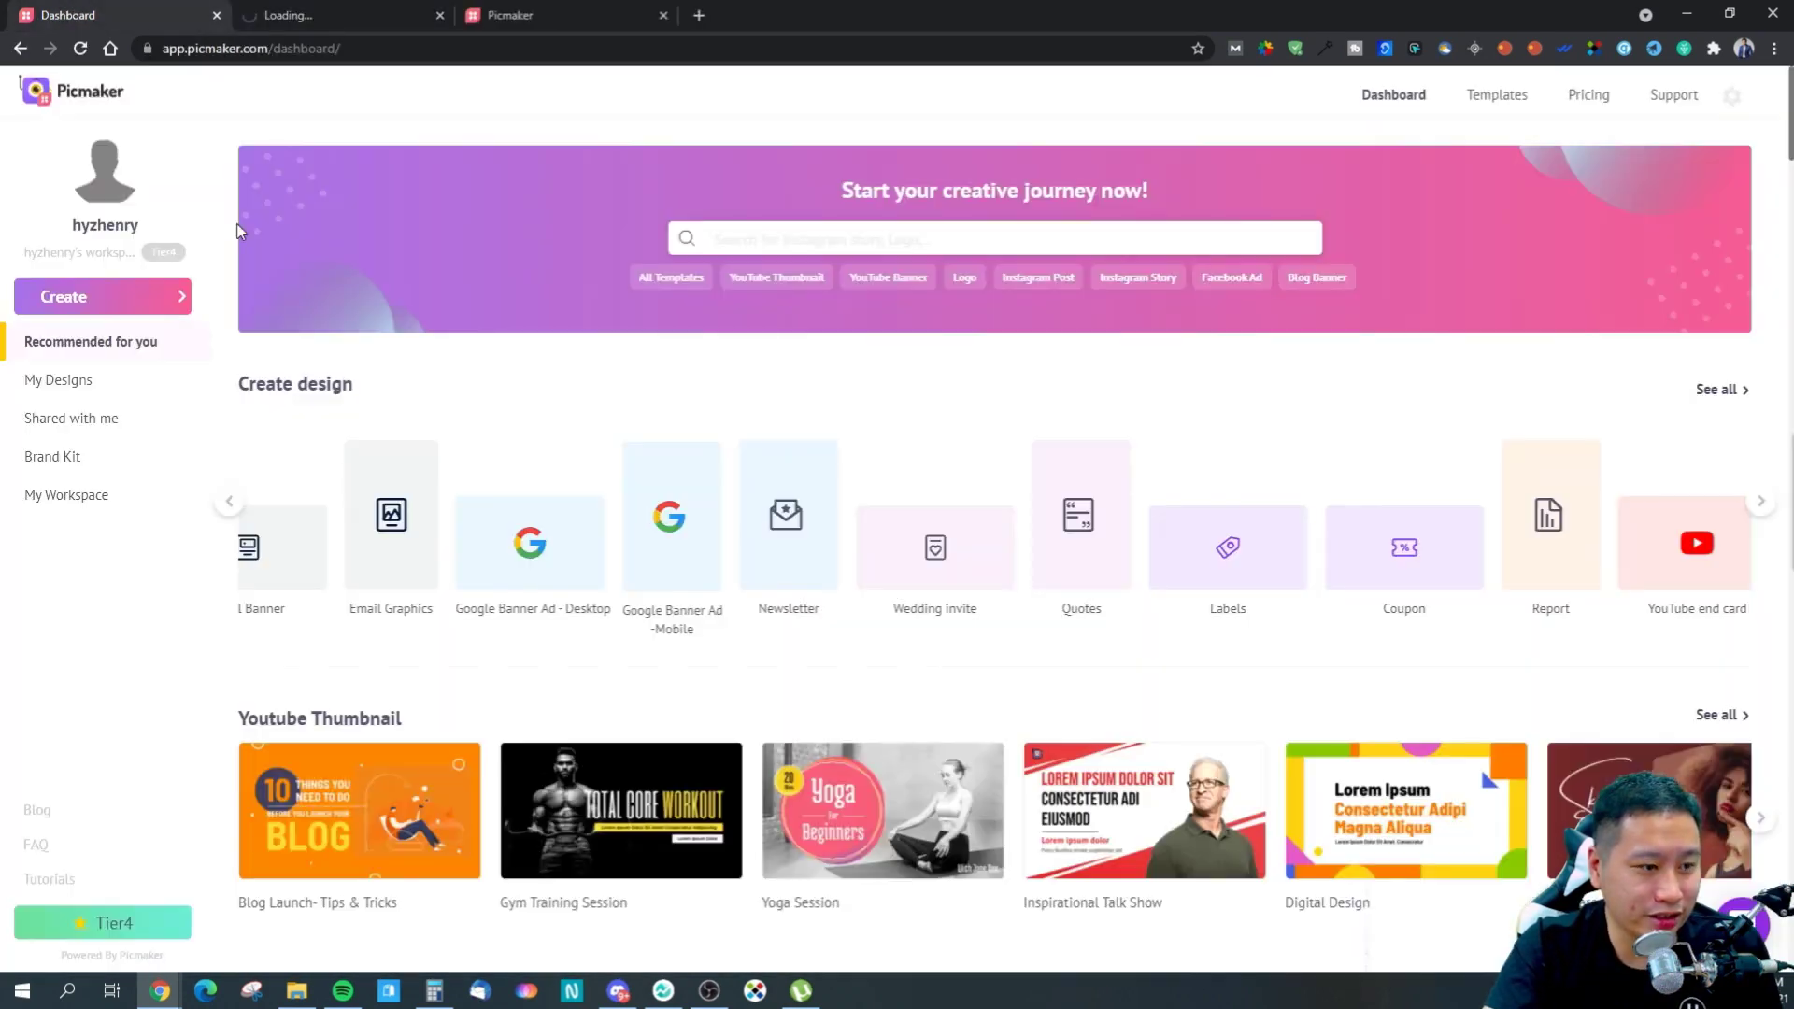
- Start a new Twitch Banner design
{"action": "left_click", "coordinate": [230, 506]}
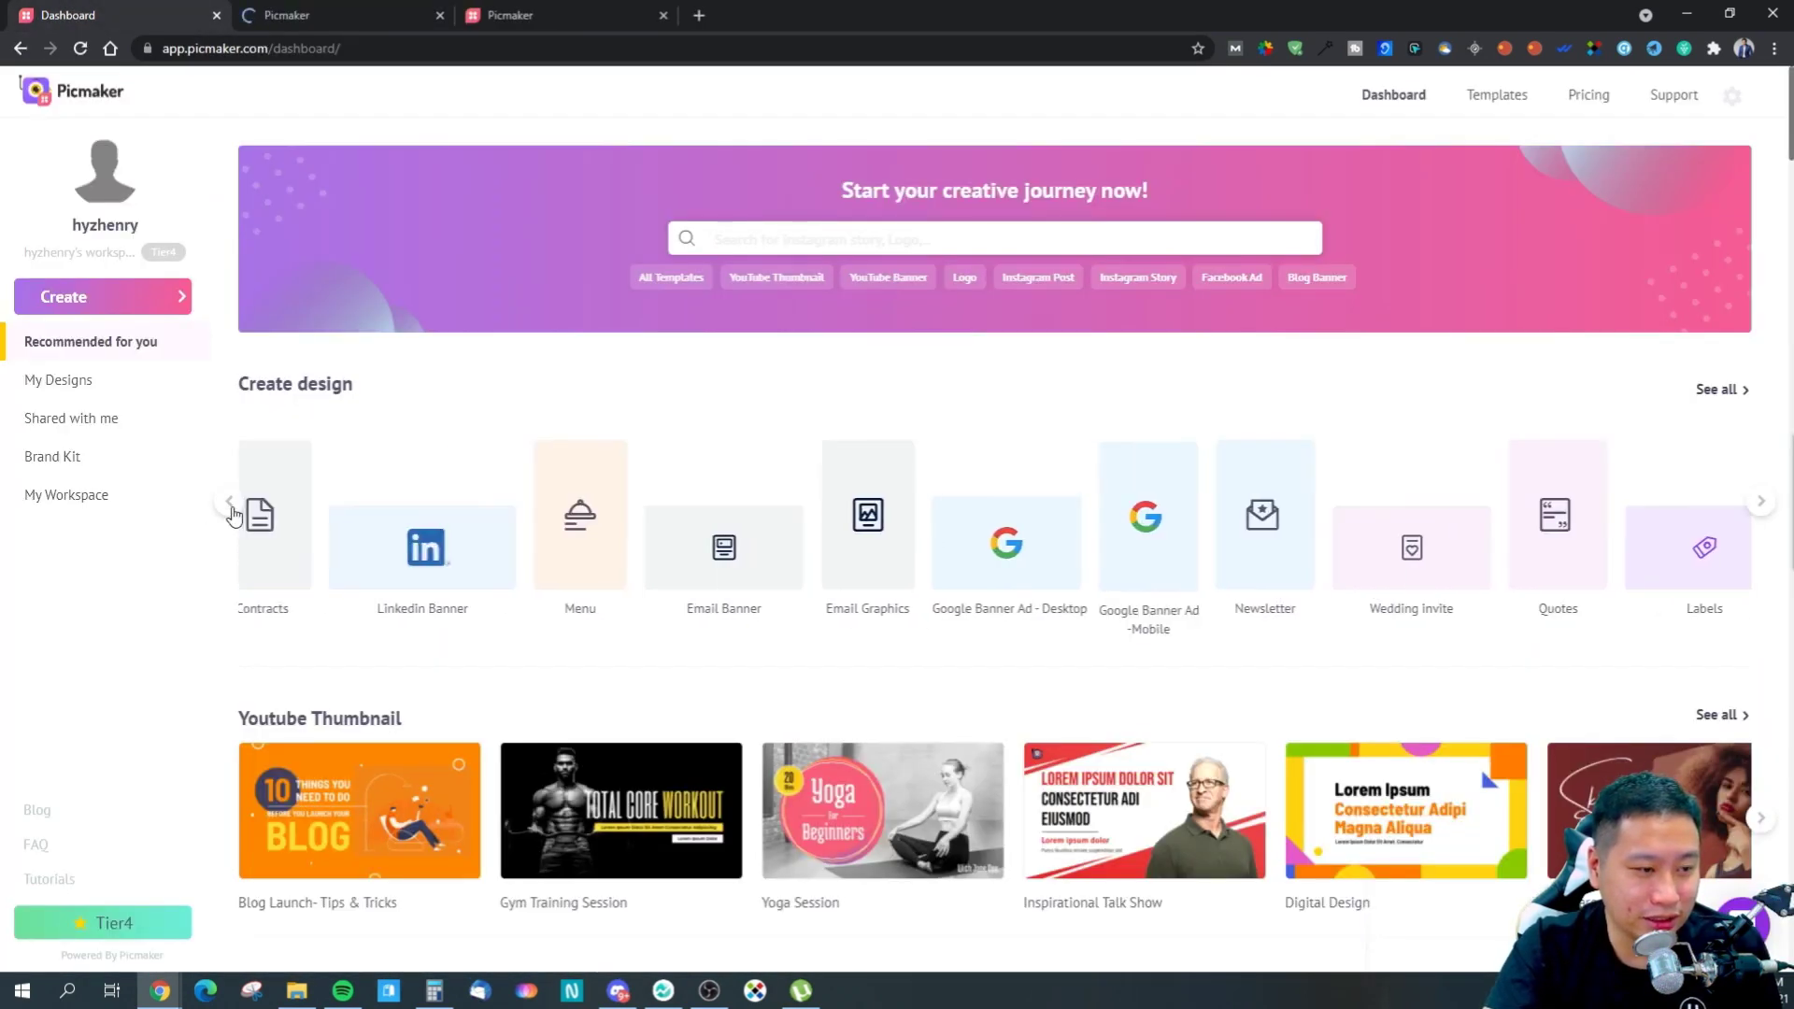
{"action": "left_click", "coordinate": [229, 505]}
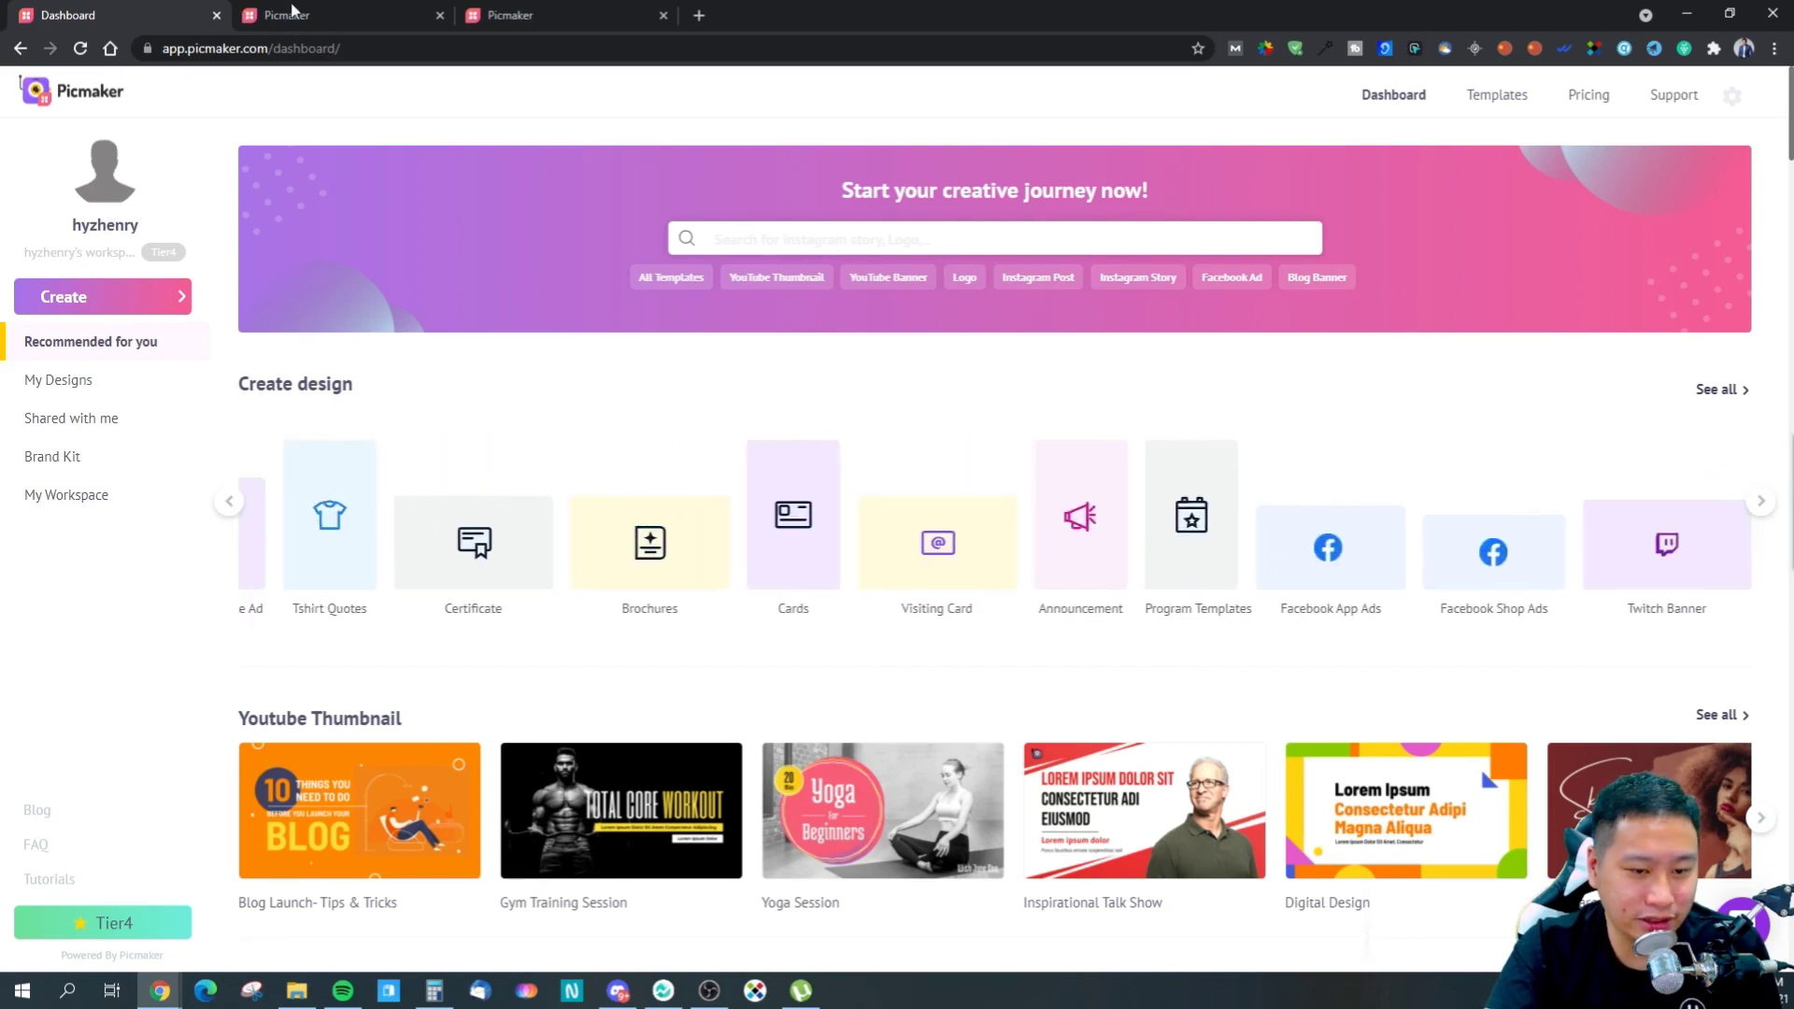
{"action": "left_click", "coordinate": [1666, 546]}
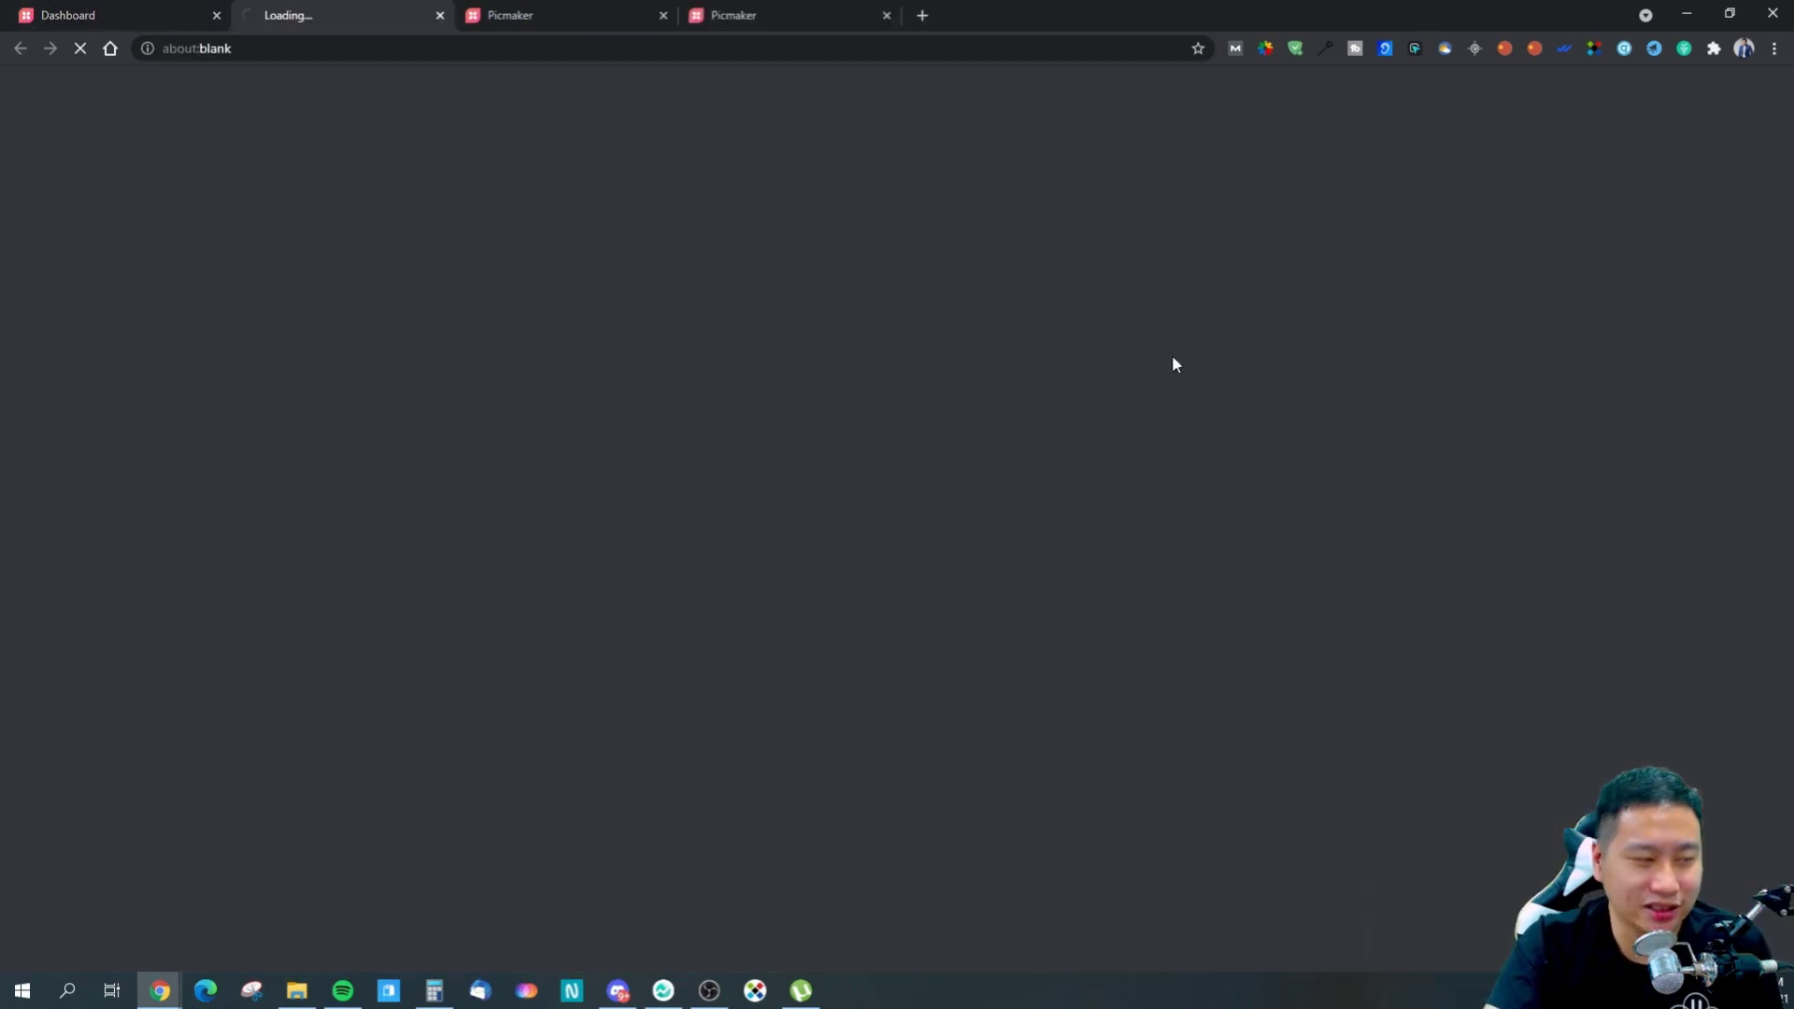
{"action": "left_click", "coordinate": [126, 14]}
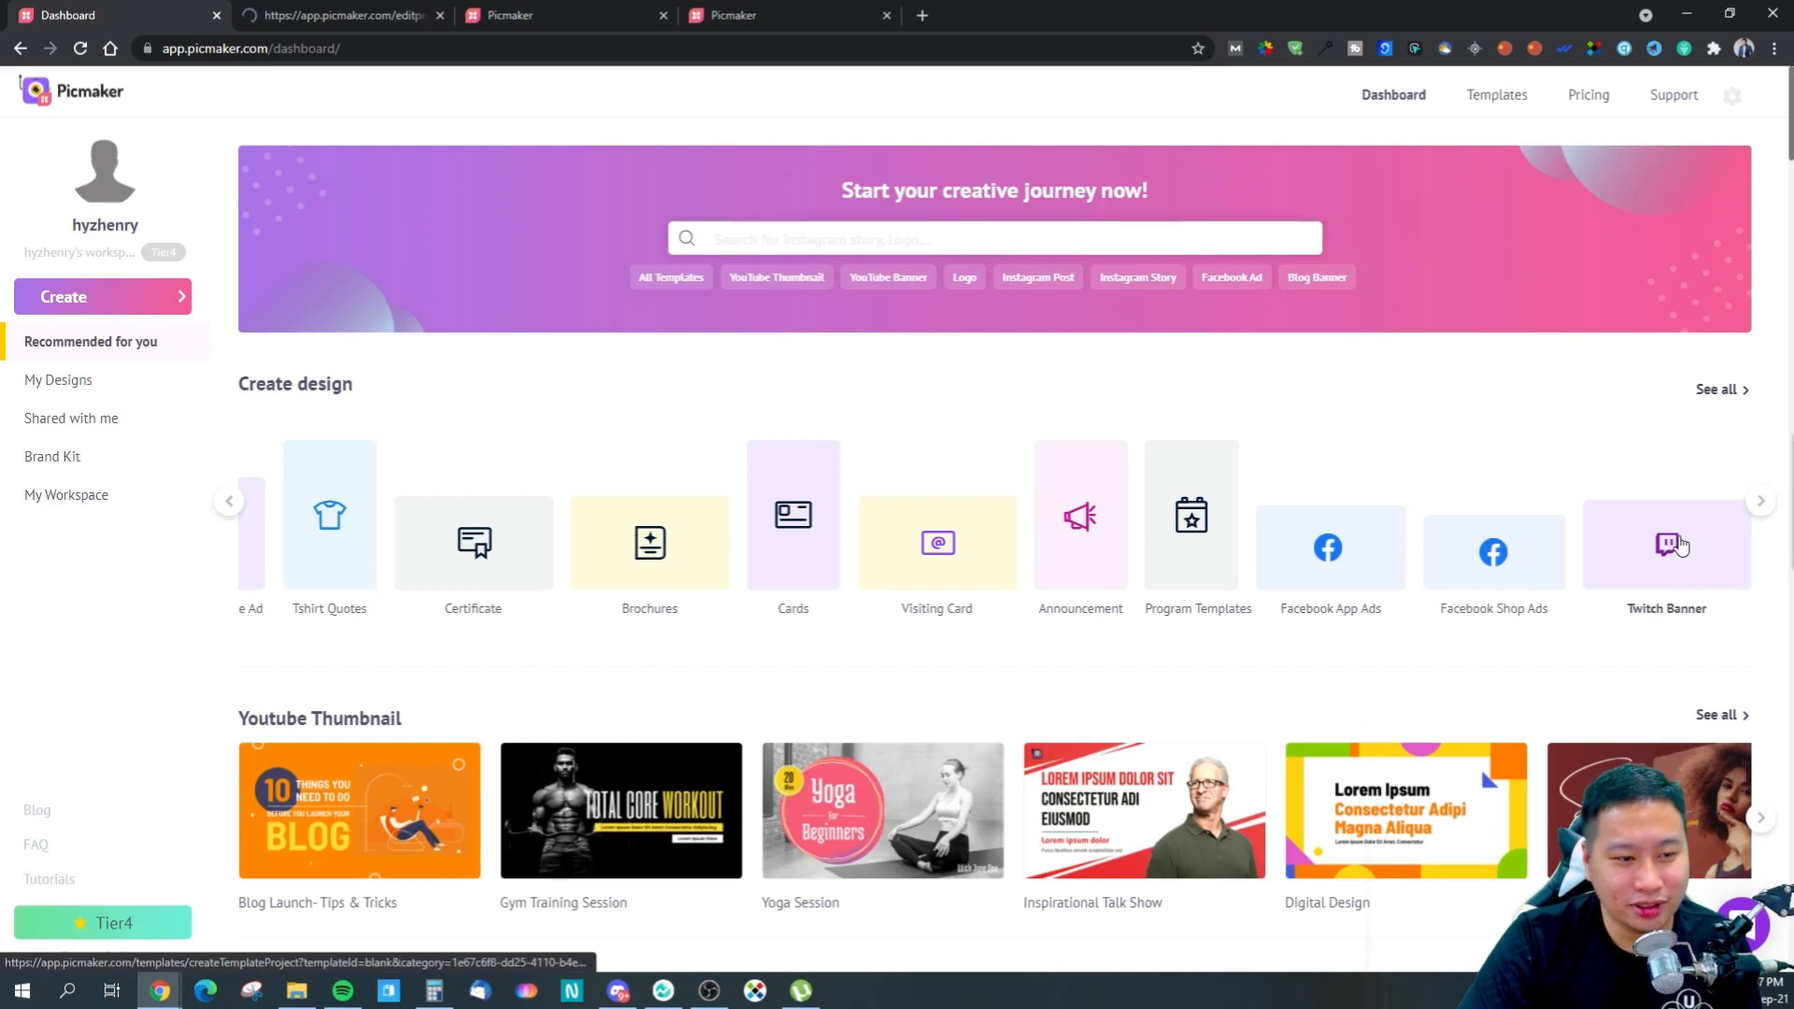
- Move to the last design types and start a new Twitter Ads design
{"action": "left_click", "coordinate": [1754, 505]}
{"action": "left_click", "coordinate": [1754, 506]}
{"action": "left_click", "coordinate": [1755, 505]}
{"action": "left_click", "coordinate": [1754, 505]}
{"action": "left_click", "coordinate": [1755, 505]}
{"action": "left_click", "coordinate": [1755, 506]}
{"action": "left_click", "coordinate": [1754, 505]}
{"action": "left_click", "coordinate": [1755, 505]}
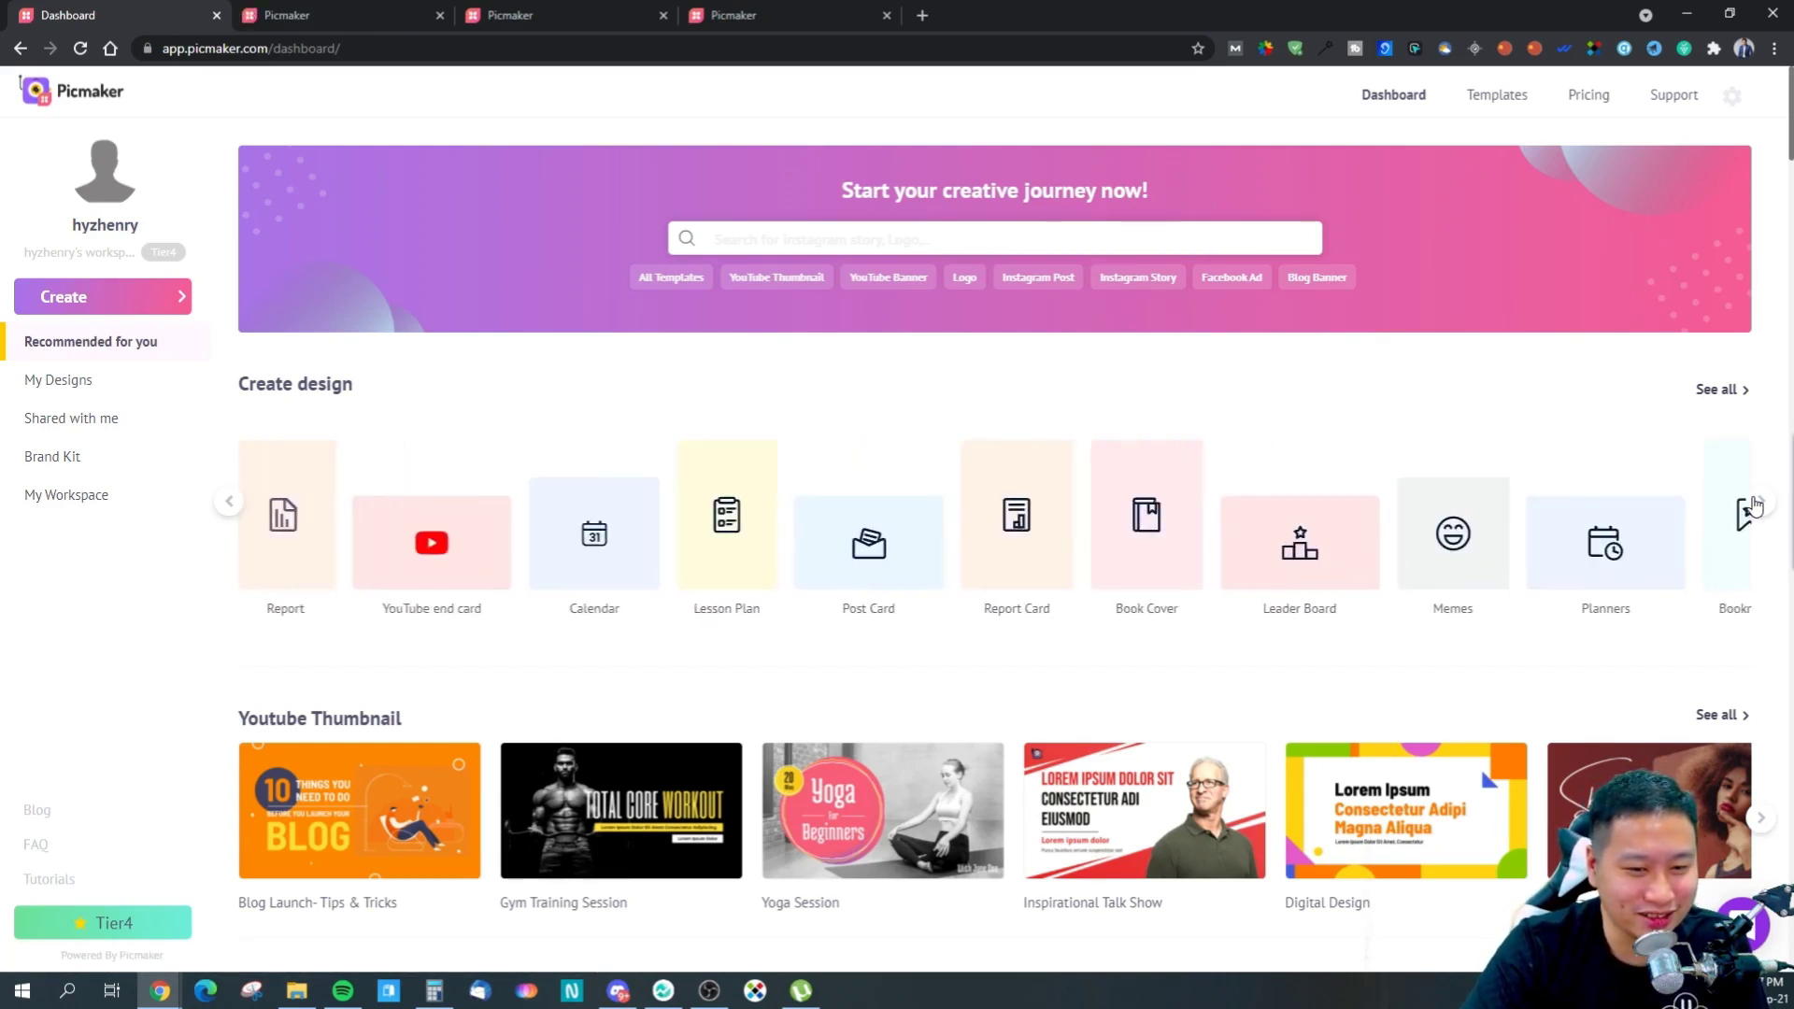
{"action": "left_click", "coordinate": [1754, 506]}
{"action": "left_click", "coordinate": [1754, 505]}
{"action": "left_click", "coordinate": [1754, 506]}
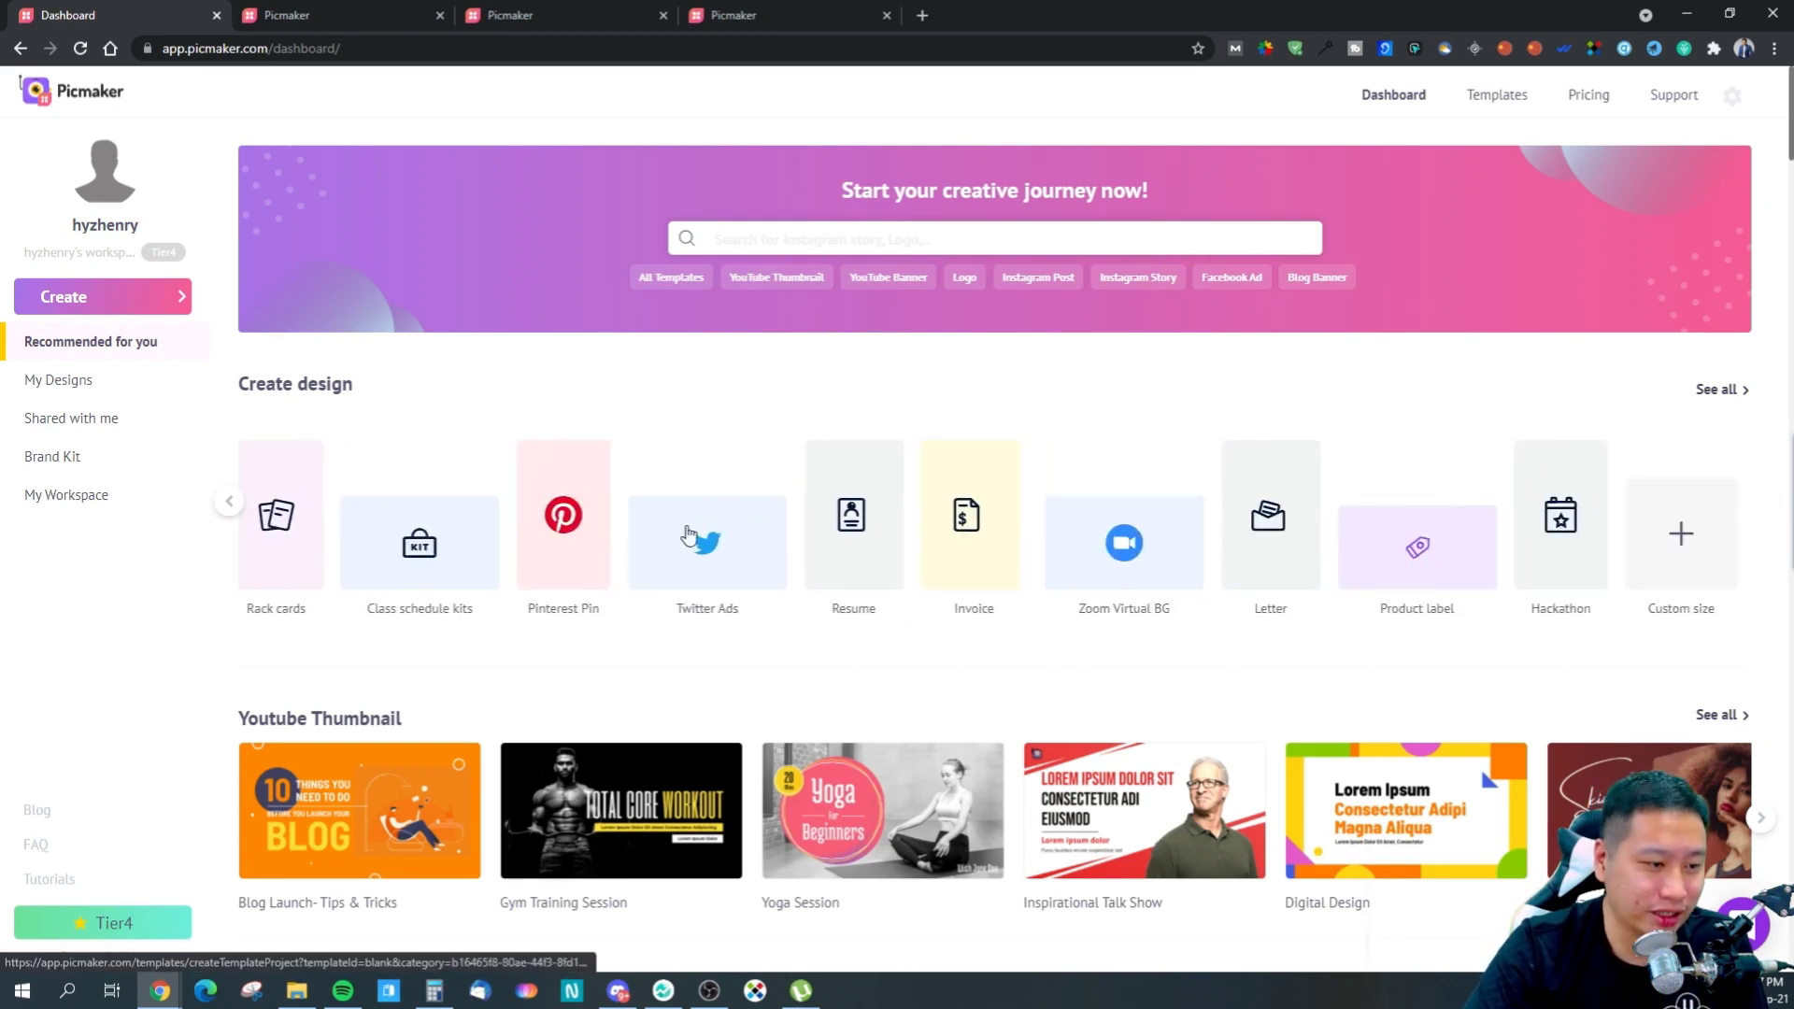
{"action": "left_click", "coordinate": [890, 587]}
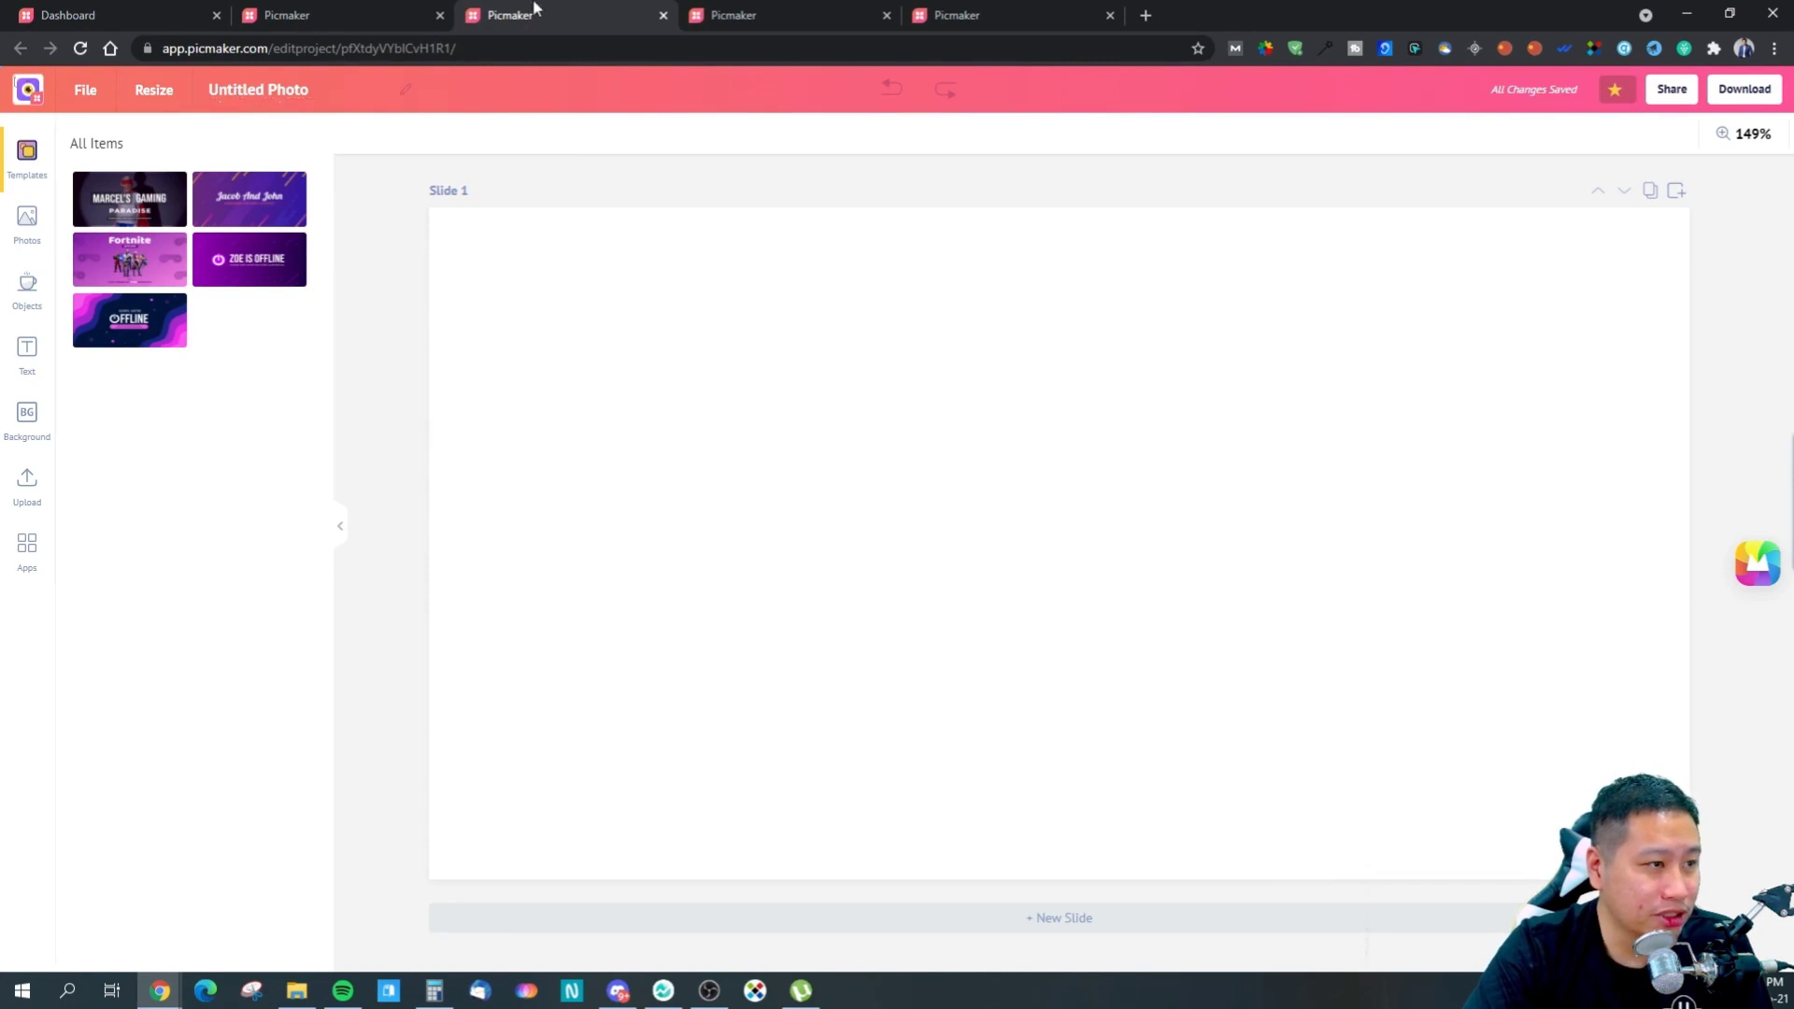
- Apply the purple wavy SORRY, WE'RE OFFLINE template to the Twitch banner design
{"action": "left_click", "coordinate": [706, 26]}
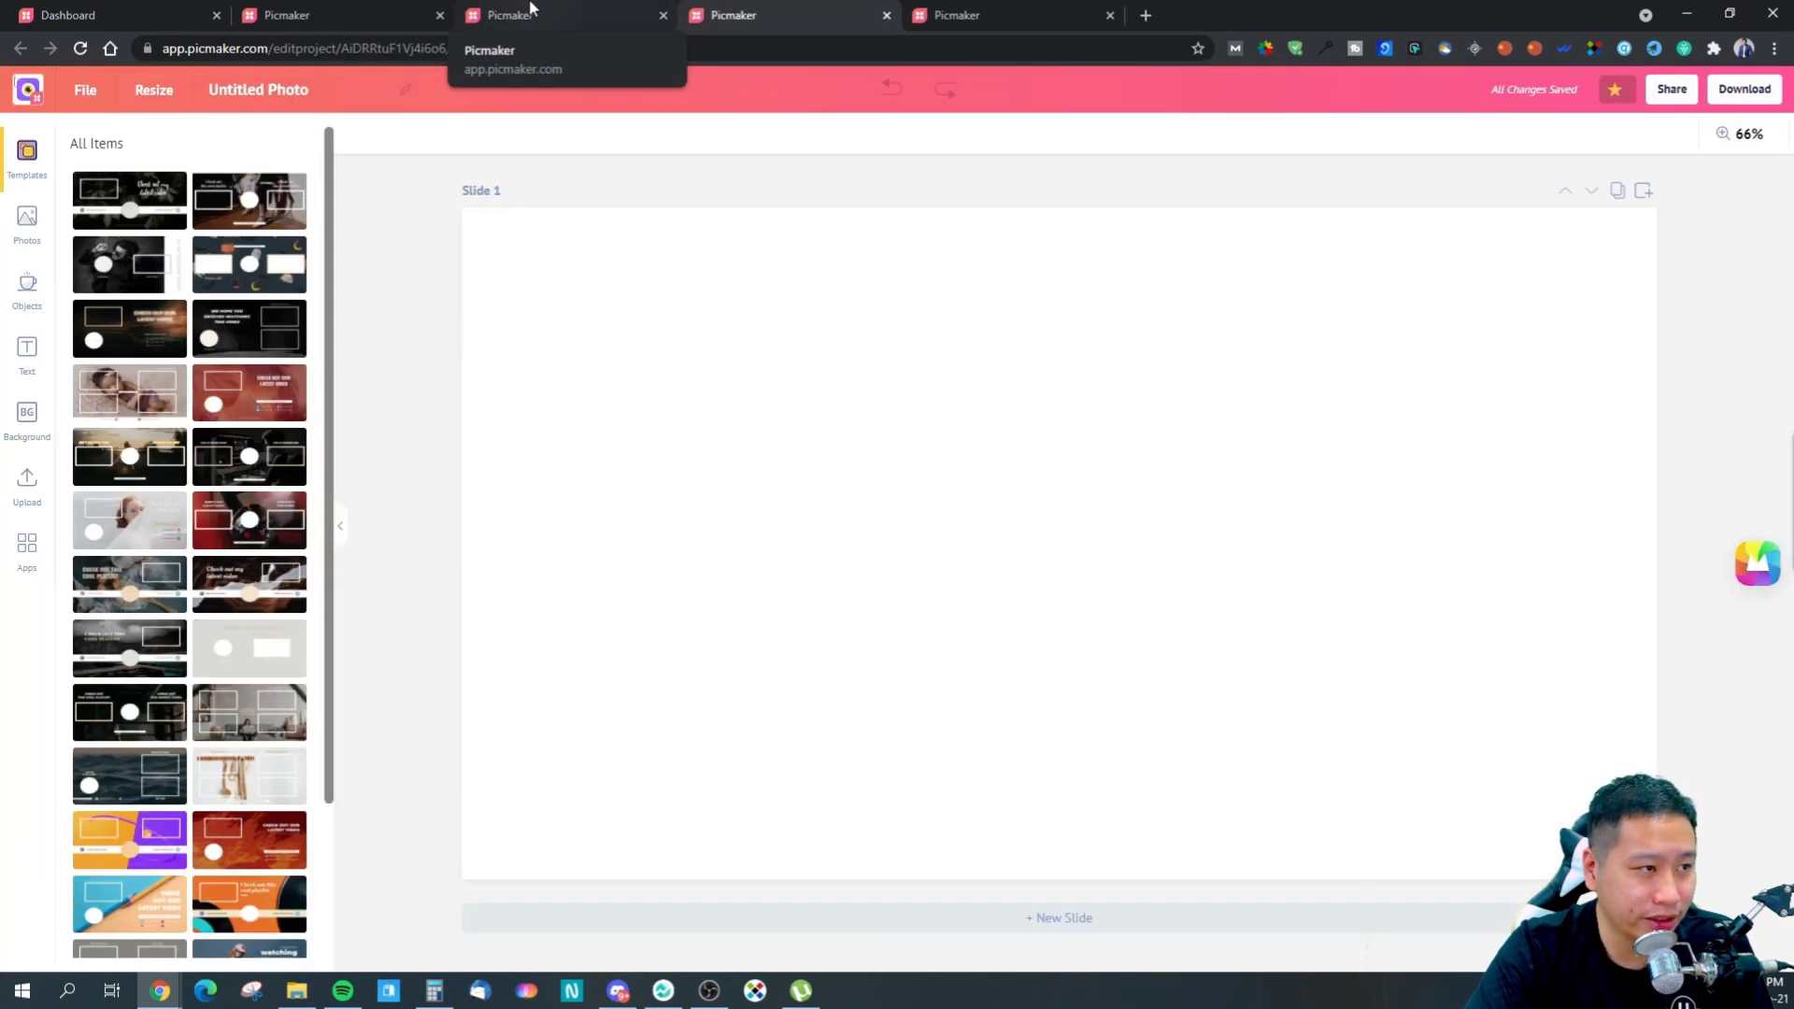
{"action": "left_click", "coordinate": [529, 12]}
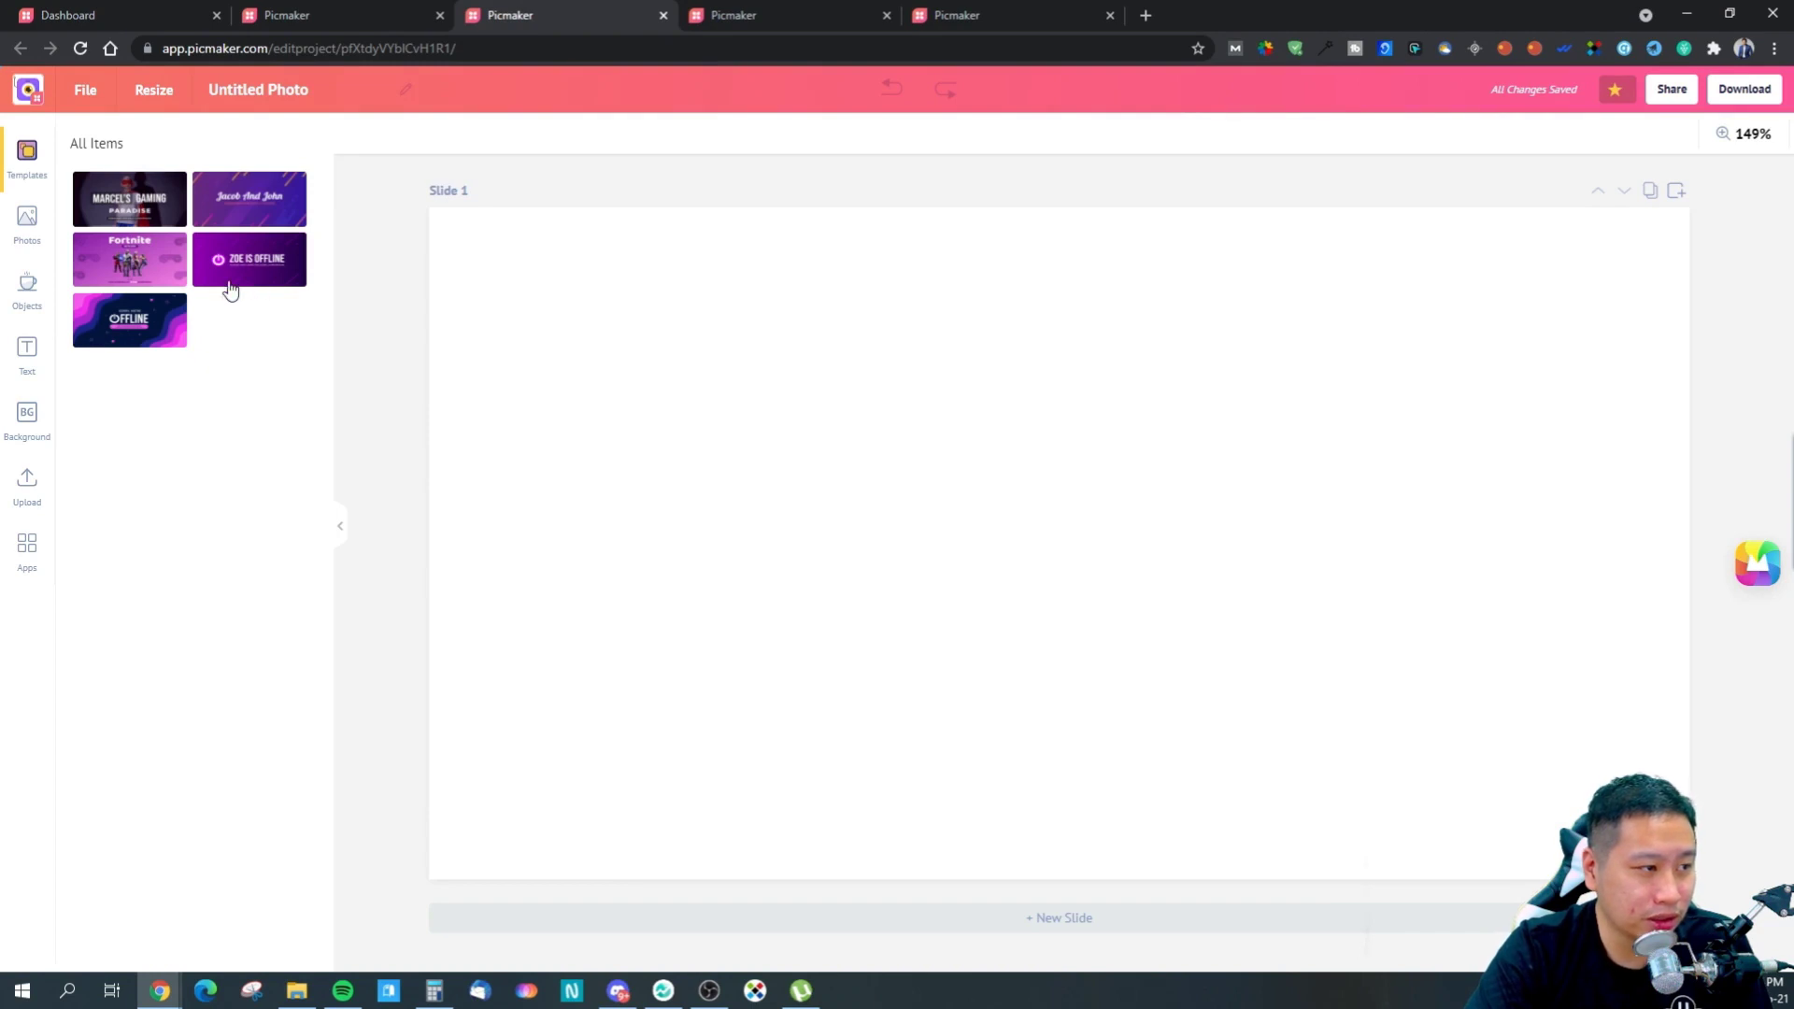
{"action": "left_click", "coordinate": [145, 321]}
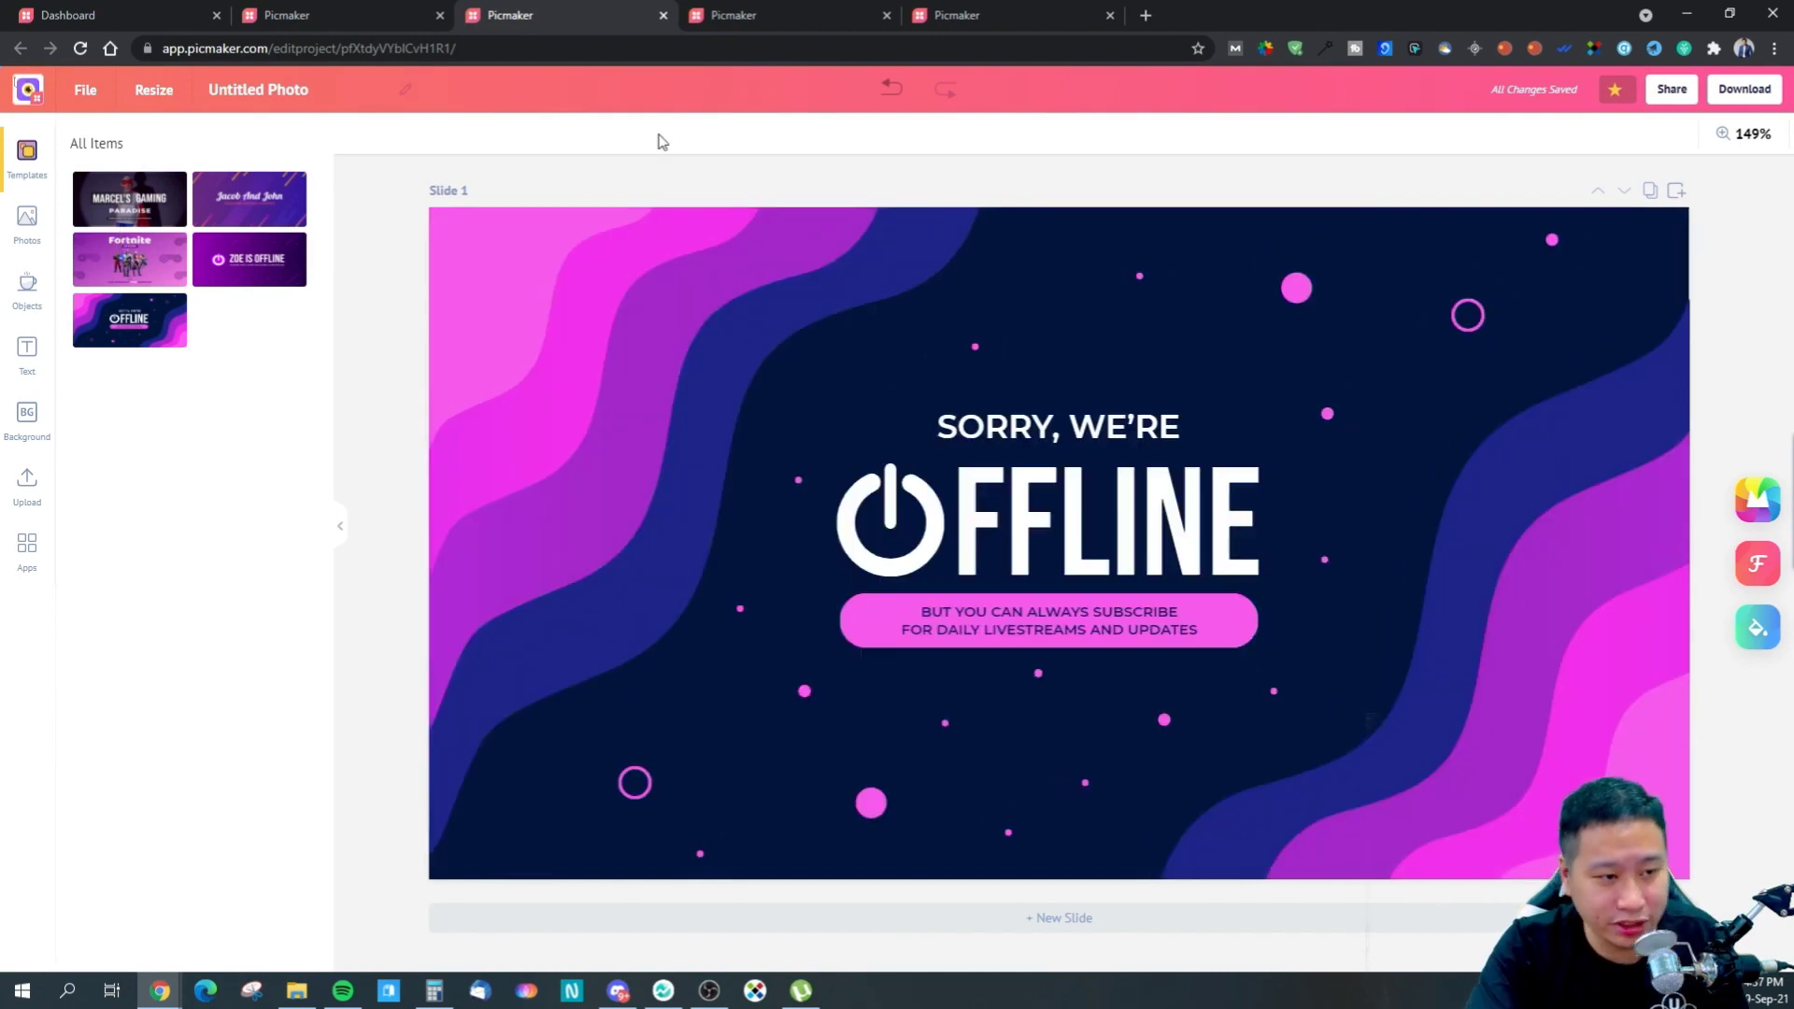
- Browse the Photos library's Top Exclusive collection, then view the Objects categories
{"action": "left_click", "coordinate": [27, 223]}
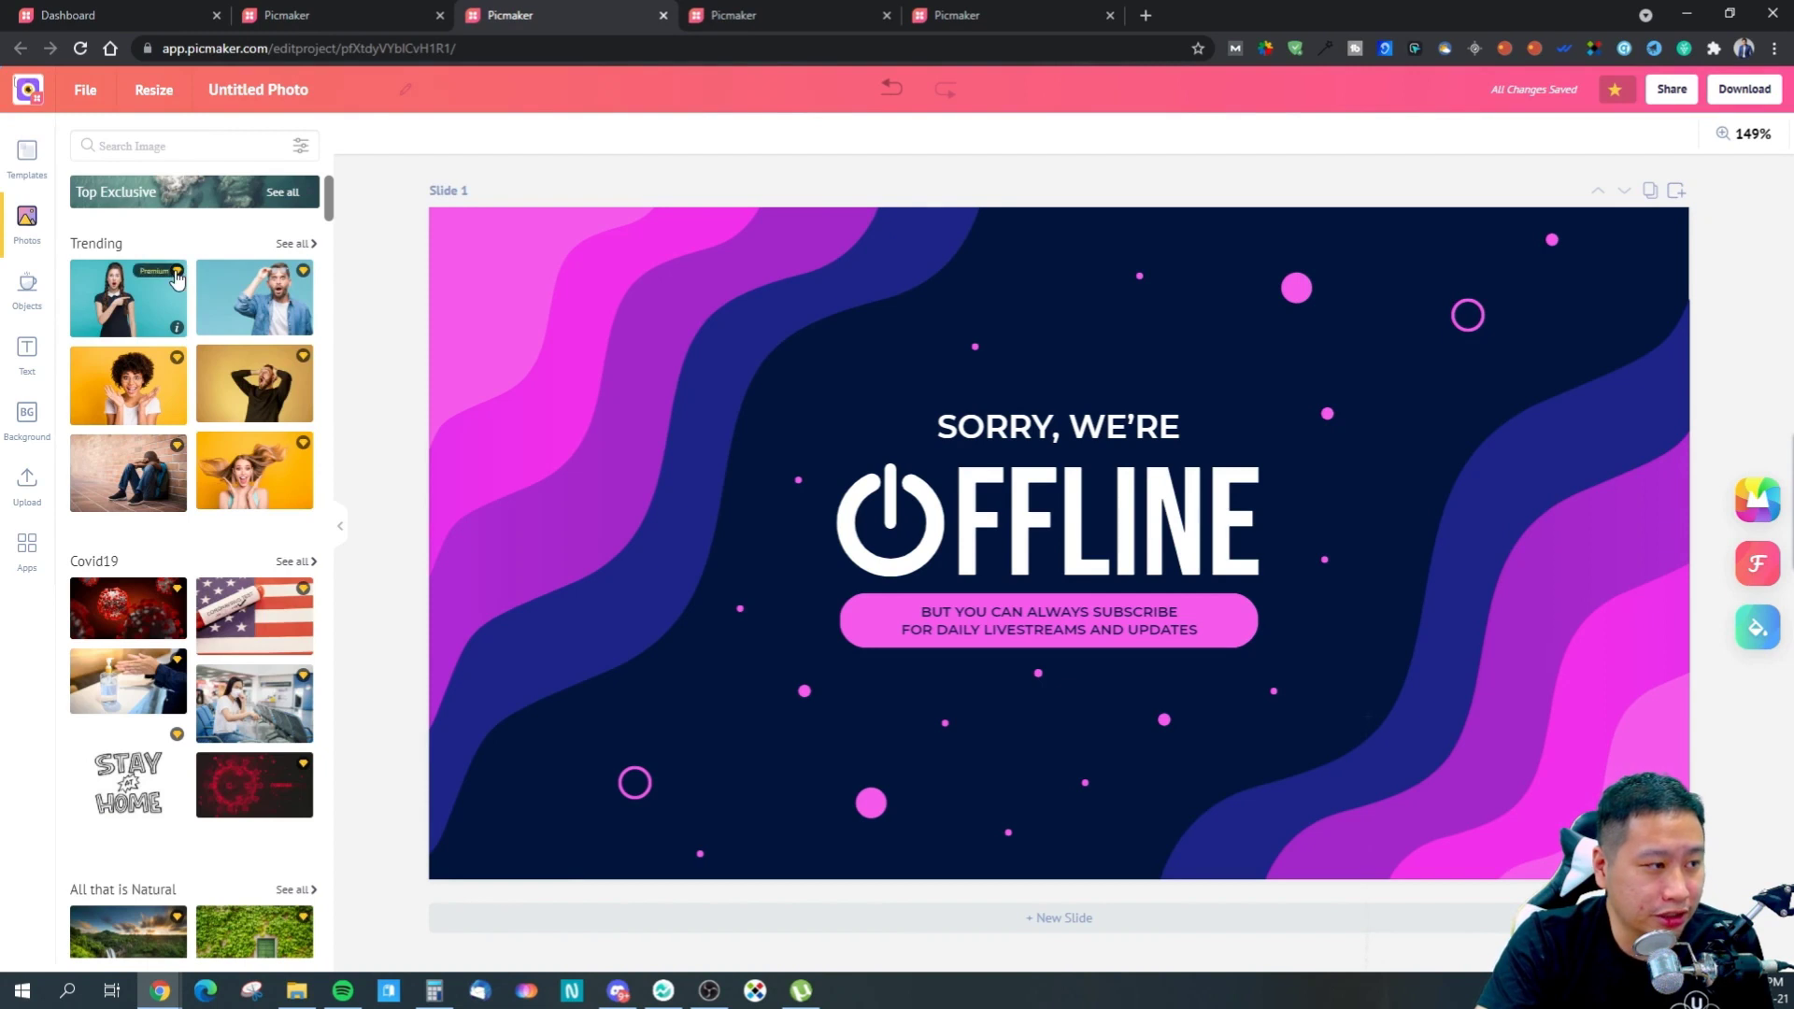
{"action": "scroll", "coordinate": [192, 448], "scroll_direction": "down", "scroll_amount": 10}
{"action": "scroll", "coordinate": [198, 481], "scroll_direction": "down", "scroll_amount": 12}
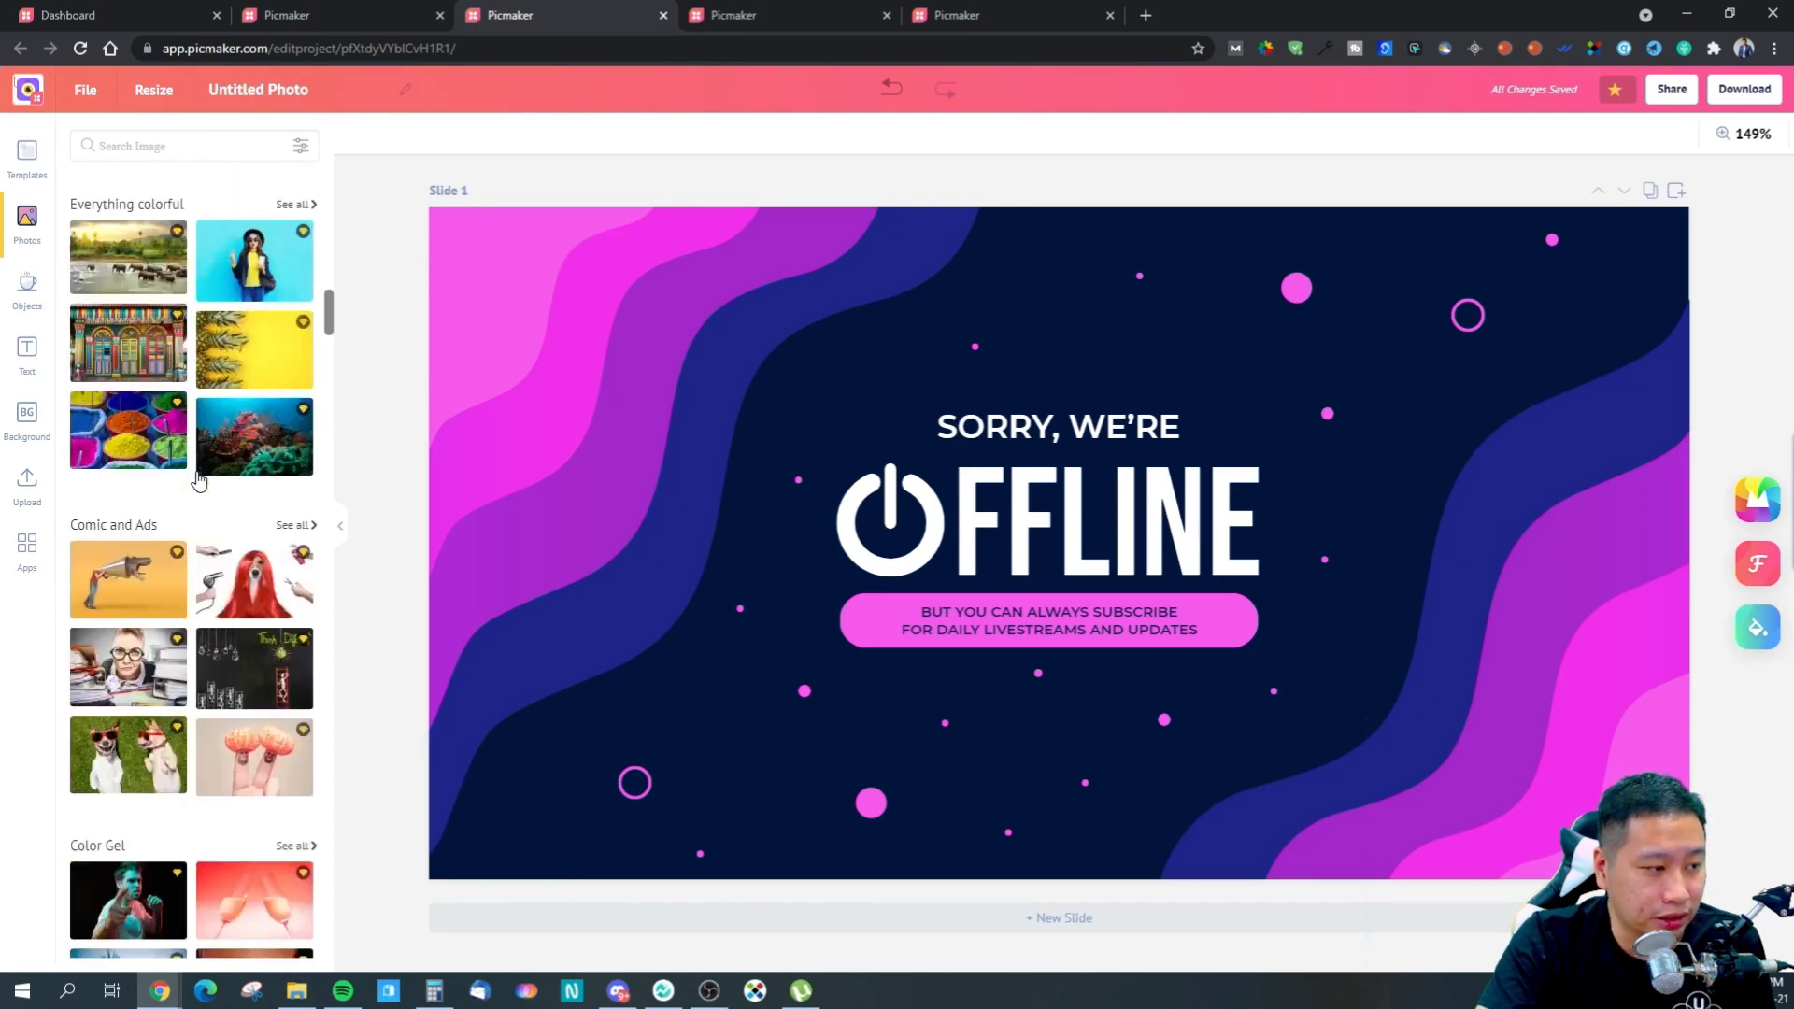
{"action": "left_click_drag", "start_coordinate": [329, 348], "coordinate": [299, 137]}
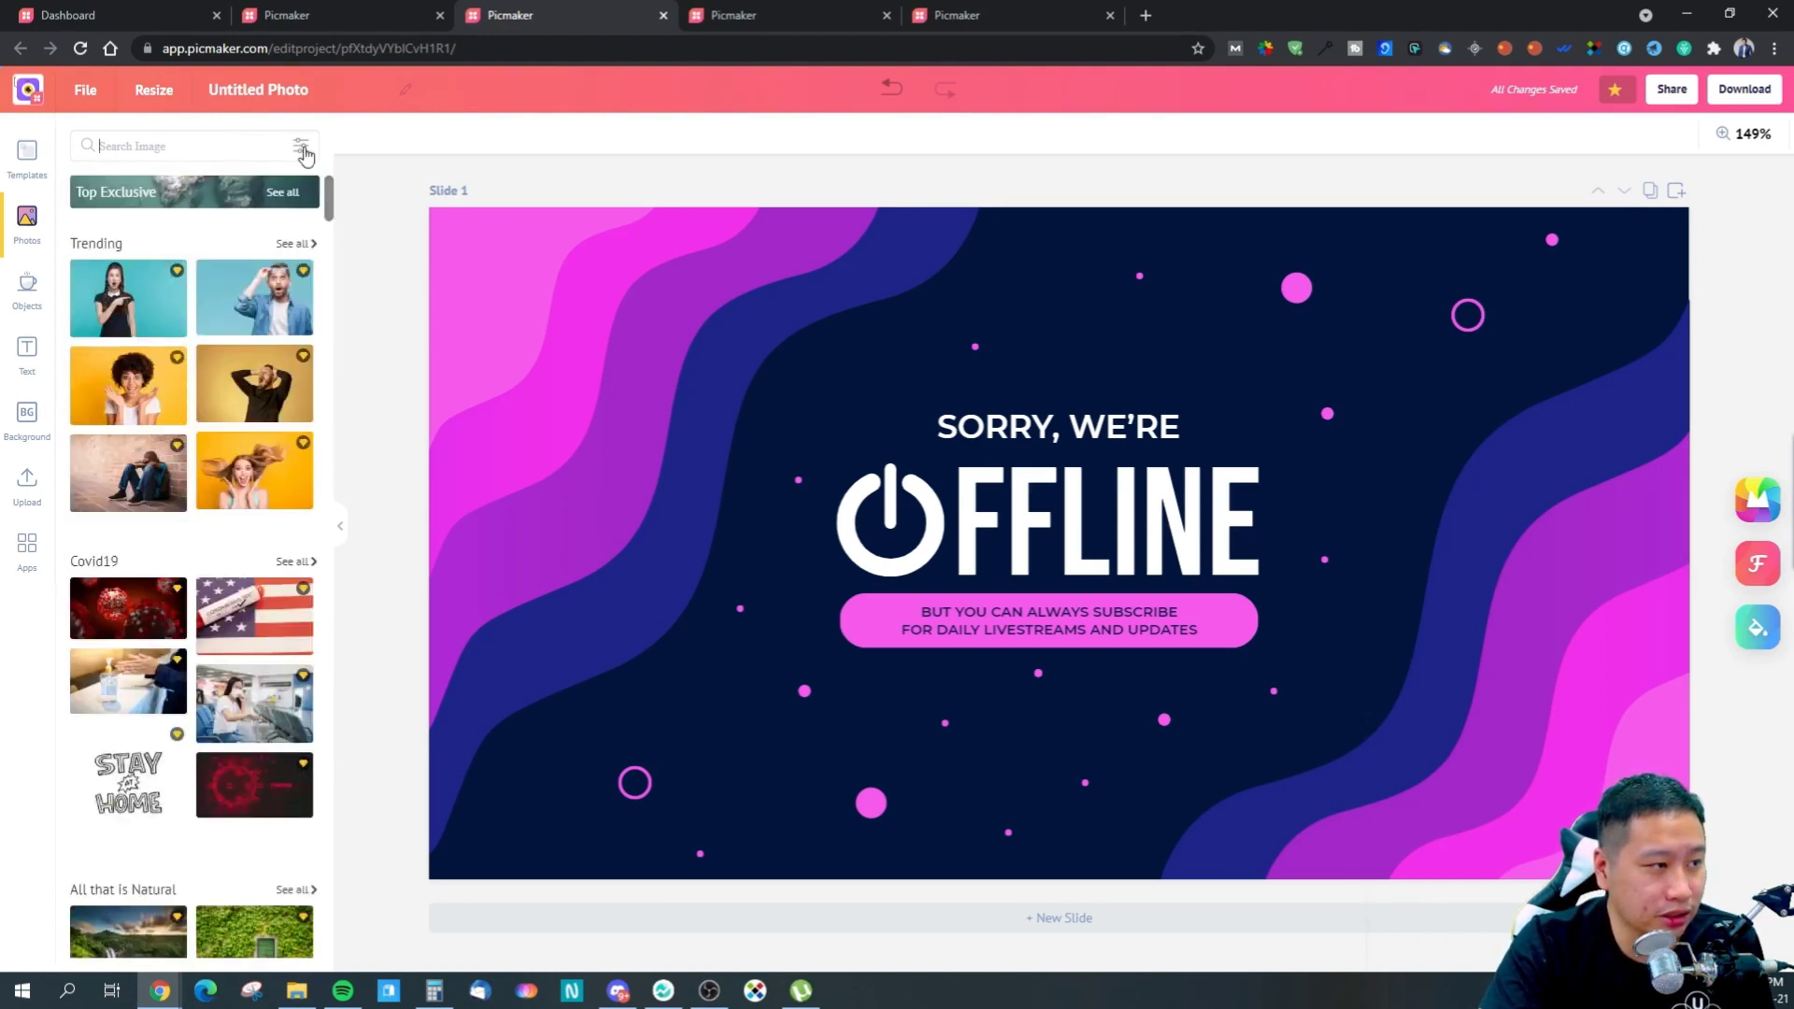
{"action": "left_click", "coordinate": [268, 193]}
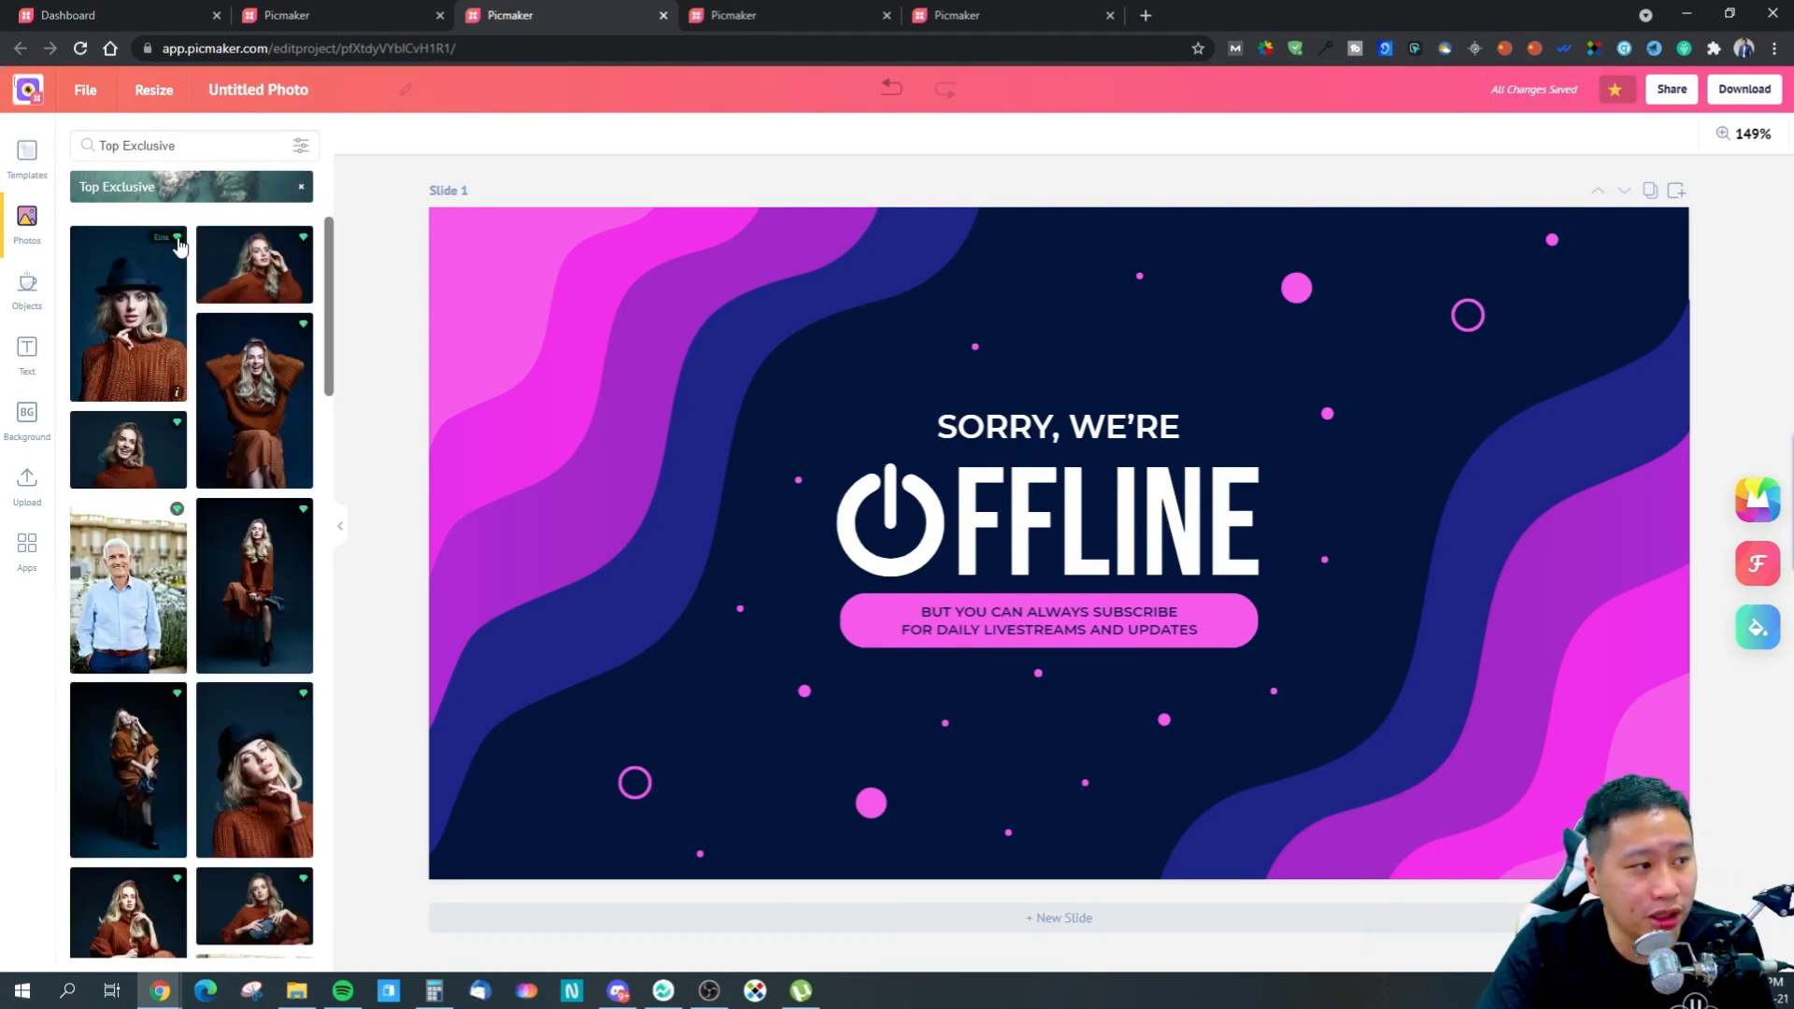
{"action": "left_click", "coordinate": [31, 290]}
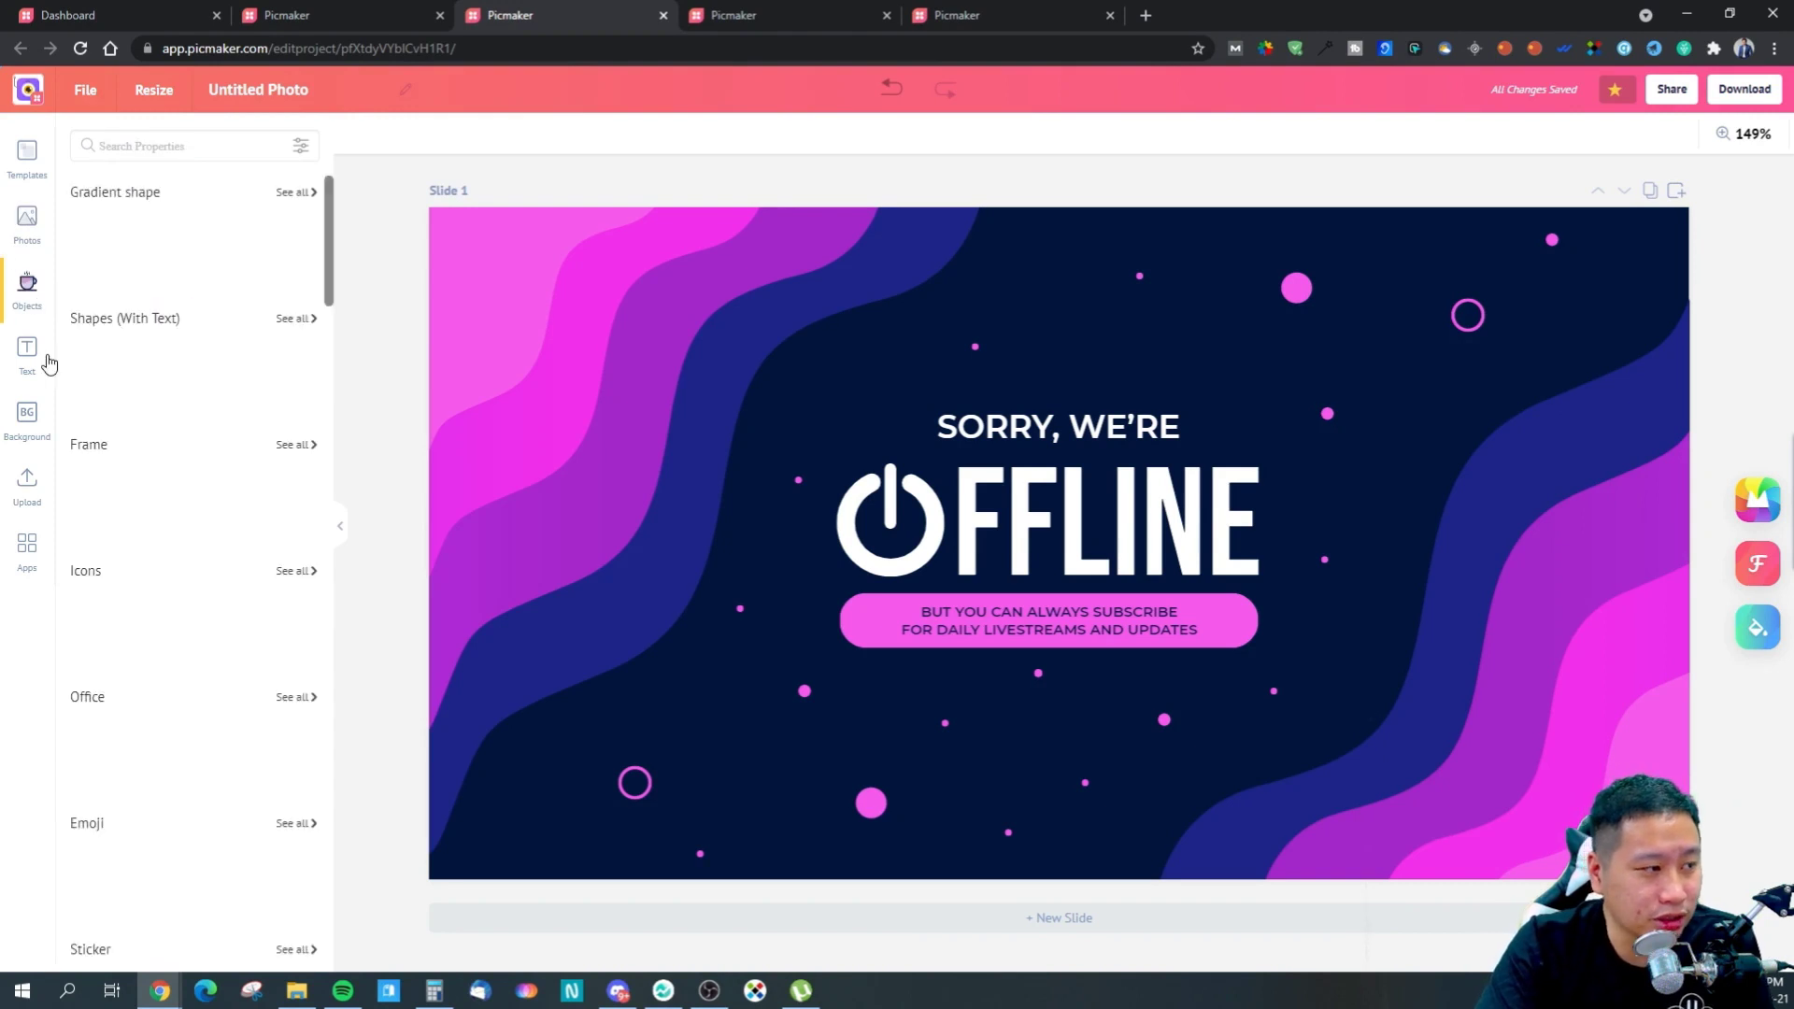
- Browse the Text, Background and Upload panels, ending on the Apps and Integration list
{"action": "scroll", "coordinate": [221, 553], "scroll_direction": "down", "scroll_amount": 3}
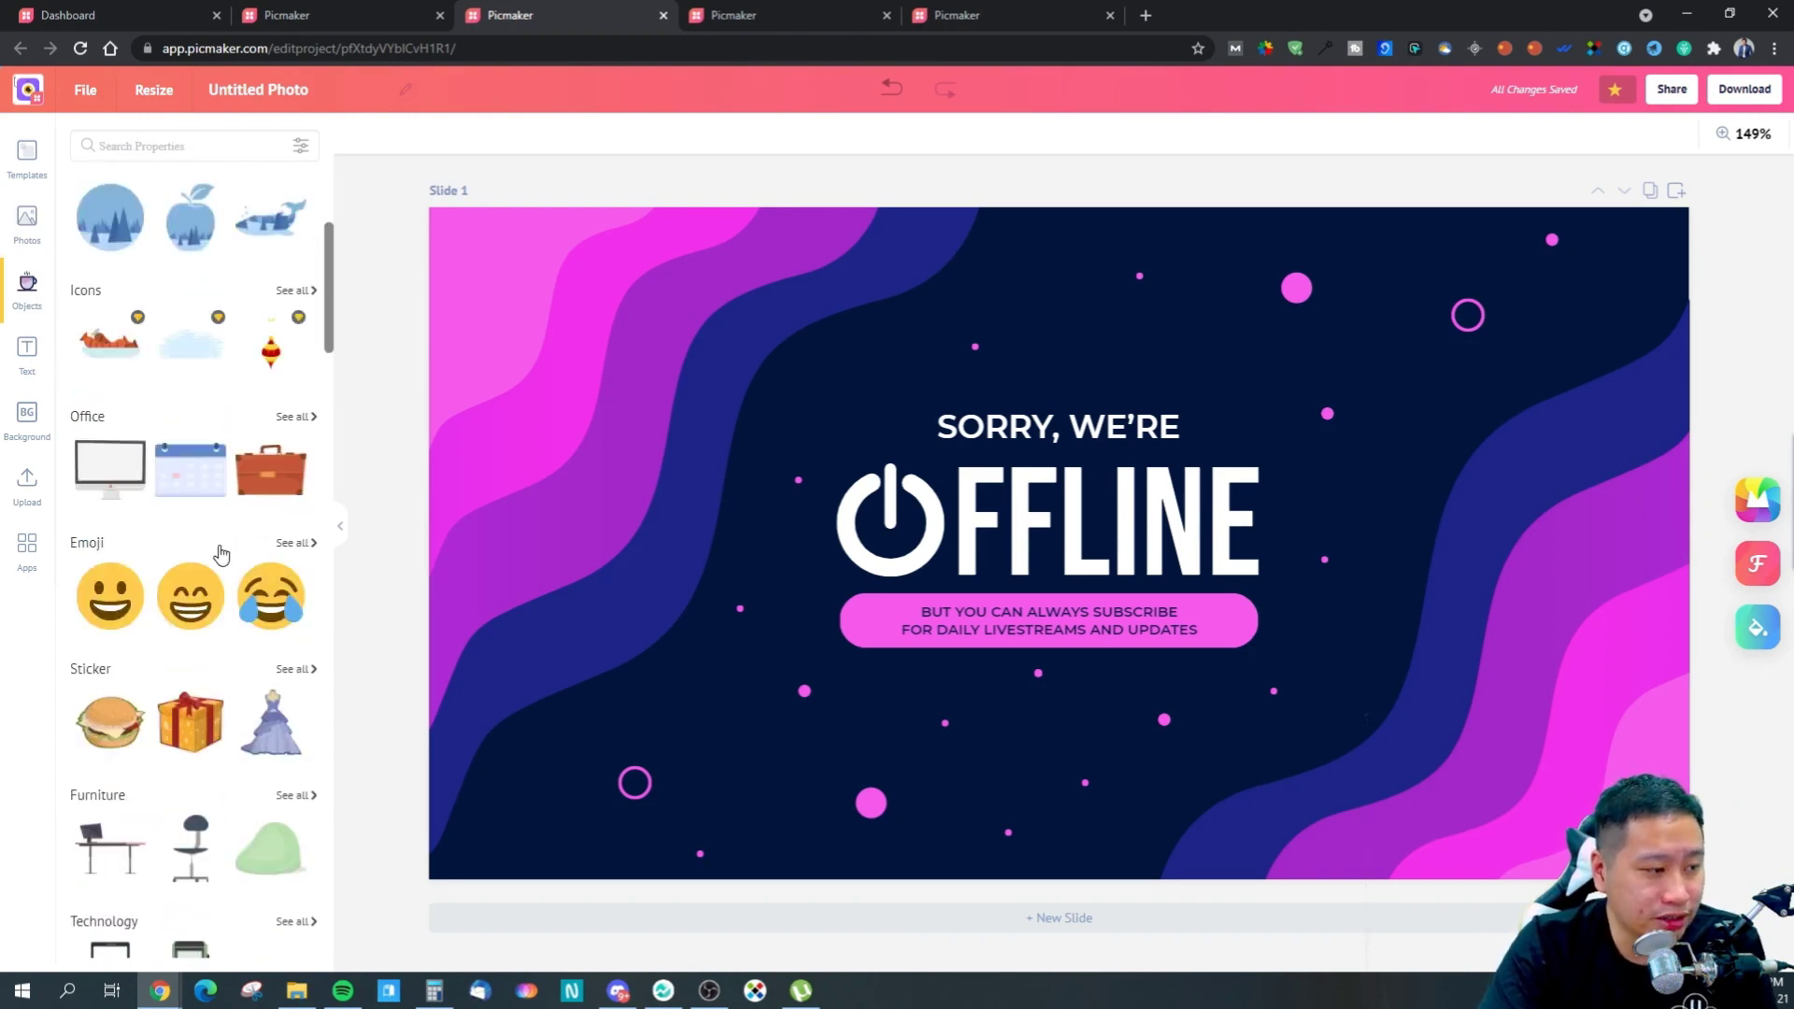
{"action": "scroll", "coordinate": [222, 553], "scroll_direction": "down", "scroll_amount": 5}
{"action": "left_click", "coordinate": [27, 353]}
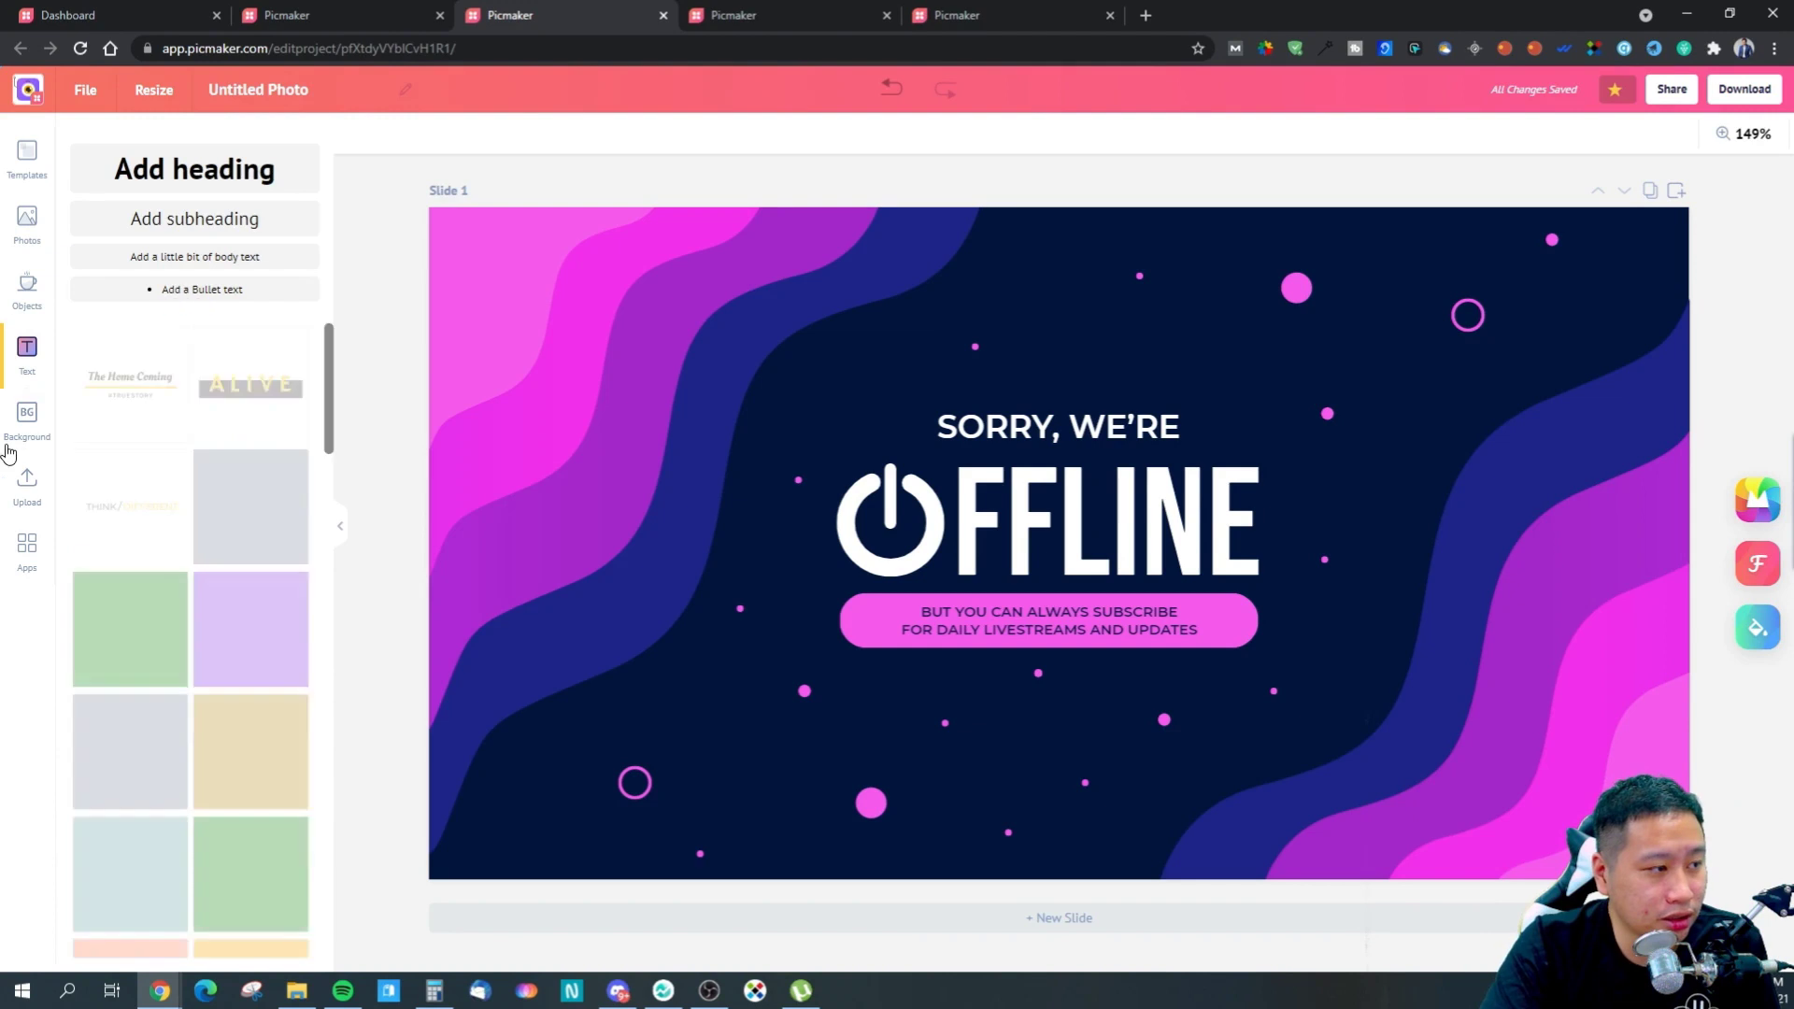
{"action": "scroll", "coordinate": [191, 552], "scroll_direction": "down", "scroll_amount": 10}
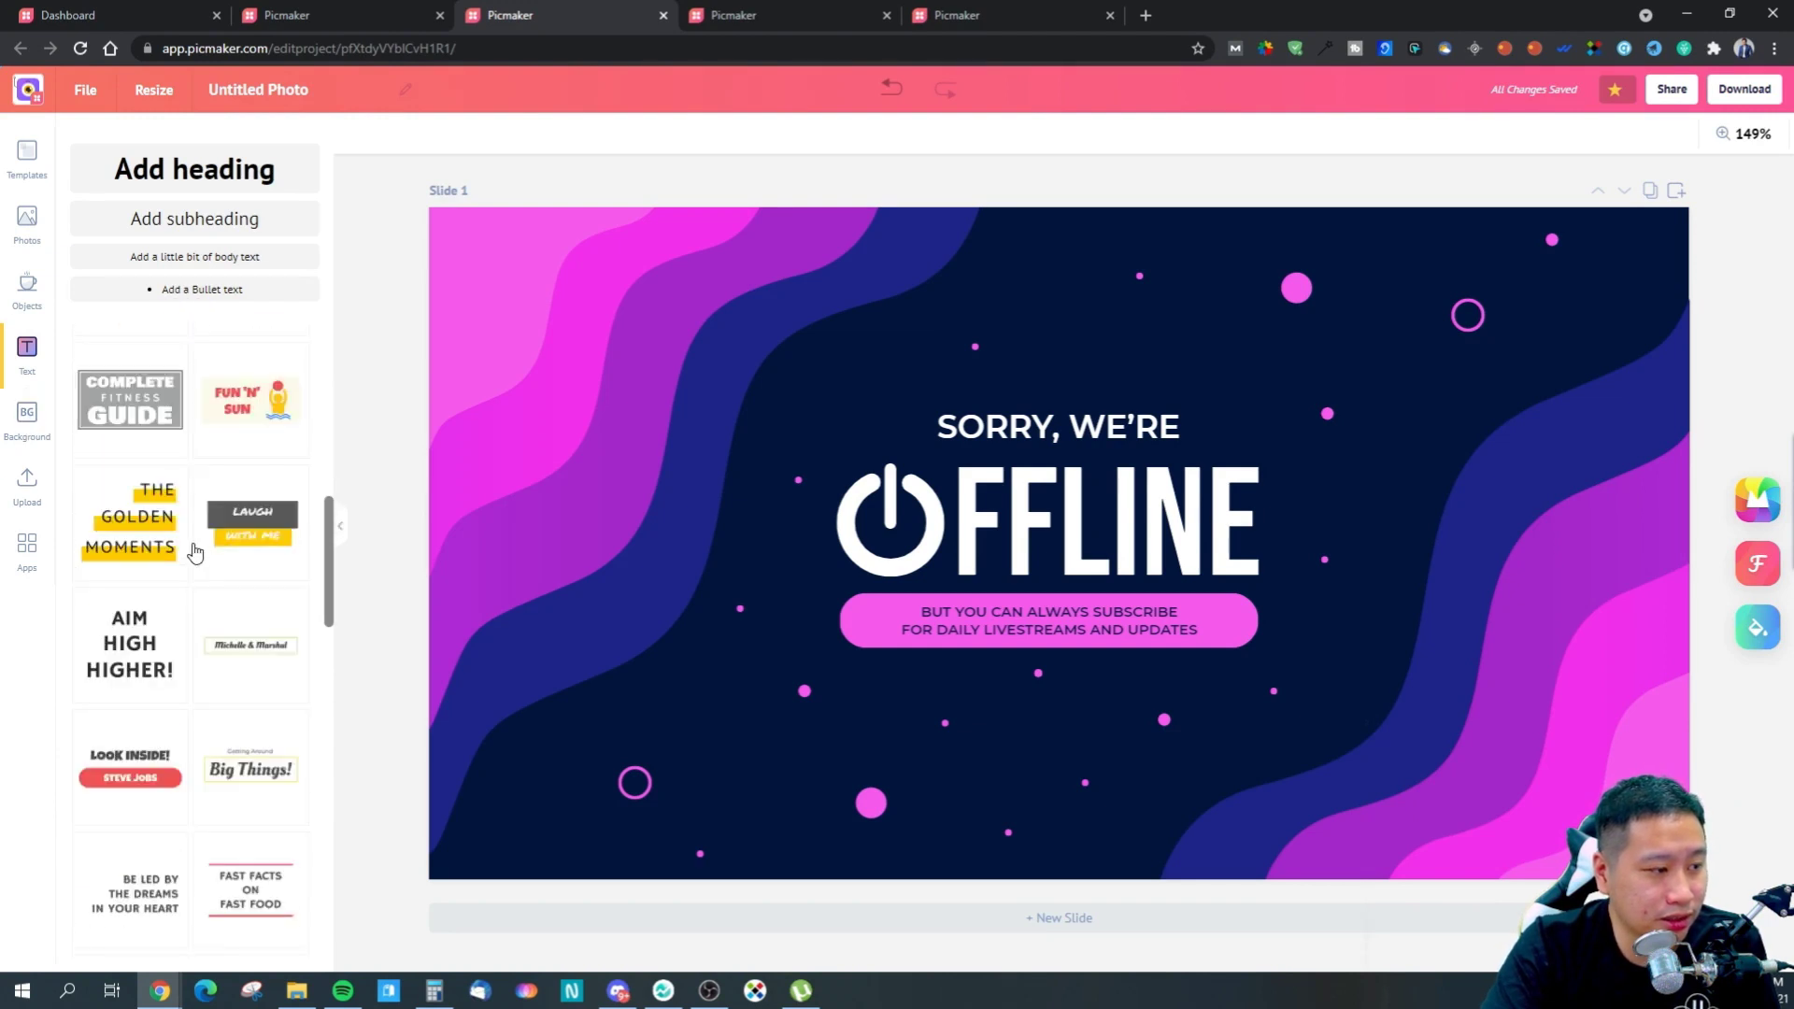
{"action": "left_click", "coordinate": [27, 417]}
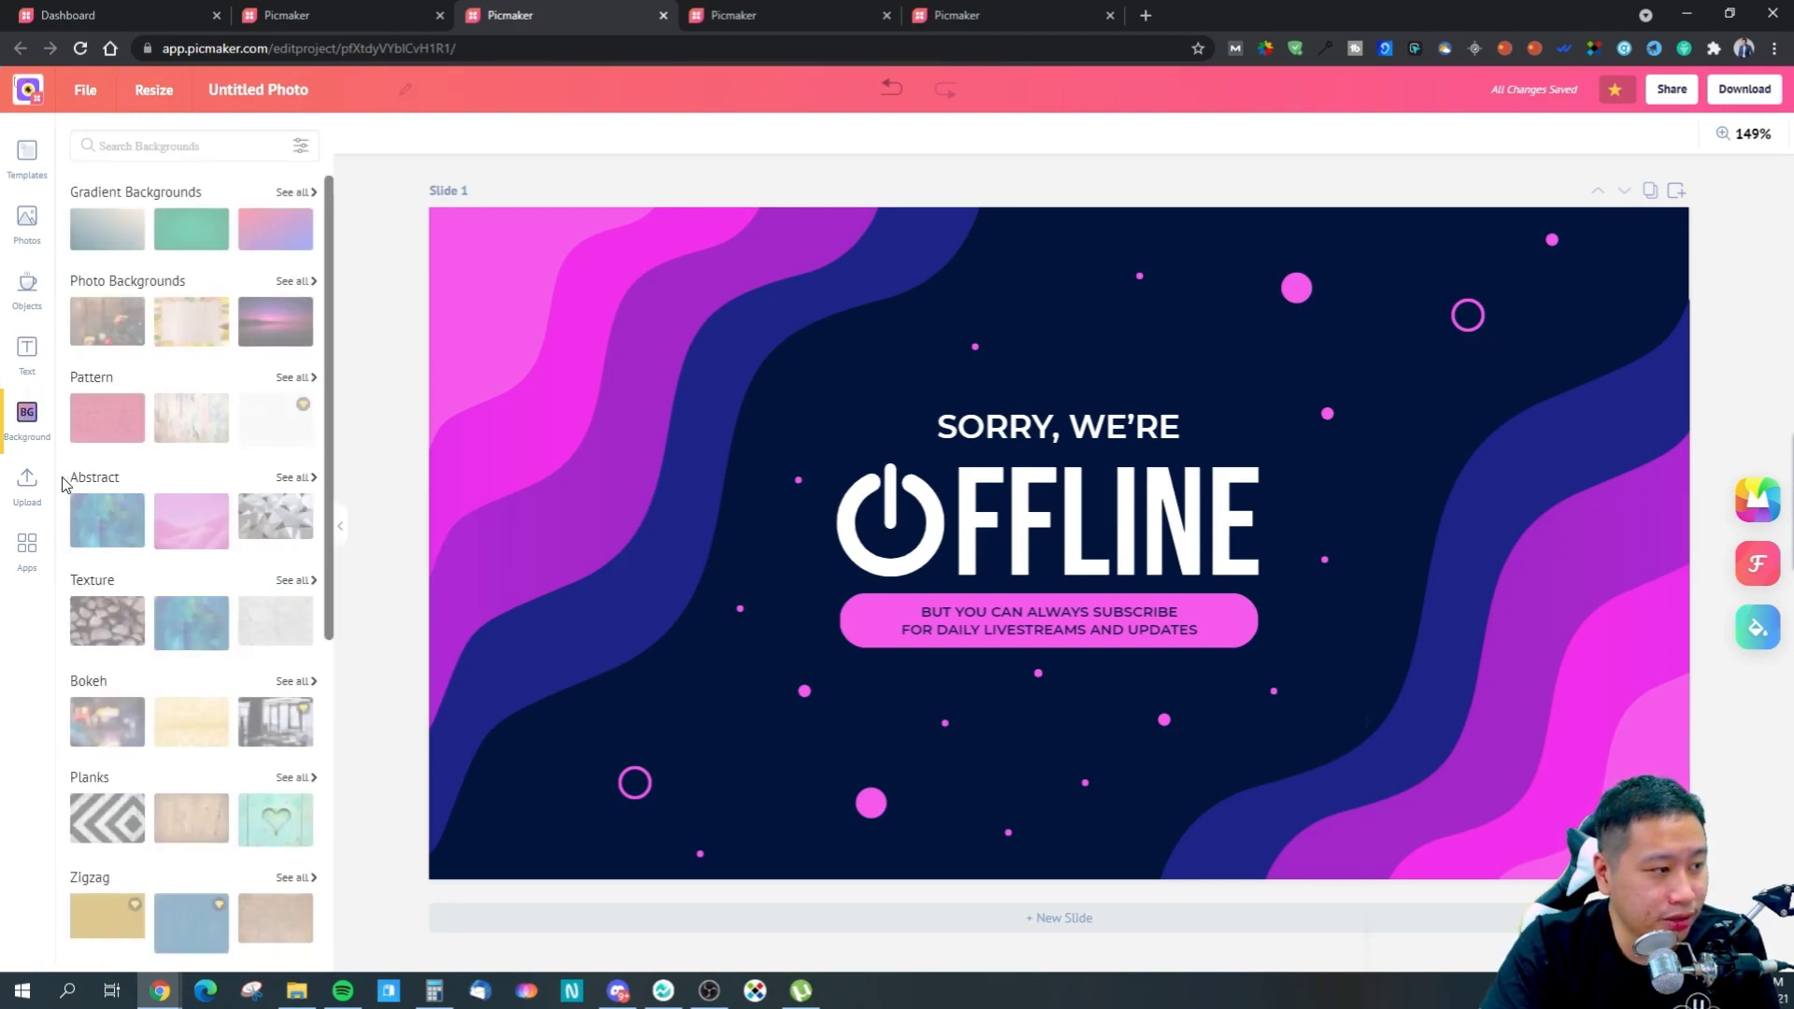
{"action": "scroll", "coordinate": [184, 571], "scroll_direction": "down", "scroll_amount": 4}
{"action": "scroll", "coordinate": [184, 571], "scroll_direction": "up", "scroll_amount": 4}
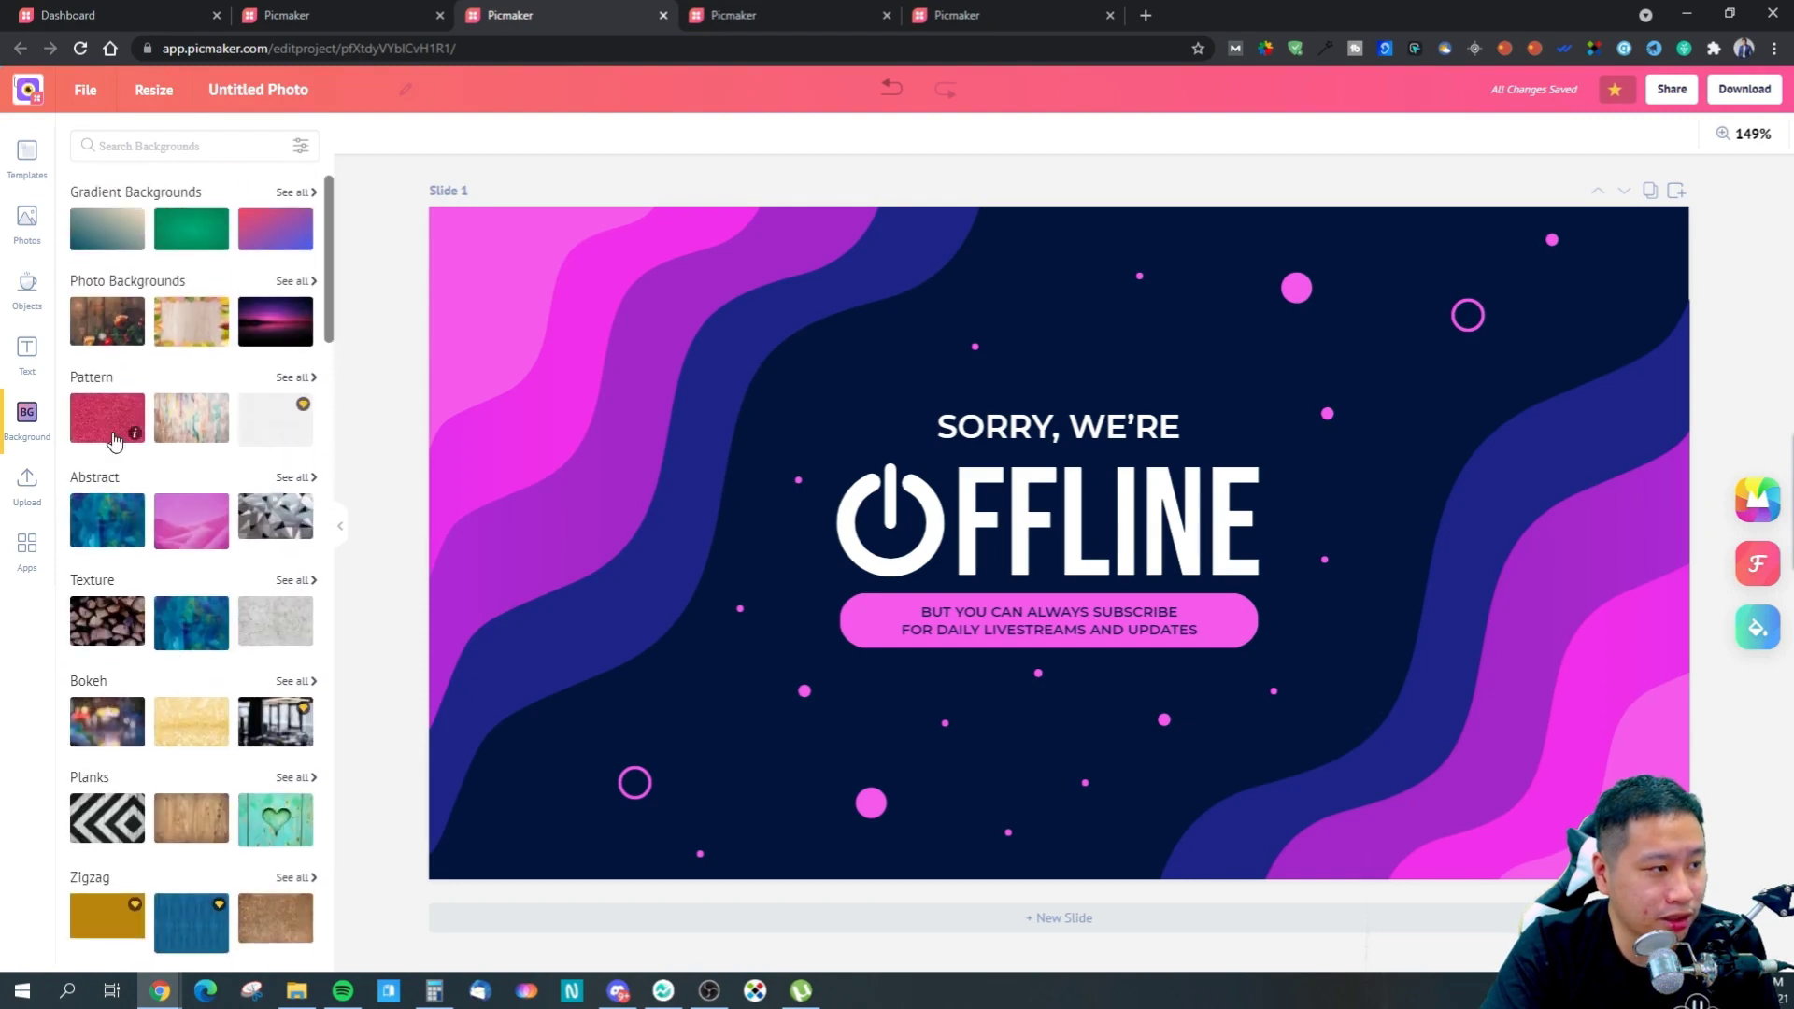
{"action": "left_click", "coordinate": [27, 510]}
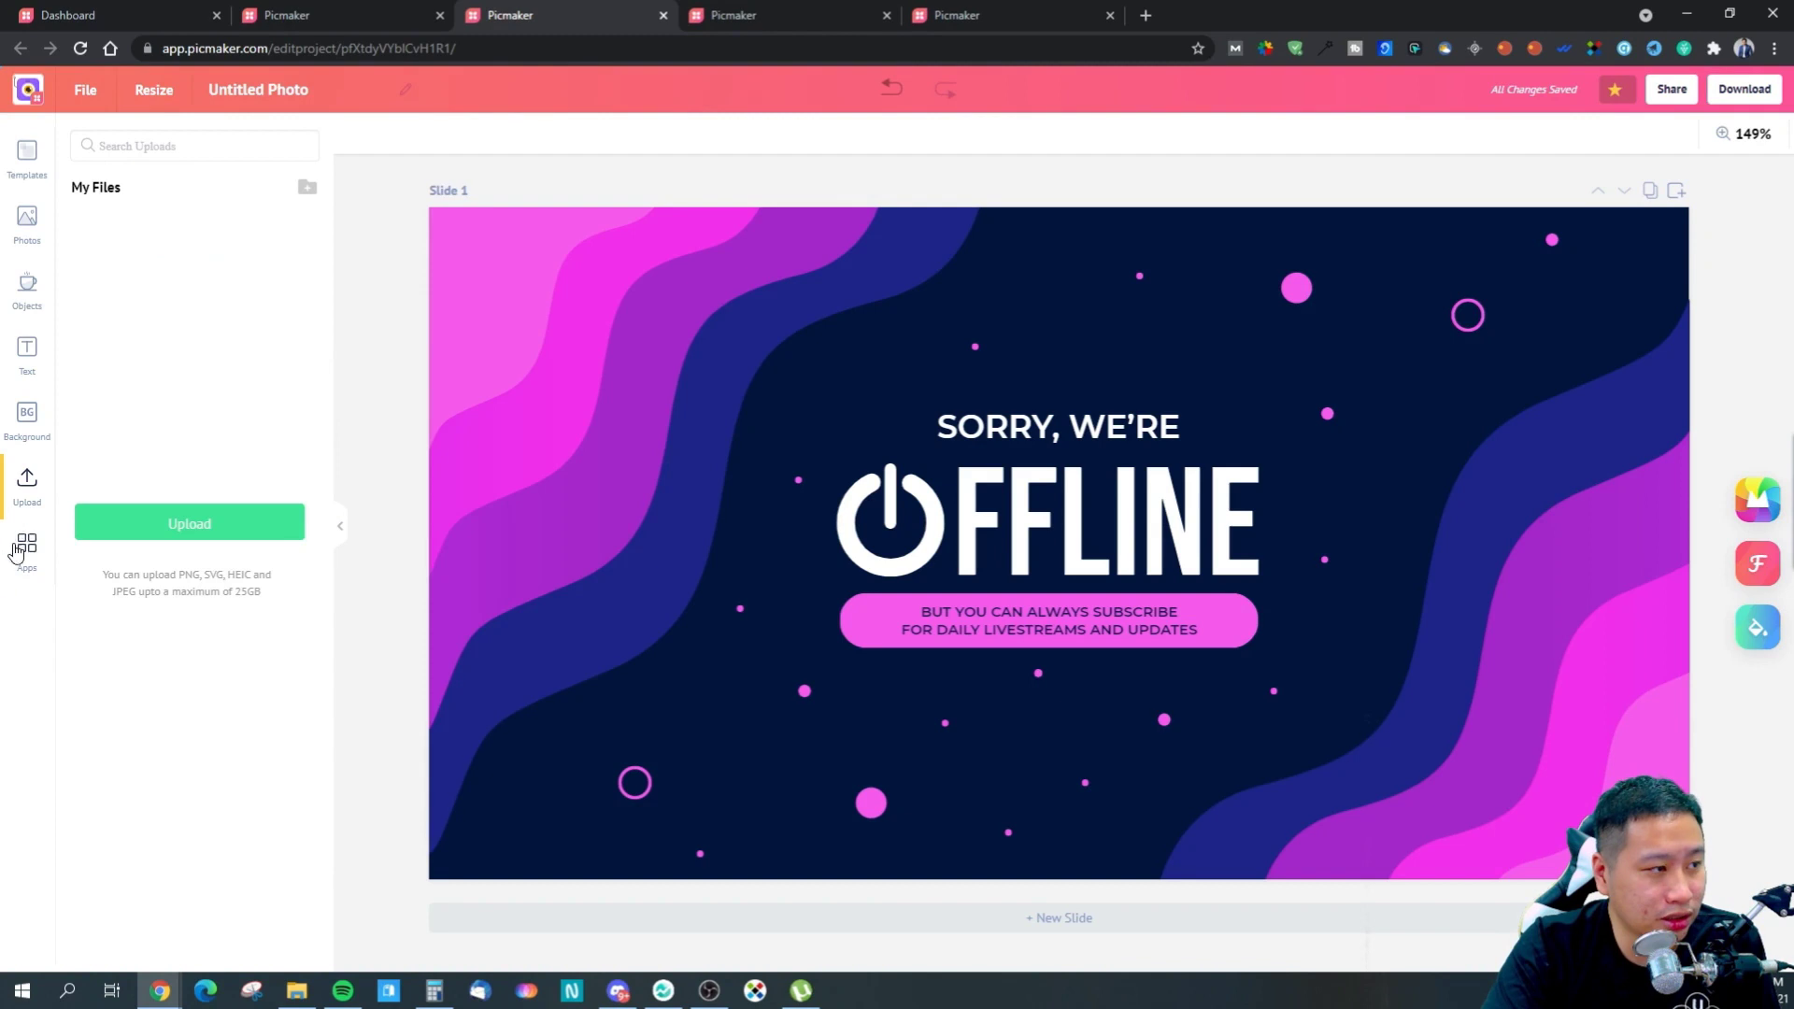
{"action": "left_click", "coordinate": [28, 549]}
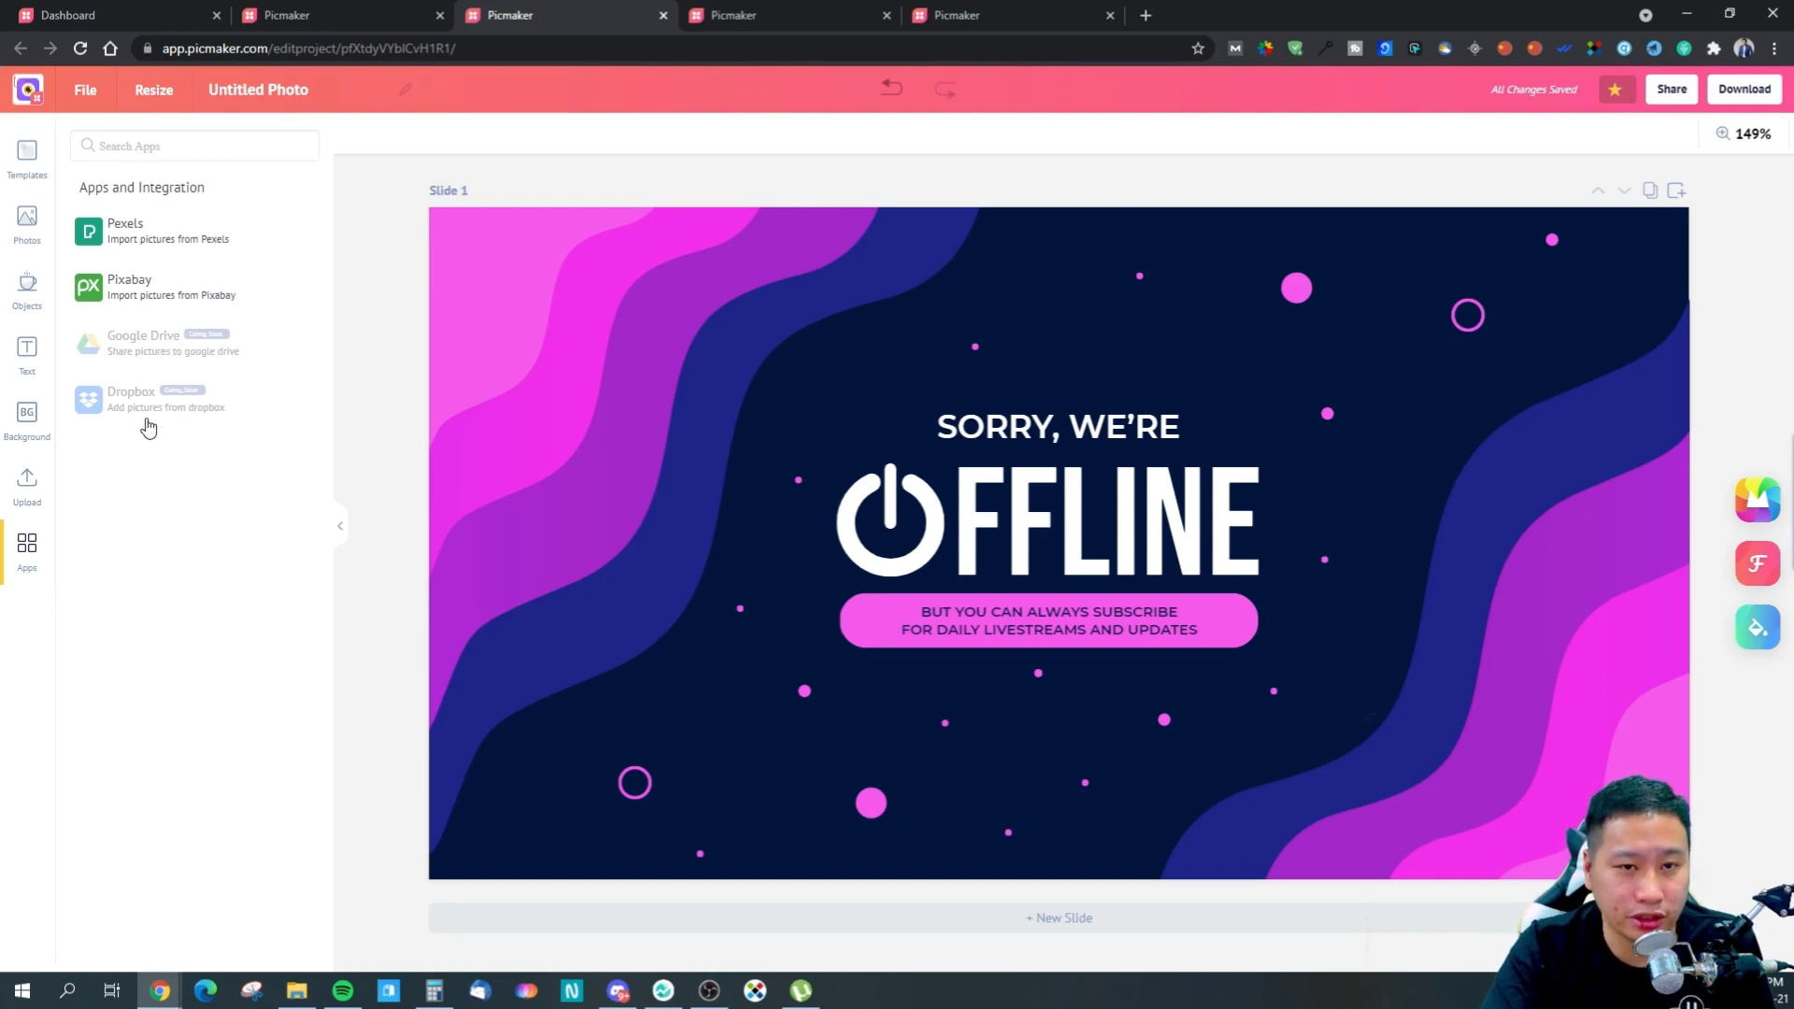
{"action": "left_click", "coordinate": [1172, 527]}
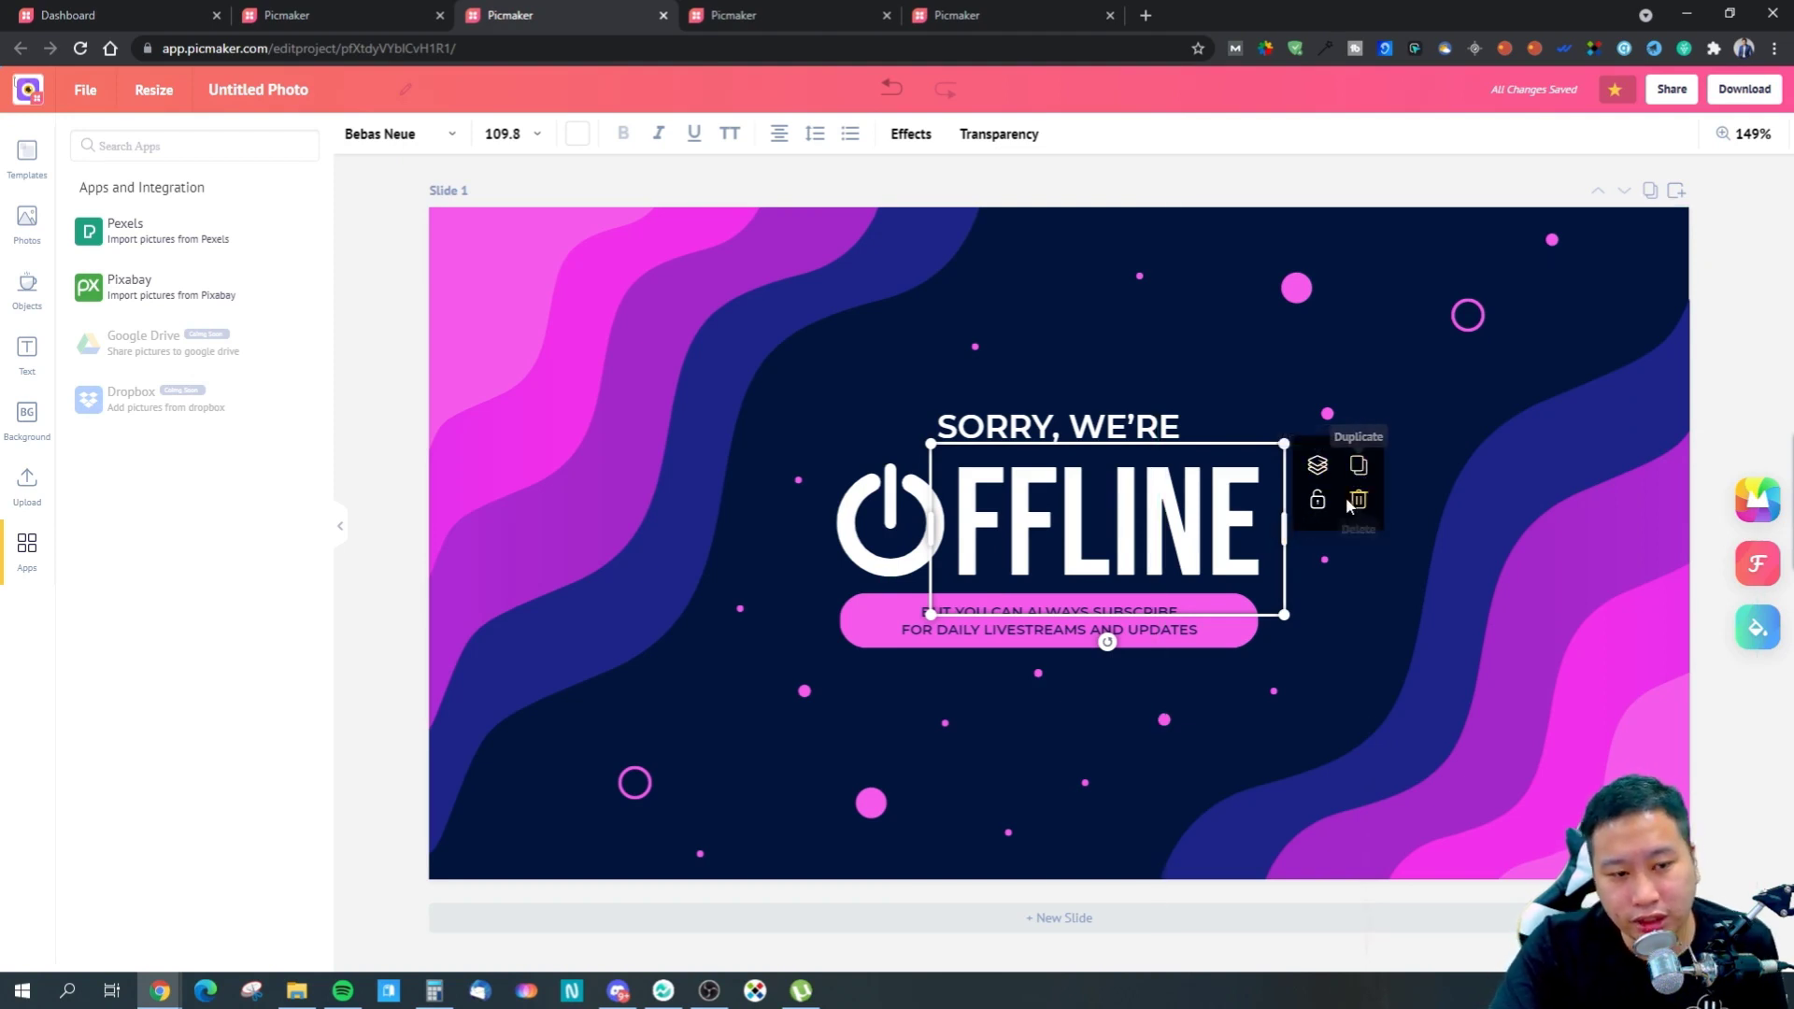
{"action": "left_click", "coordinate": [1313, 467]}
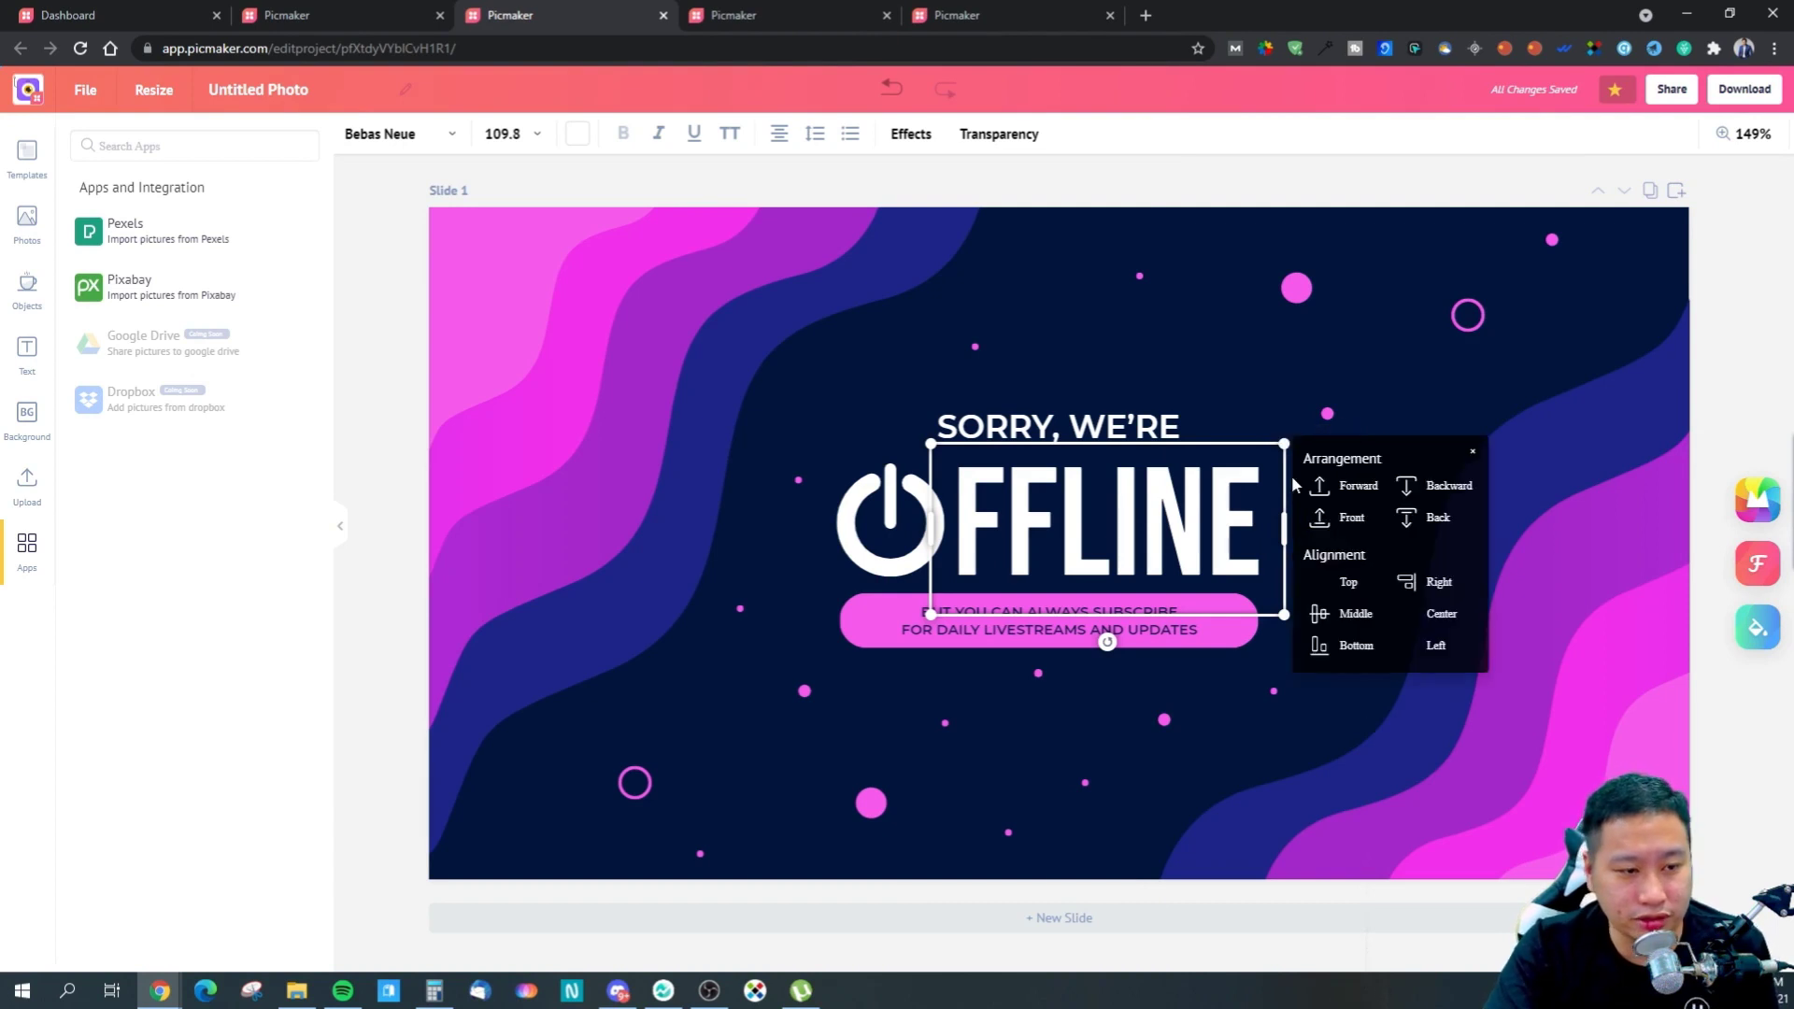
{"action": "left_click", "coordinate": [1474, 456]}
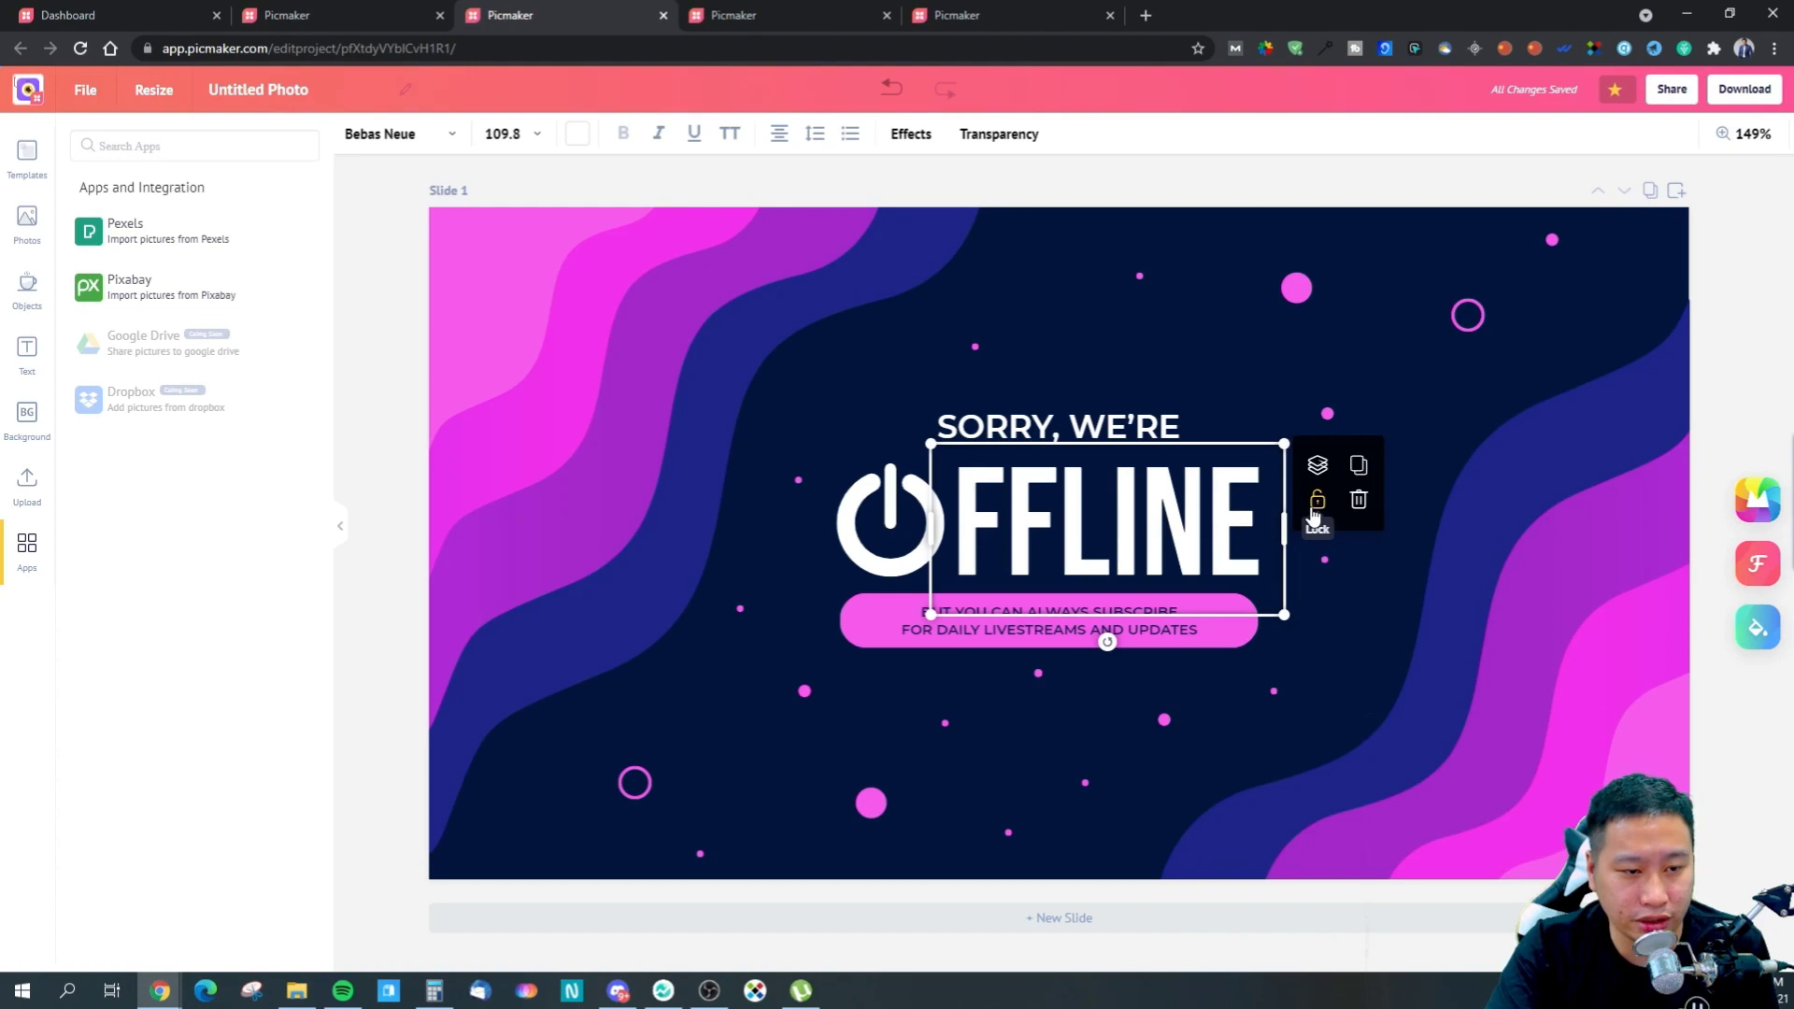
{"action": "left_click", "coordinate": [1312, 511]}
{"action": "left_click", "coordinate": [1310, 467]}
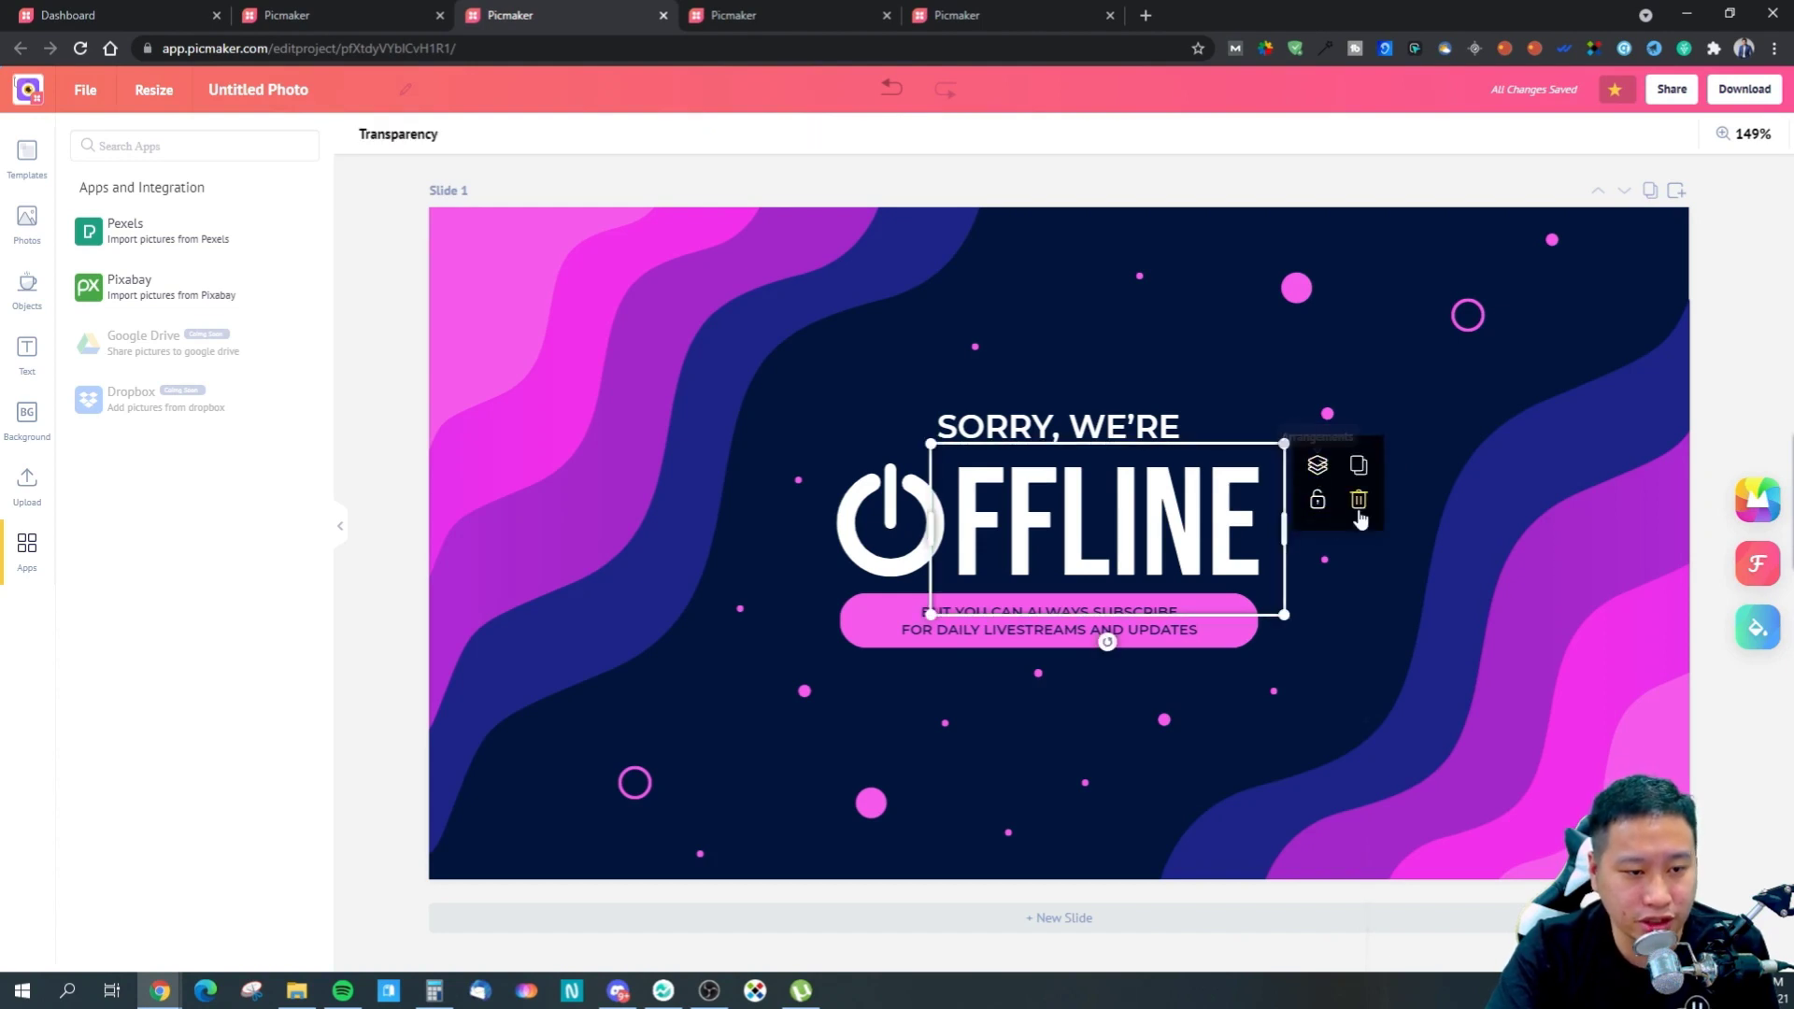
{"action": "left_click", "coordinate": [404, 135]}
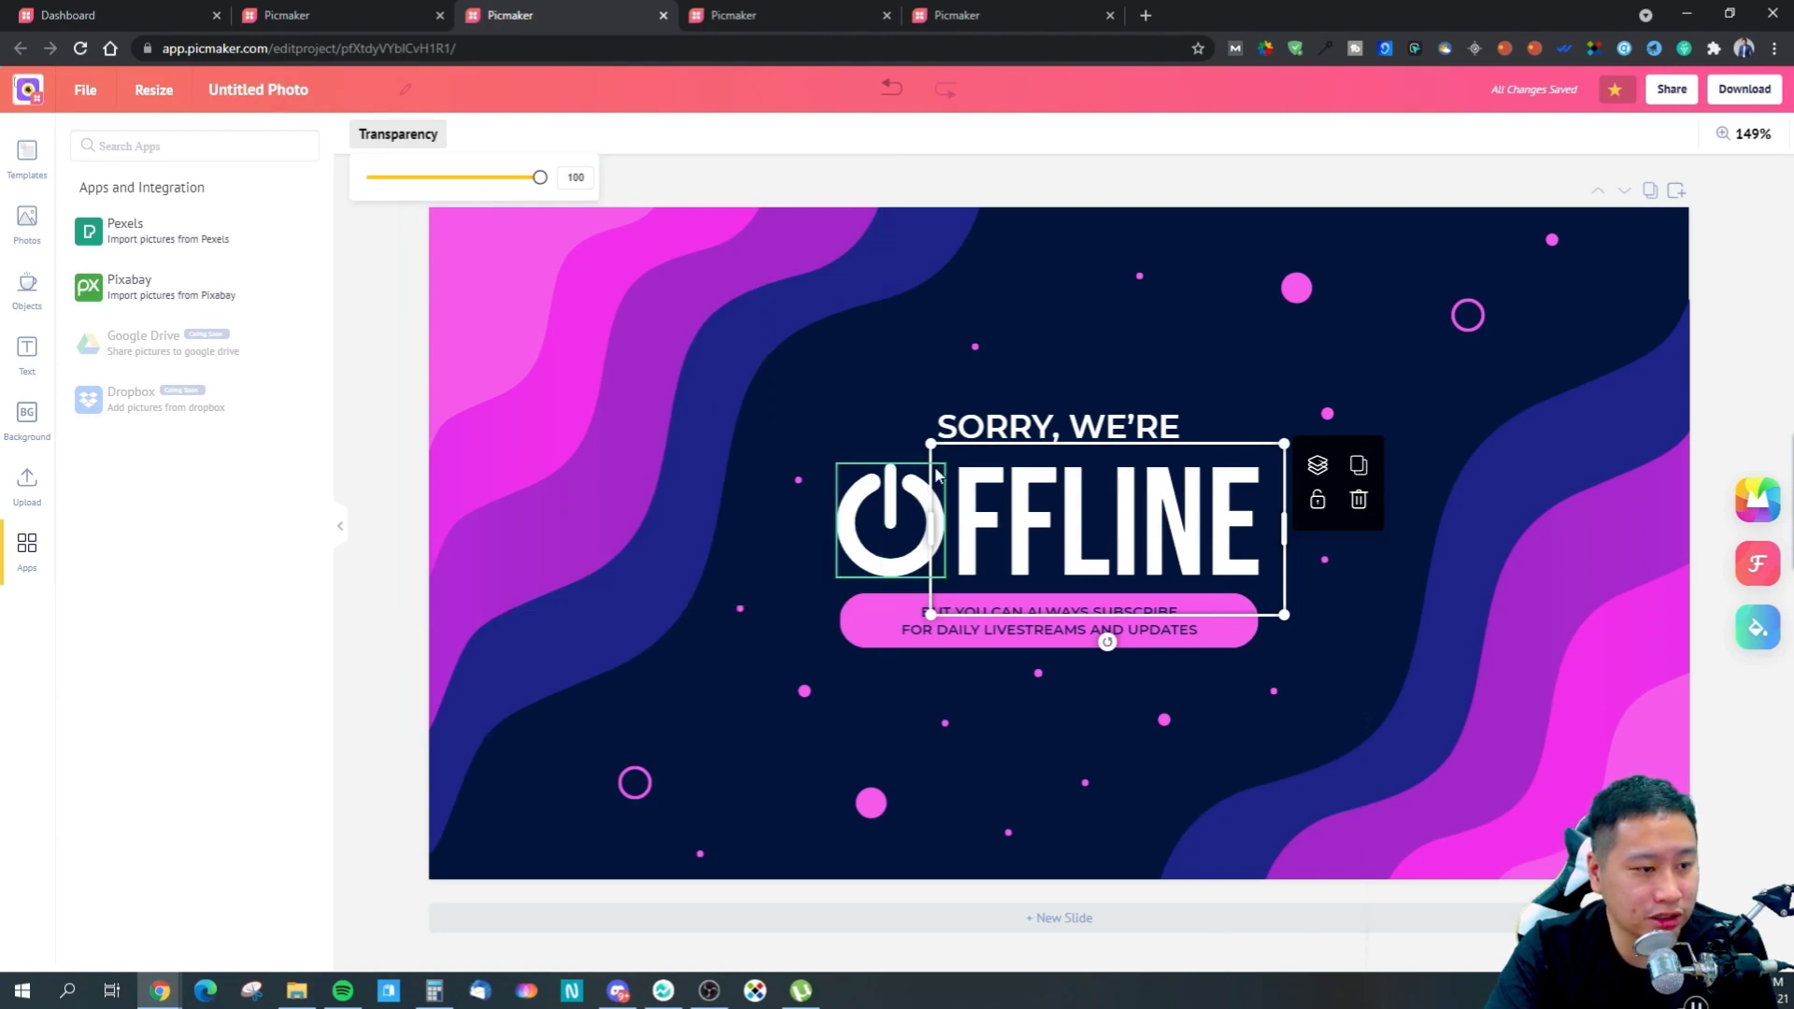
{"action": "left_click", "coordinate": [890, 519]}
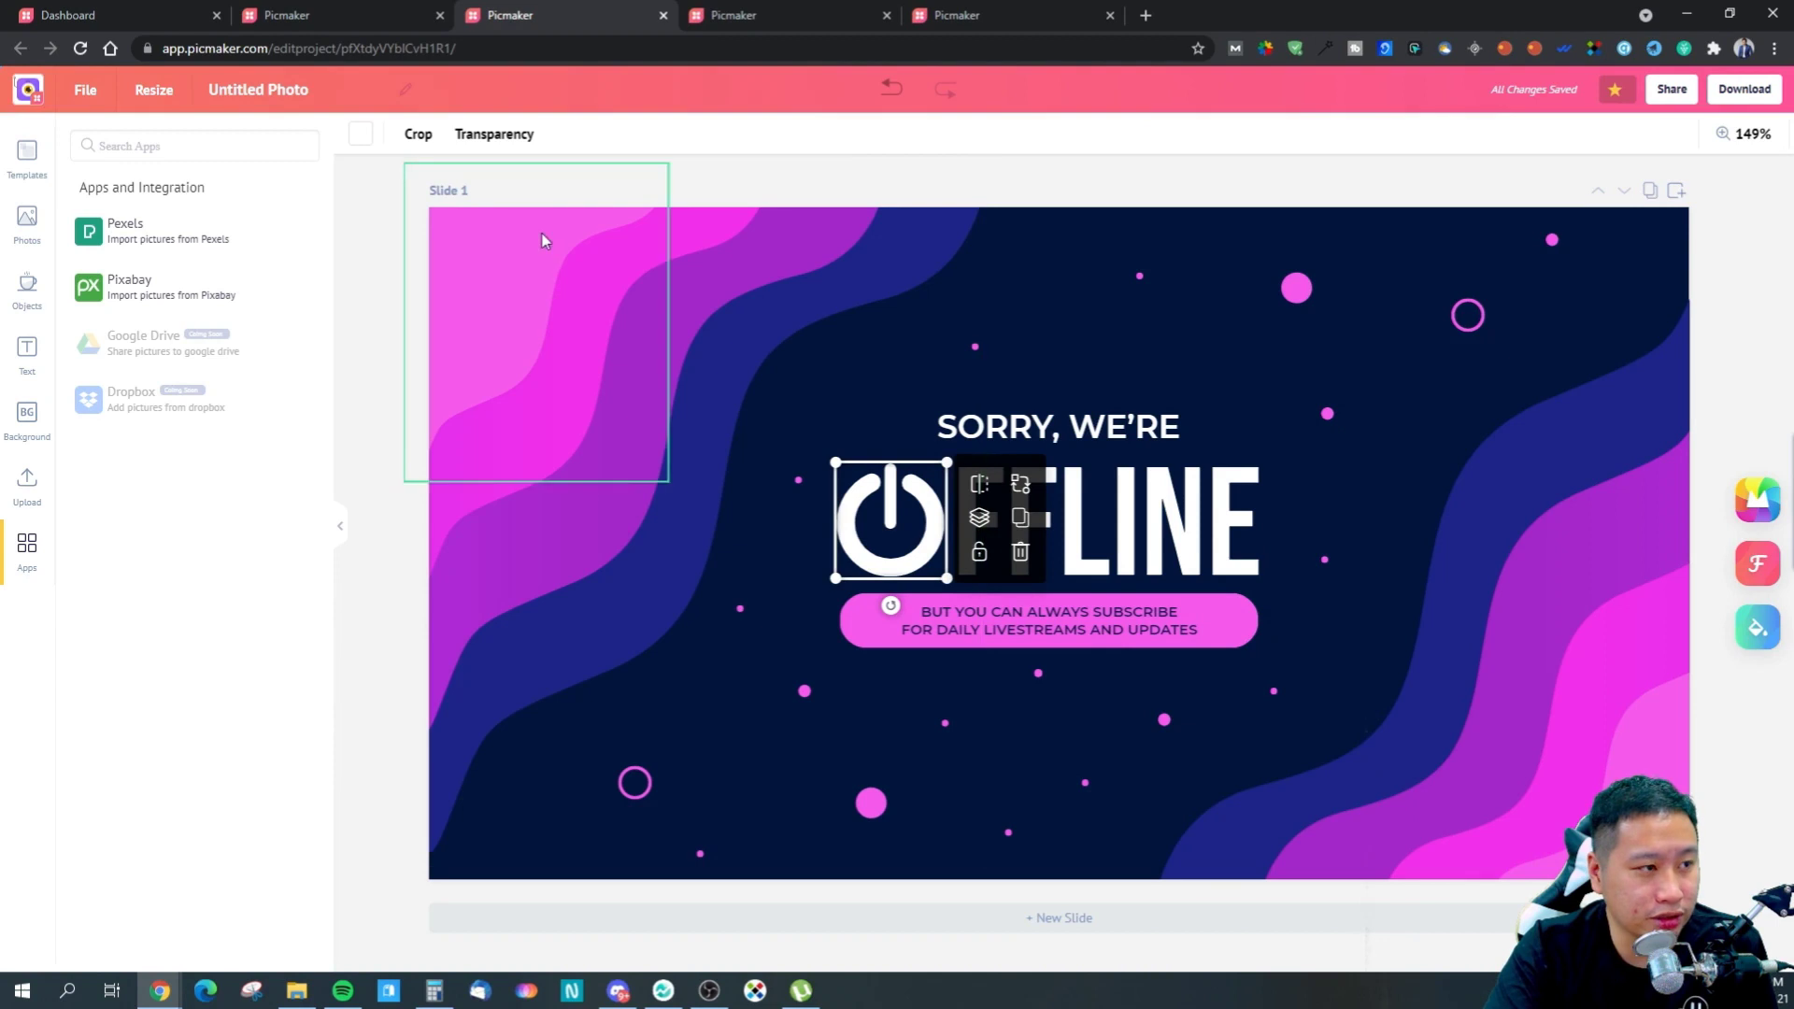
{"action": "left_click", "coordinate": [1053, 430]}
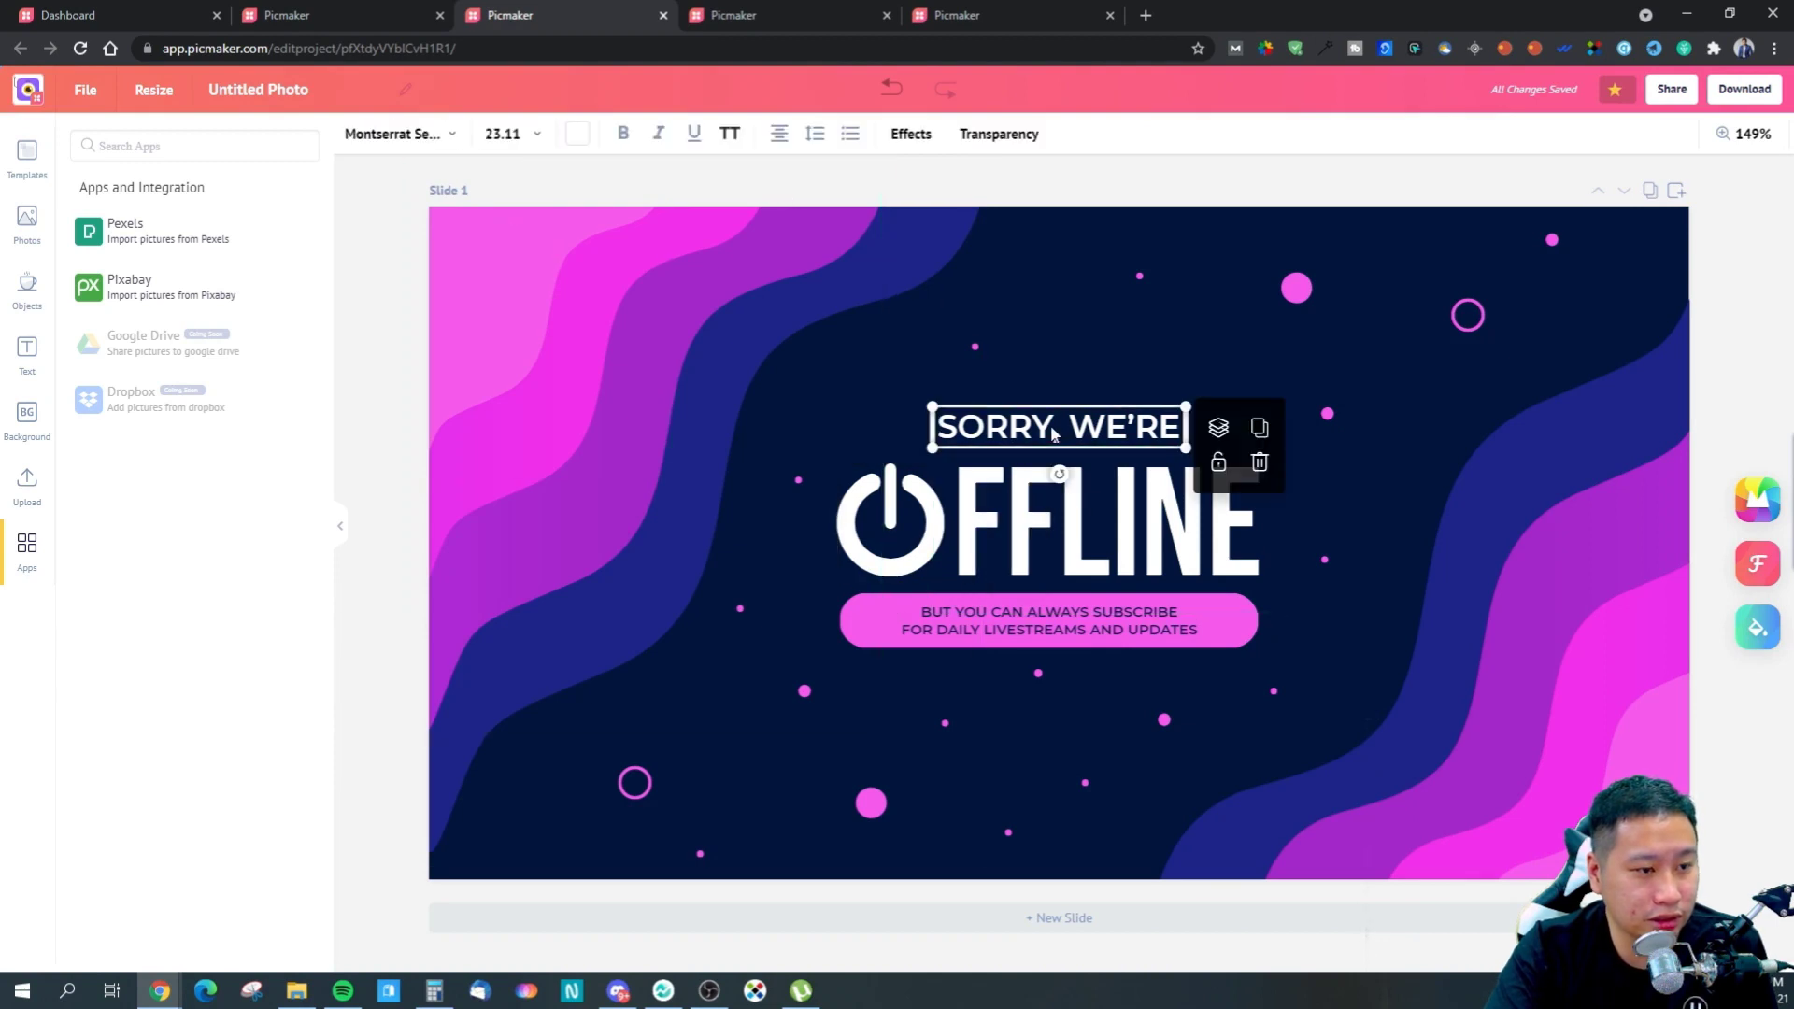
{"action": "left_click", "coordinate": [902, 134]}
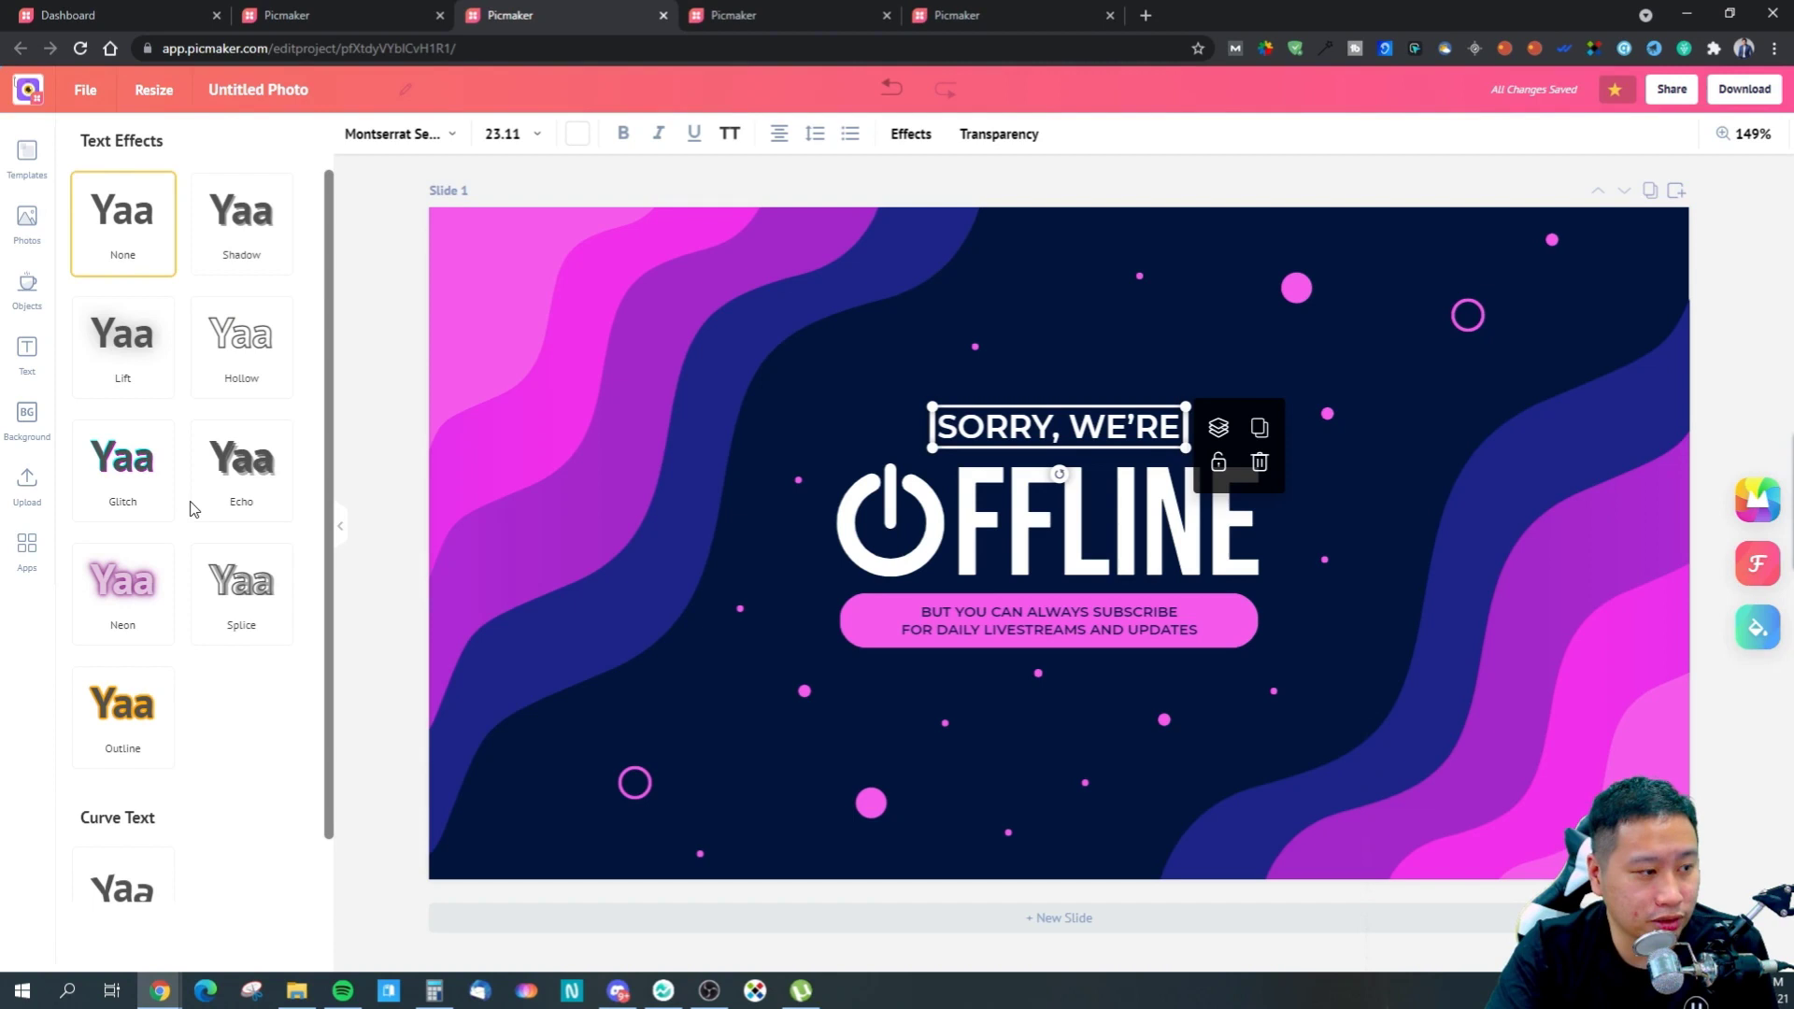
{"action": "scroll", "coordinate": [192, 689], "scroll_direction": "down", "scroll_amount": 1}
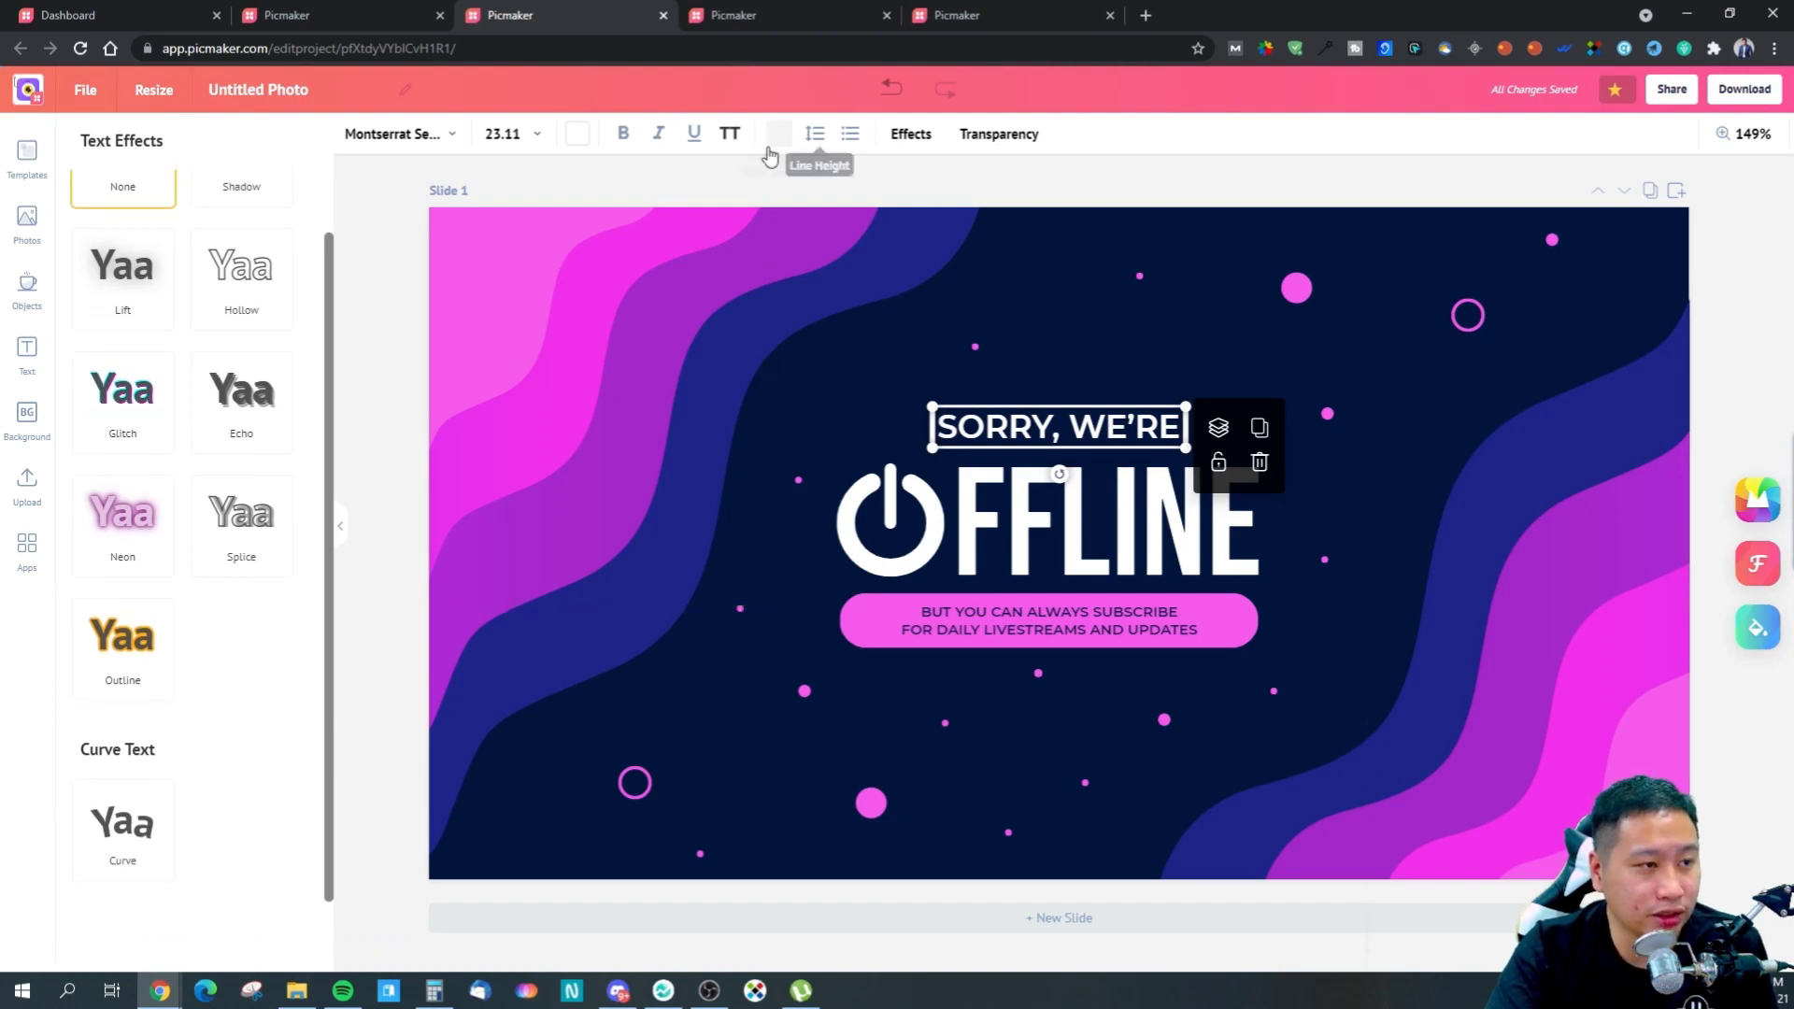
{"action": "left_click", "coordinate": [913, 188]}
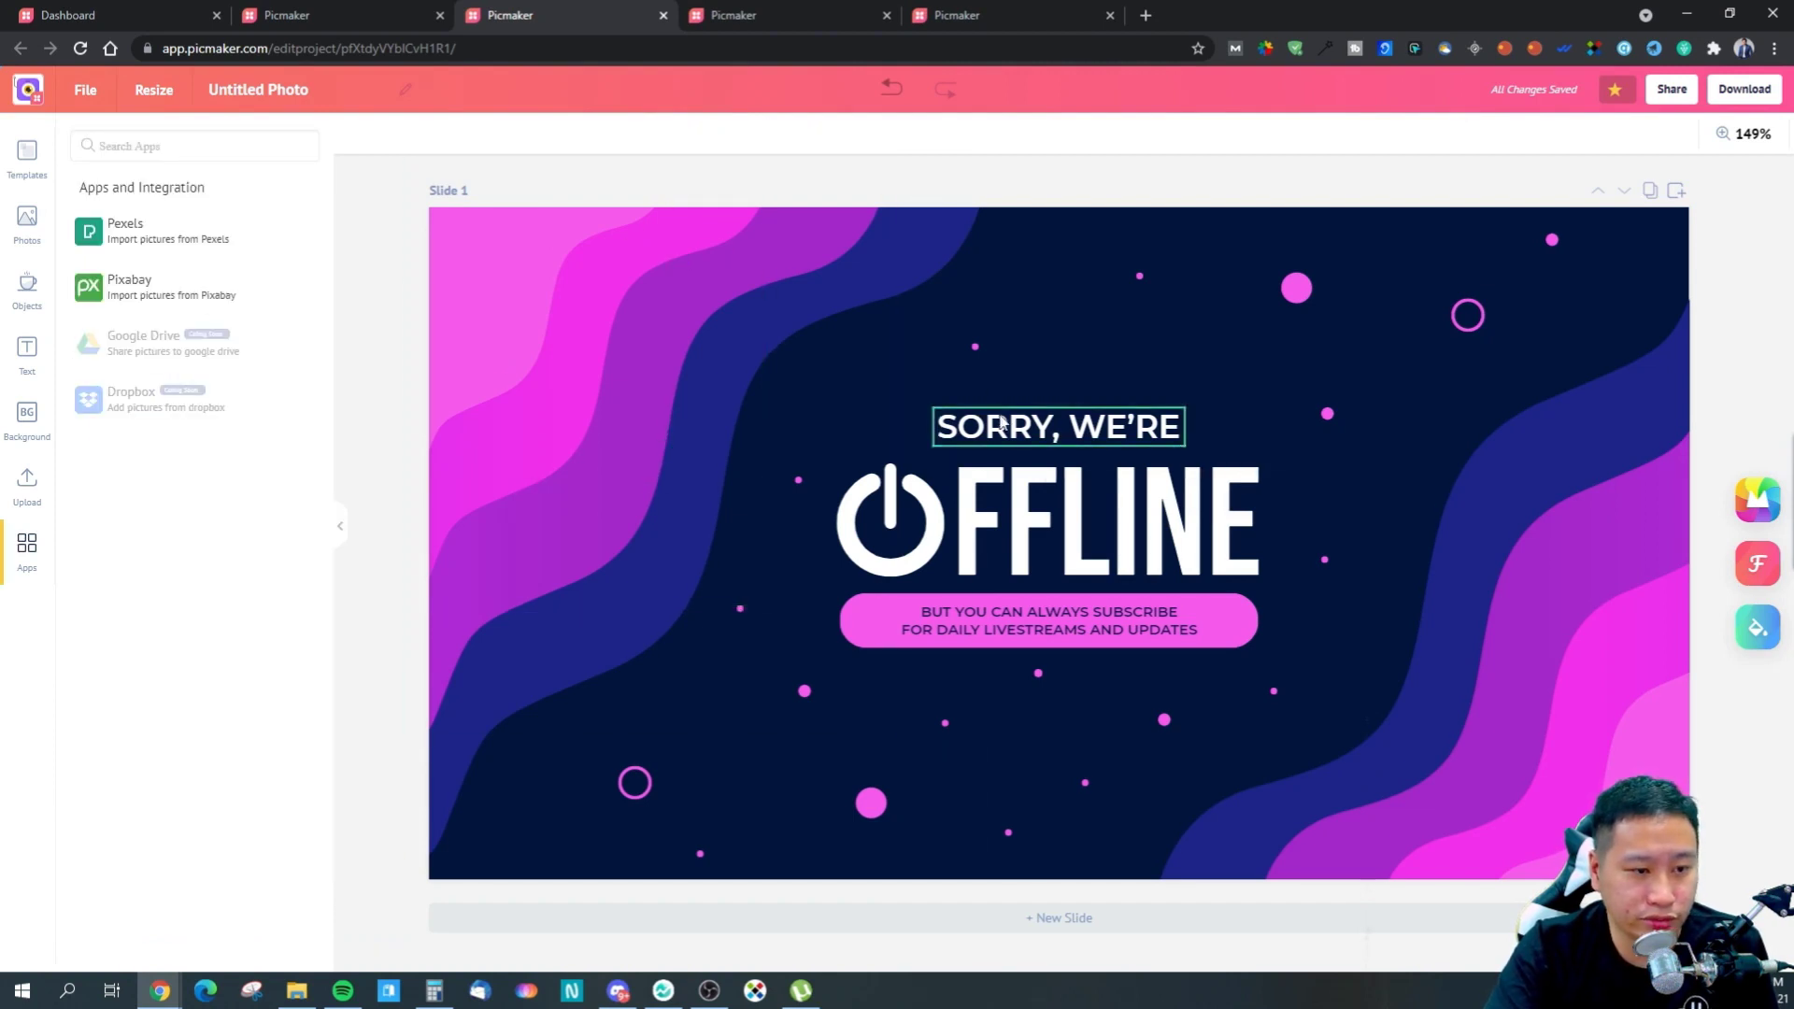
- Recolour the end screen with MAD AI to a blue background with orange waves
{"action": "left_click", "coordinate": [903, 643]}
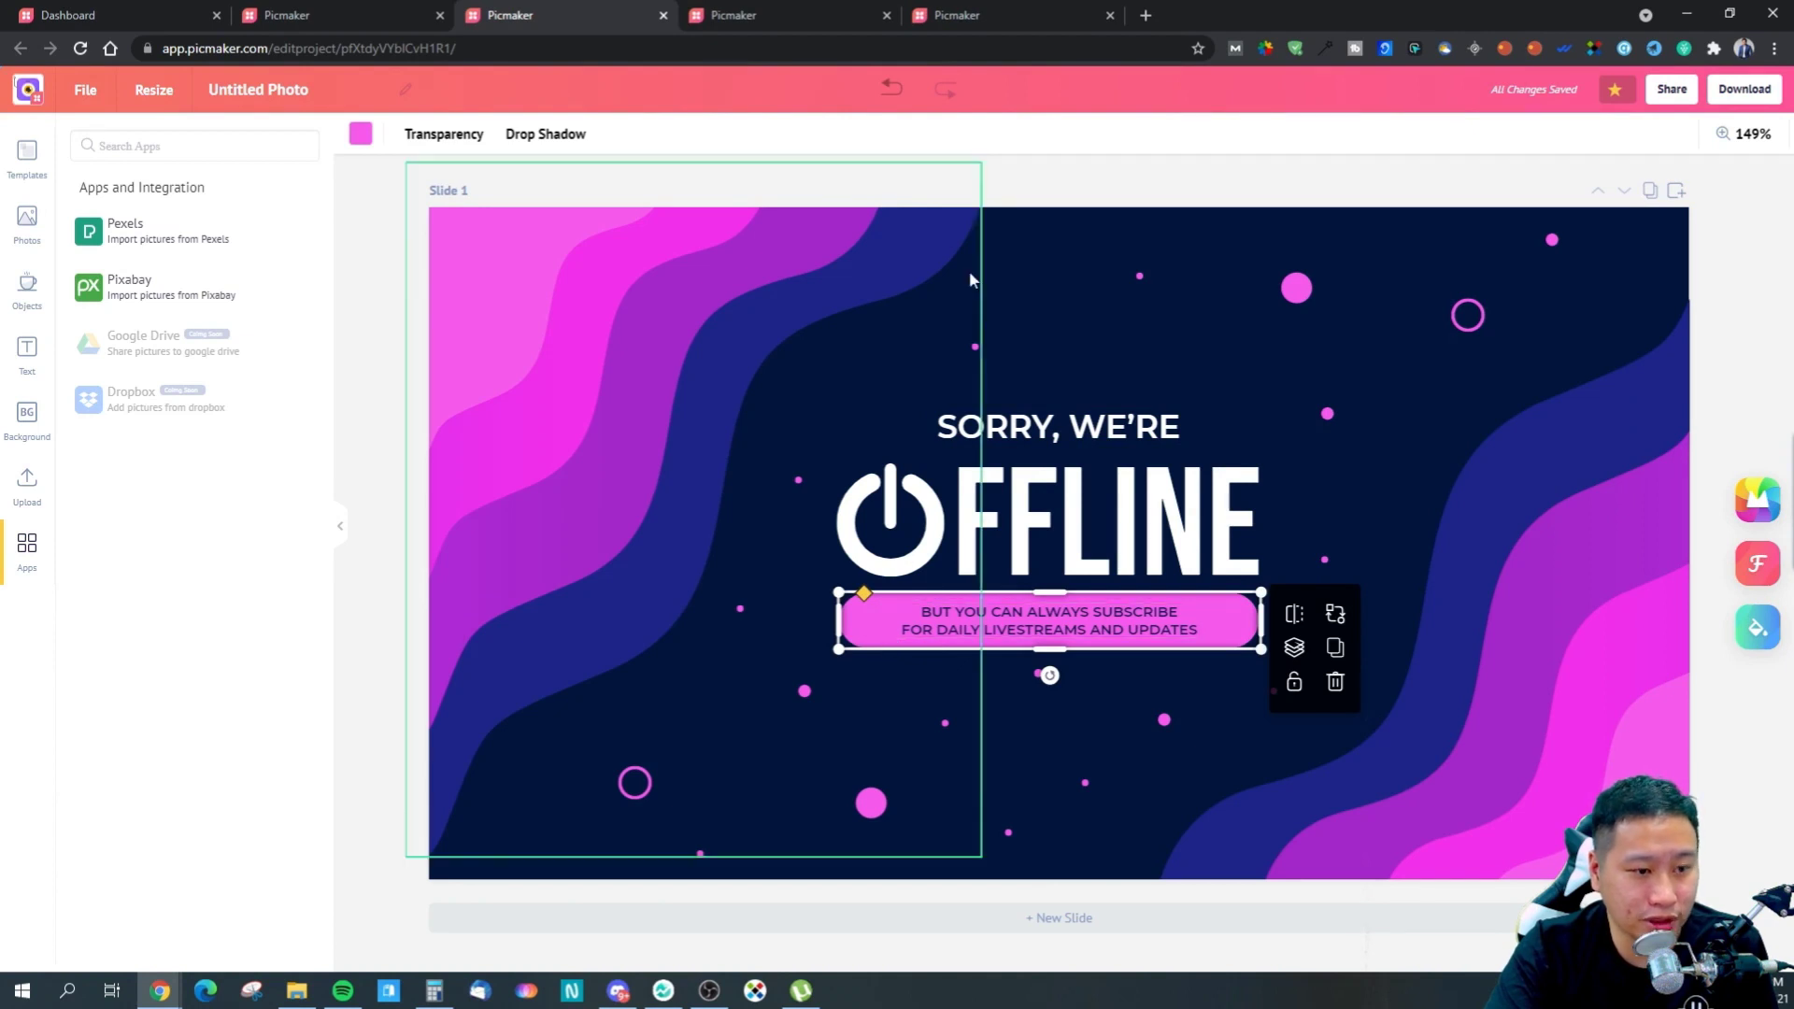
{"action": "left_click", "coordinate": [1203, 177]}
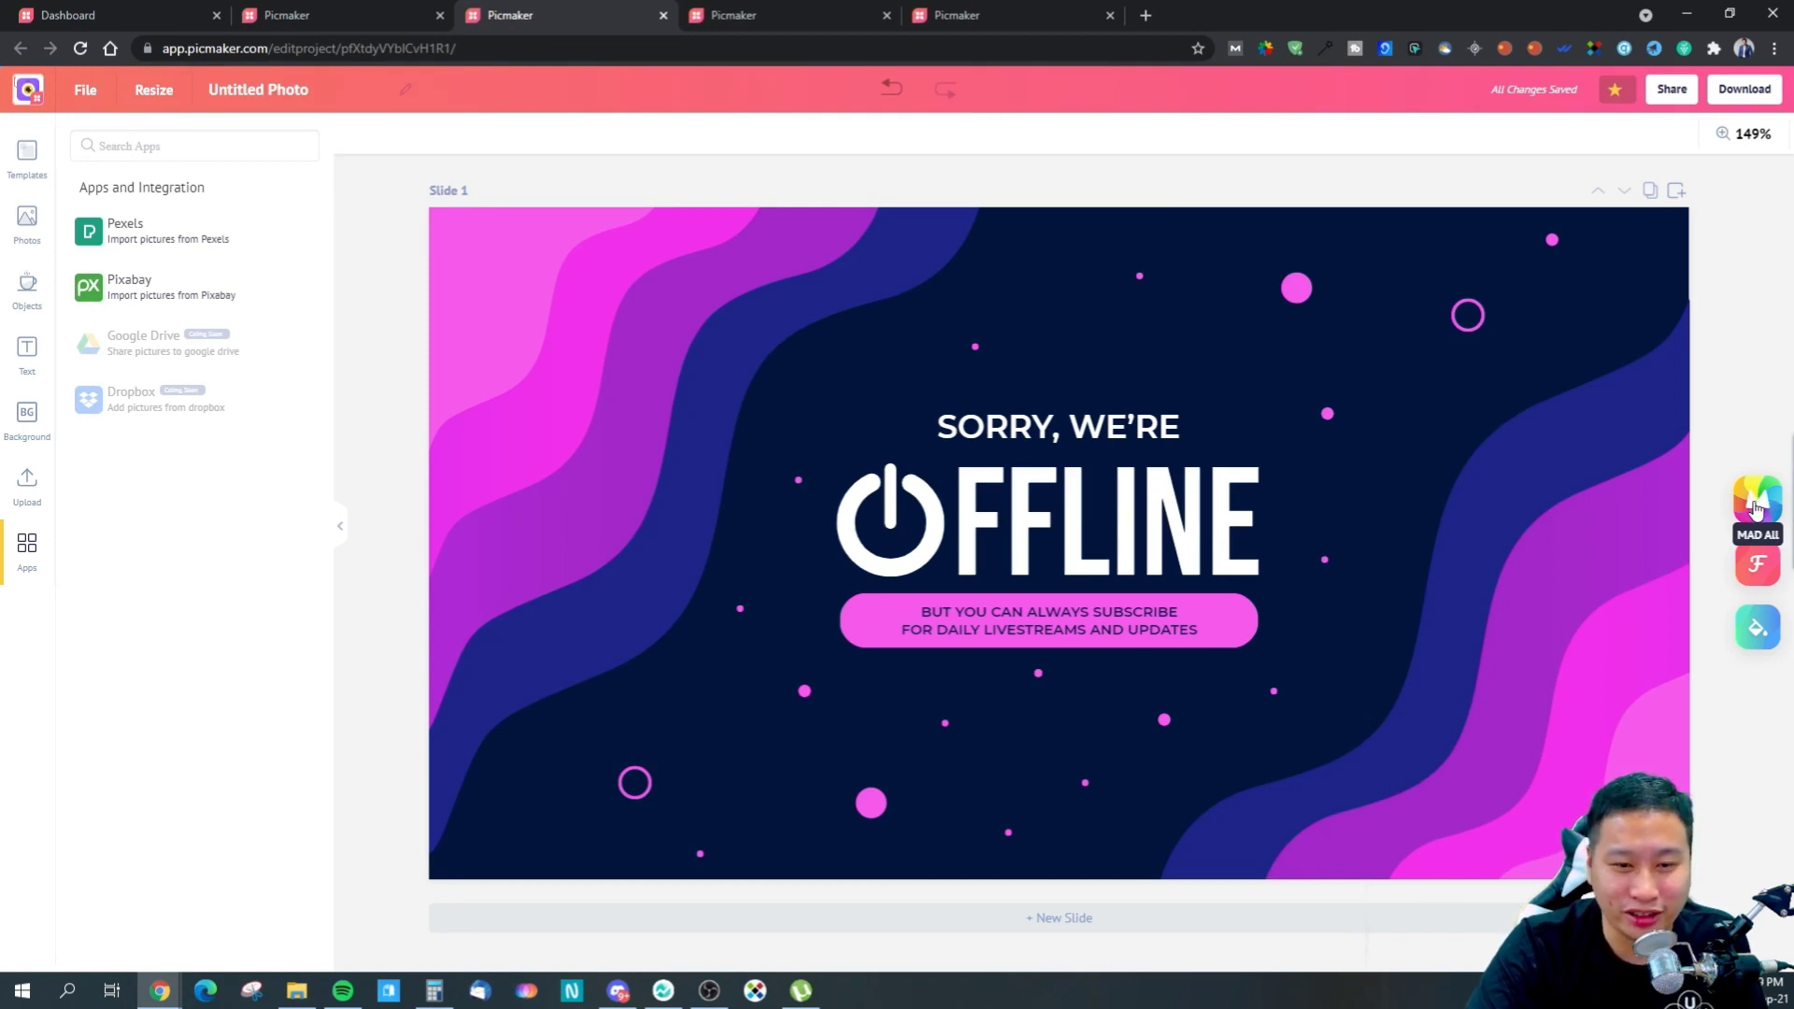
{"action": "left_click", "coordinate": [1755, 508]}
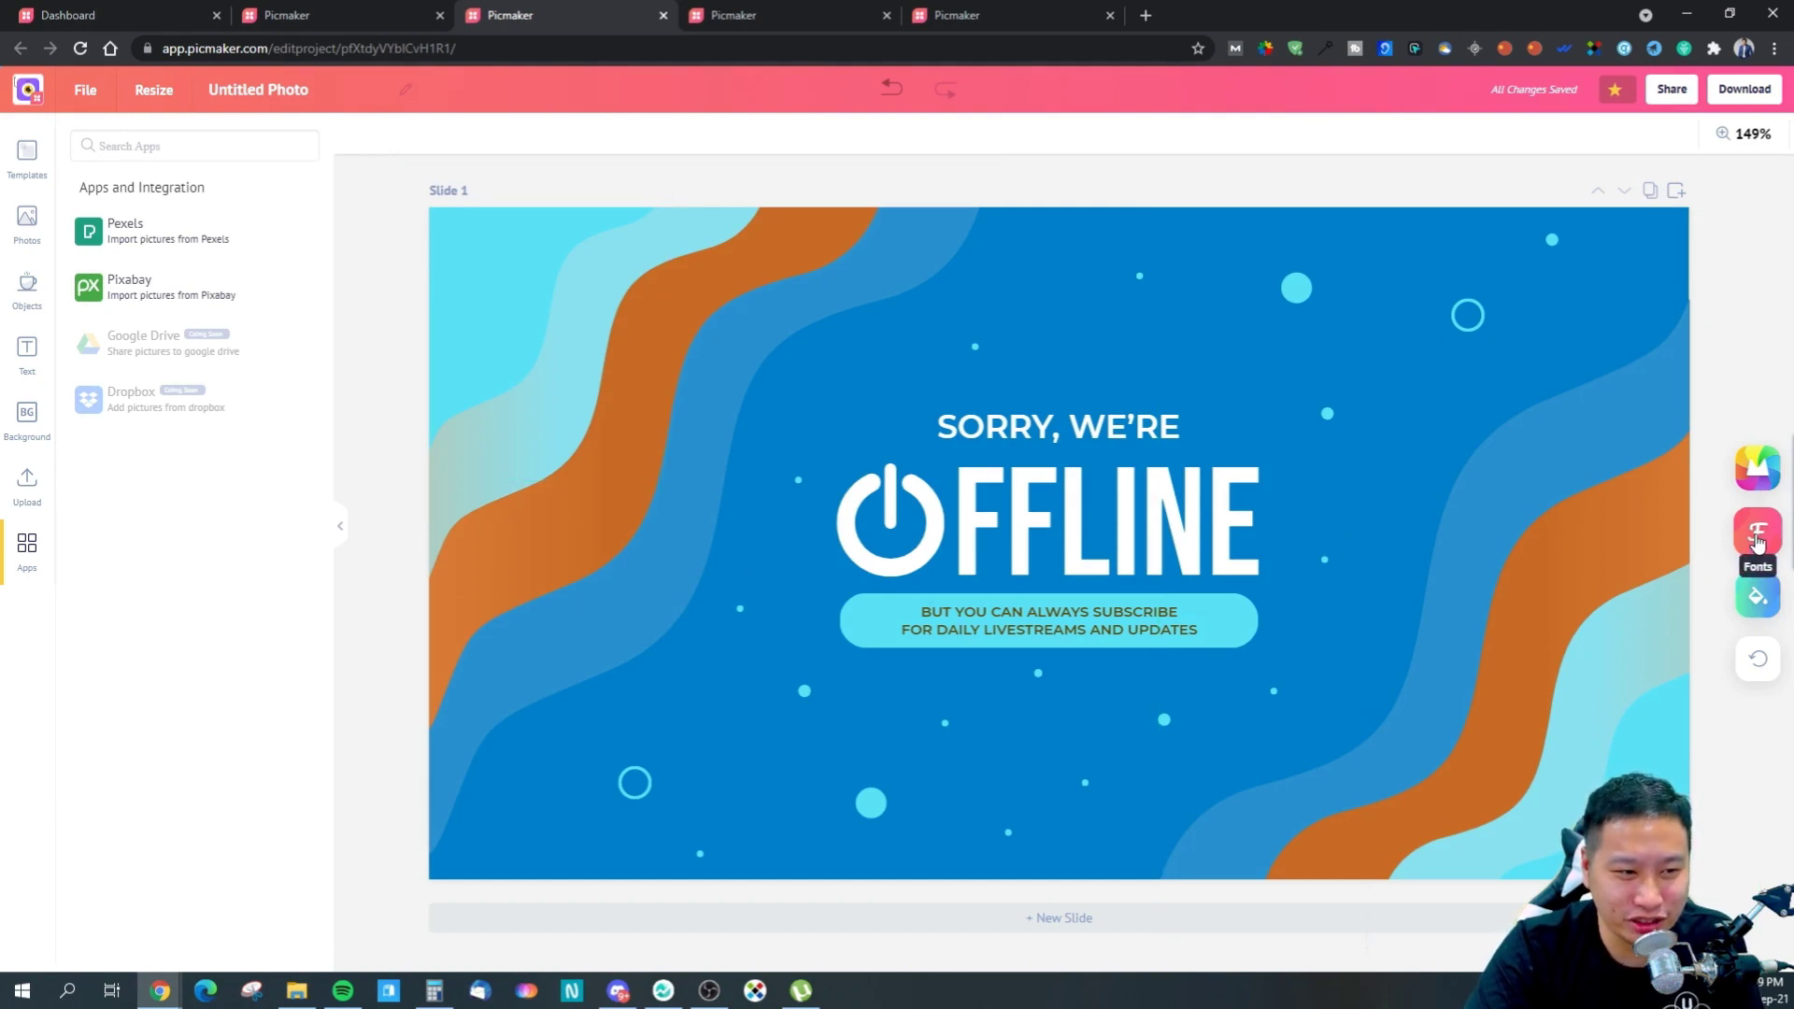
- Shuffle with MAD AI until a dark charcoal background with pink, teal and blue waves appears
{"action": "left_click", "coordinate": [1756, 477]}
{"action": "left_click", "coordinate": [1756, 476]}
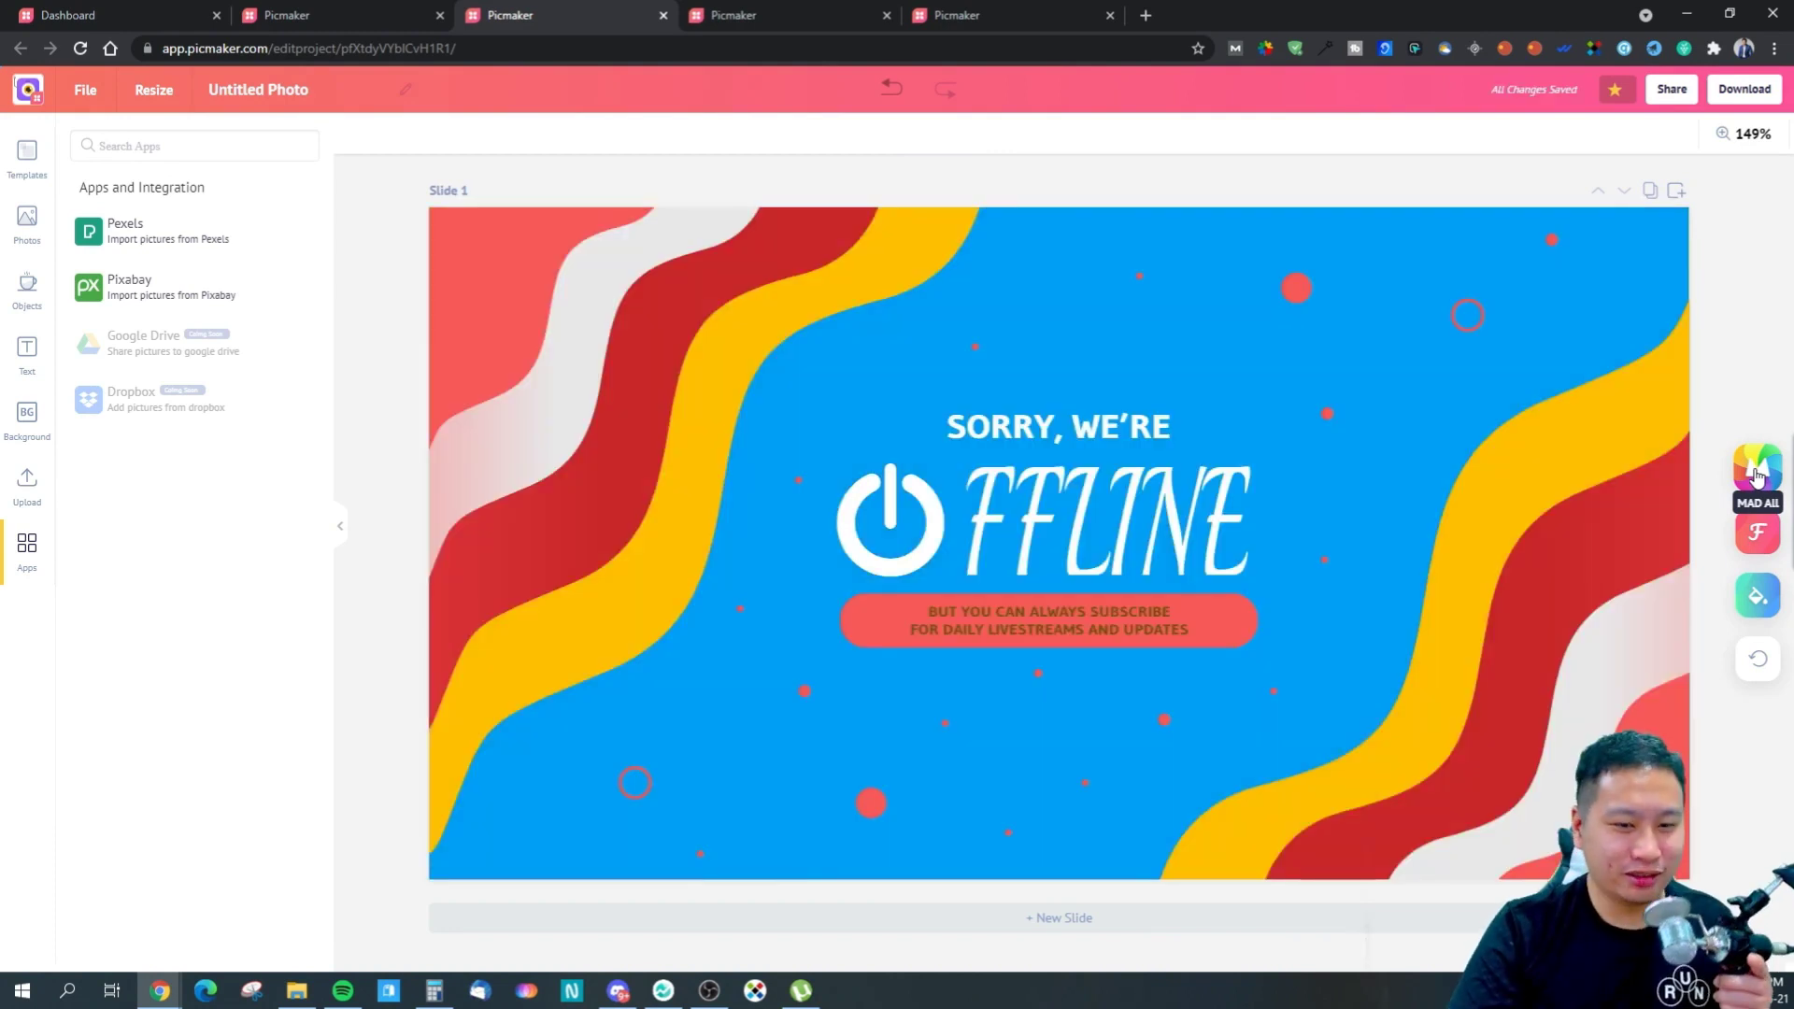
{"action": "left_click", "coordinate": [1756, 476]}
{"action": "left_click", "coordinate": [1757, 477]}
{"action": "left_click", "coordinate": [1756, 477]}
{"action": "left_click", "coordinate": [1757, 477]}
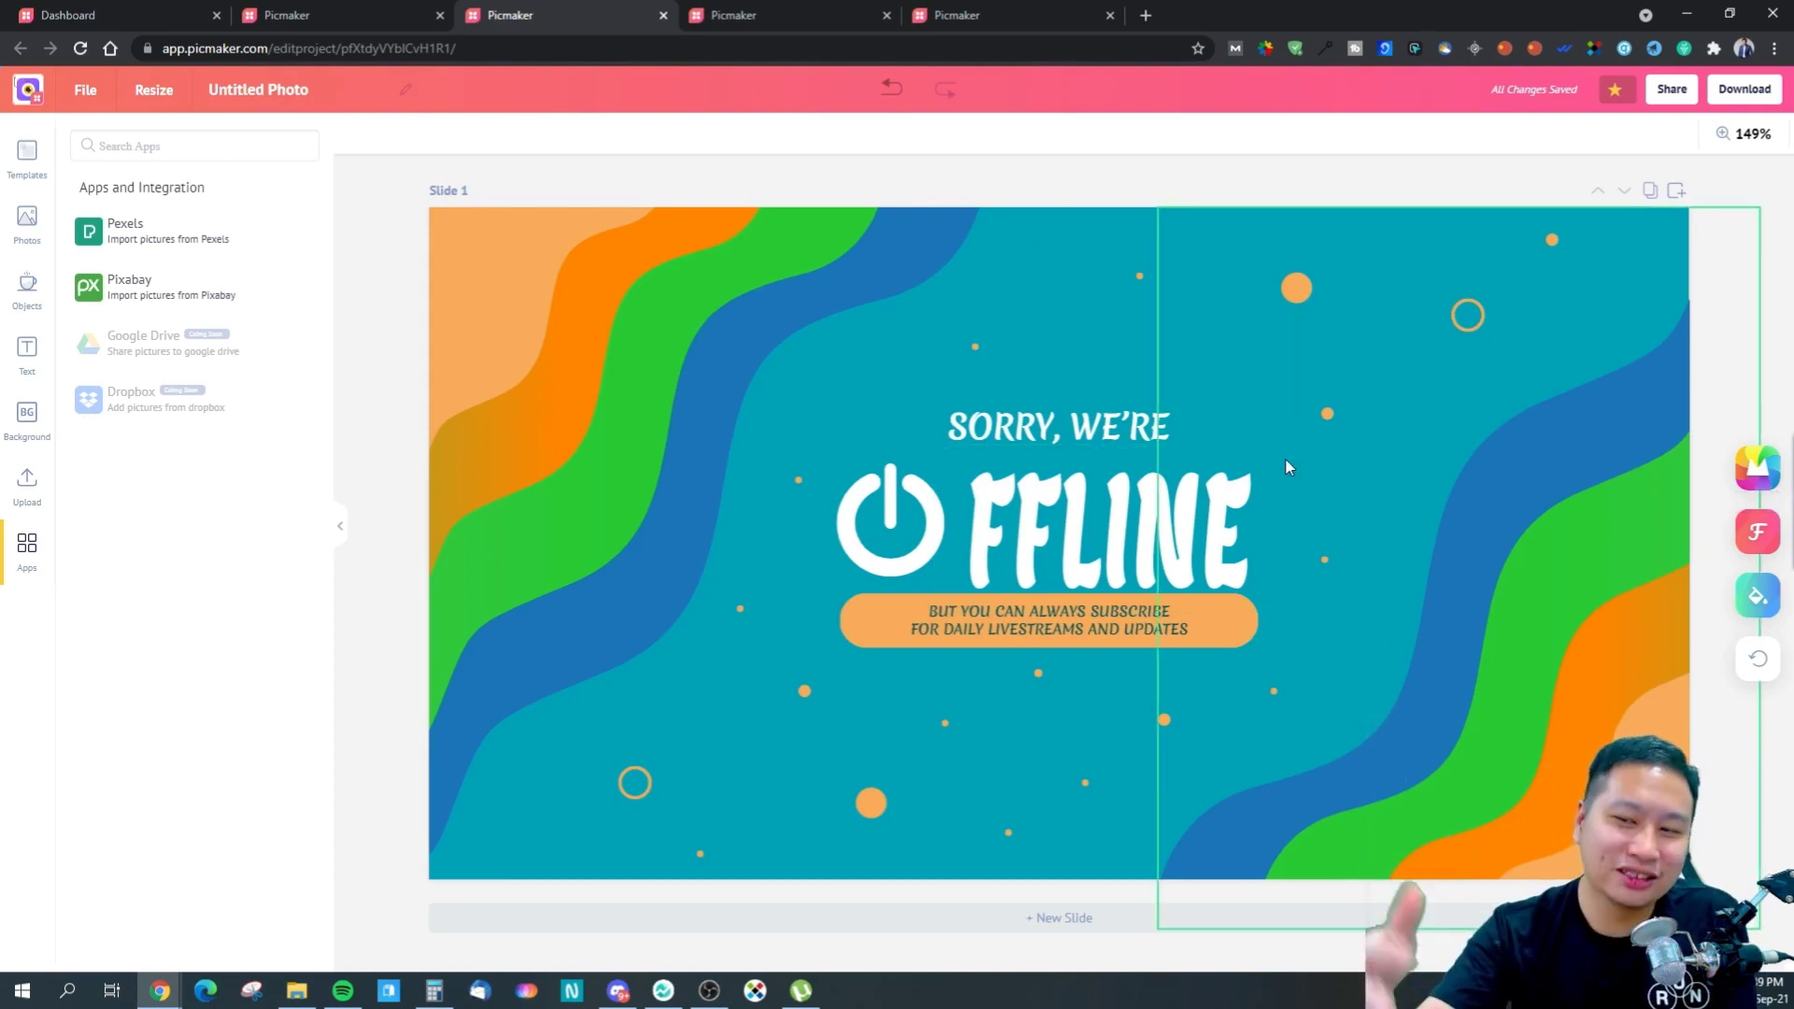
{"action": "left_click", "coordinate": [1753, 473]}
{"action": "left_click", "coordinate": [1753, 473]}
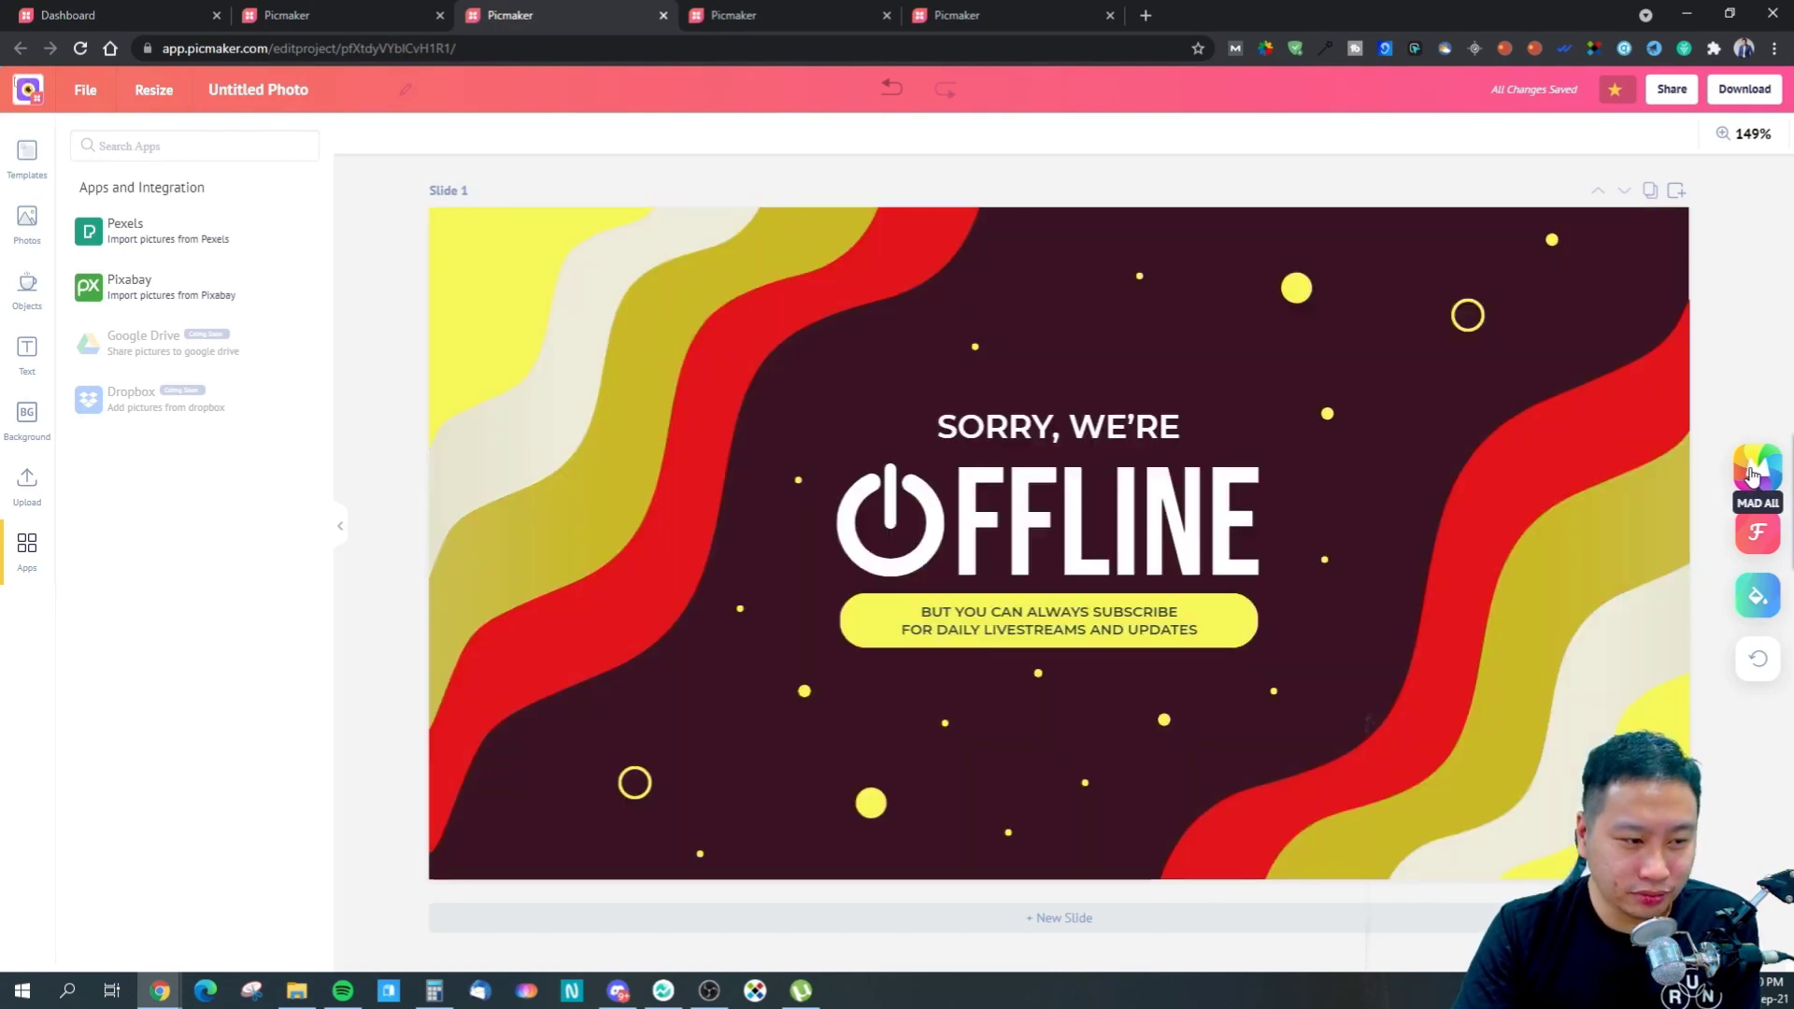
{"action": "left_click", "coordinate": [1753, 472]}
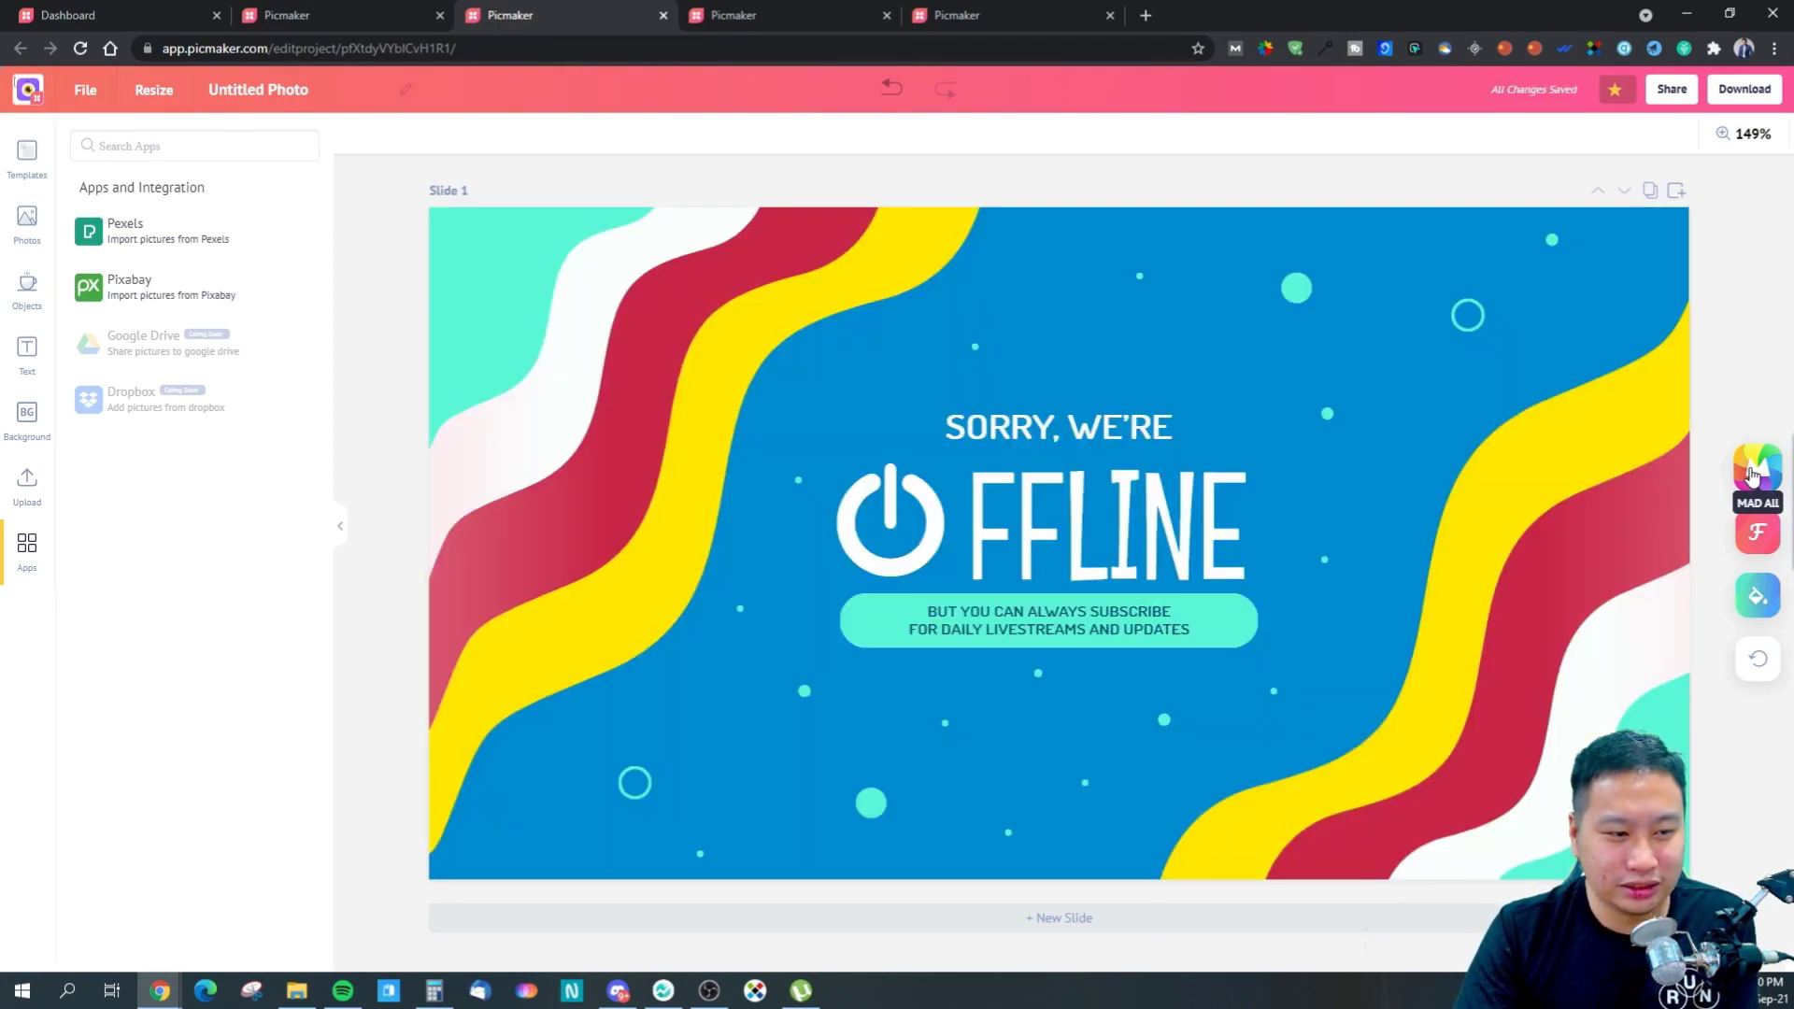
{"action": "left_click", "coordinate": [1753, 472]}
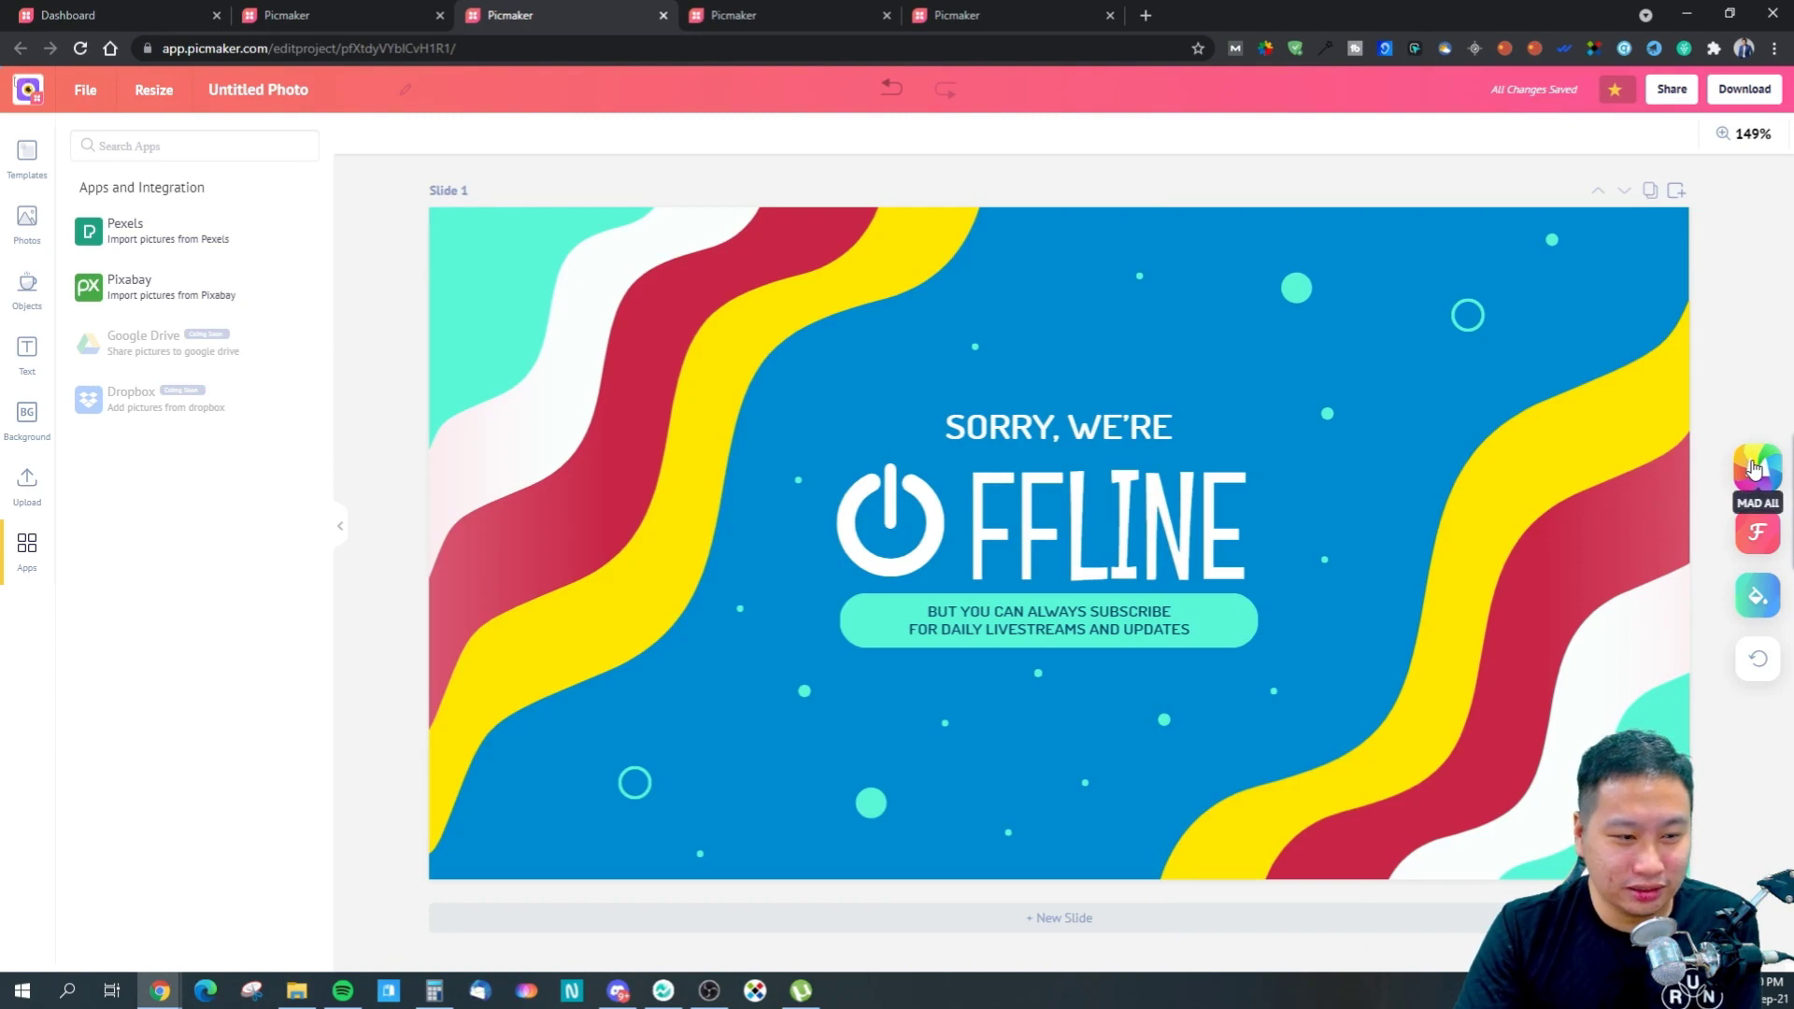
{"action": "left_click", "coordinate": [1752, 471]}
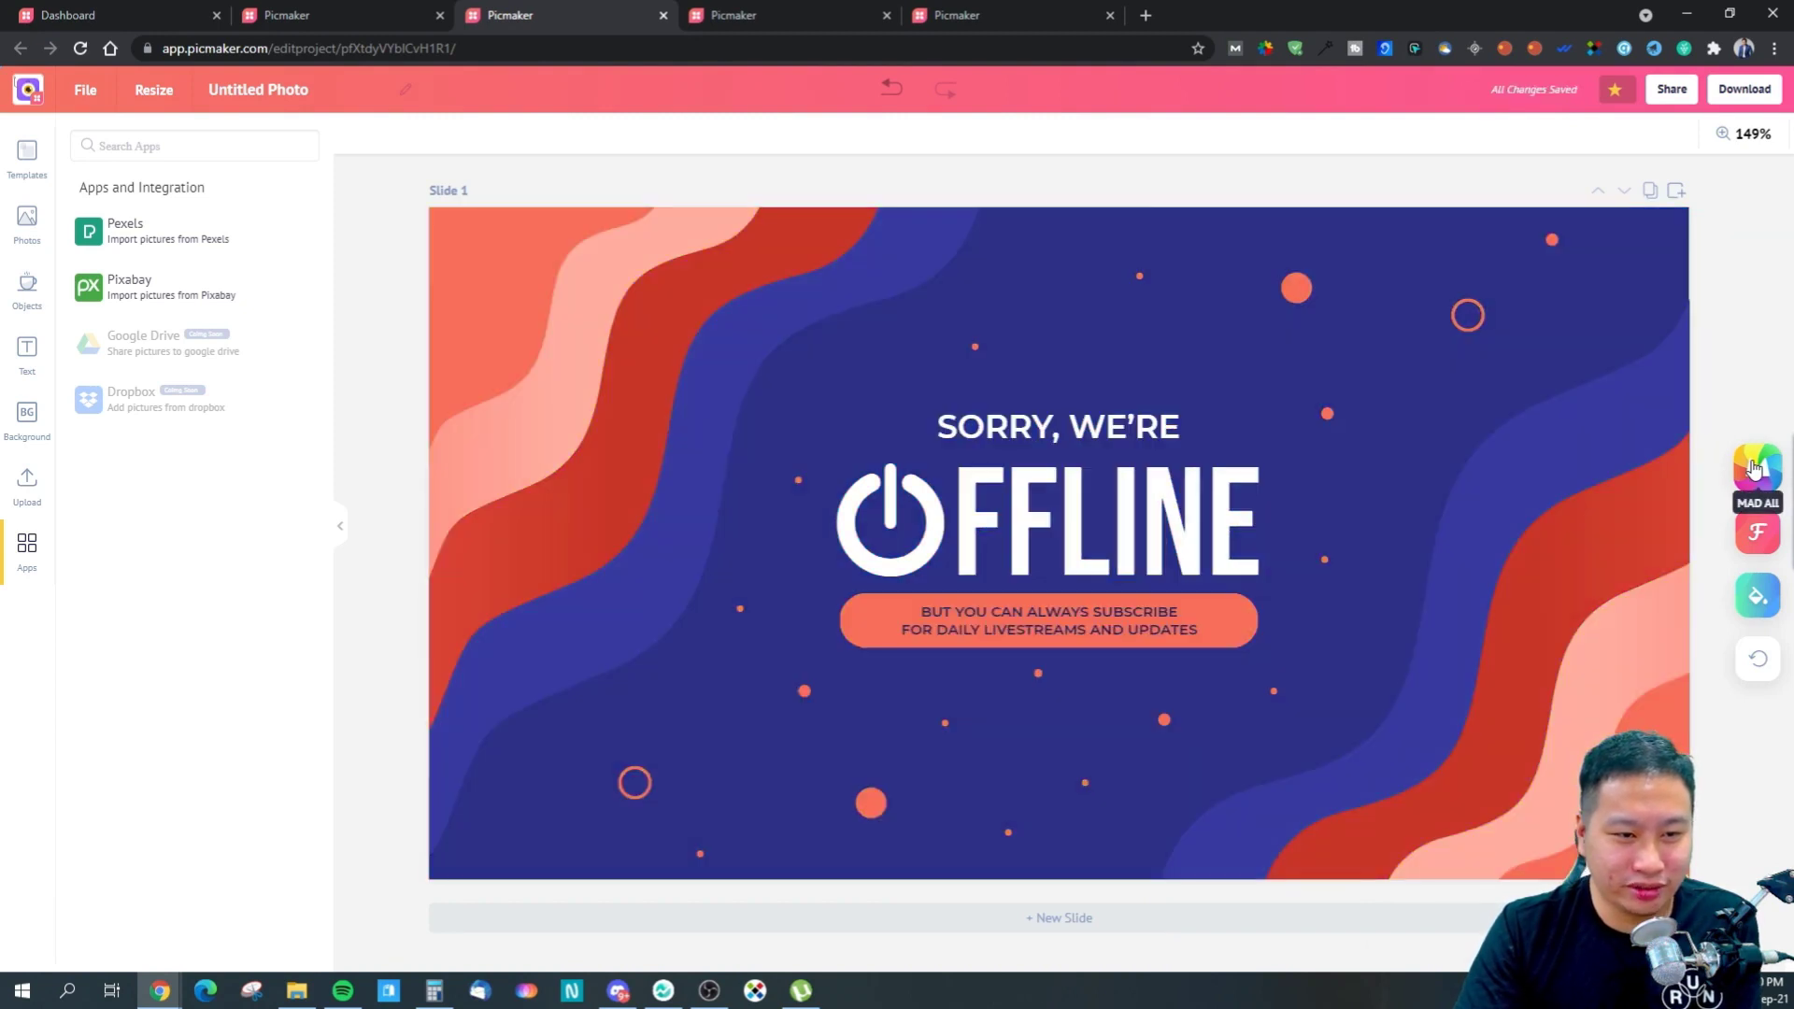
{"action": "left_click", "coordinate": [1751, 471]}
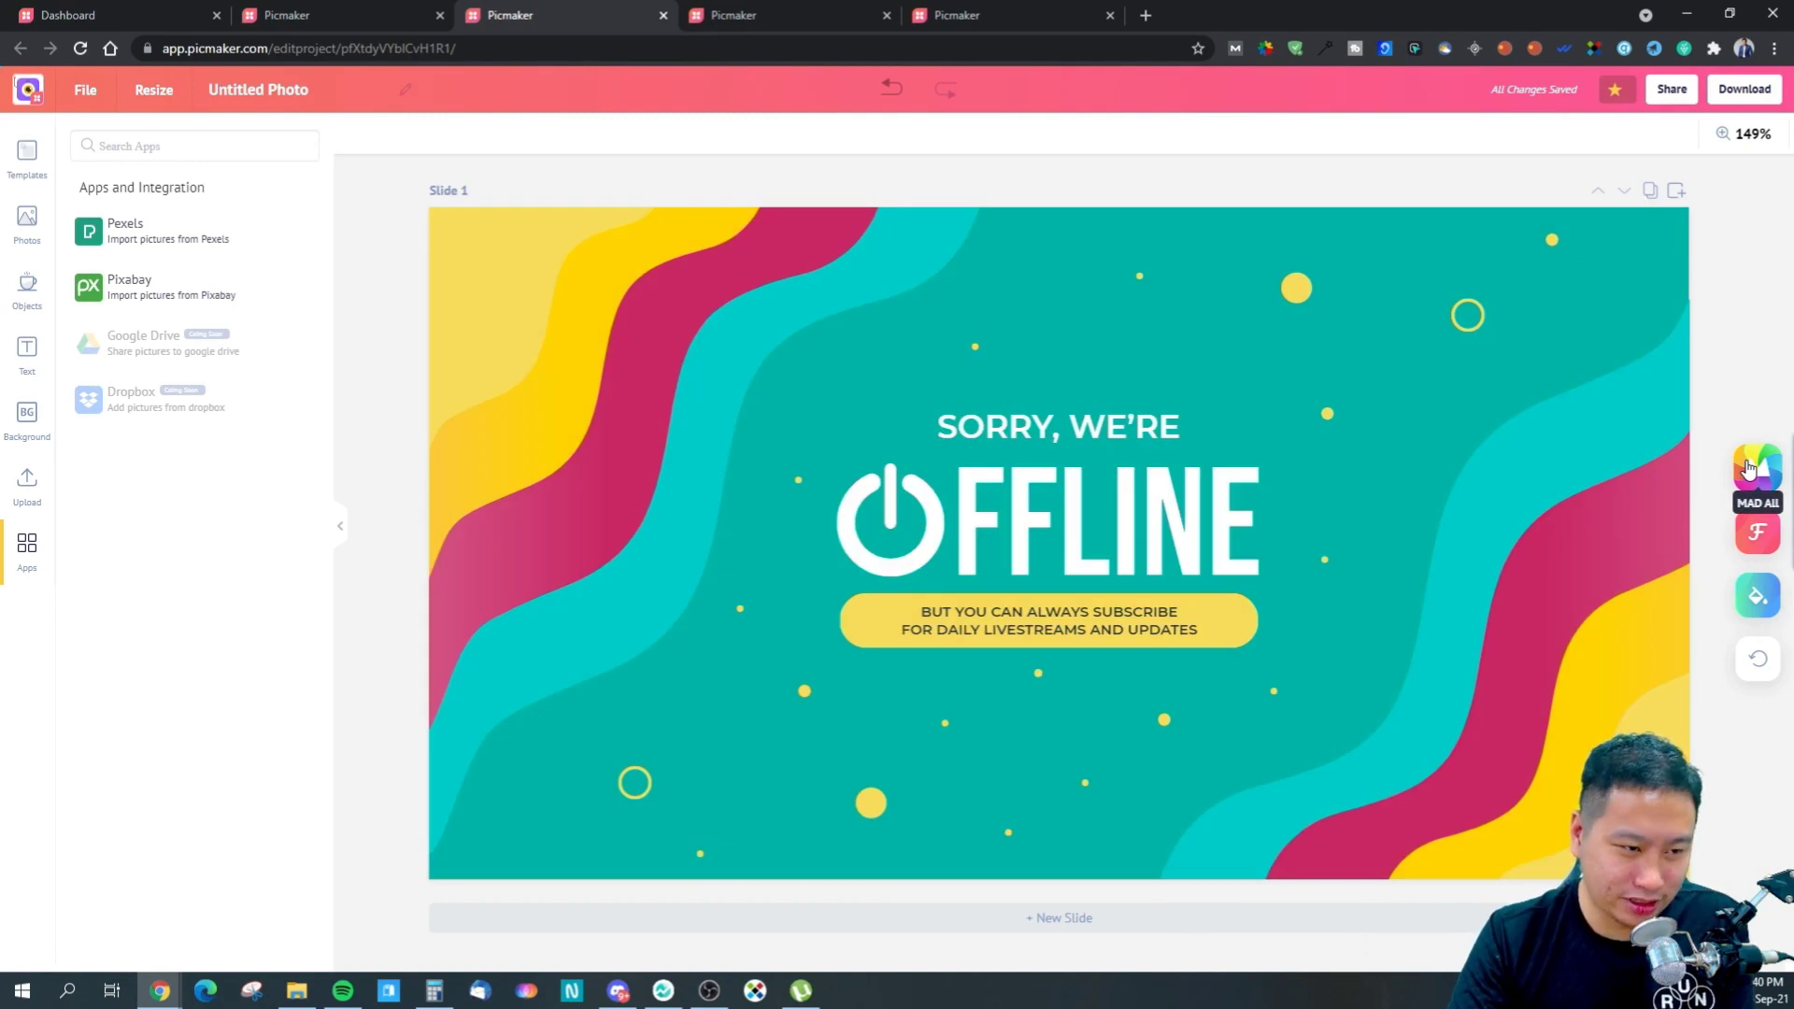
{"action": "left_click", "coordinate": [1751, 469]}
{"action": "left_click", "coordinate": [1749, 469]}
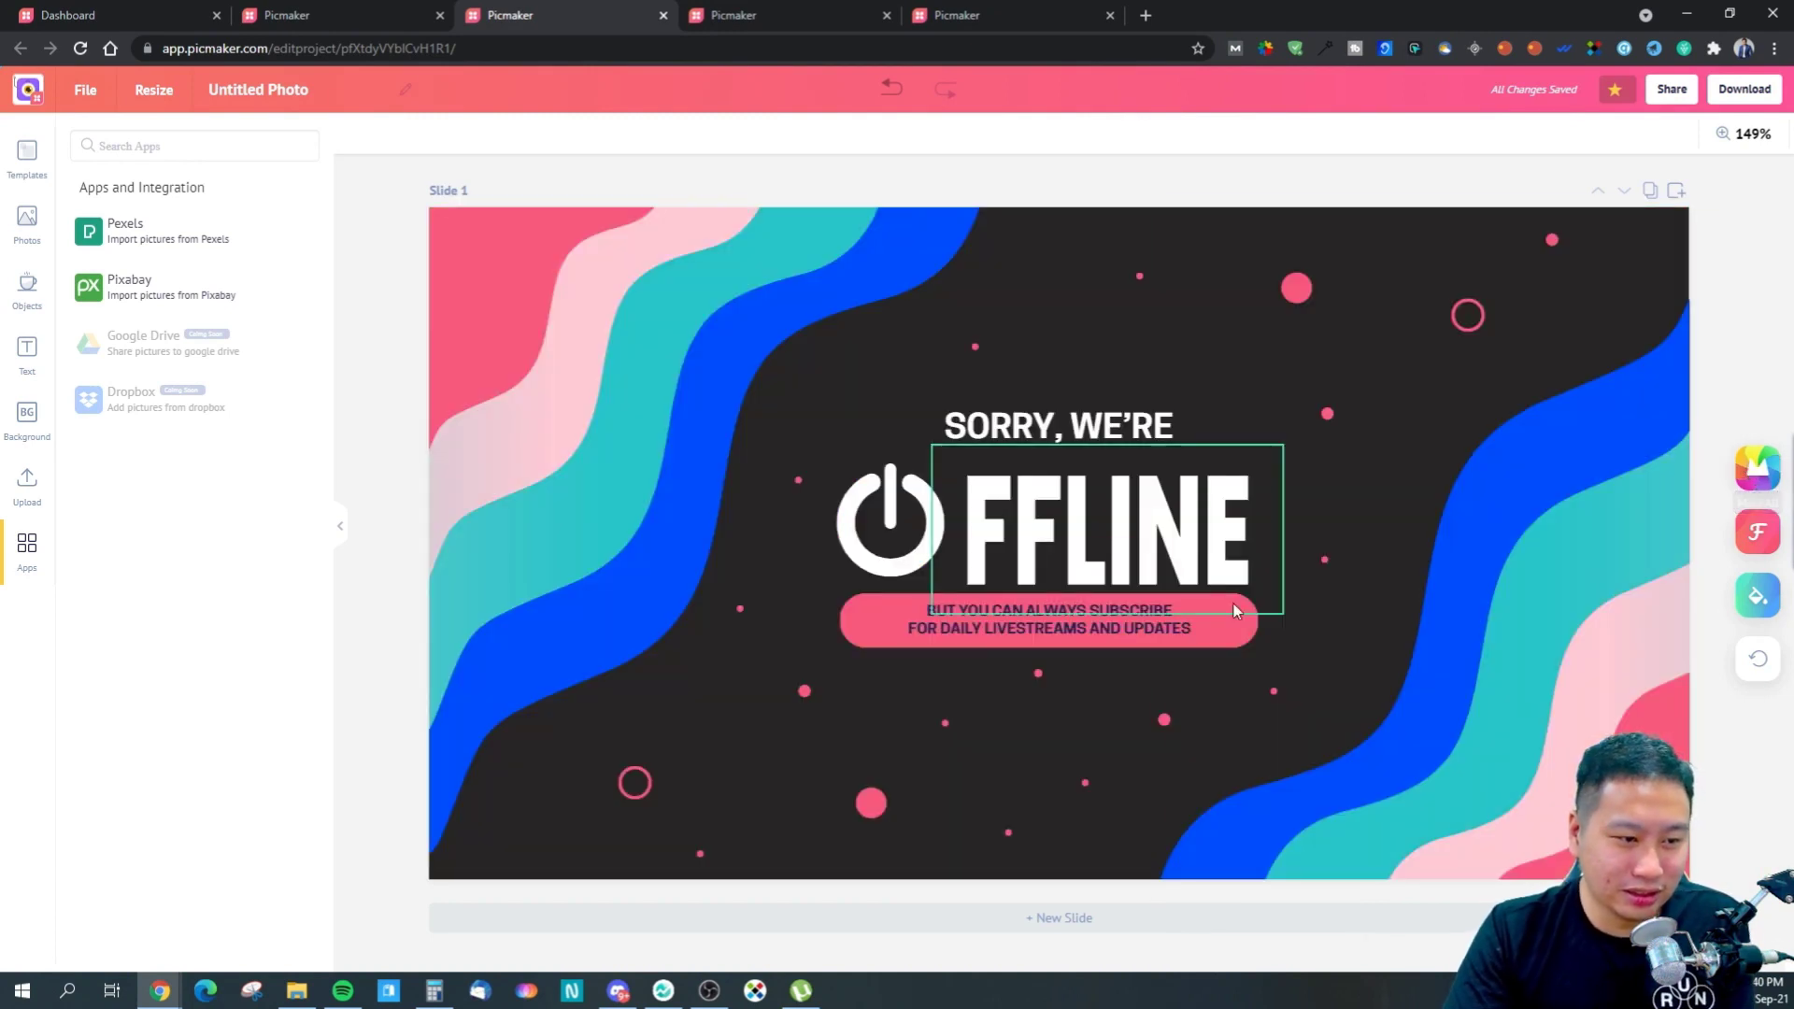
{"action": "left_click", "coordinate": [1754, 542]}
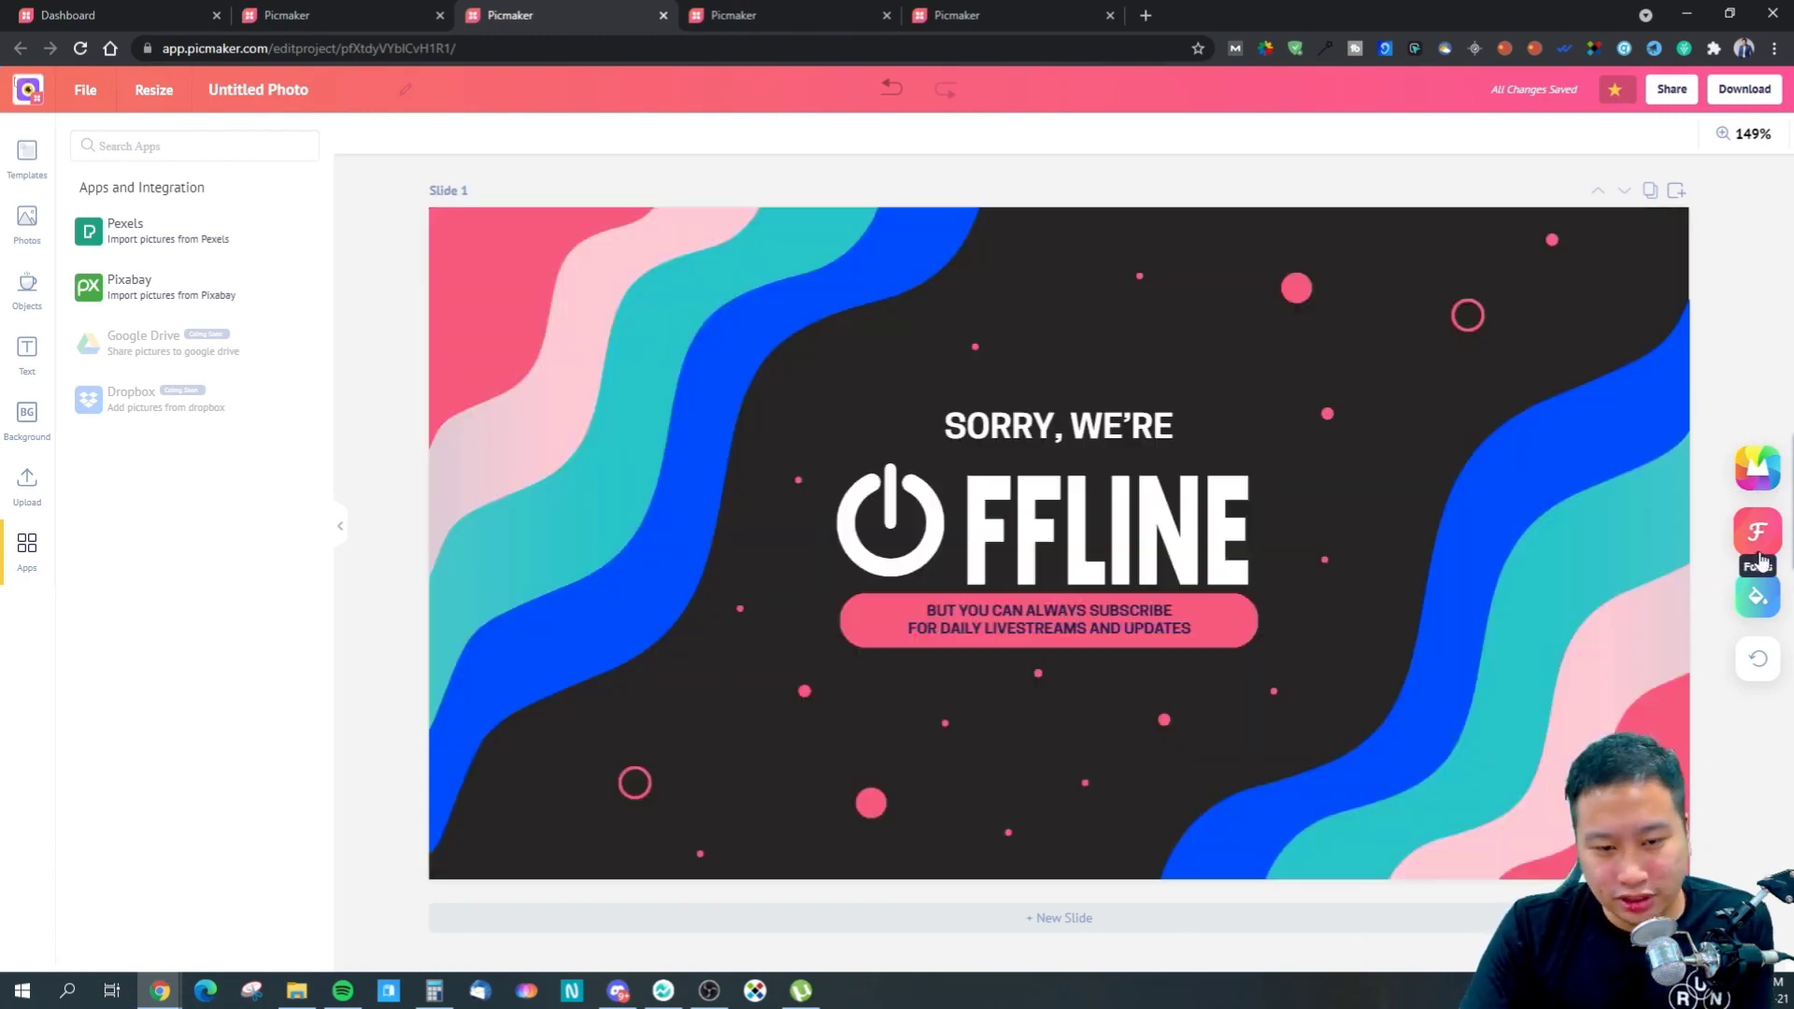
- Shuffle the slide's fonts until a bold sans headline pairing appears
{"action": "left_click", "coordinate": [1754, 540]}
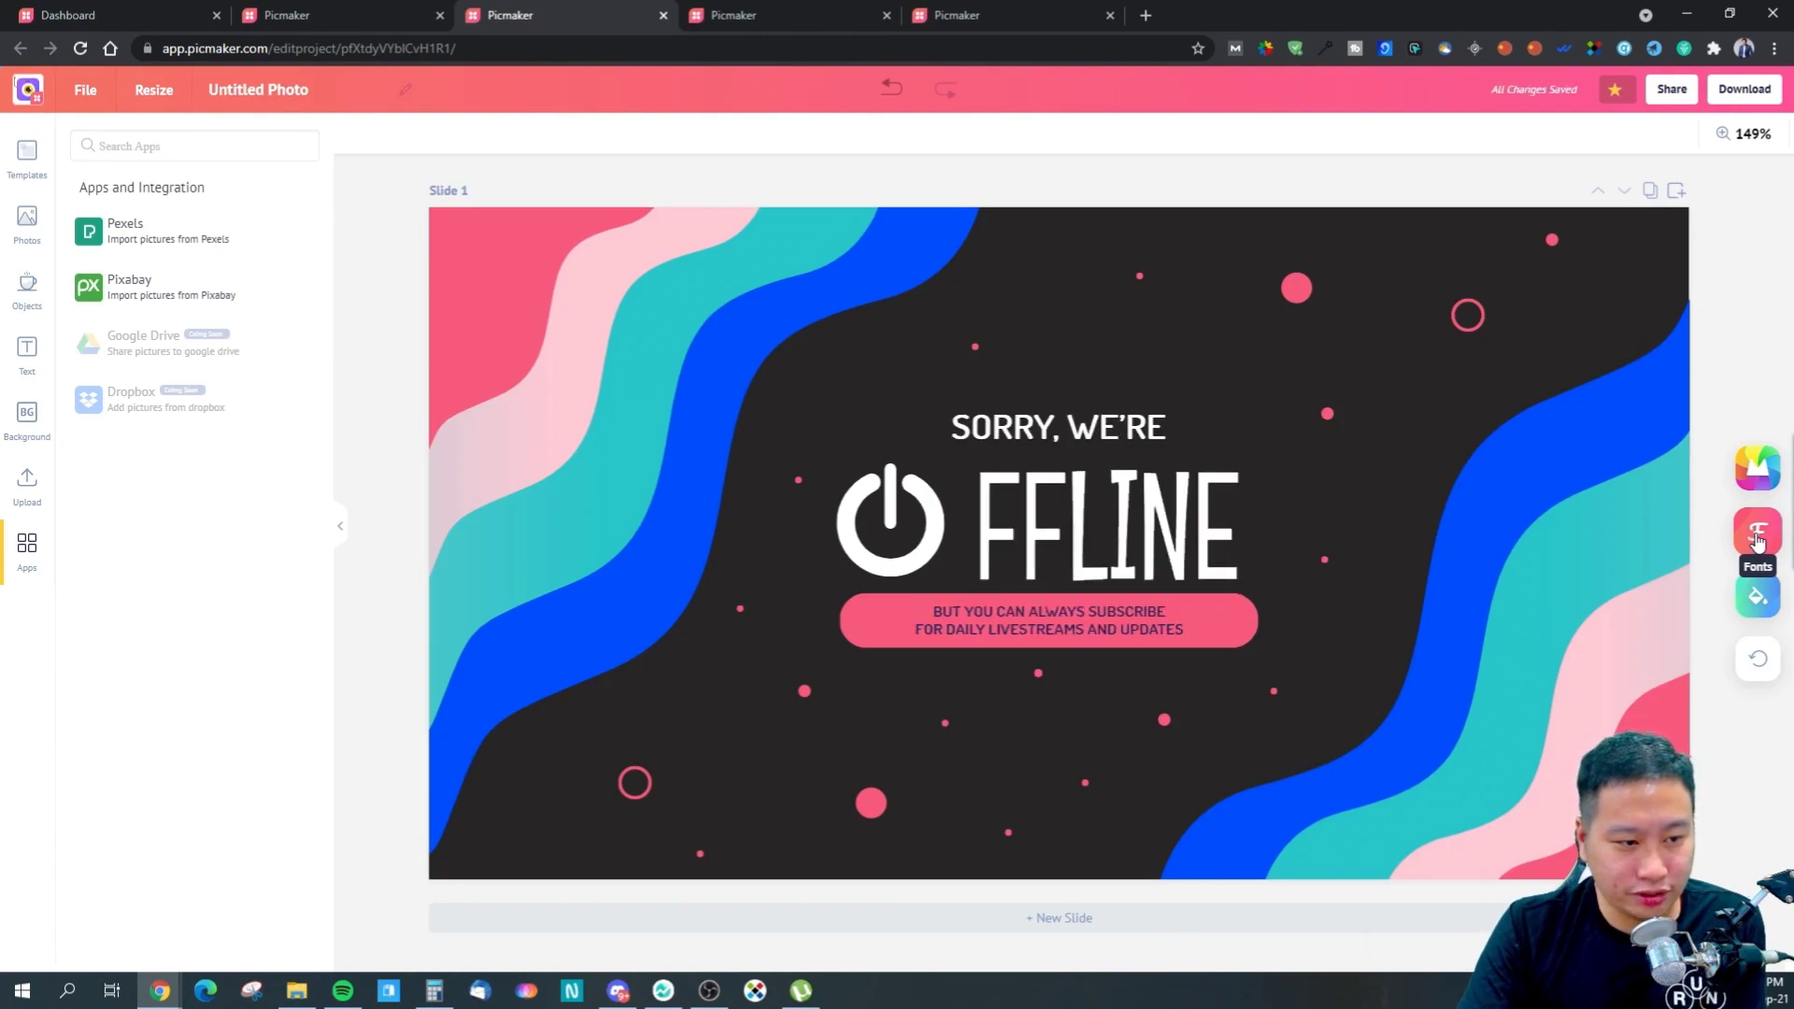
{"action": "left_click", "coordinate": [1762, 535]}
{"action": "left_click", "coordinate": [1759, 538]}
{"action": "left_click", "coordinate": [1757, 539]}
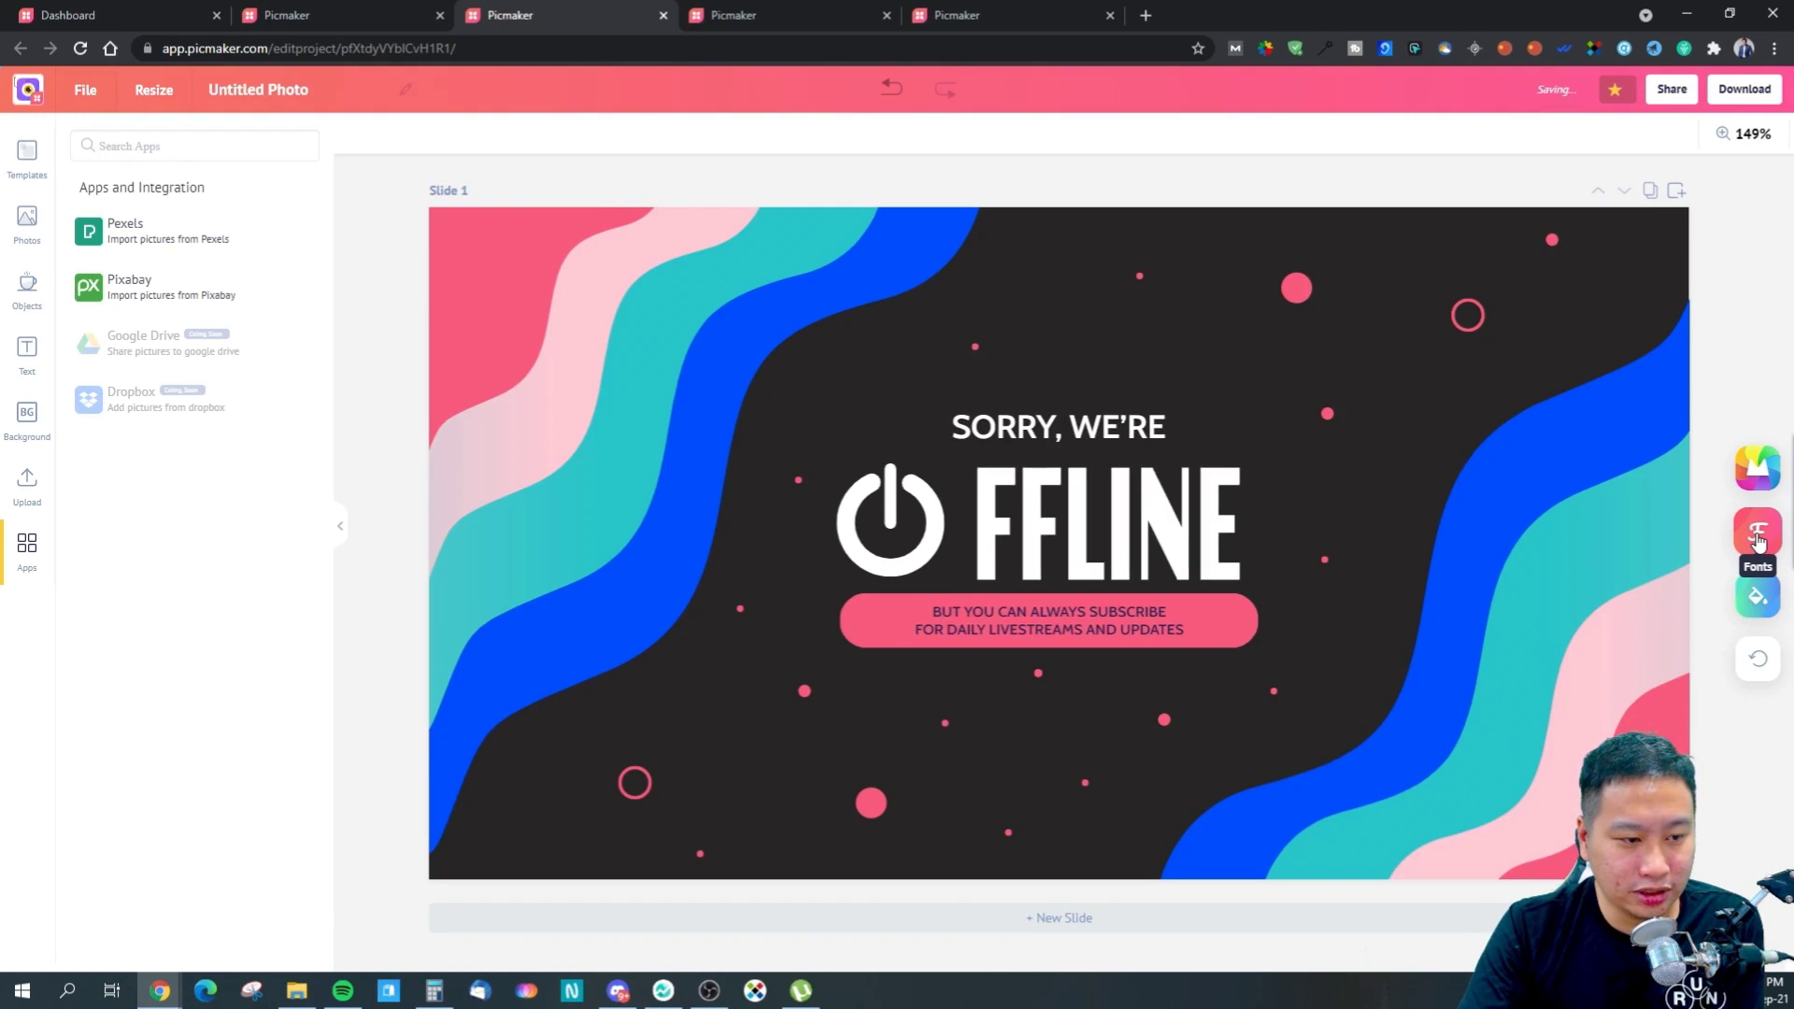
- Shuffle the colours until a teal background with peach and aqua waves appears
{"action": "left_click", "coordinate": [1754, 617]}
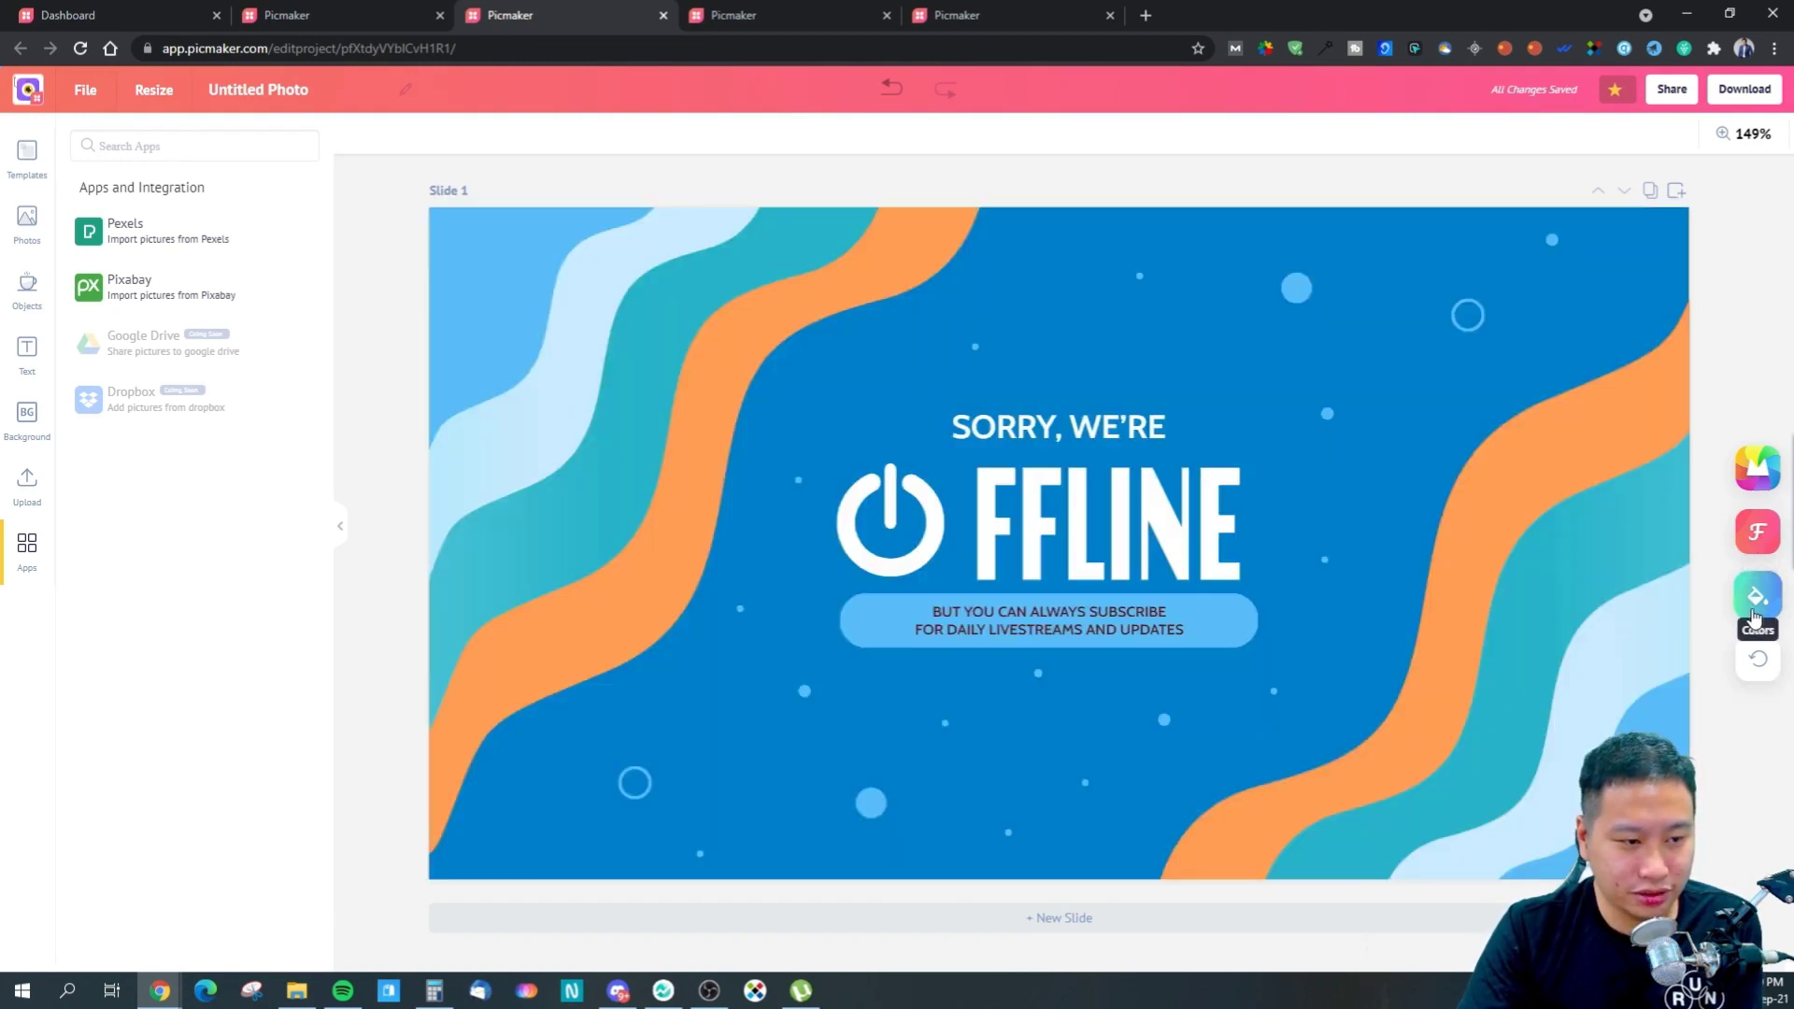
{"action": "left_click", "coordinate": [1754, 617]}
{"action": "left_click", "coordinate": [1754, 617]}
{"action": "left_click", "coordinate": [1755, 616]}
{"action": "left_click", "coordinate": [1754, 616]}
{"action": "left_click", "coordinate": [1754, 617]}
{"action": "left_click", "coordinate": [1755, 616]}
{"action": "left_click", "coordinate": [1754, 617]}
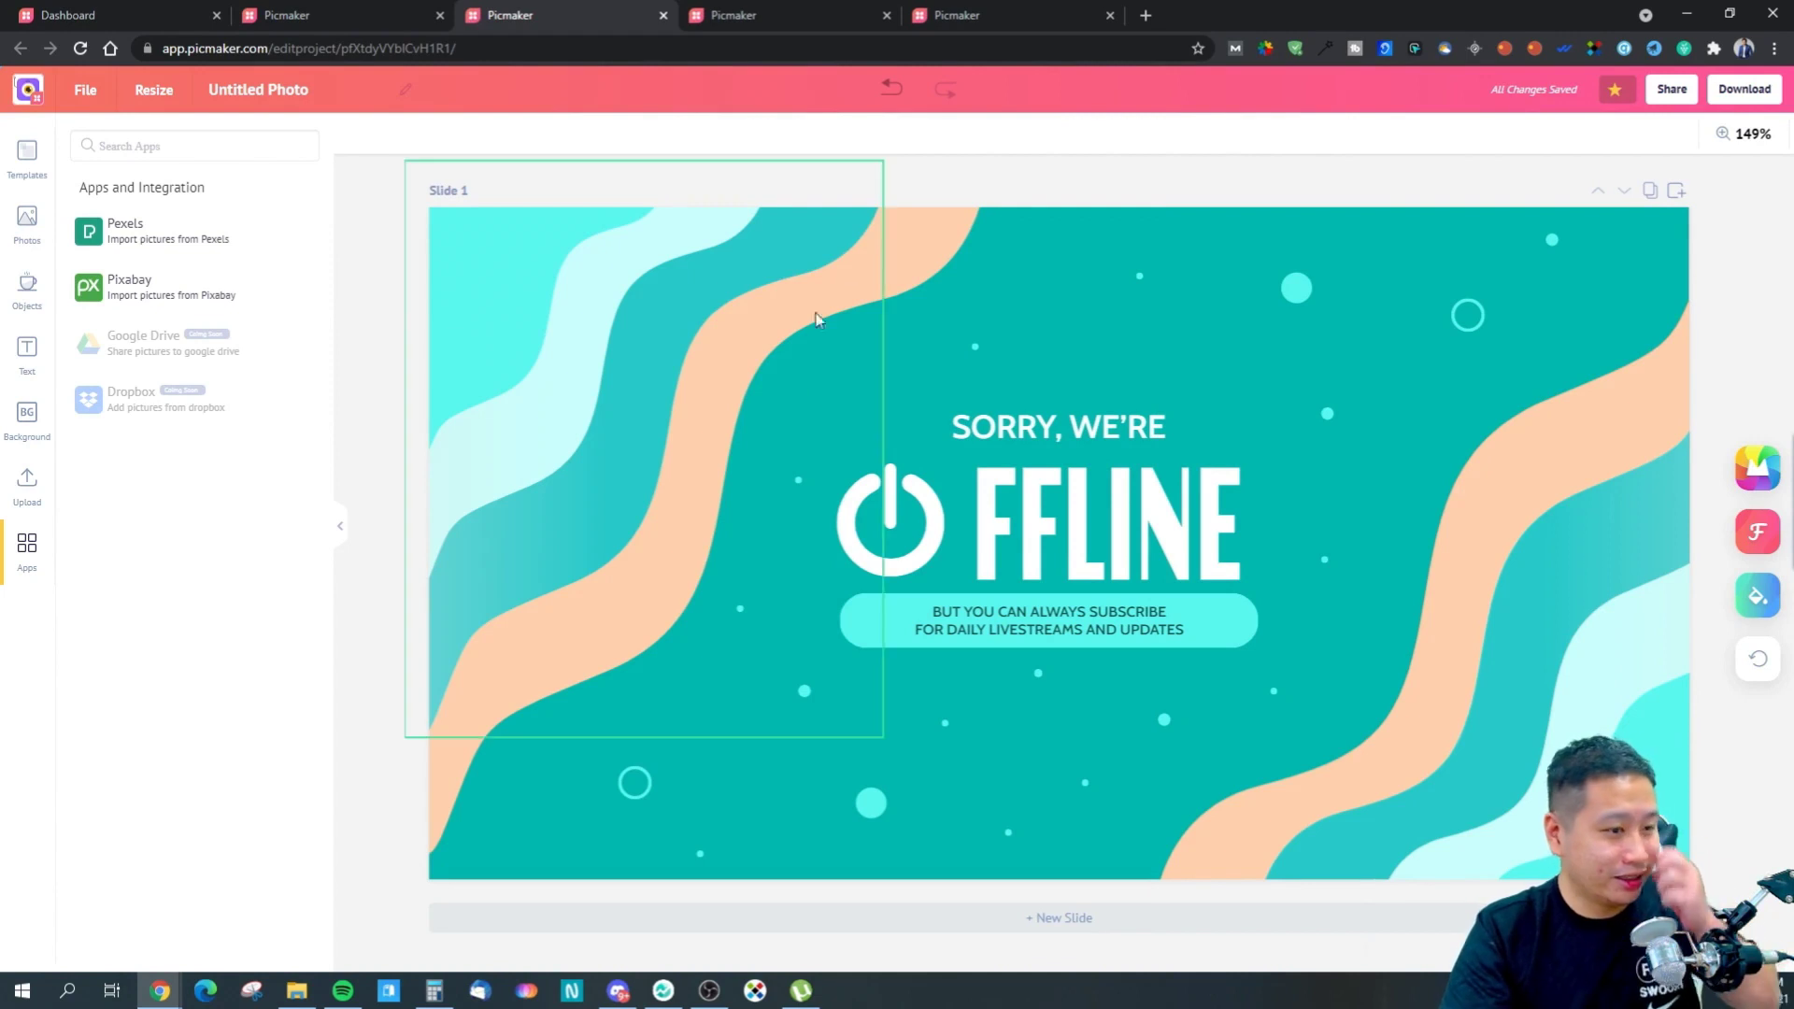
- Select the right-hand wave shape and check its transparency setting
{"action": "left_click", "coordinate": [1345, 333]}
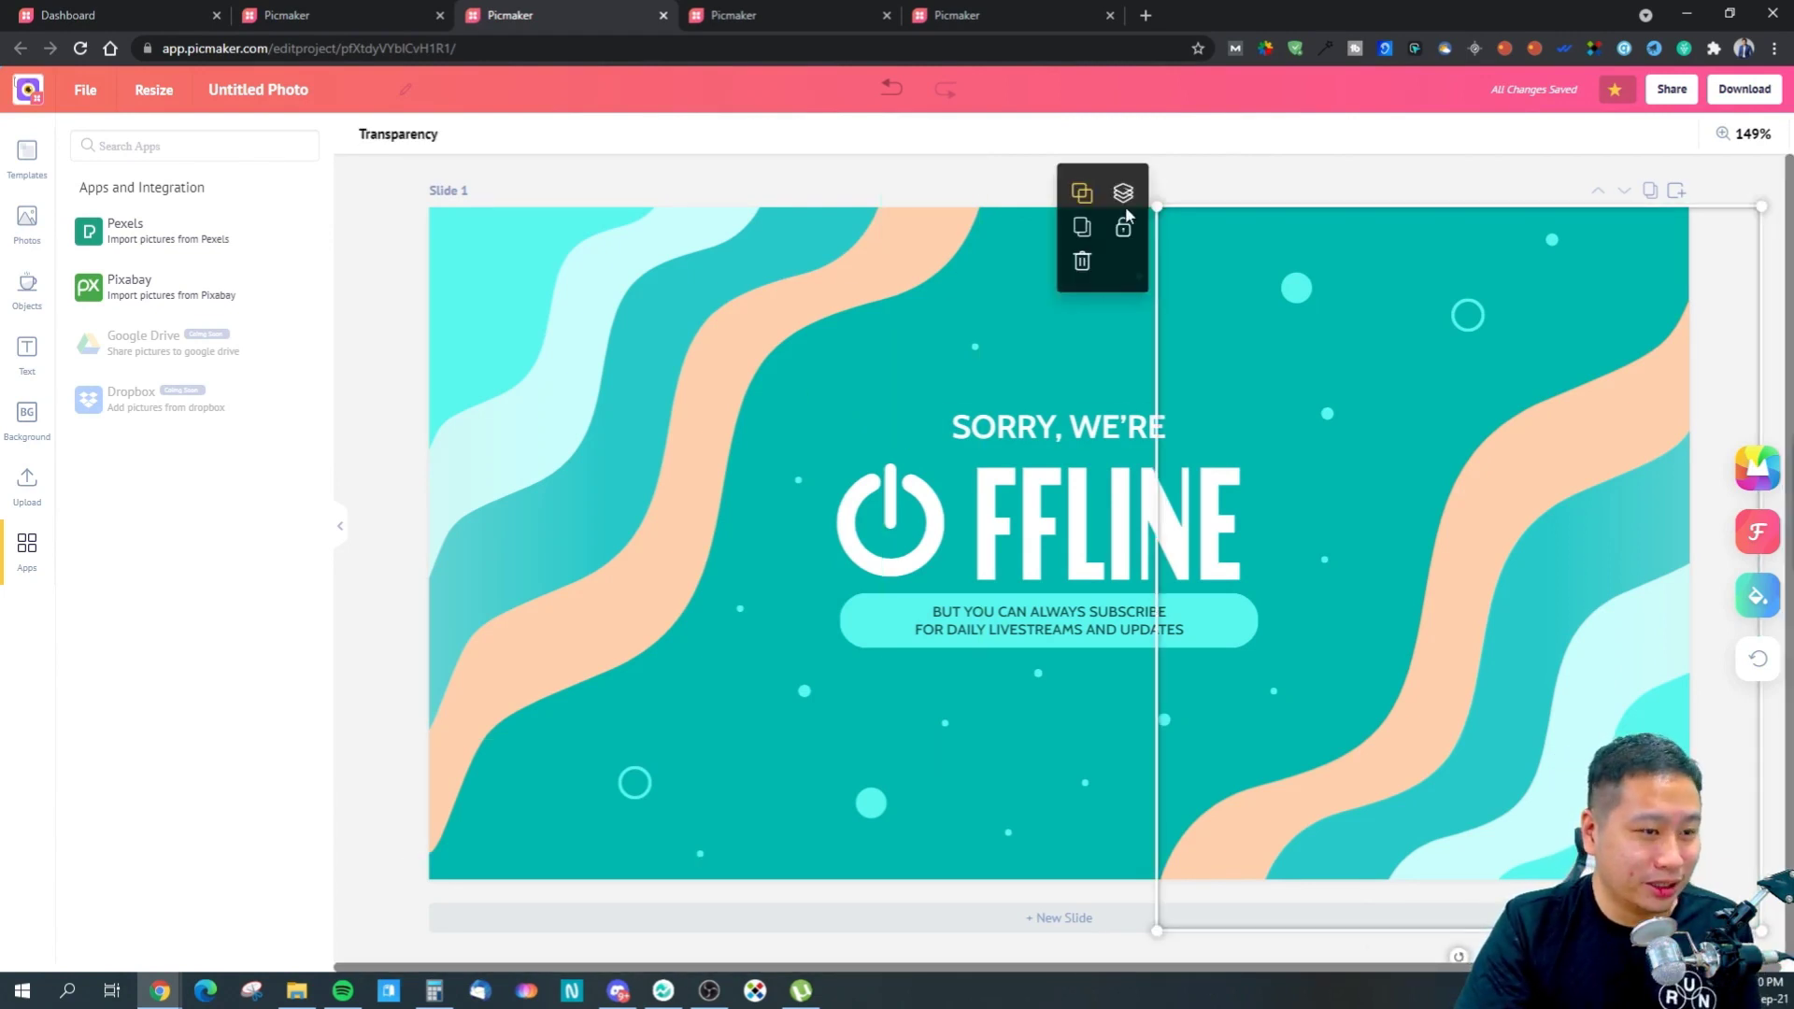
{"action": "left_click", "coordinate": [411, 135]}
{"action": "left_click", "coordinate": [698, 191]}
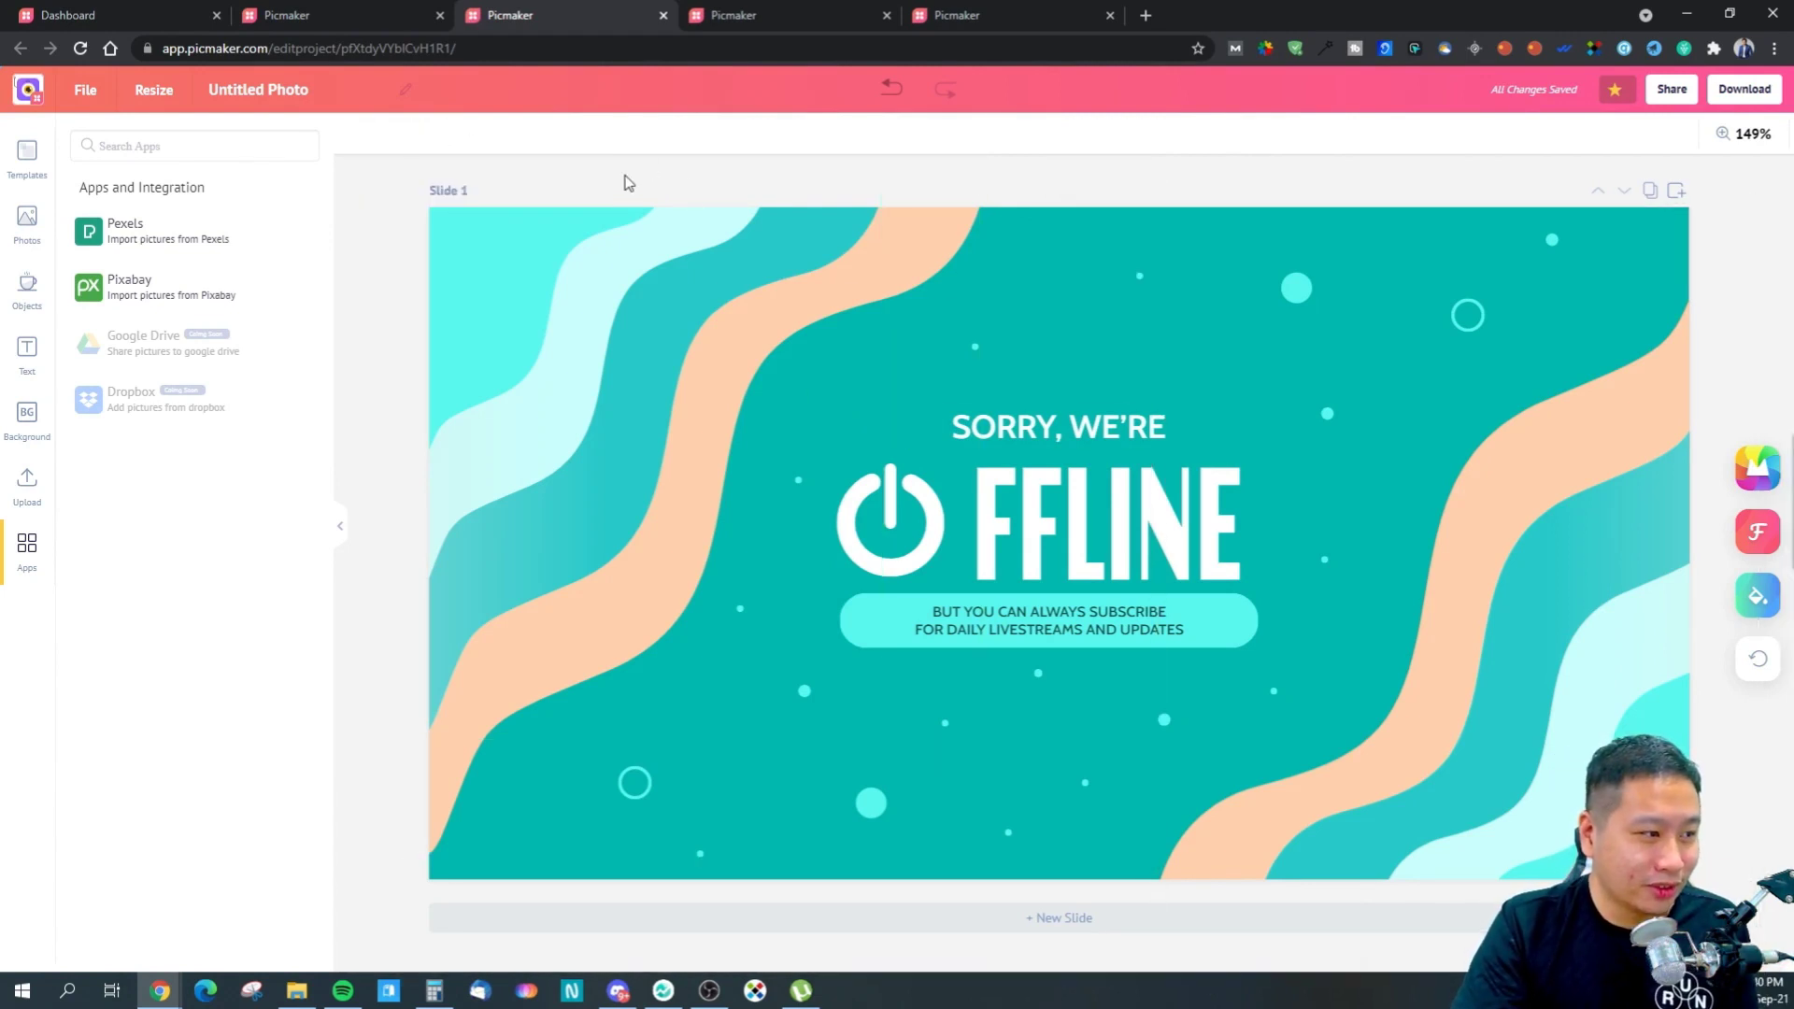
- Move to the fourth project tab's blank Untitled Photo design
{"action": "left_click", "coordinate": [744, 11]}
{"action": "left_click", "coordinate": [555, 8]}
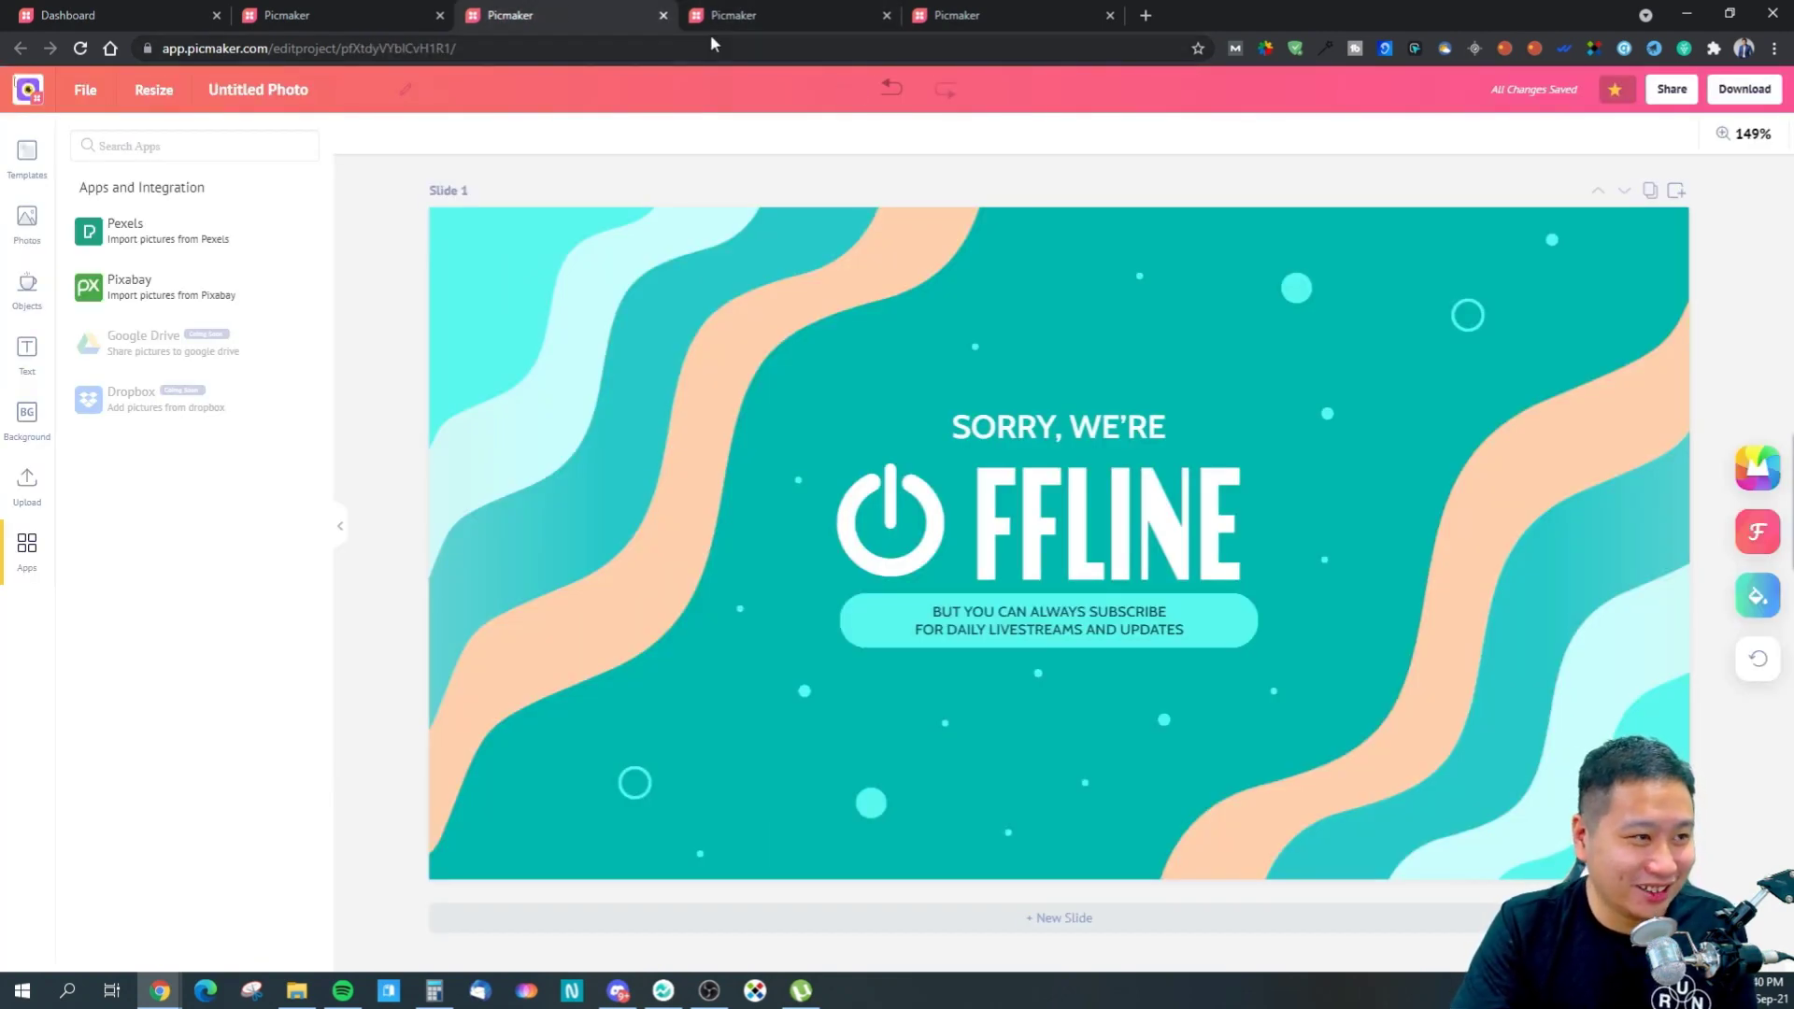
{"action": "left_click", "coordinate": [726, 14]}
{"action": "left_click", "coordinate": [574, 8]}
{"action": "left_click", "coordinate": [794, 13]}
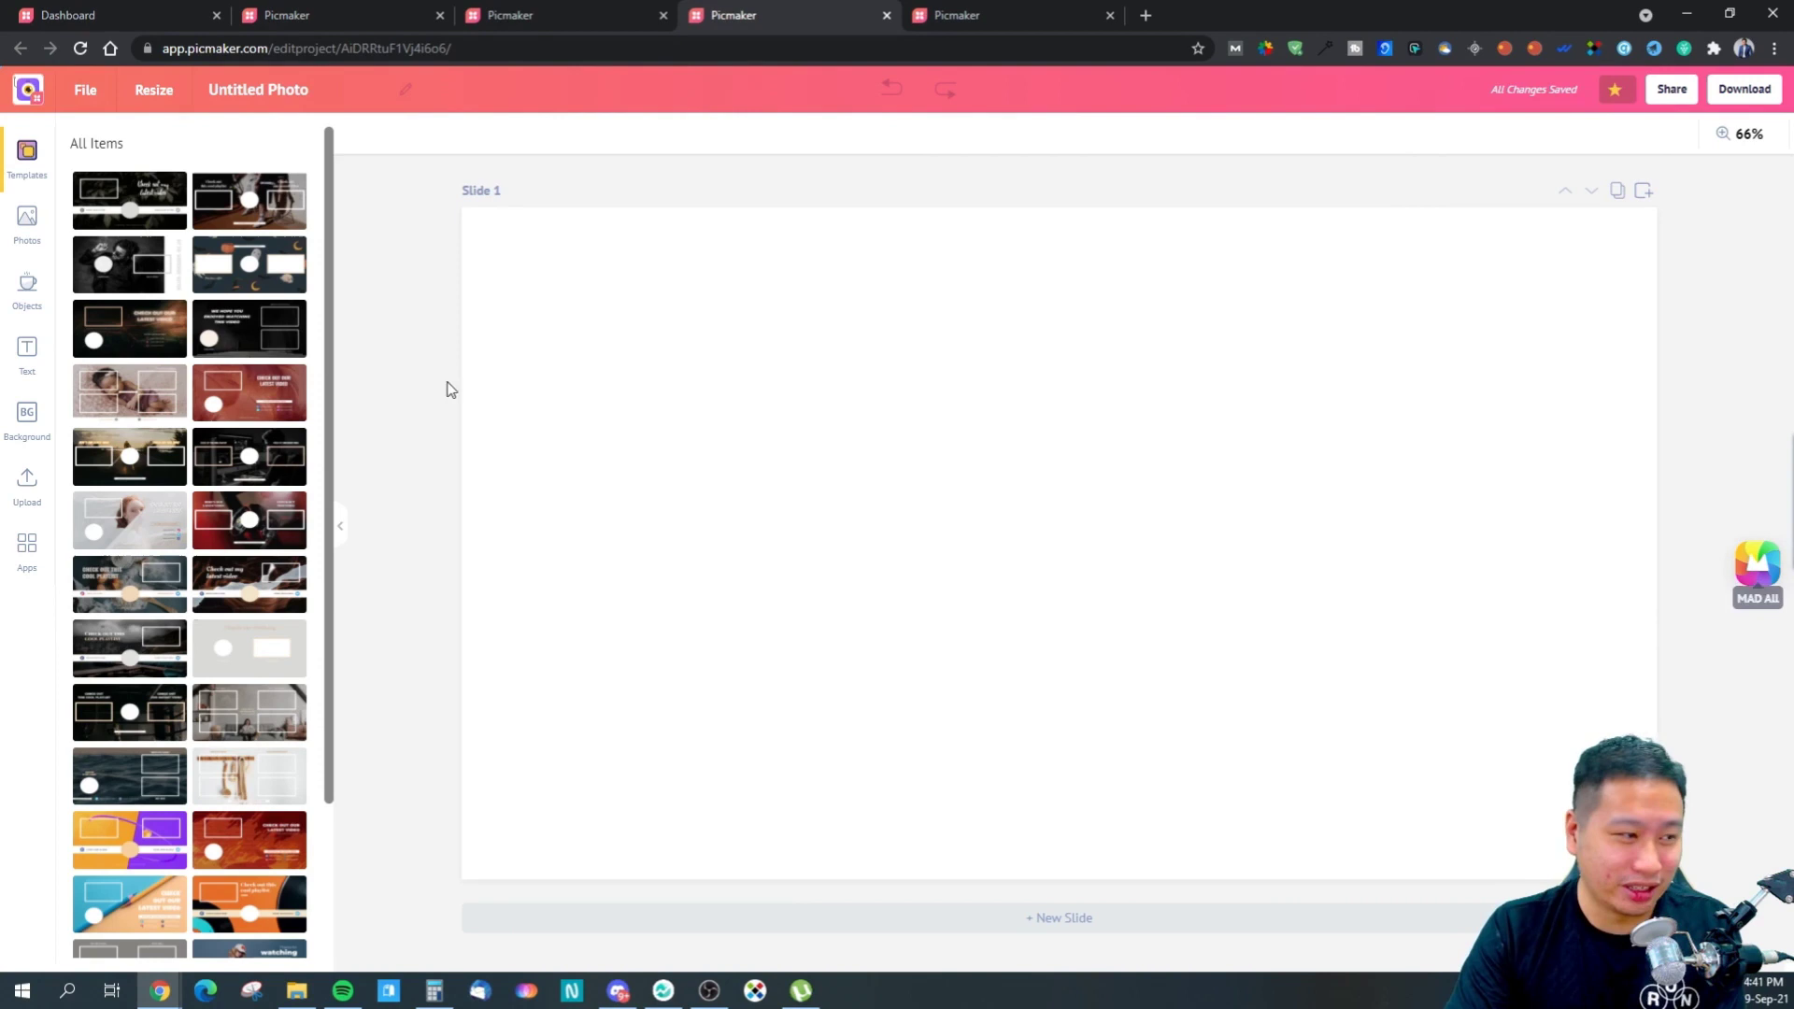
- Apply the orange and purple end-screen template with two video frames to Slide 1
{"action": "left_click", "coordinate": [101, 844]}
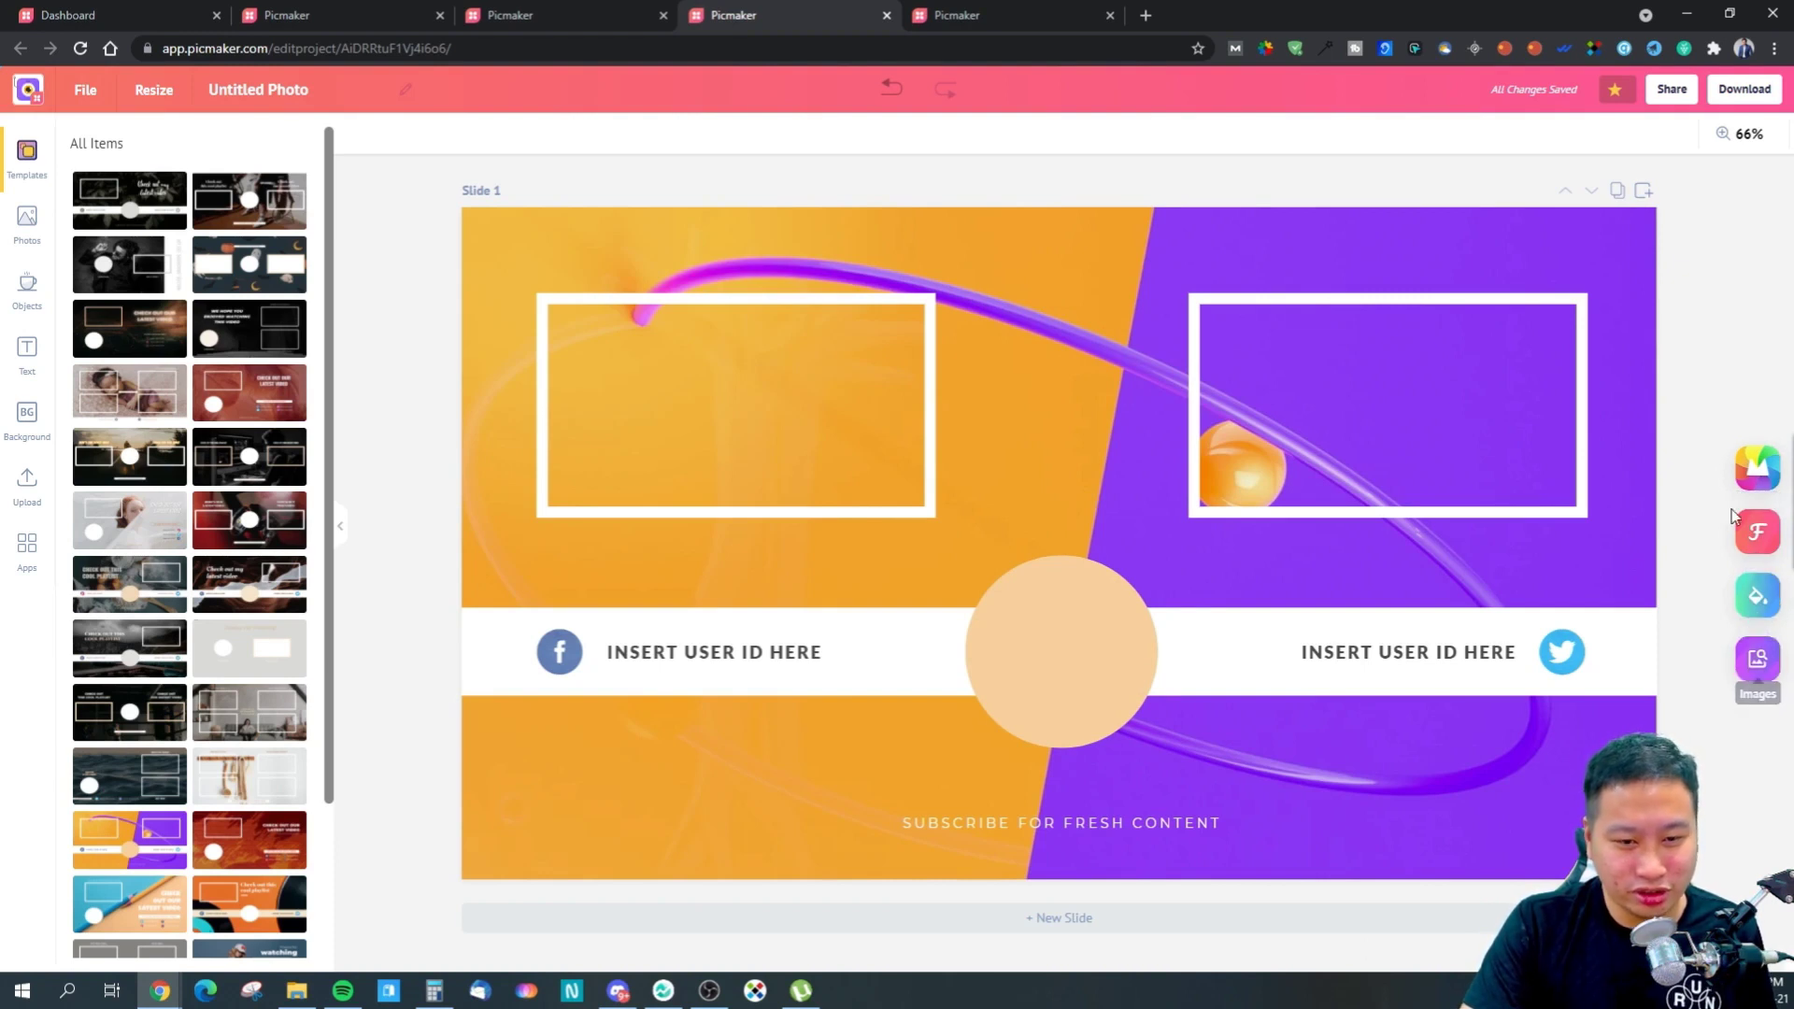
- Shuffle fonts and colours, then MAD AI, for a grey photo background with light-blue circle
{"action": "left_click", "coordinate": [1758, 541]}
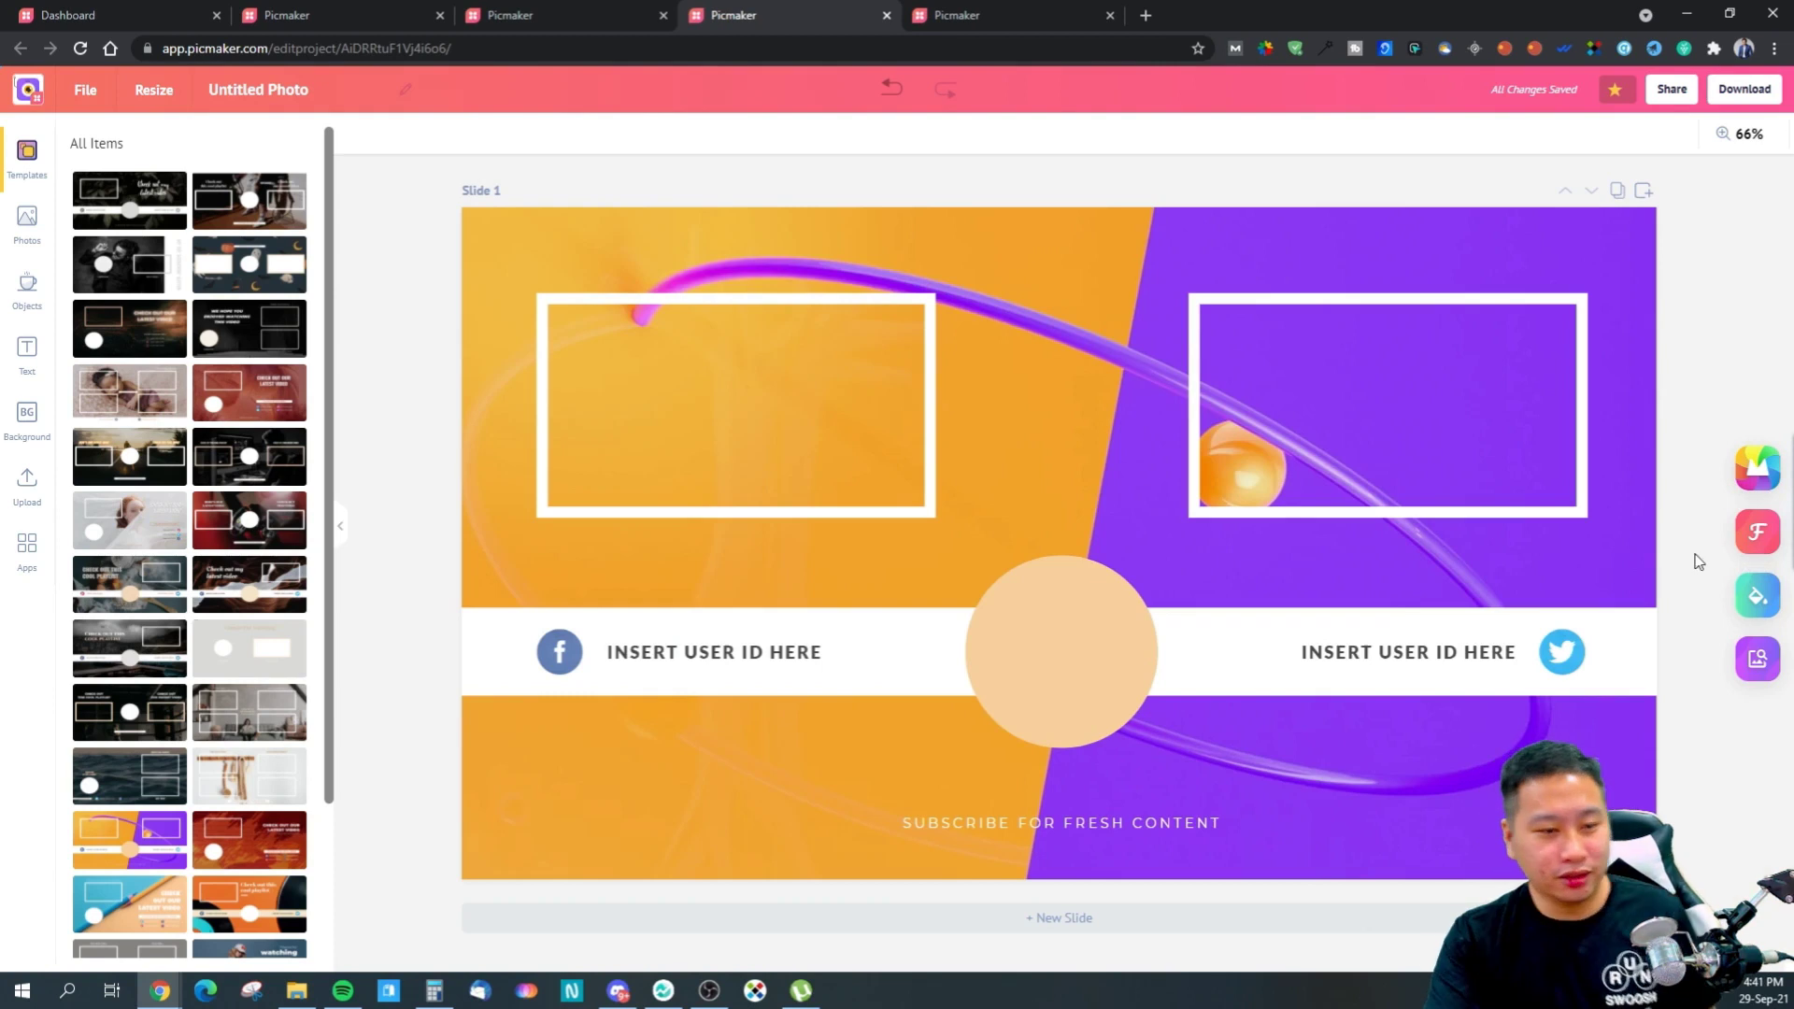
{"action": "left_click", "coordinate": [1758, 533]}
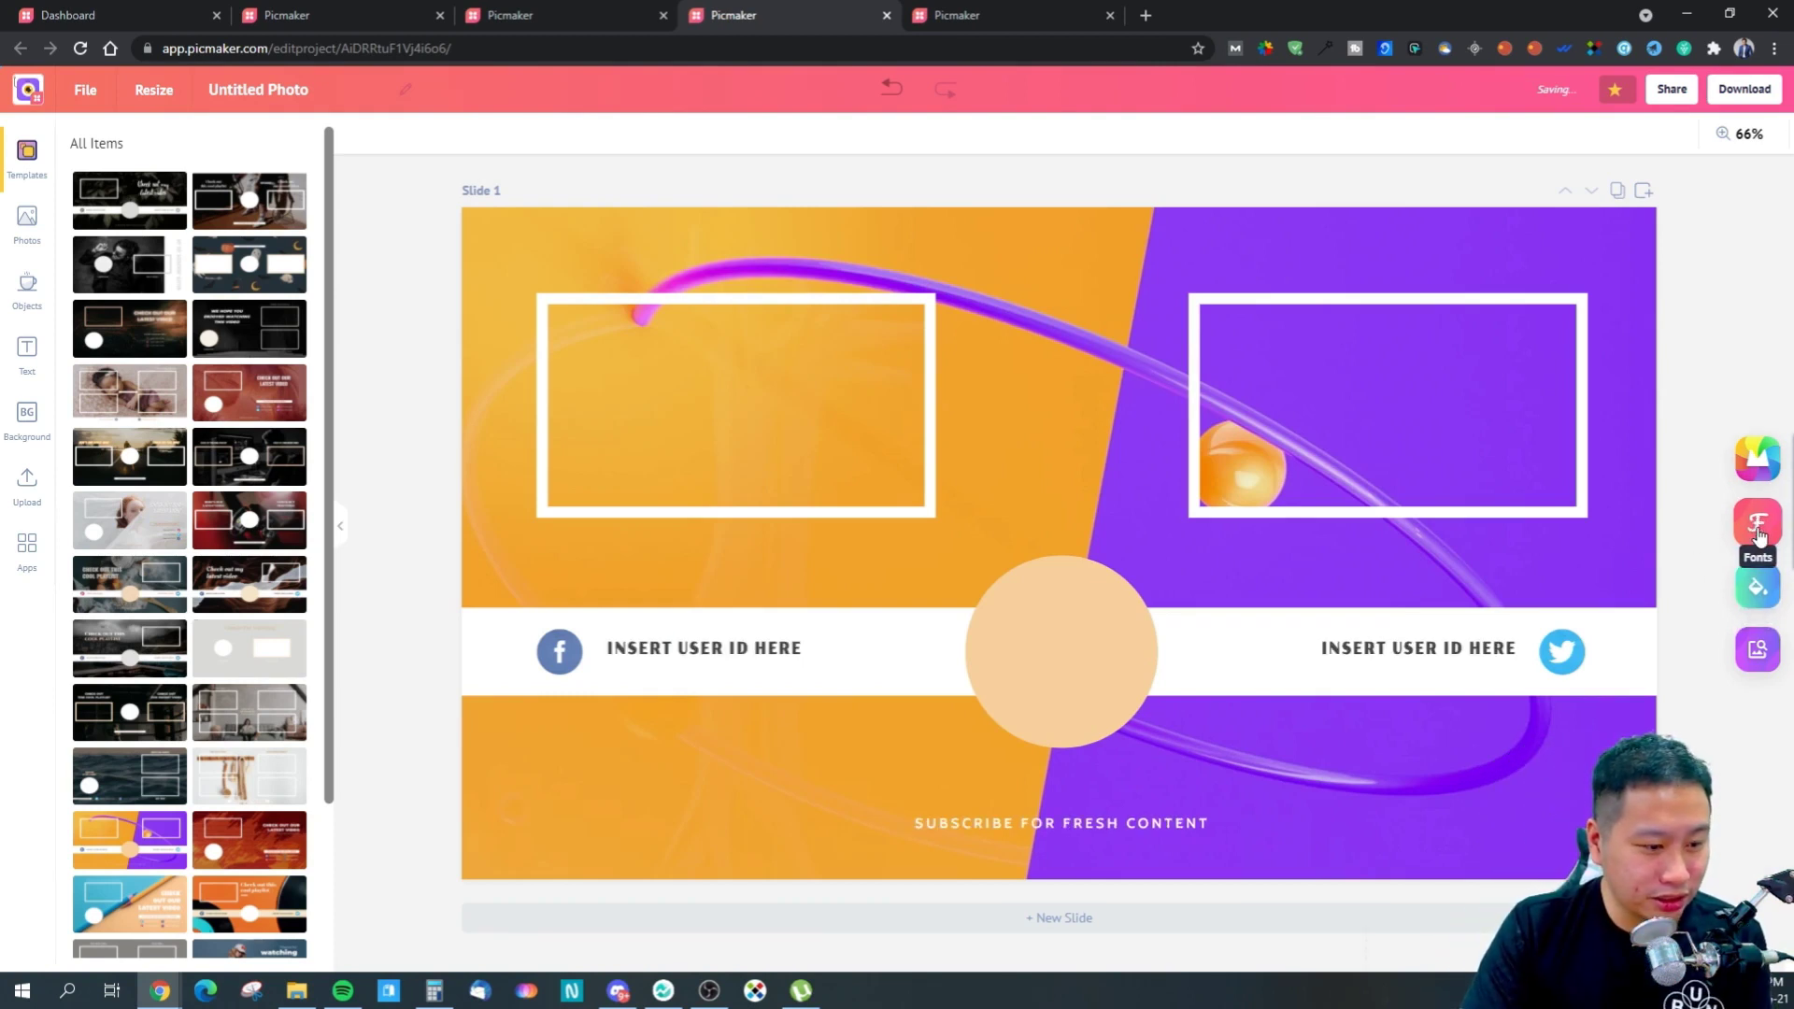
{"action": "left_click", "coordinate": [1759, 532]}
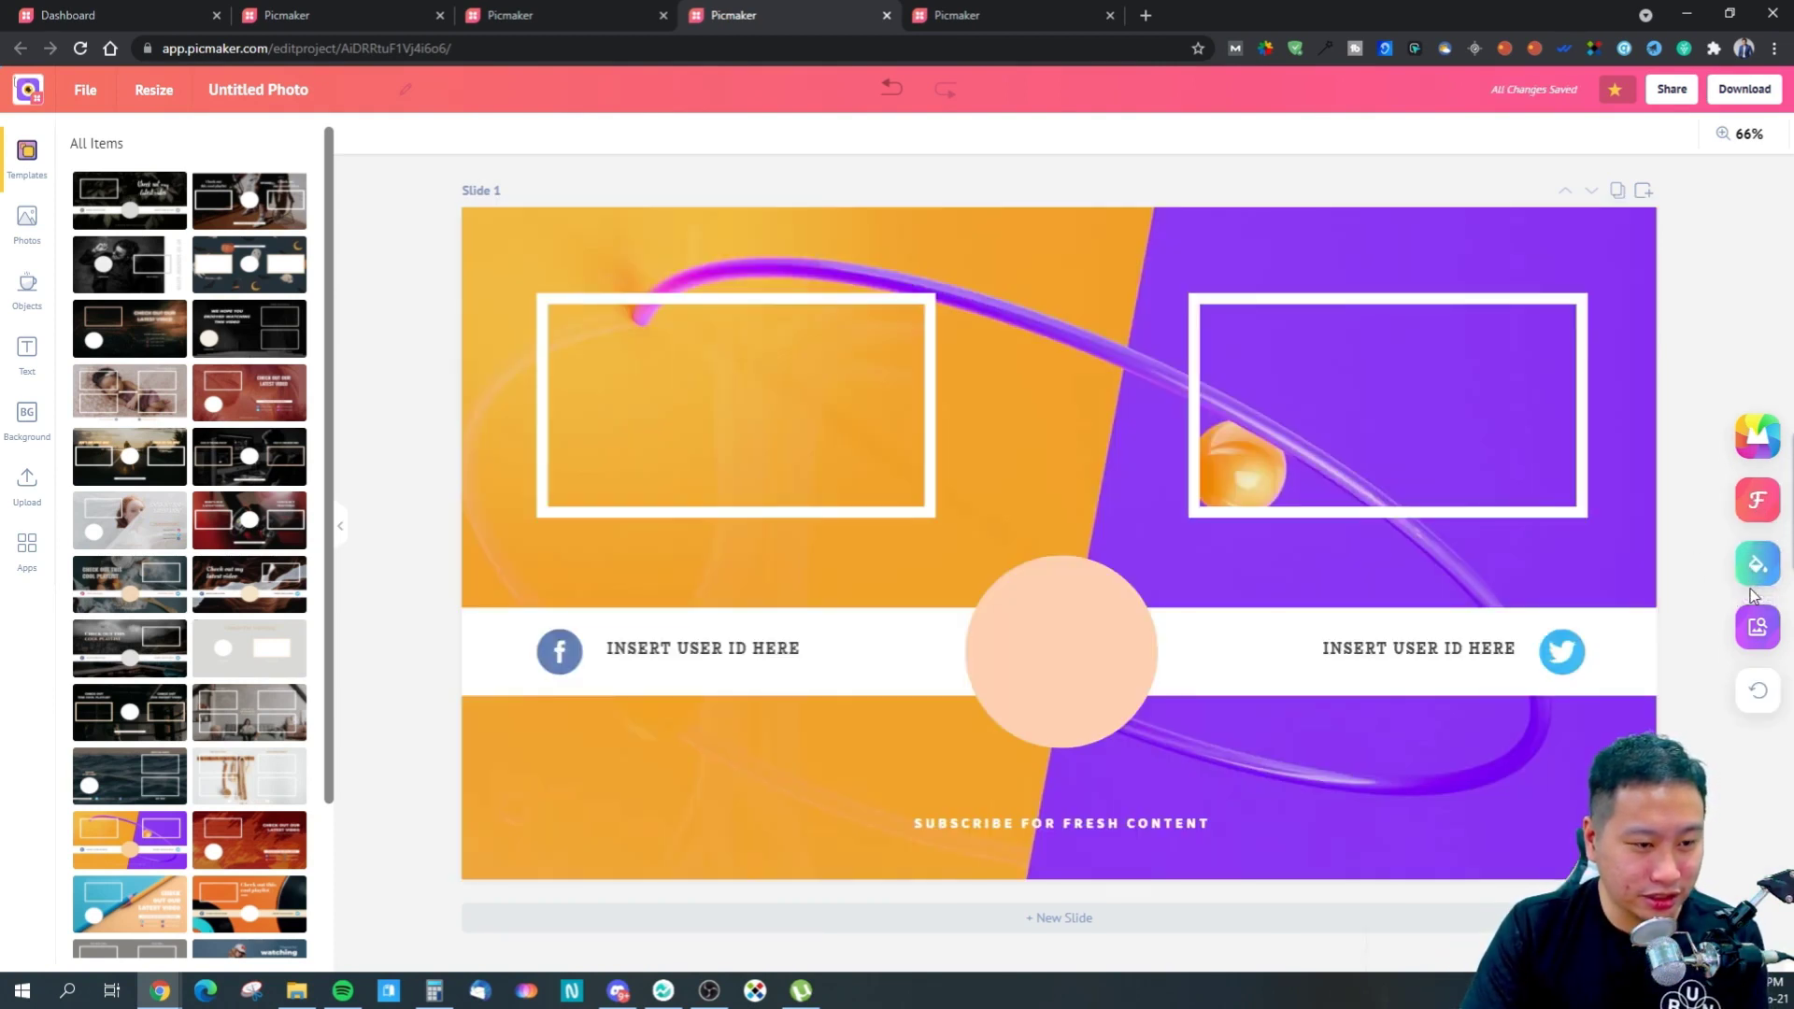
{"action": "left_click", "coordinate": [1751, 571]}
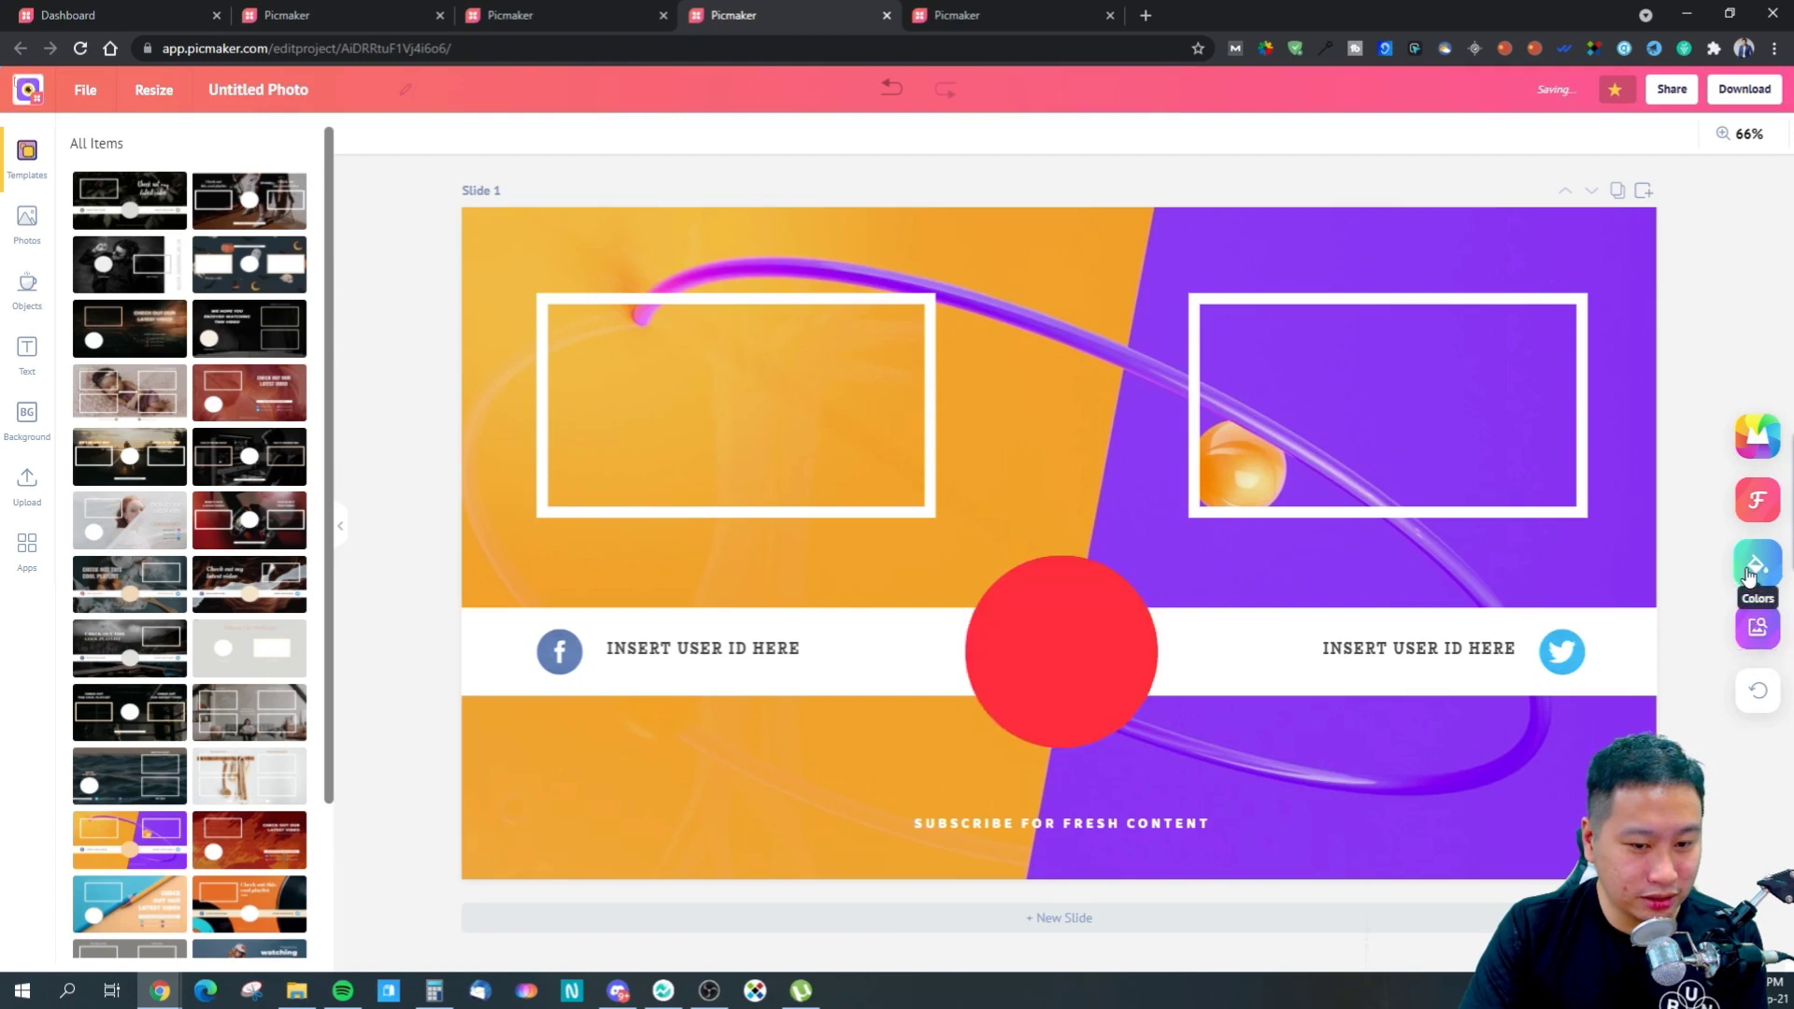
{"action": "left_click", "coordinate": [1750, 571]}
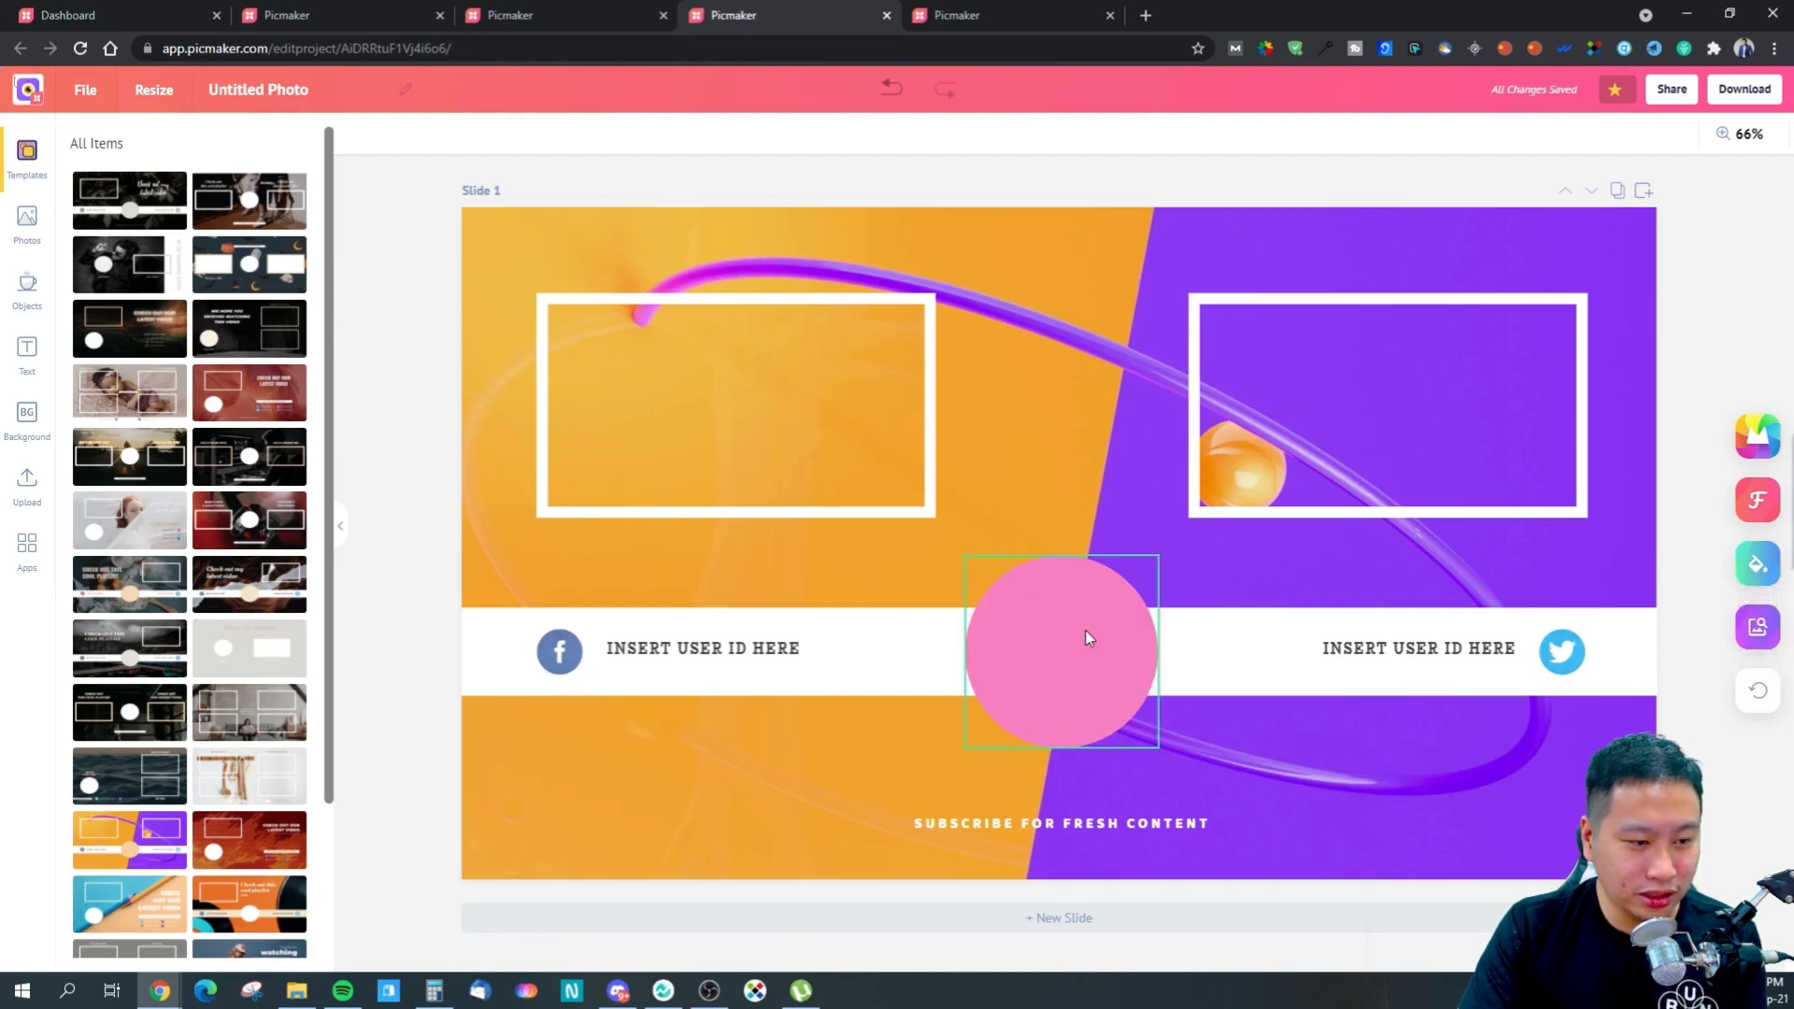
{"action": "left_click", "coordinate": [1757, 458]}
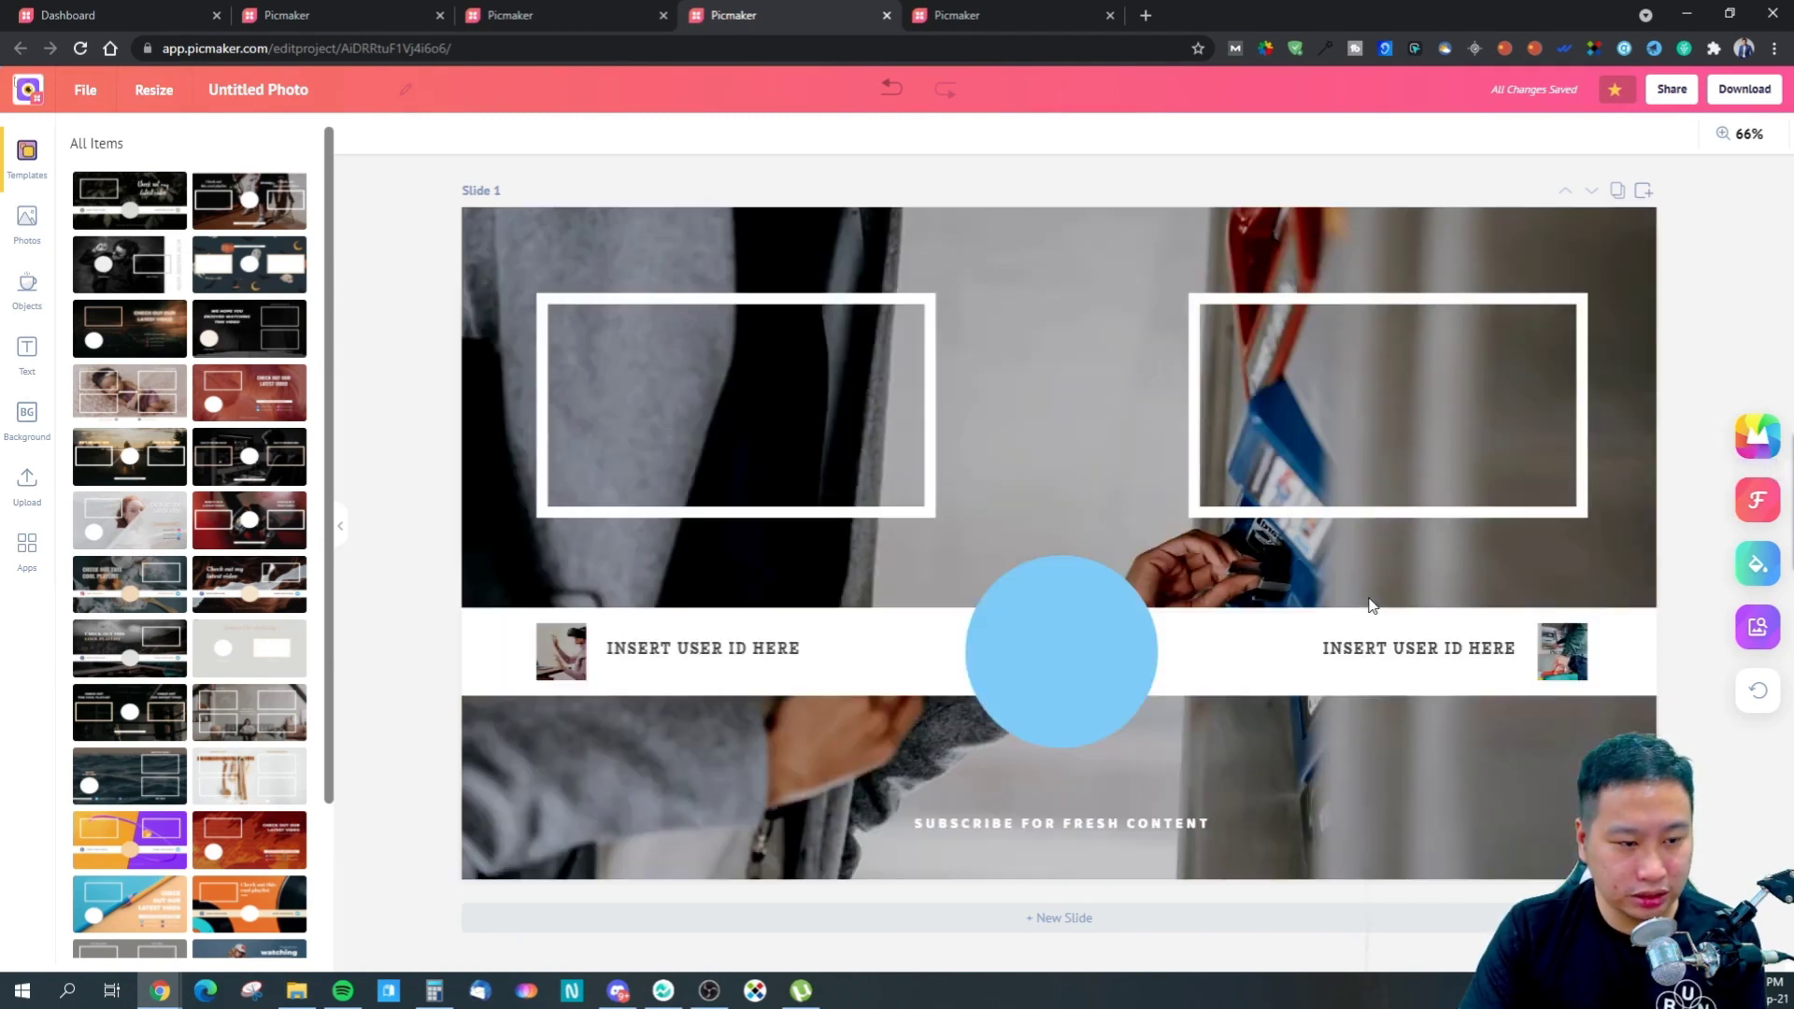
- Shuffle the end screen's photos, colours and full MAD AI variations repeatedly
{"action": "left_click", "coordinate": [1752, 448]}
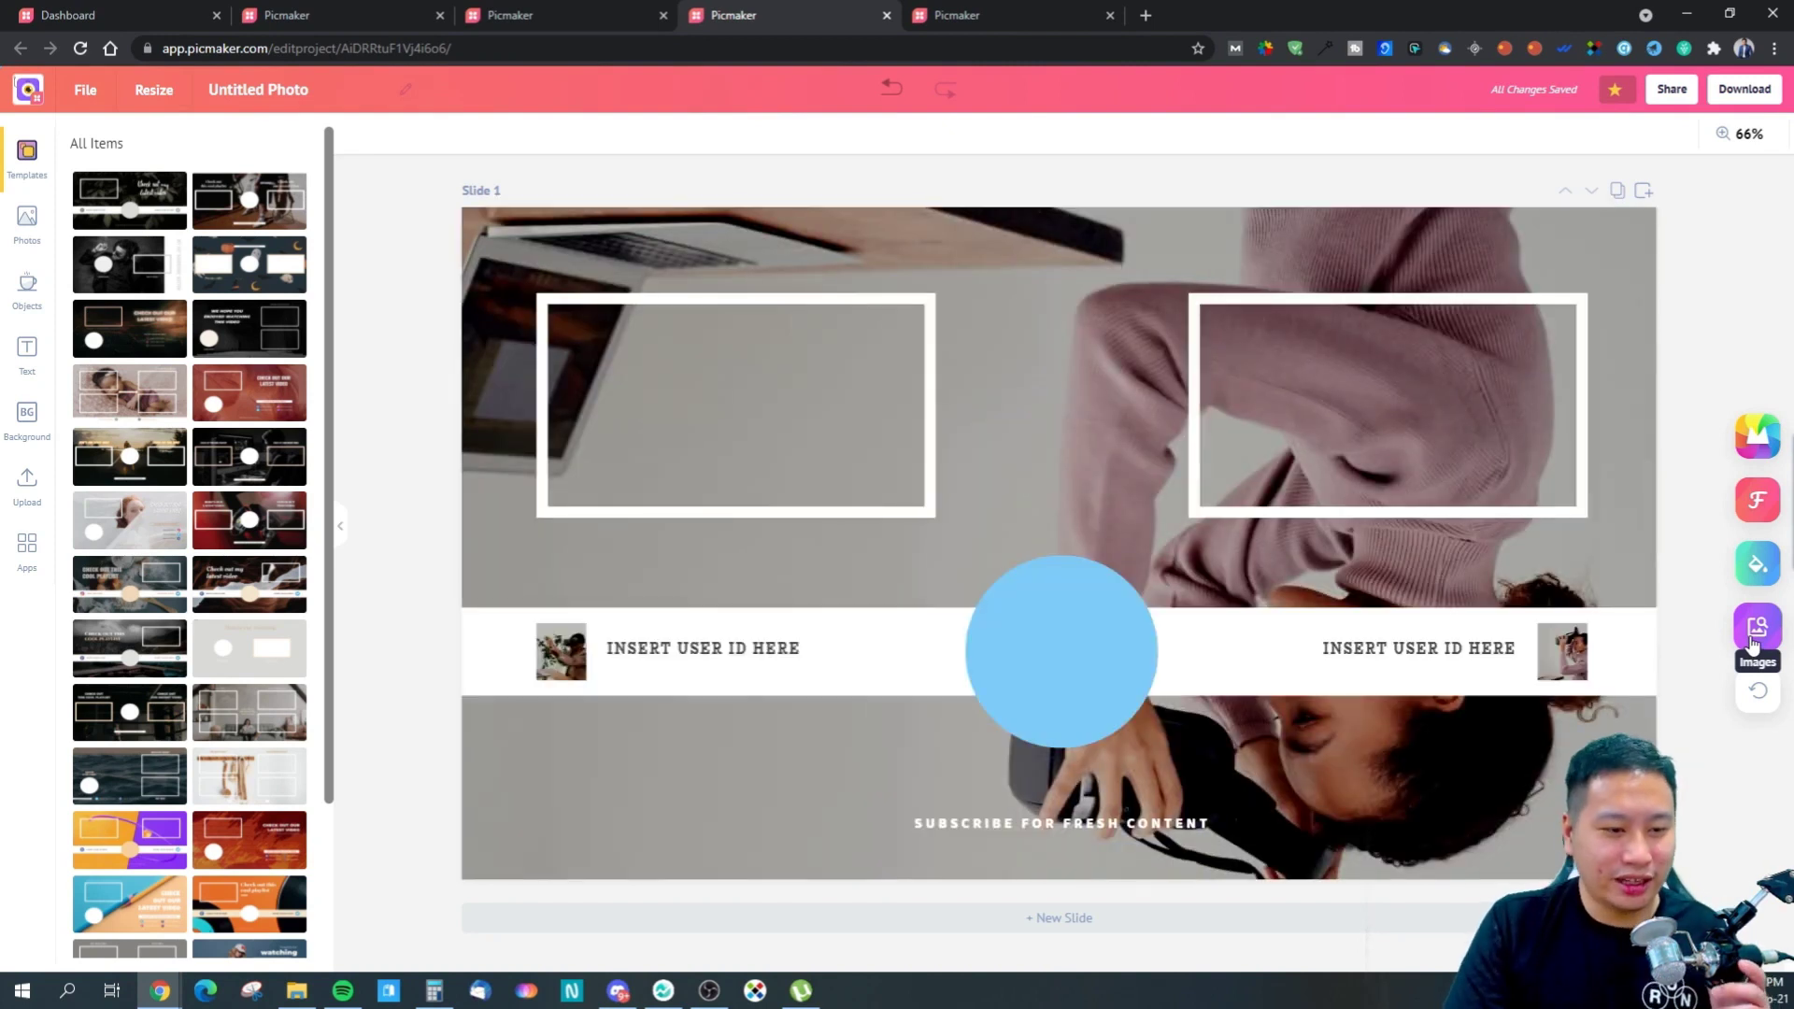
{"action": "left_click", "coordinate": [1753, 642]}
{"action": "left_click", "coordinate": [1753, 643]}
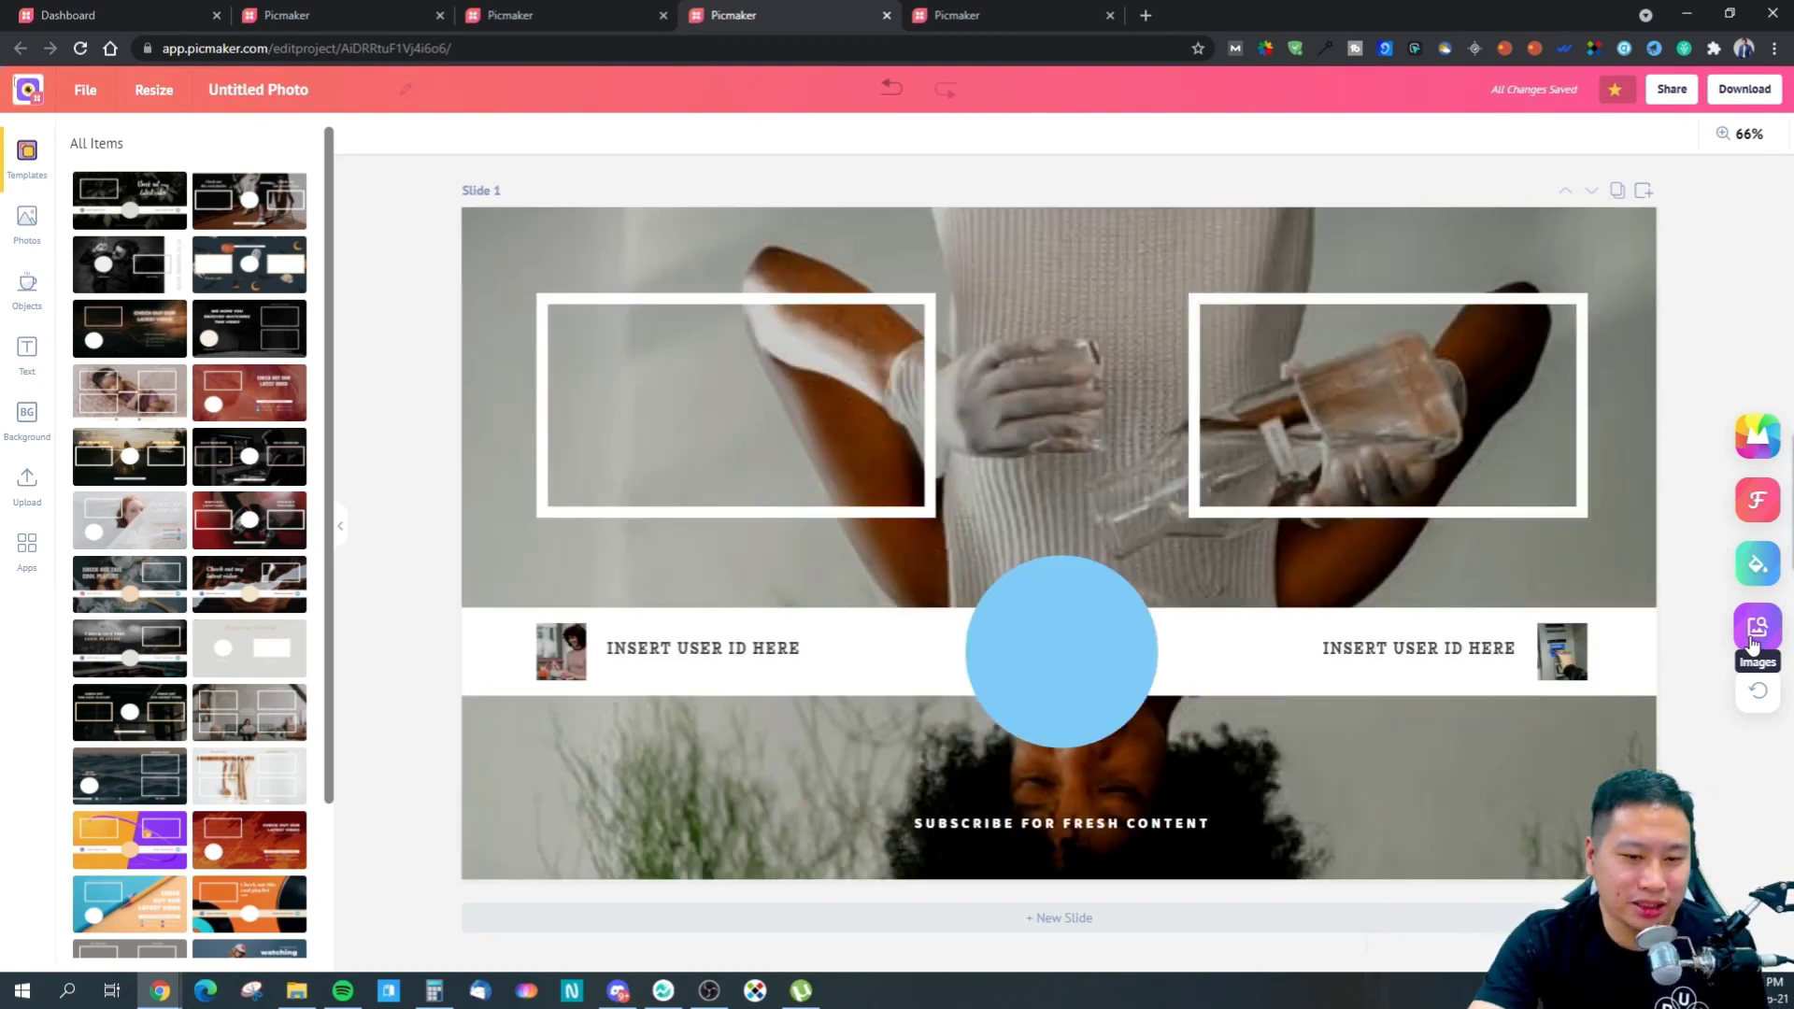
{"action": "left_click", "coordinate": [1752, 561]}
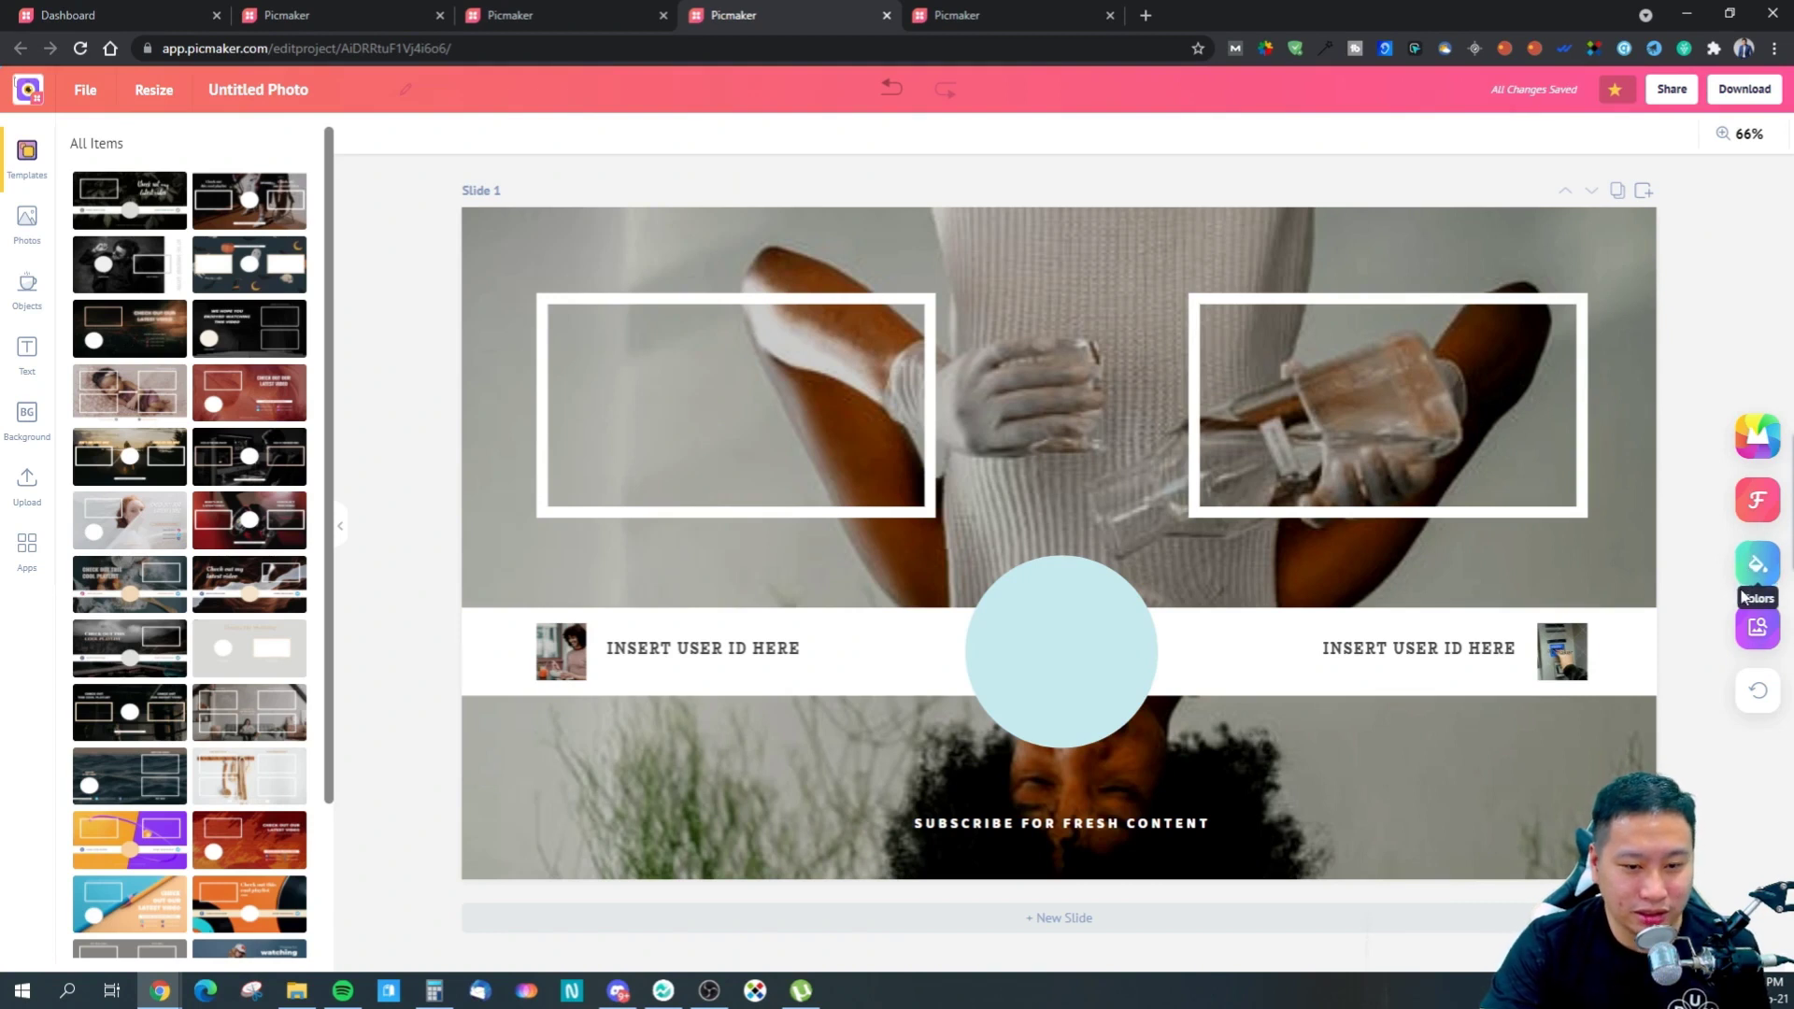
{"action": "left_click", "coordinate": [1757, 637]}
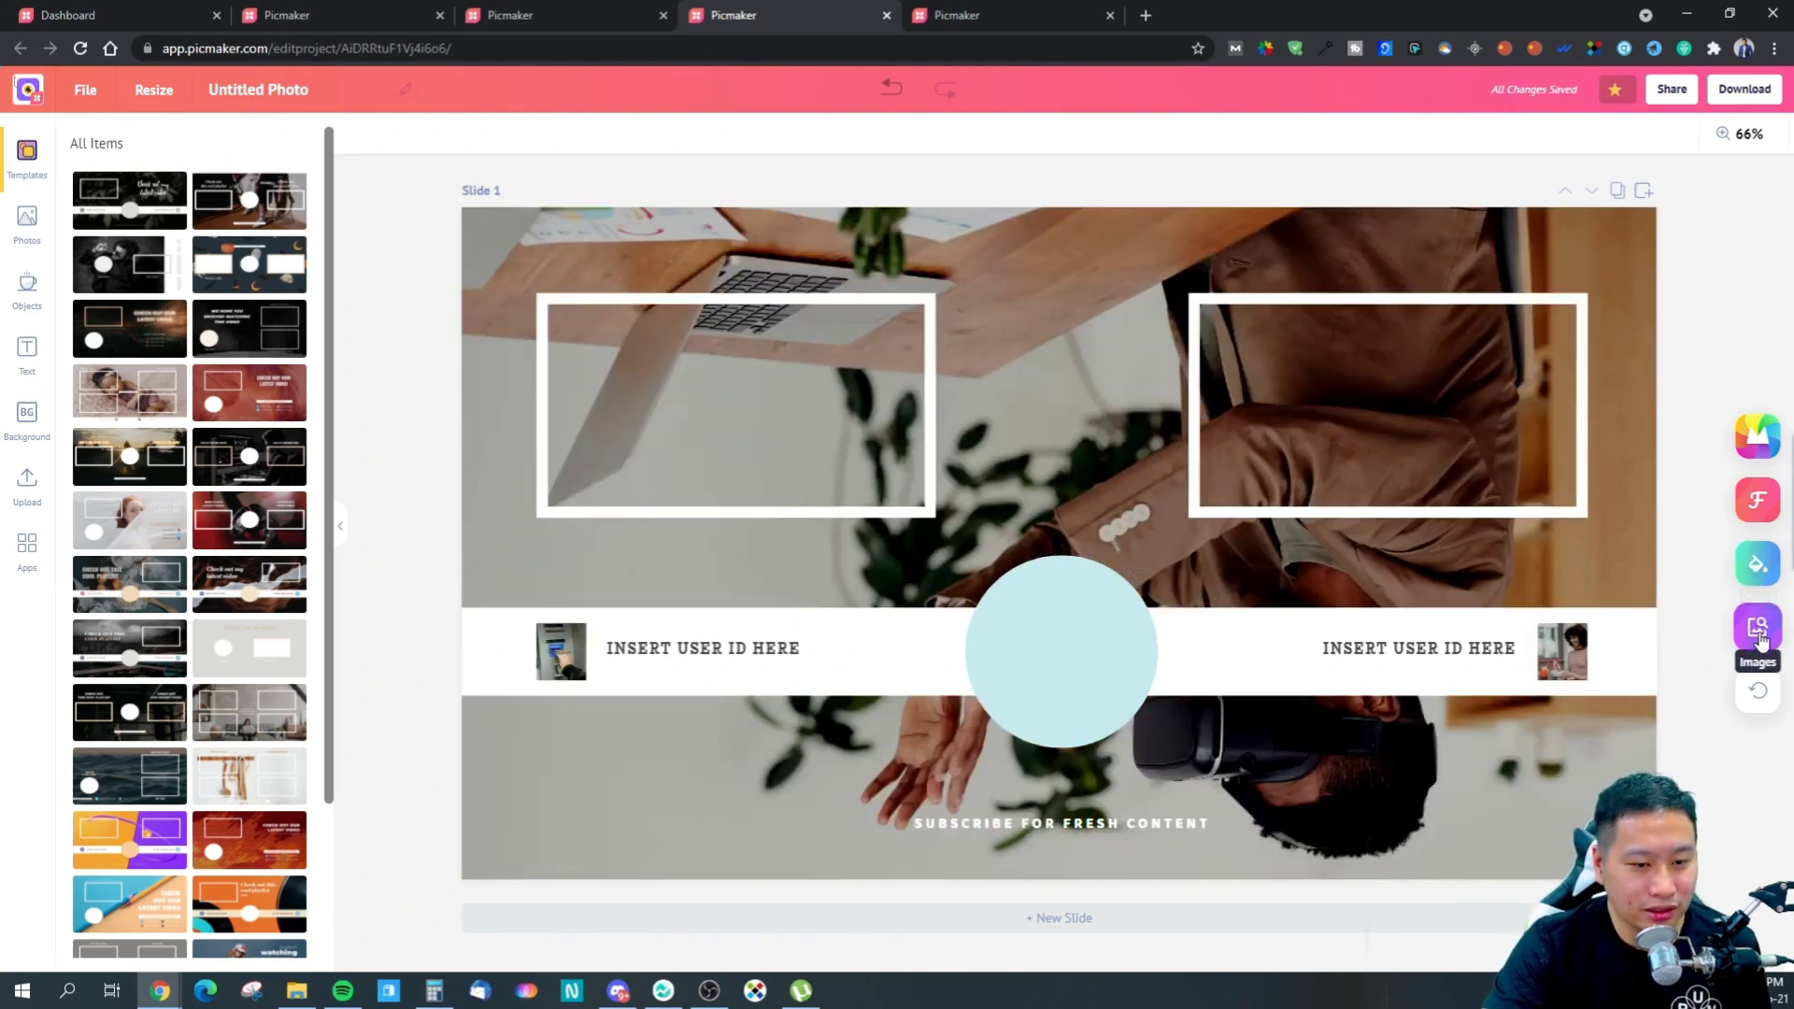
{"action": "left_click", "coordinate": [1758, 637]}
{"action": "left_click", "coordinate": [1757, 637]}
{"action": "left_click", "coordinate": [1757, 637]}
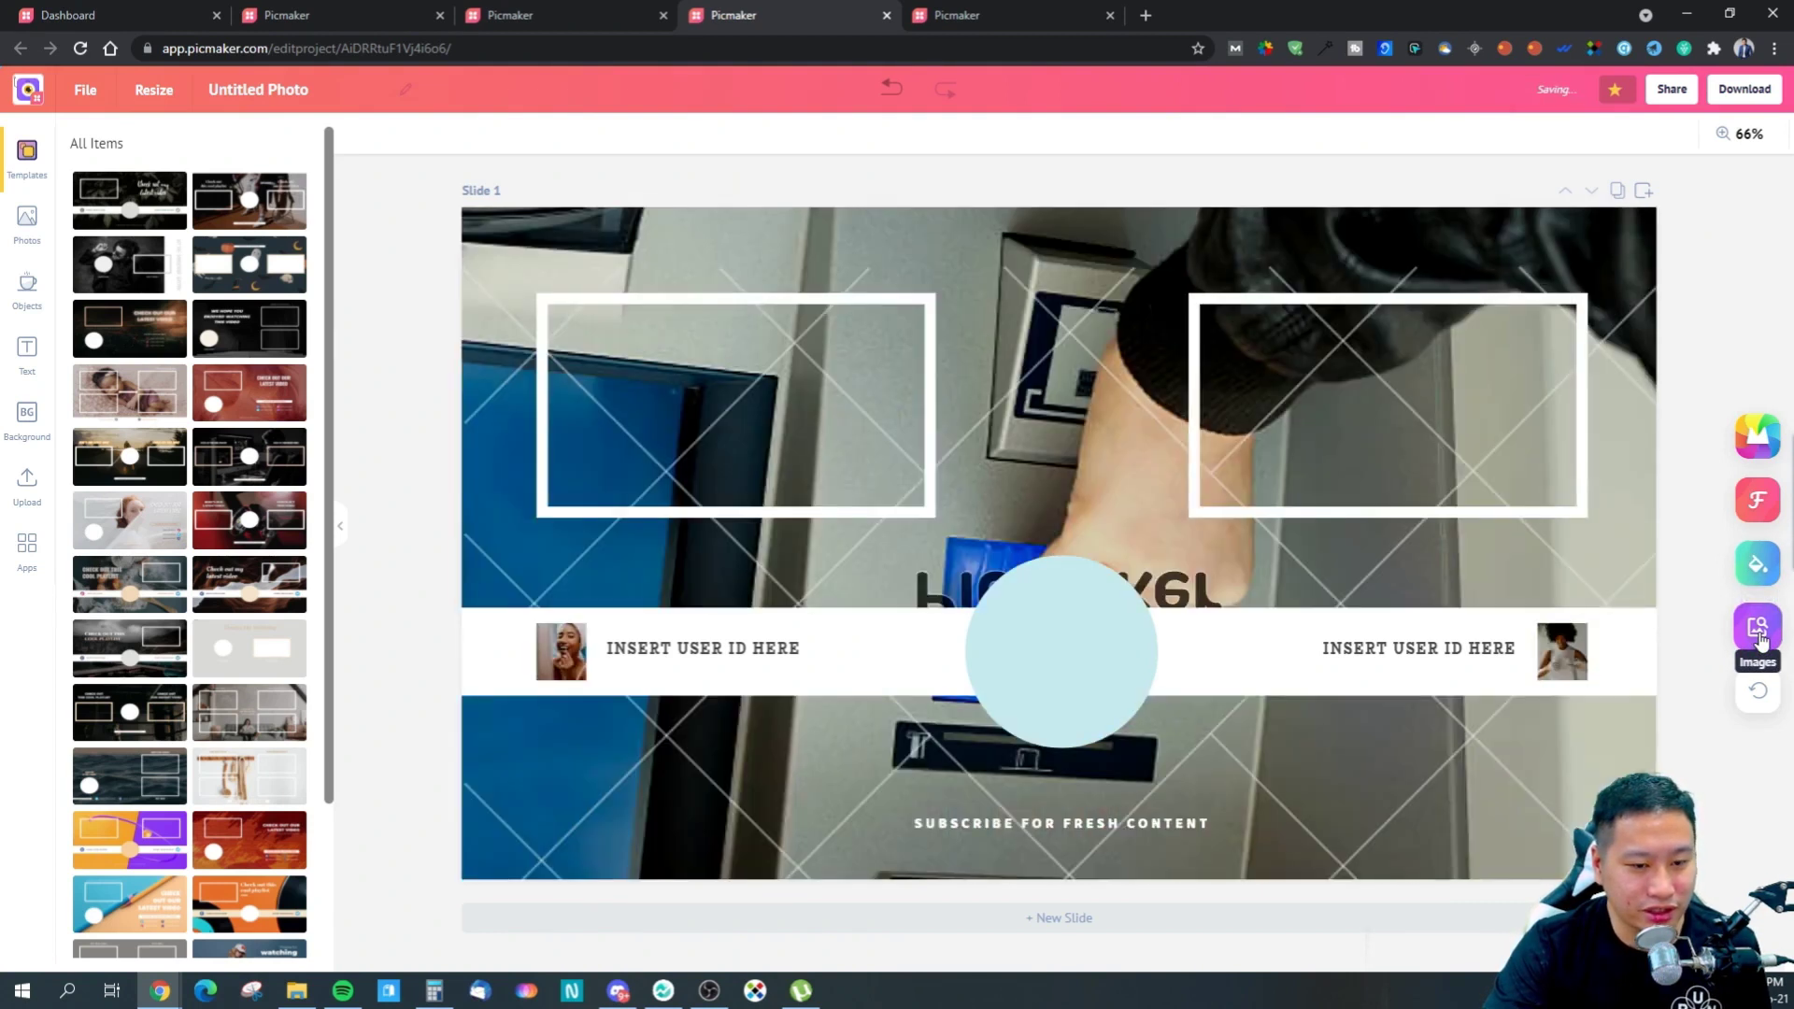
{"action": "left_click", "coordinate": [1757, 637]}
{"action": "left_click", "coordinate": [1757, 637]}
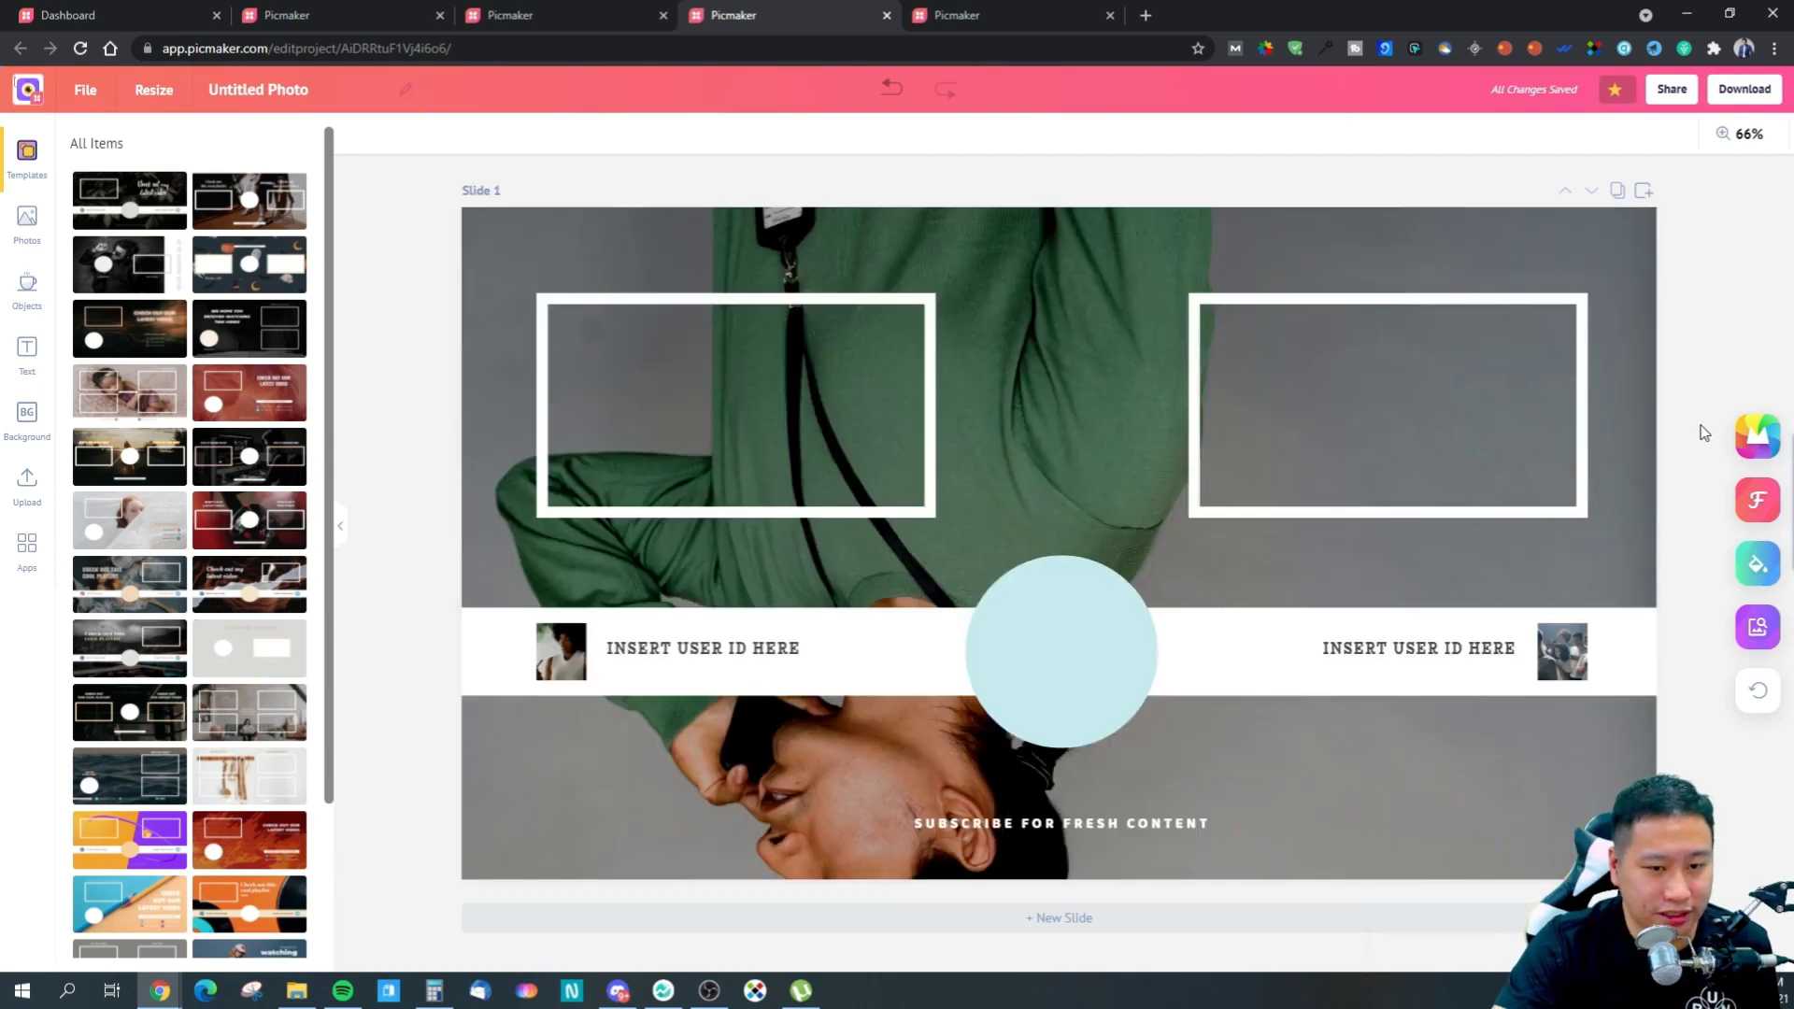
{"action": "left_click", "coordinate": [1743, 437]}
{"action": "left_click", "coordinate": [1743, 437]}
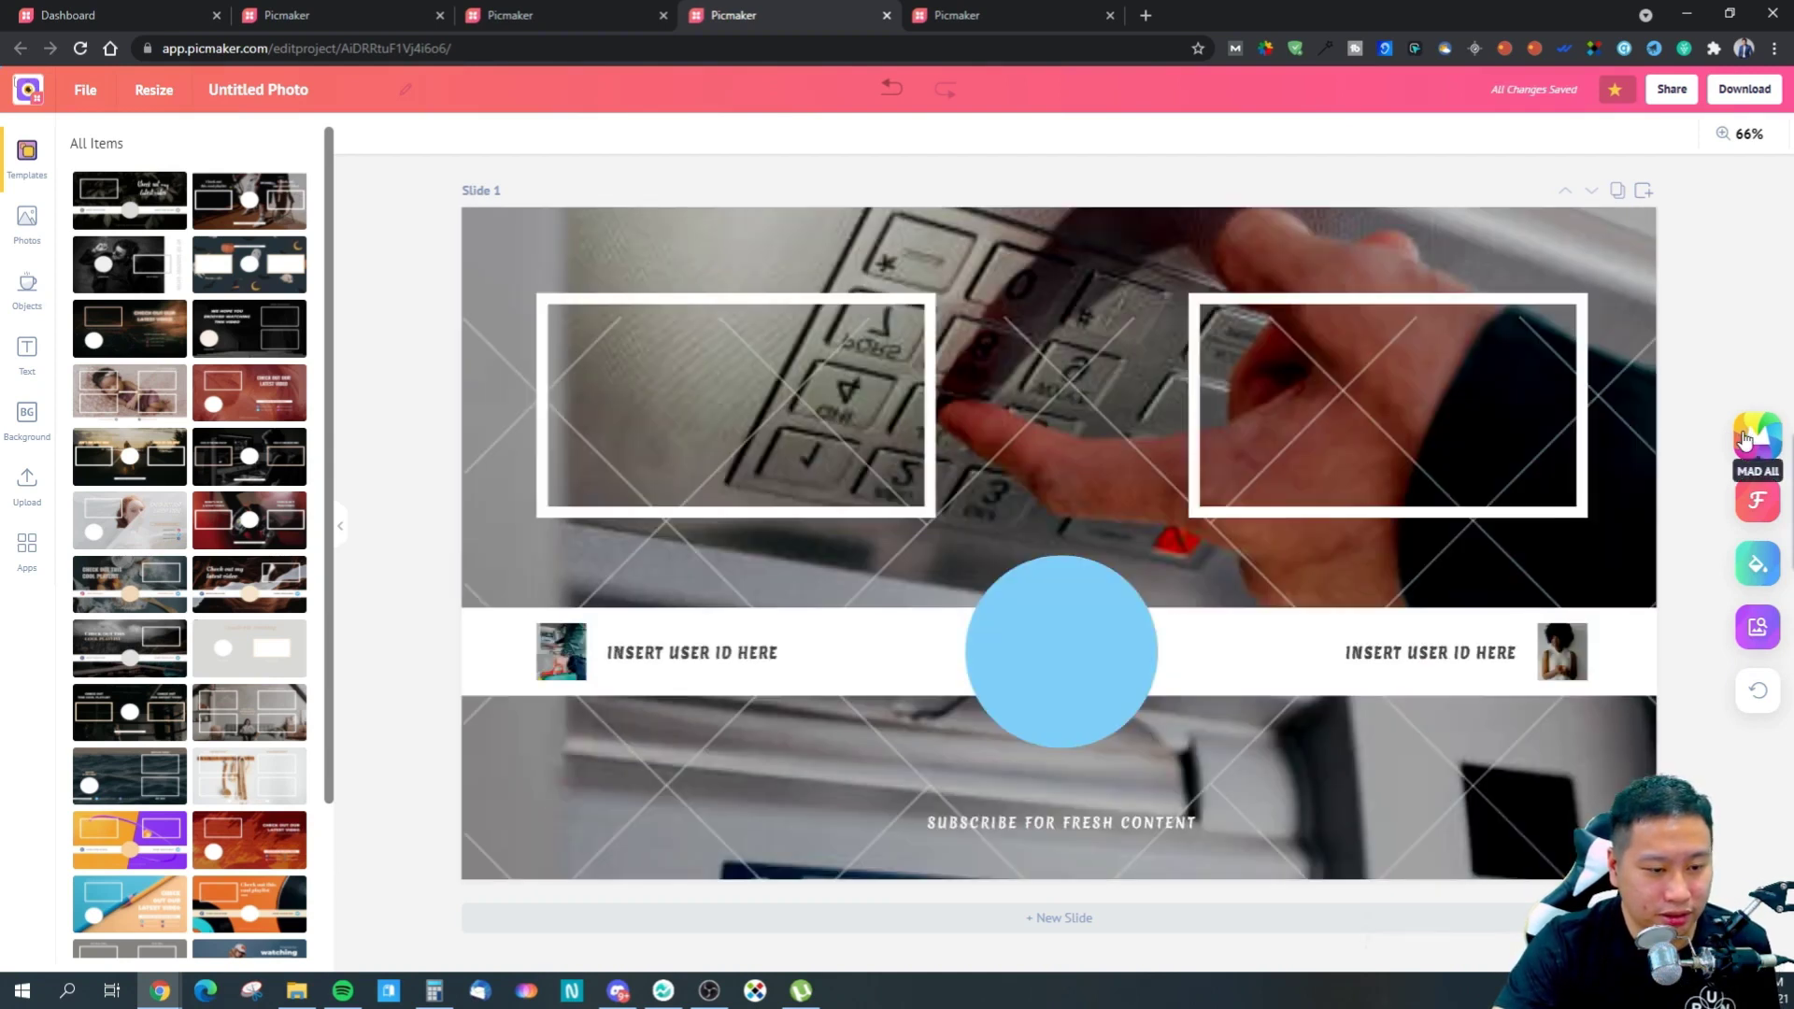
{"action": "left_click", "coordinate": [1743, 437]}
{"action": "left_click", "coordinate": [1743, 437]}
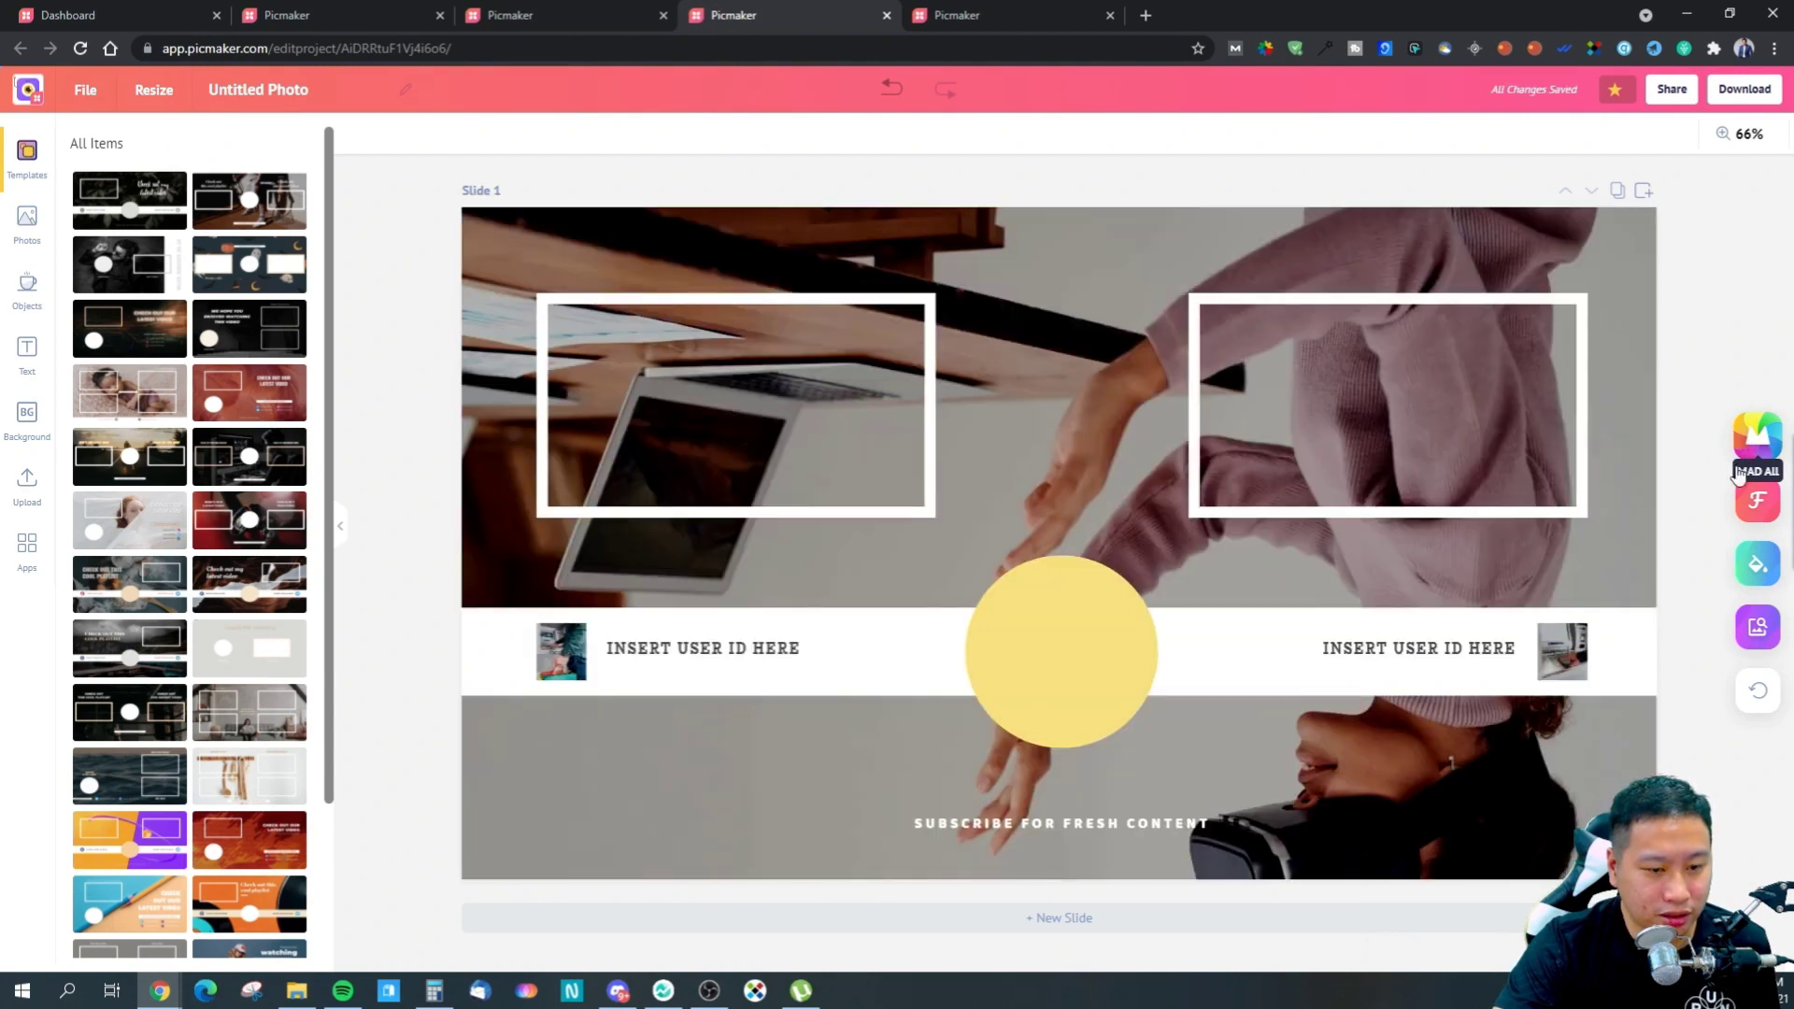
- Swap the photos twice more, then apply the Halloween end-screen template
{"action": "left_click", "coordinate": [1752, 642]}
{"action": "left_click", "coordinate": [1752, 643]}
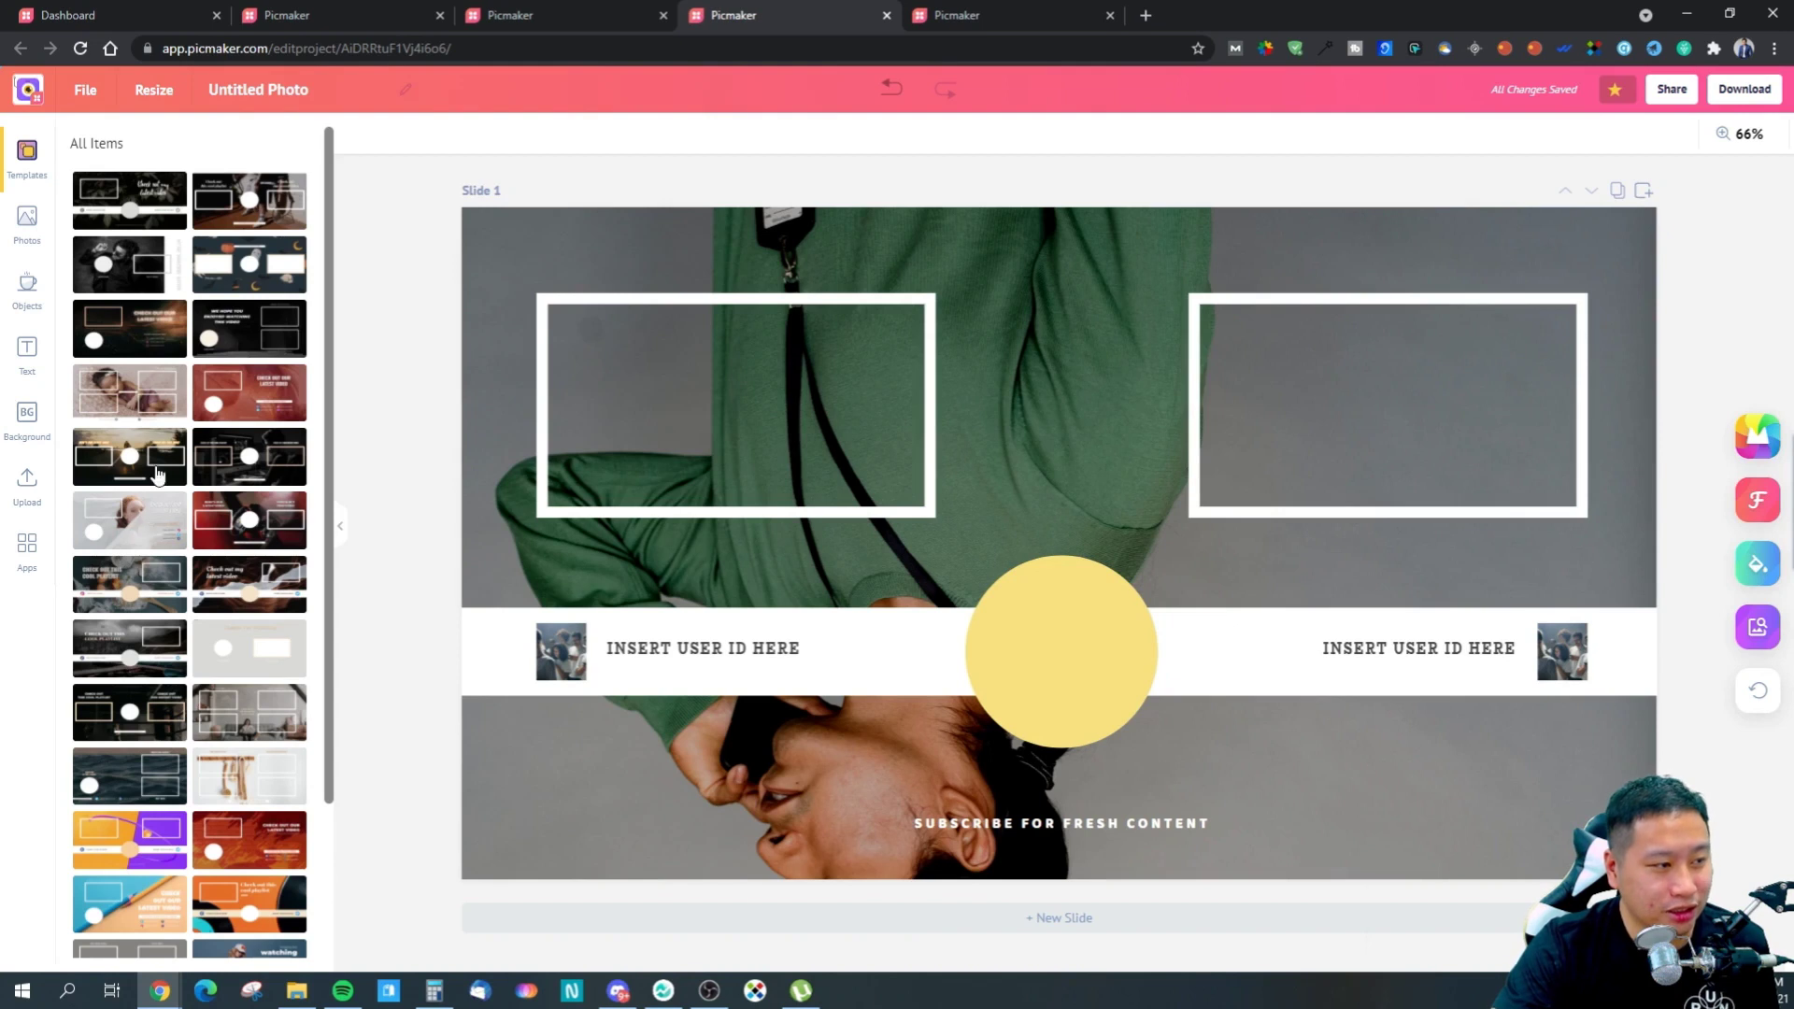
{"action": "left_click", "coordinate": [251, 254]}
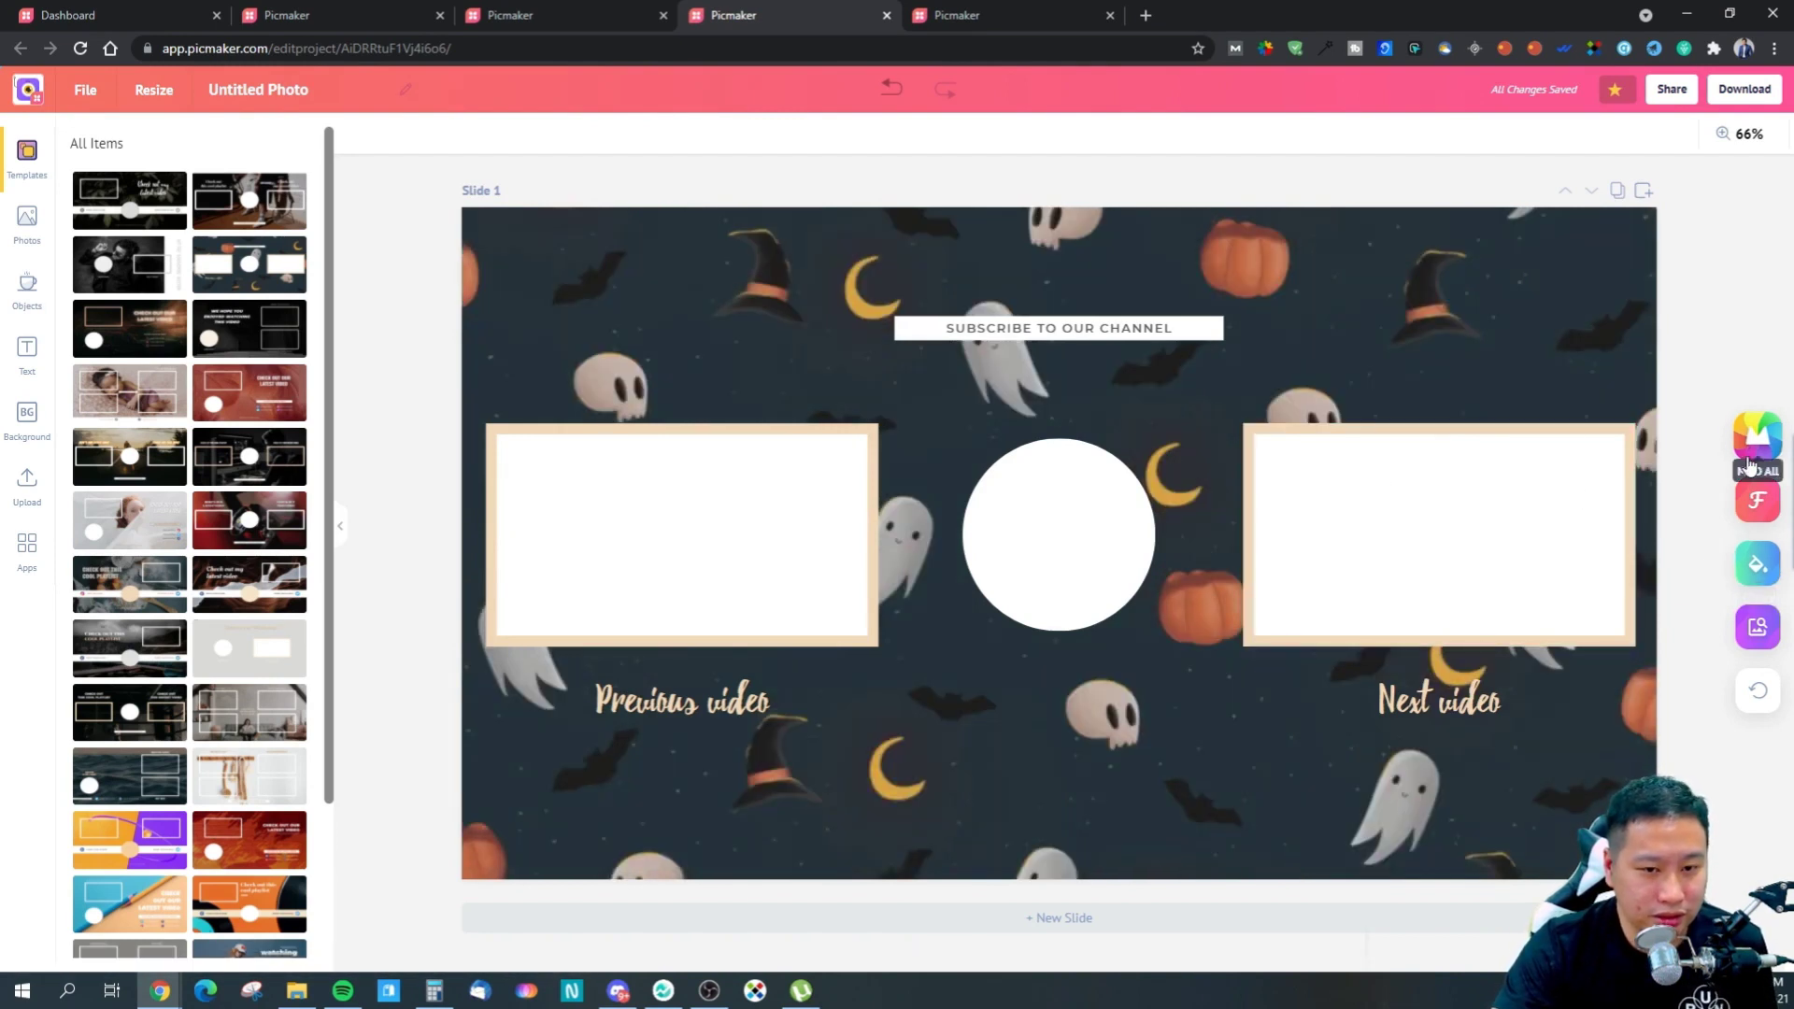
- Restyle the Halloween end screen with a white-cables photo and new fonts, then go to the blank design
{"action": "left_click", "coordinate": [1754, 630]}
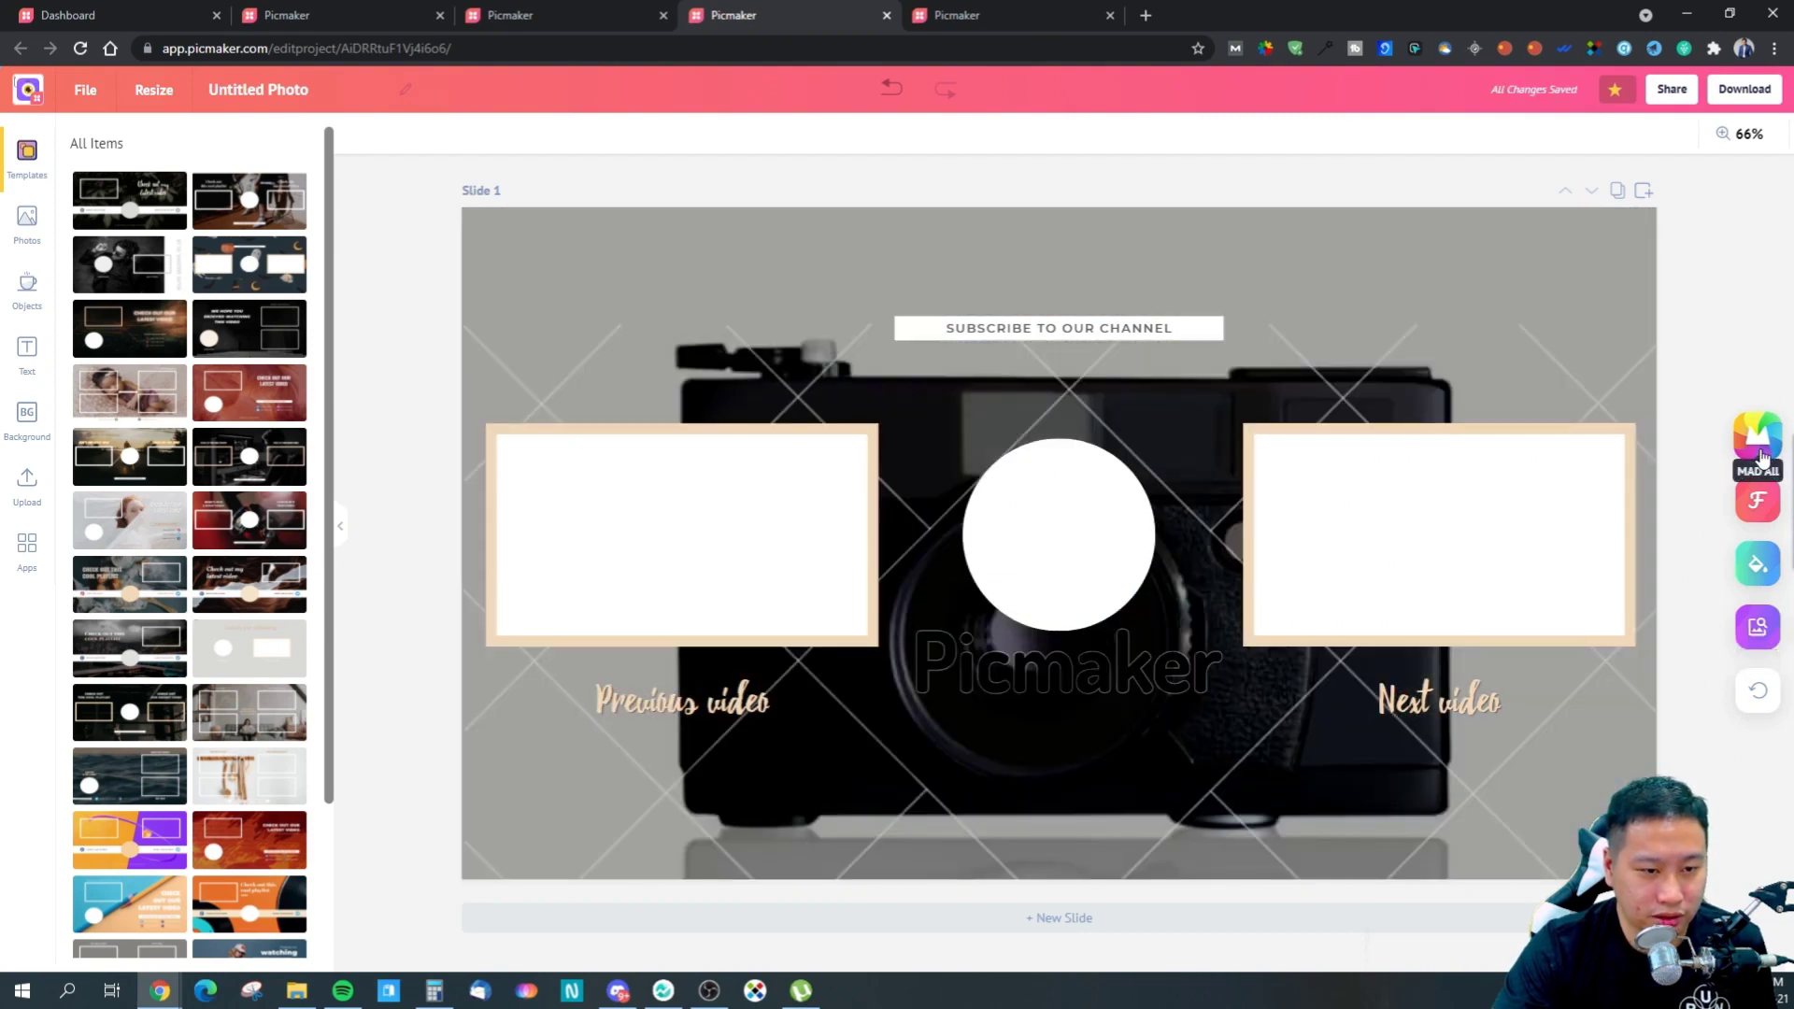
{"action": "left_click", "coordinate": [1760, 456]}
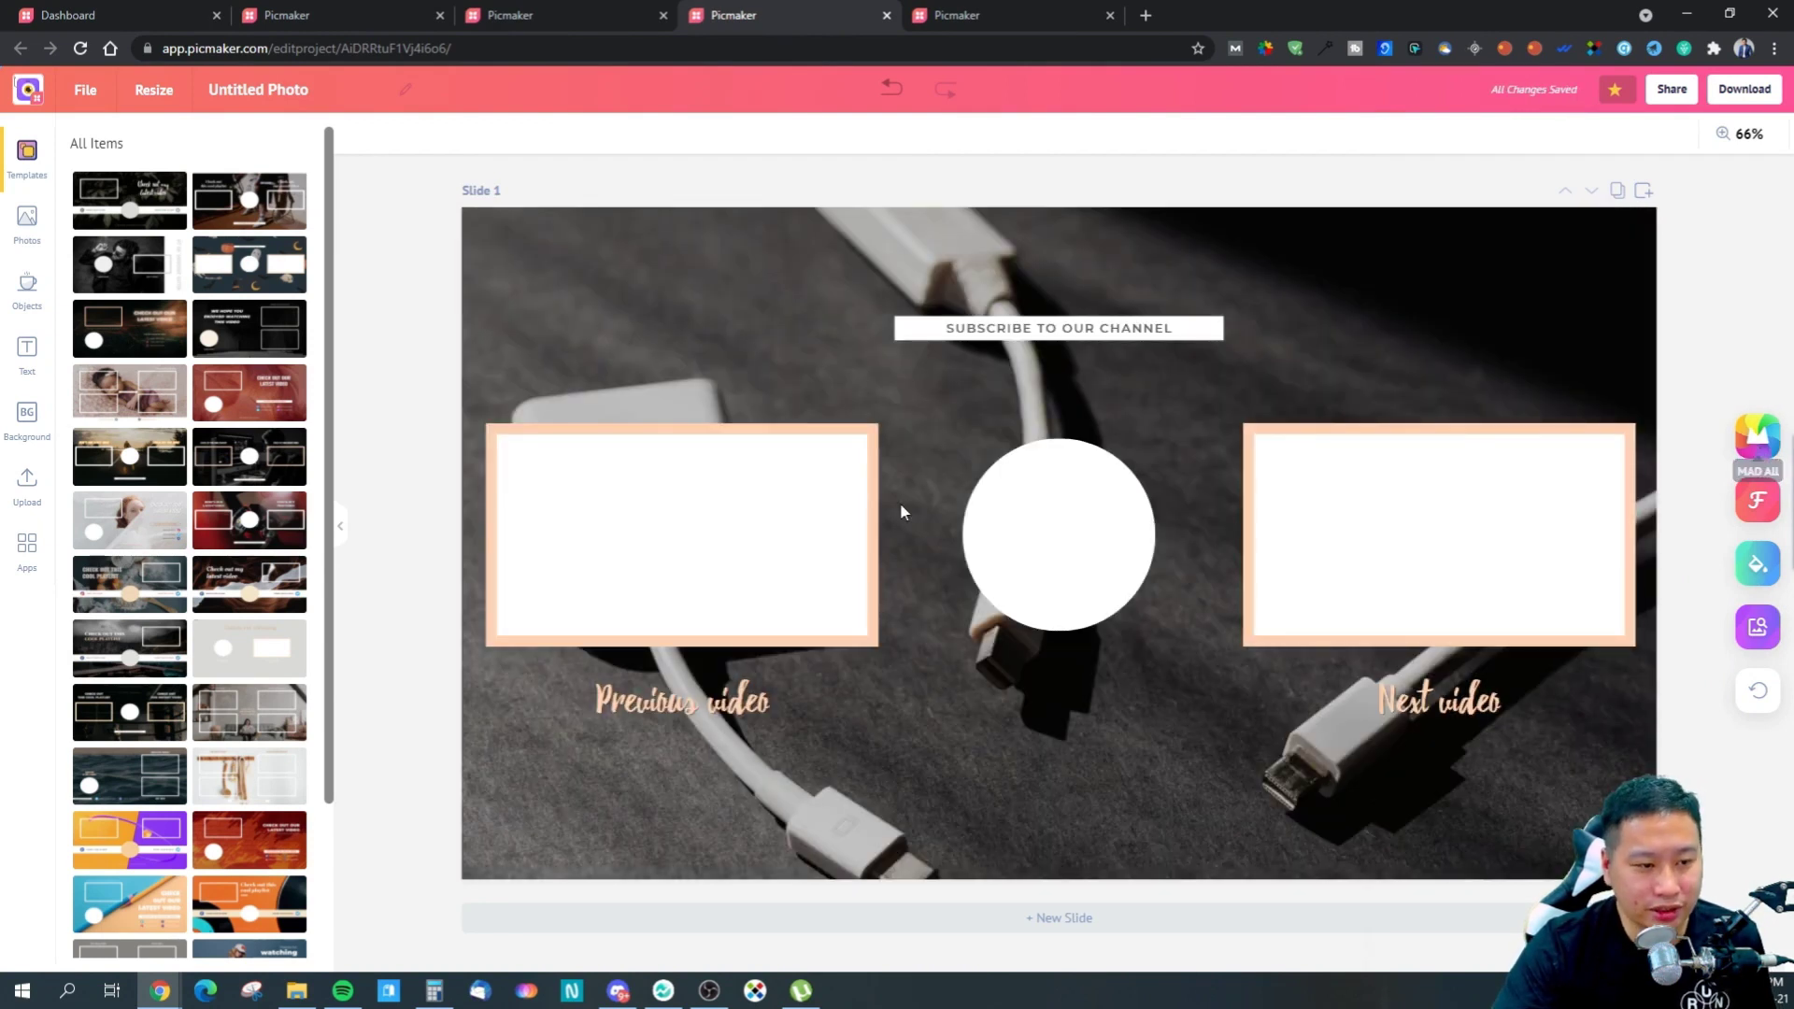
{"action": "left_click", "coordinate": [1759, 505]}
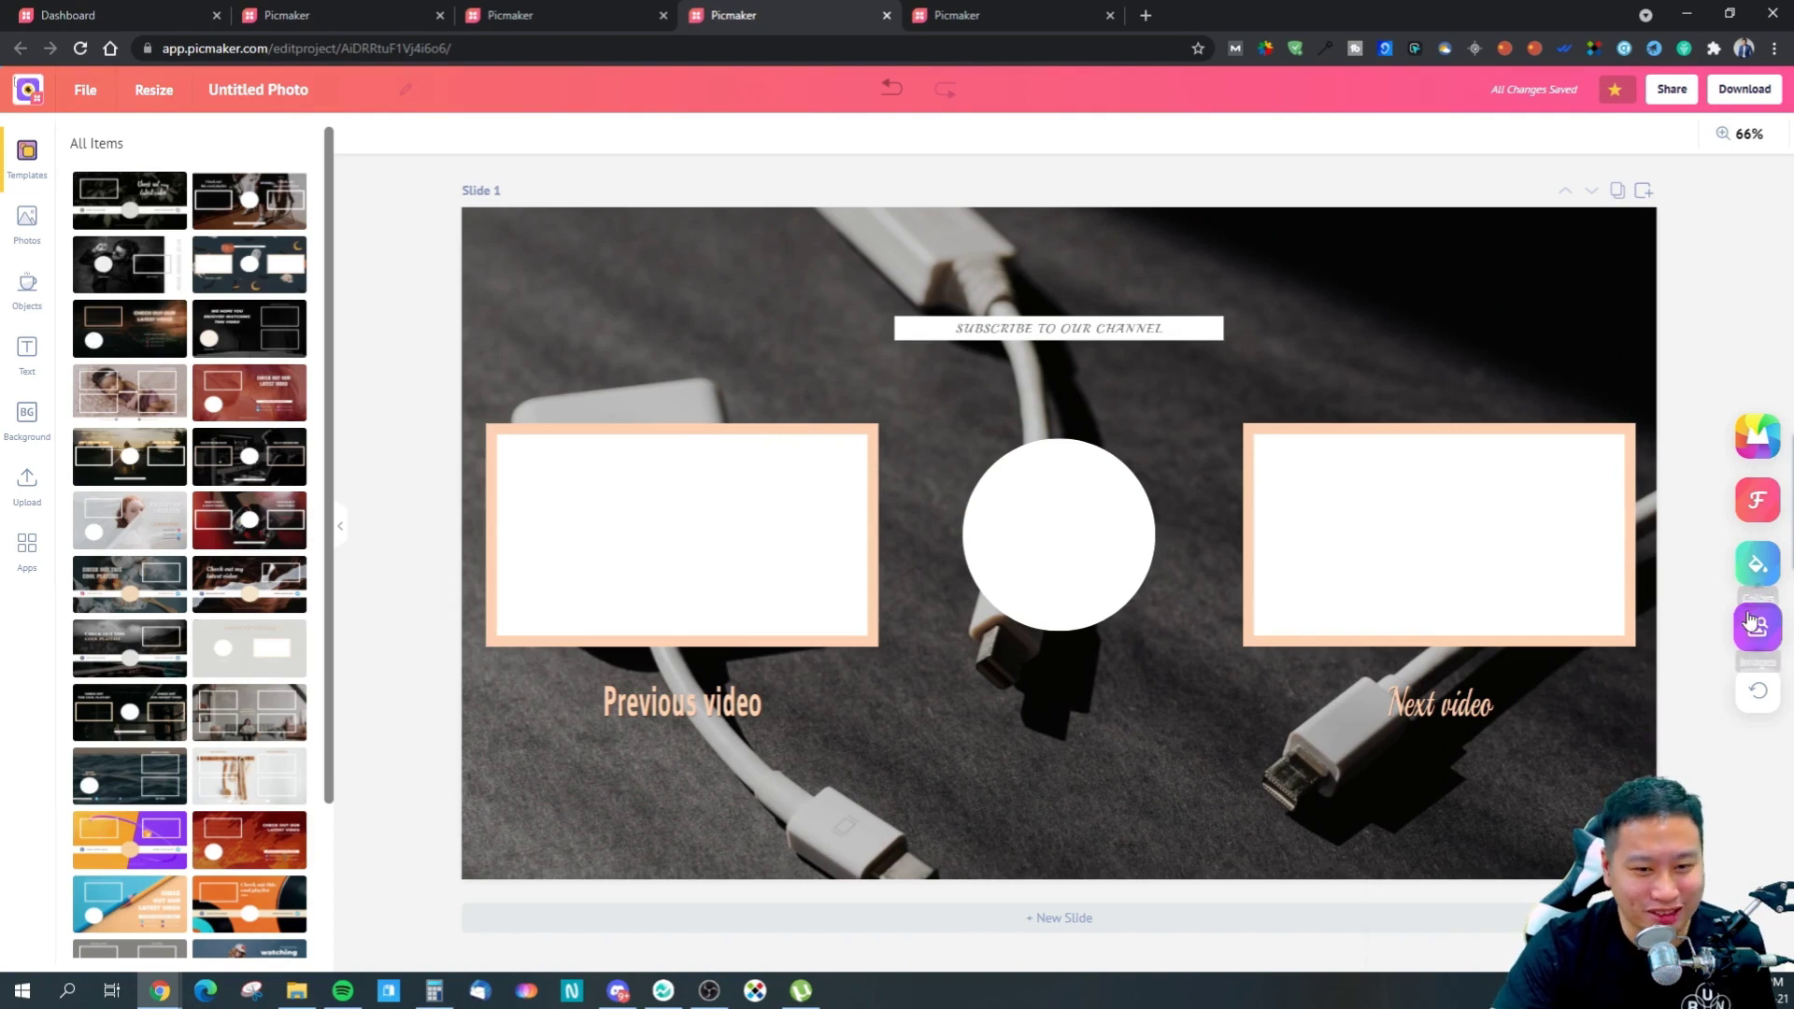
{"action": "left_click", "coordinate": [974, 8]}
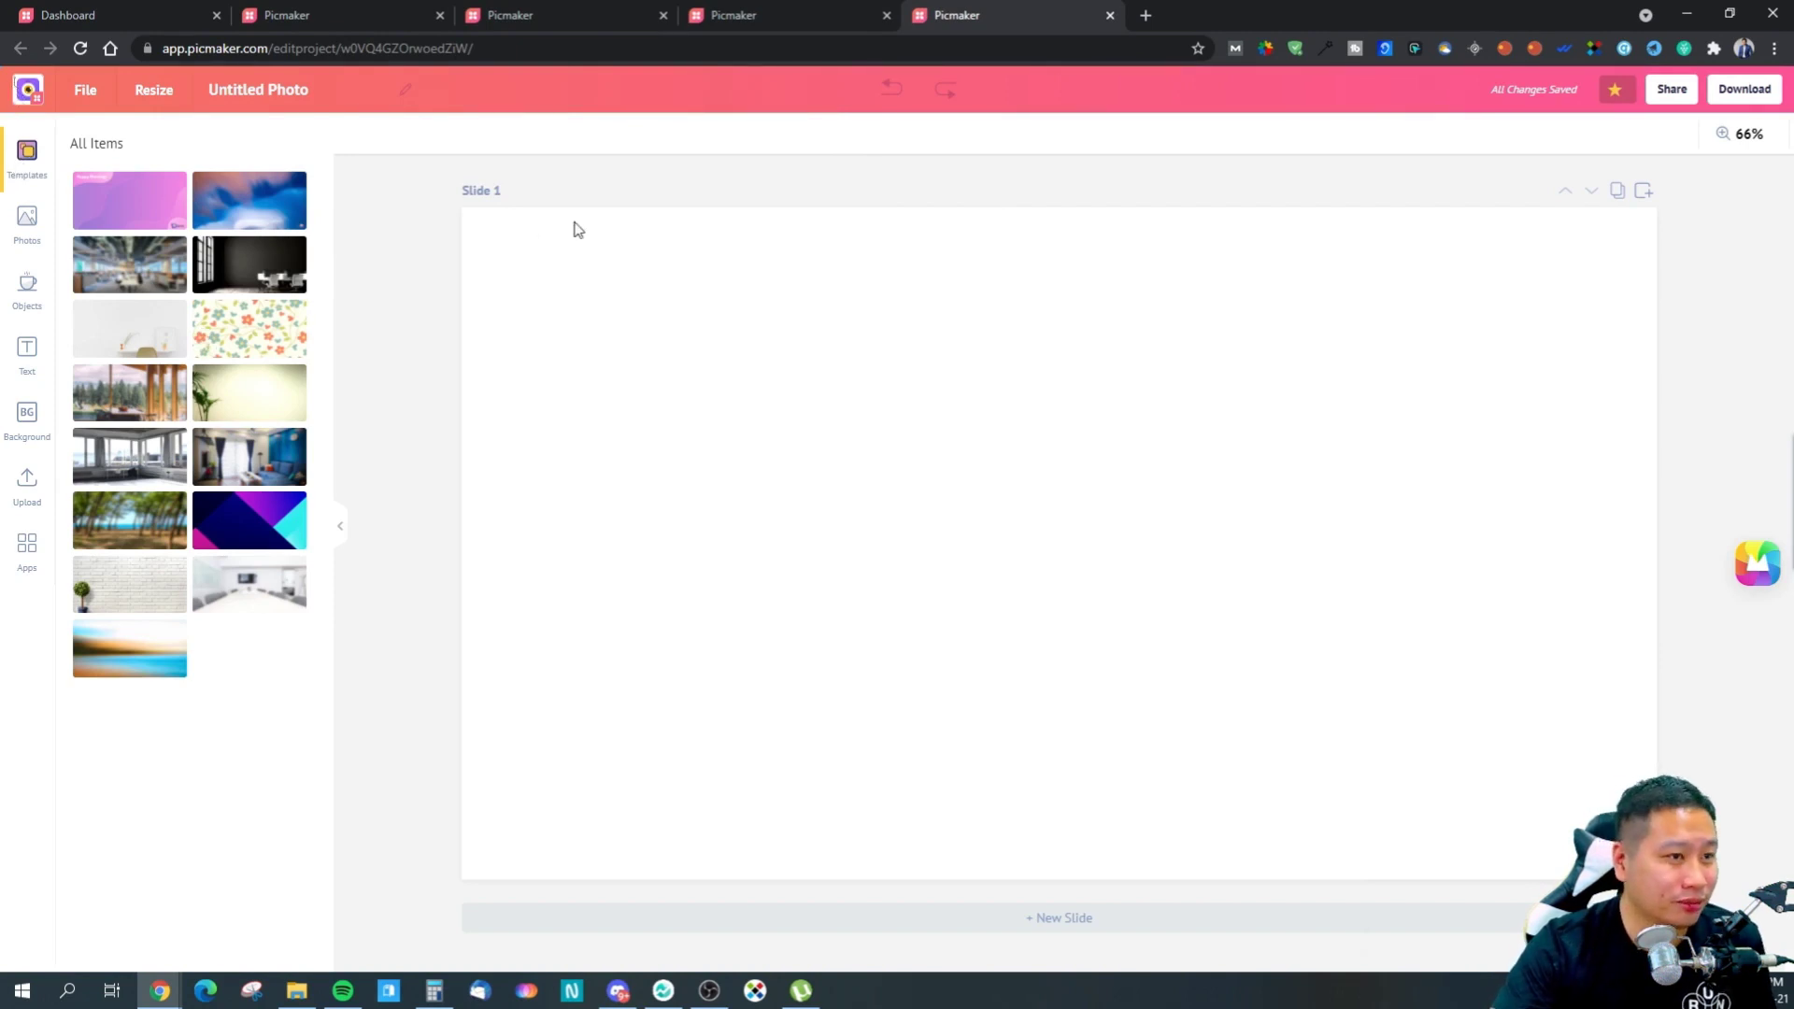
- Try the office, Happy Morning, cloud, geometric and forest-beach backgrounds on the blank slide
{"action": "left_click", "coordinate": [121, 15]}
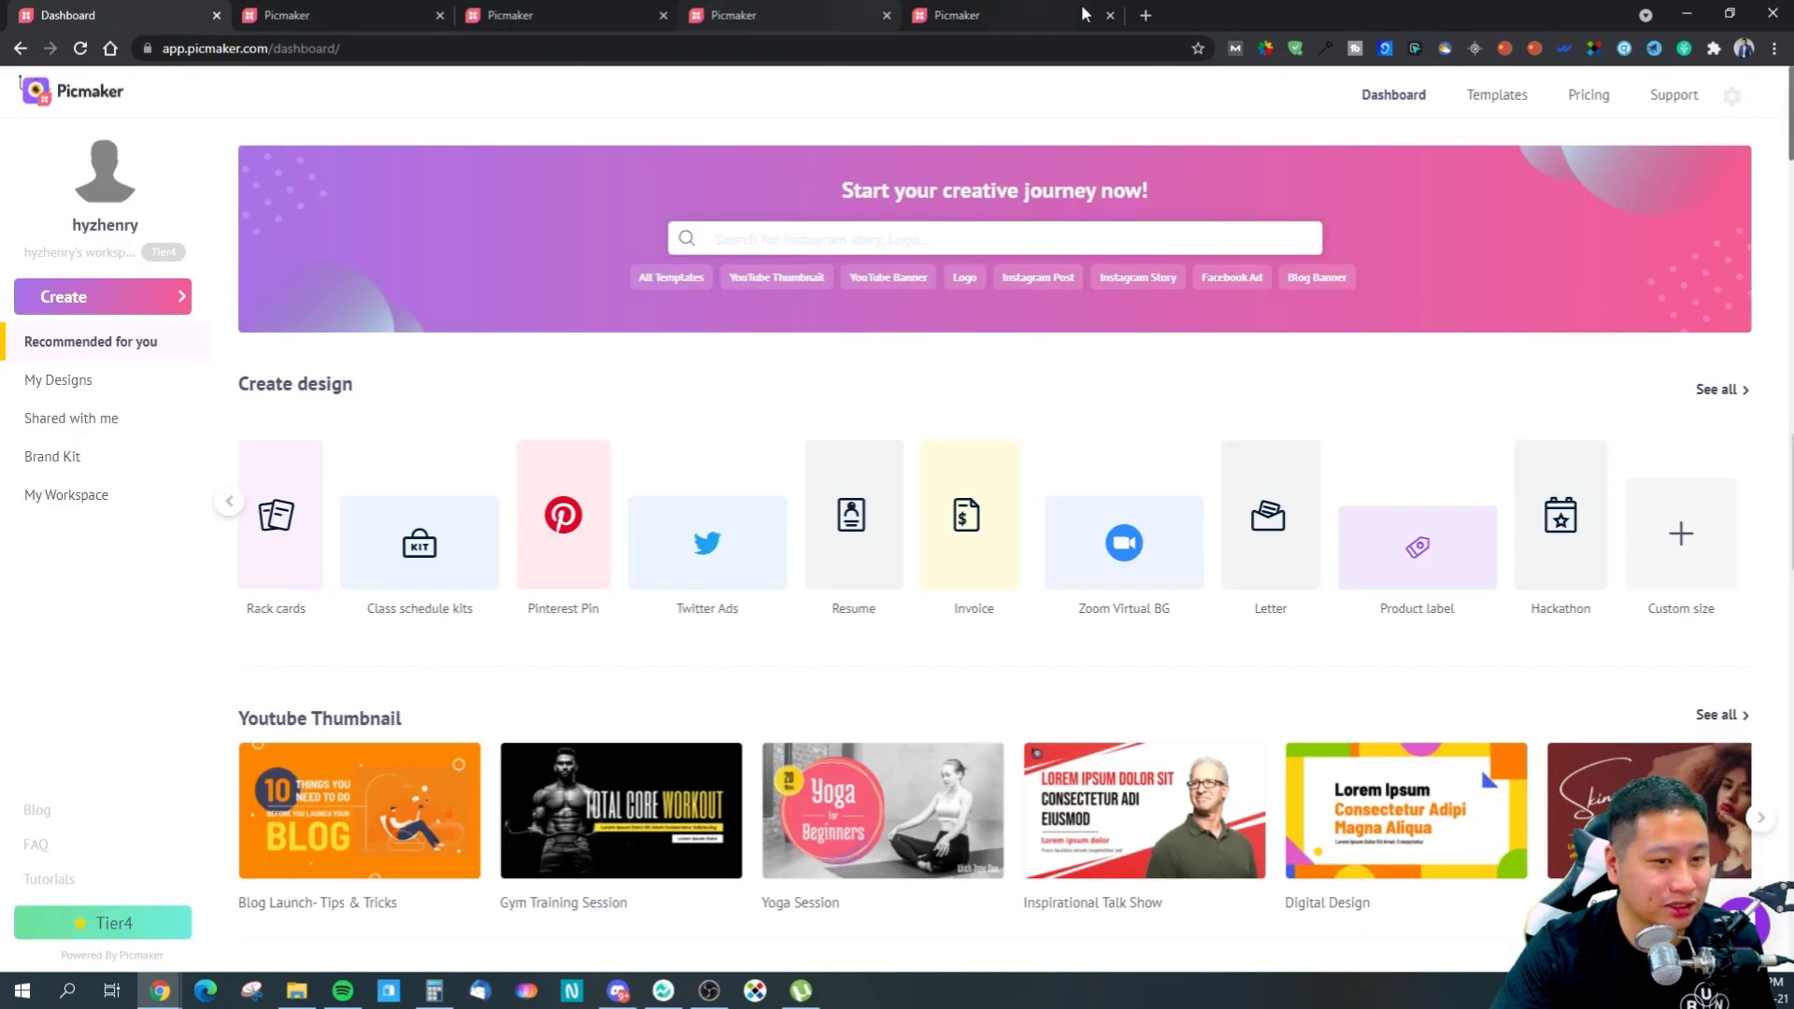
{"action": "left_click", "coordinate": [971, 15]}
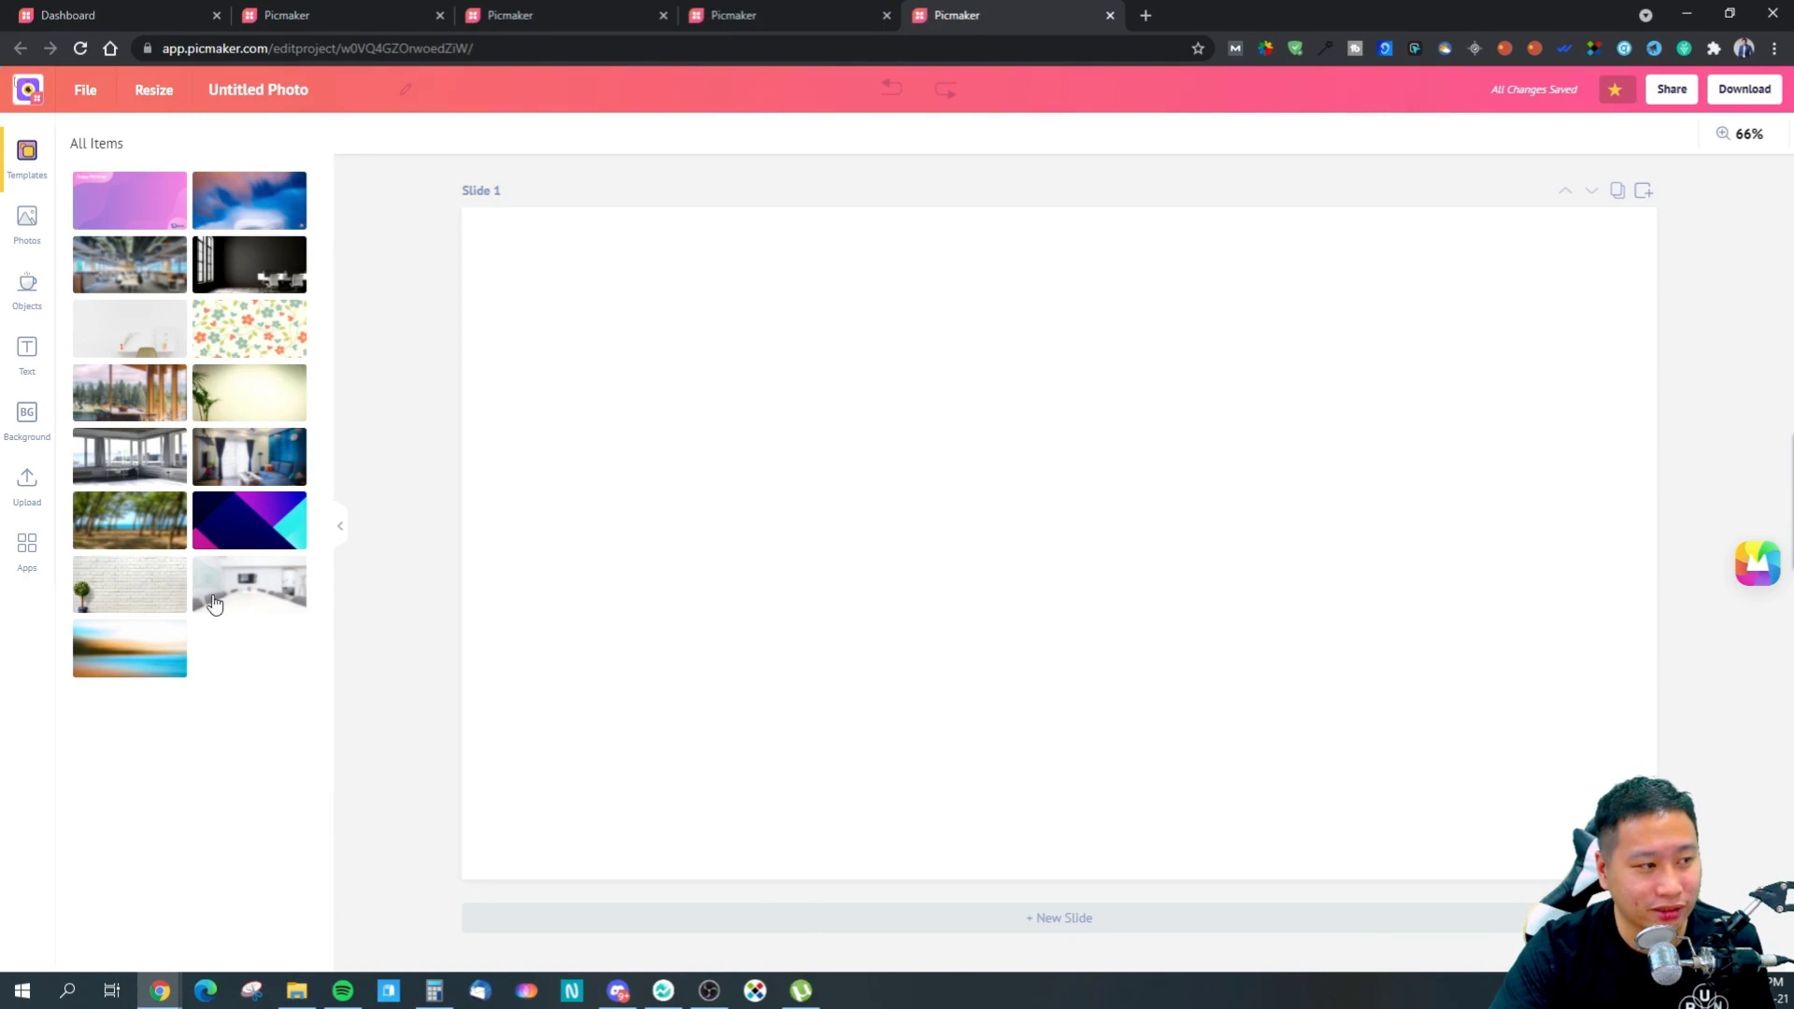
{"action": "left_click", "coordinate": [147, 285]}
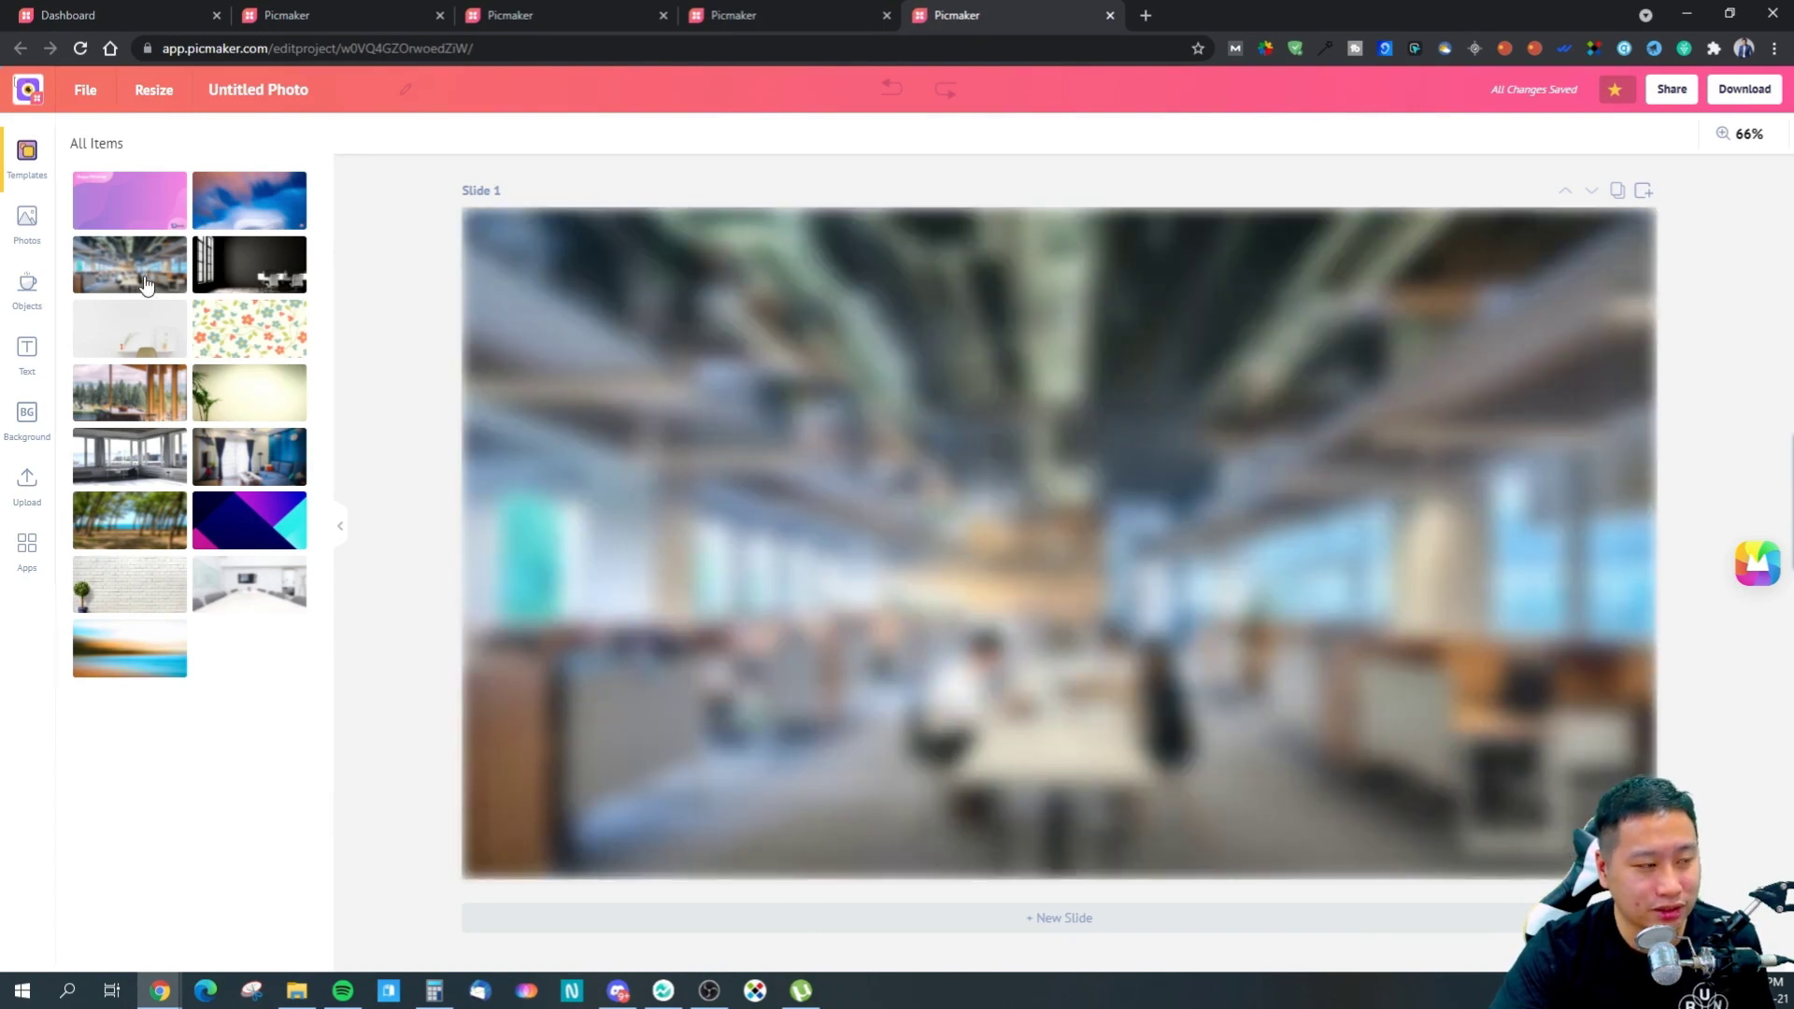
{"action": "left_click", "coordinate": [117, 206]}
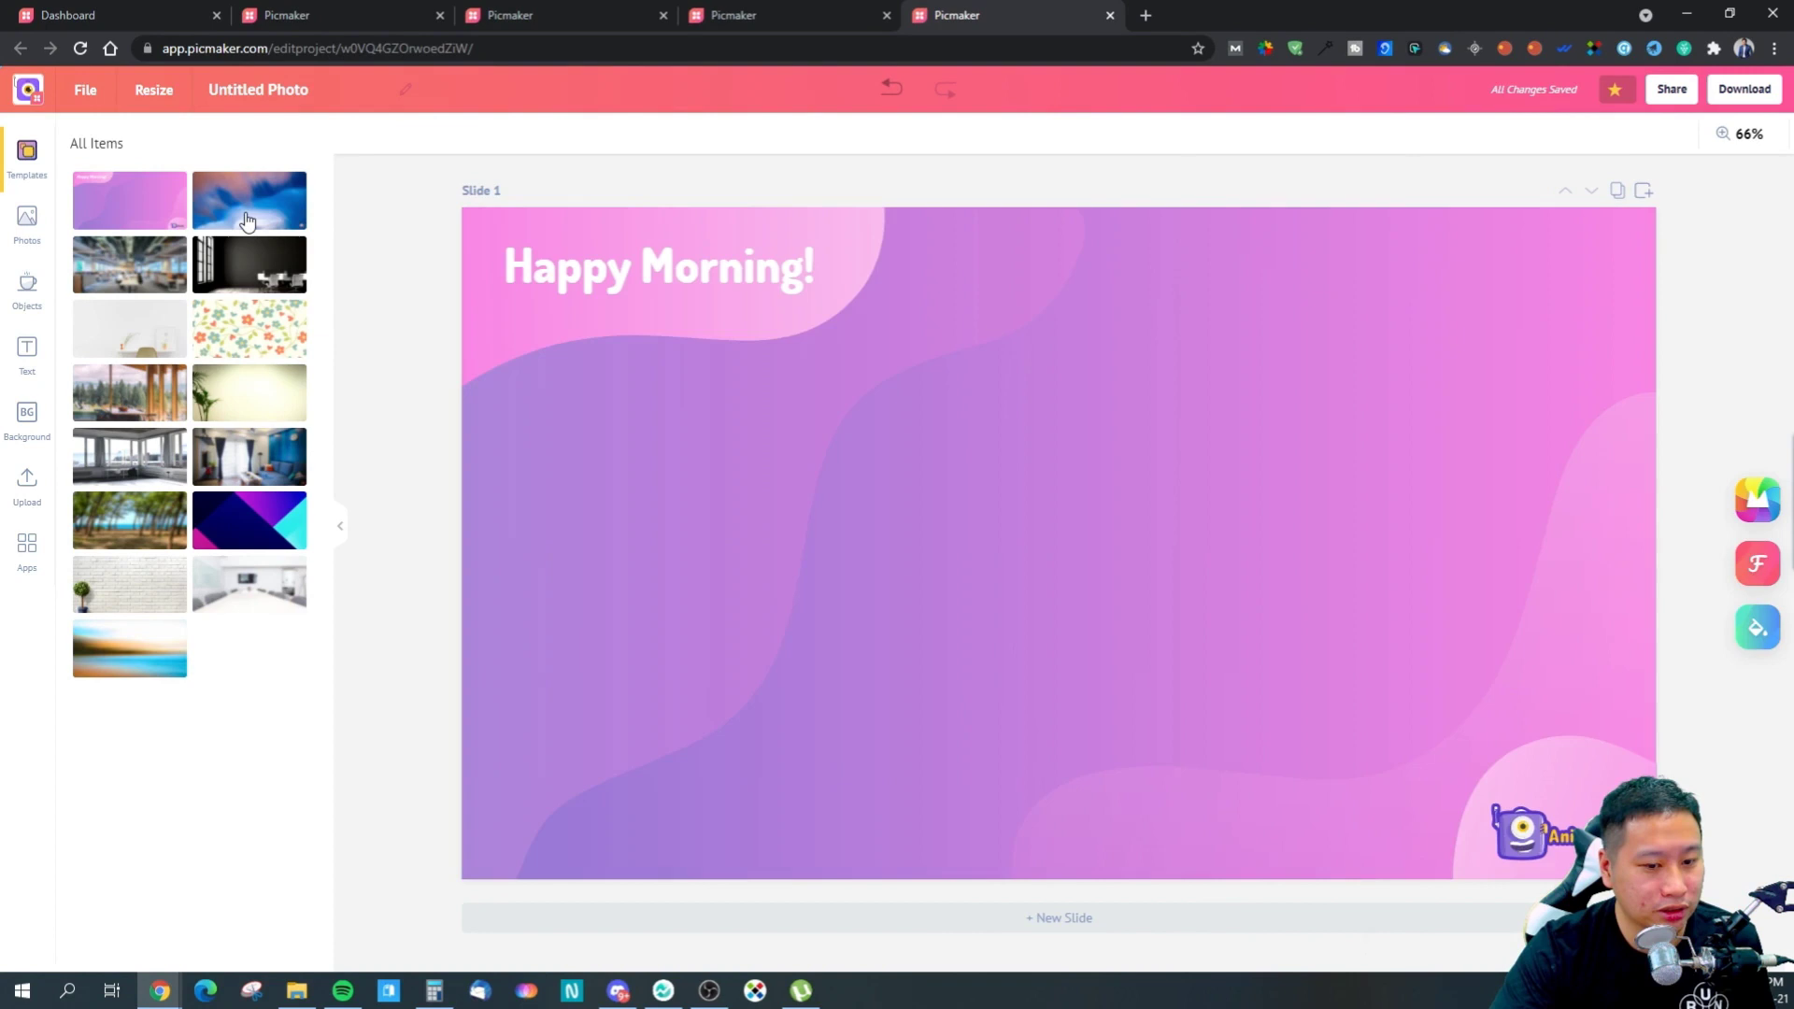
{"action": "left_click", "coordinate": [246, 221]}
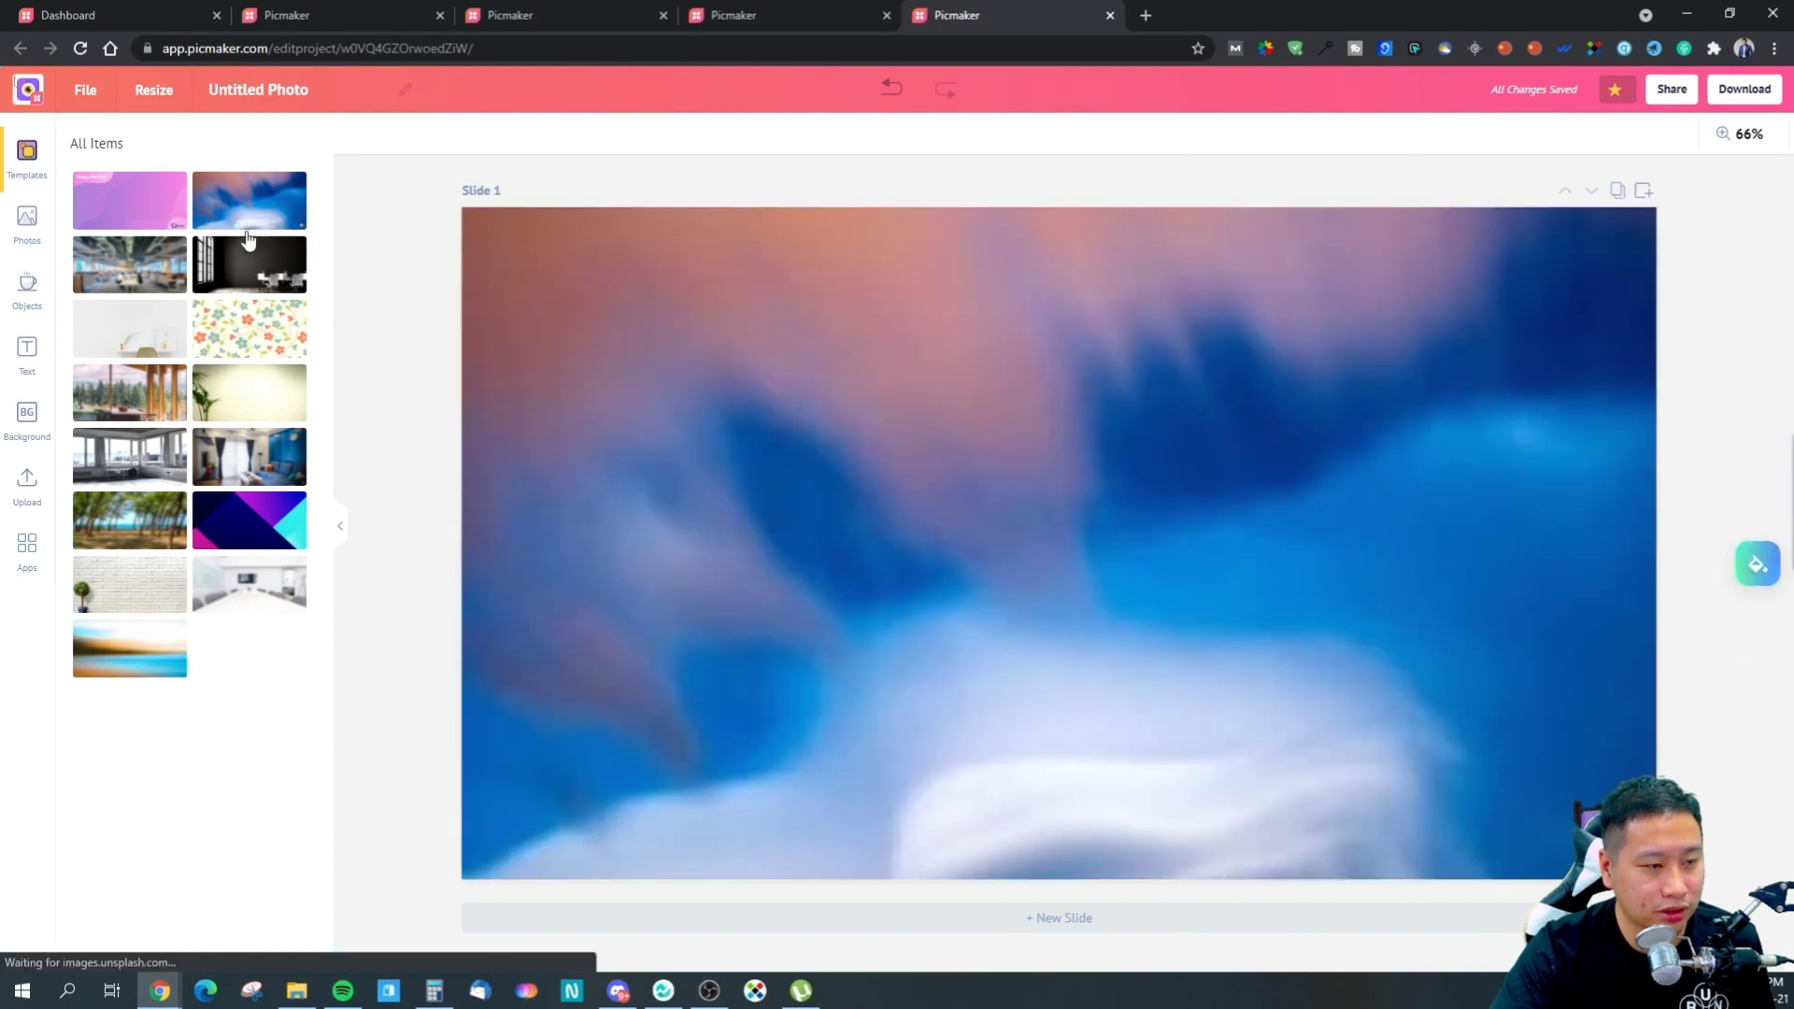
{"action": "left_click", "coordinate": [225, 534]}
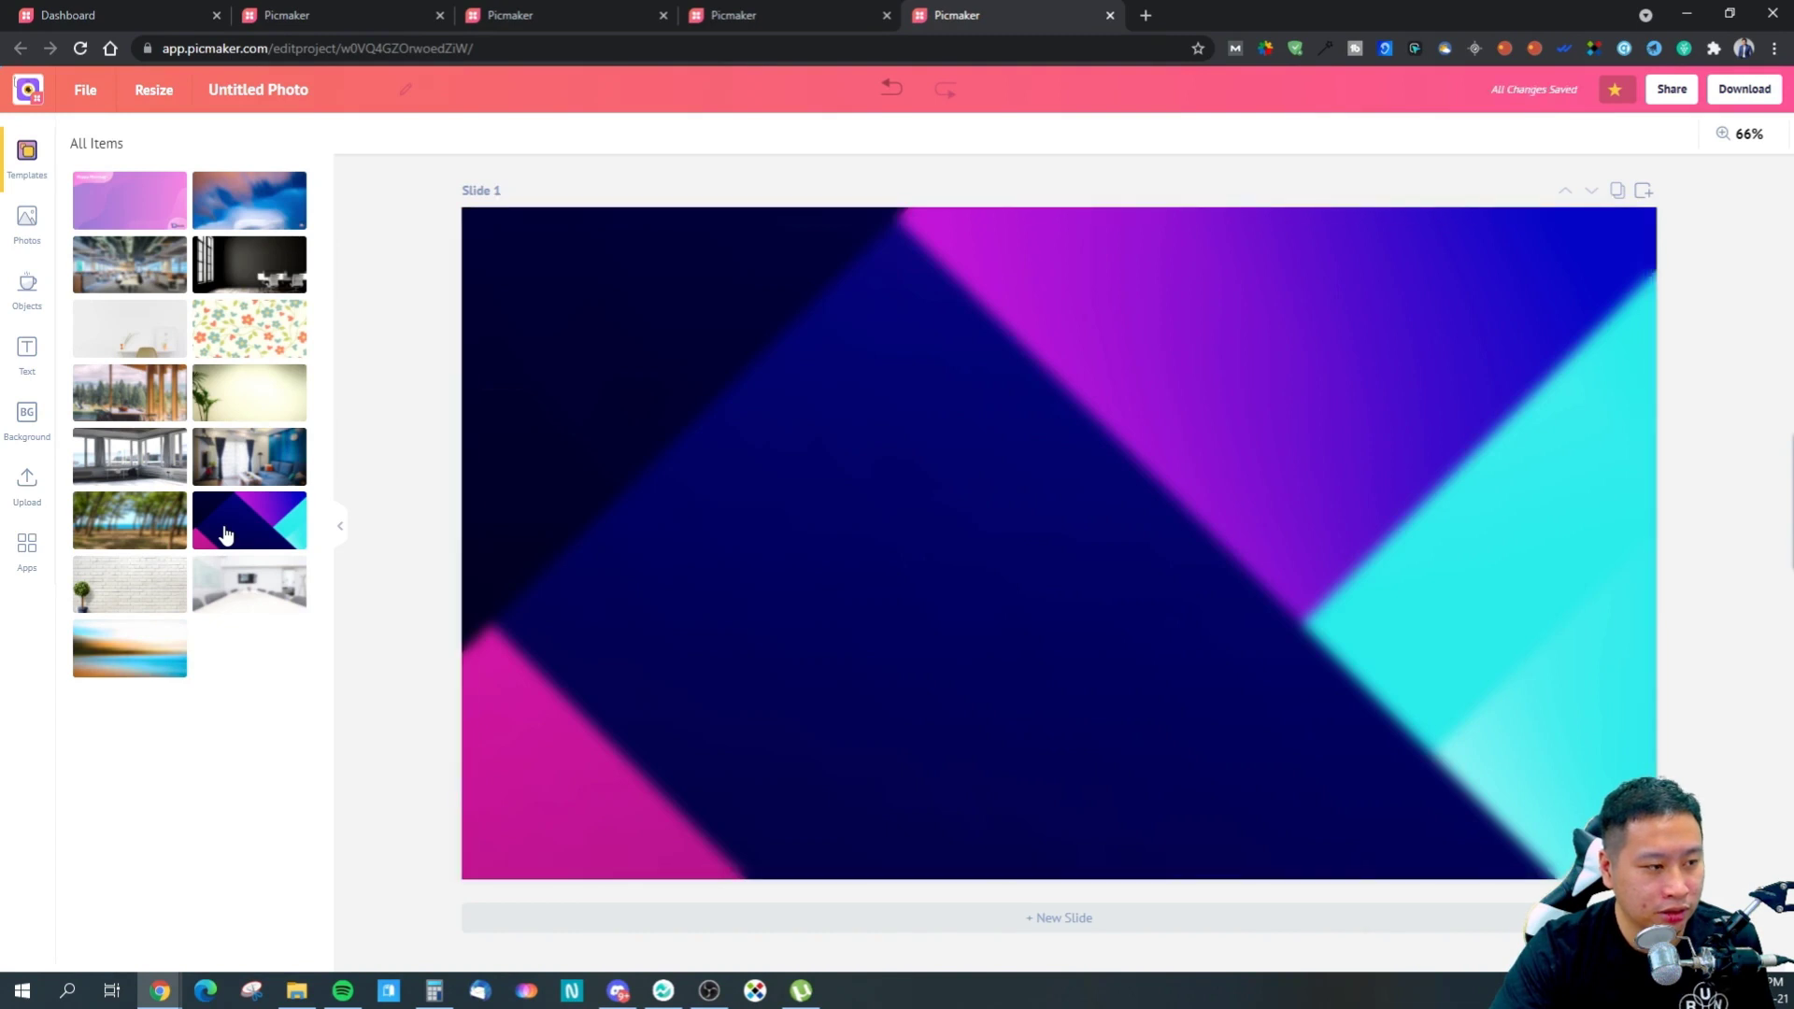
{"action": "left_click", "coordinate": [141, 526]}
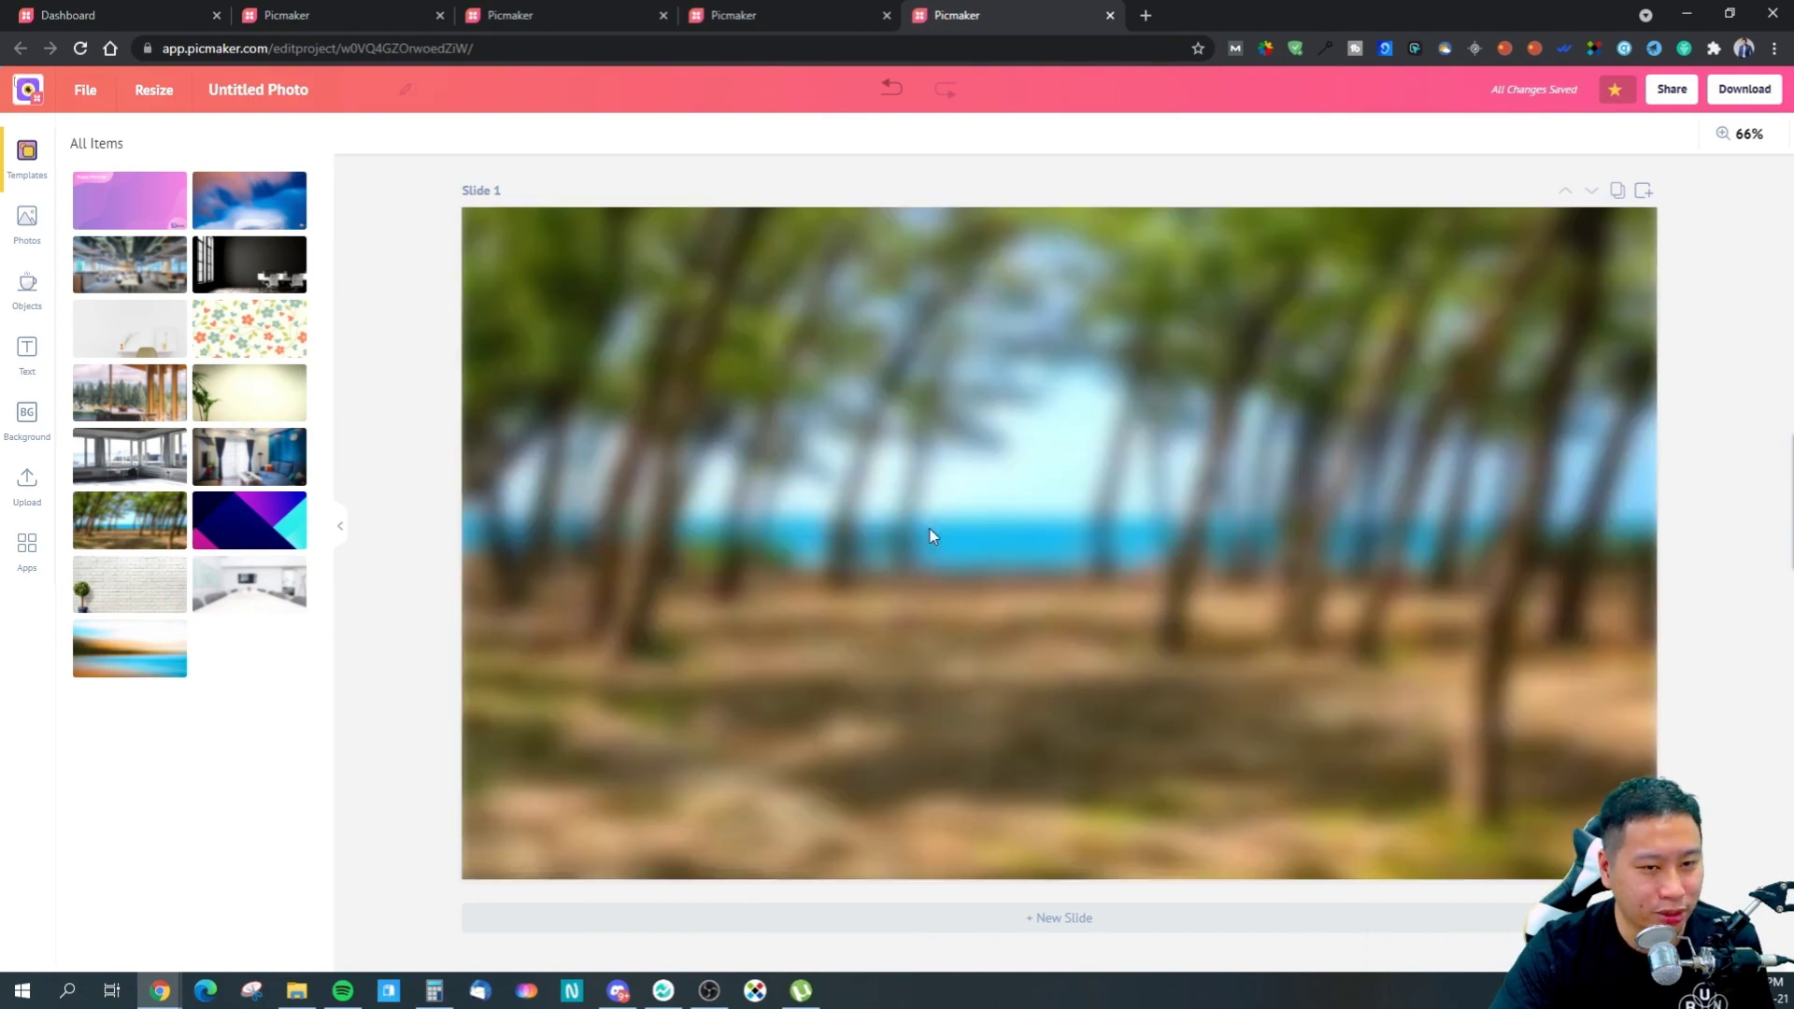
- Apply the cream floral pattern background of coral and teal flowers
{"action": "left_click", "coordinate": [1202, 394]}
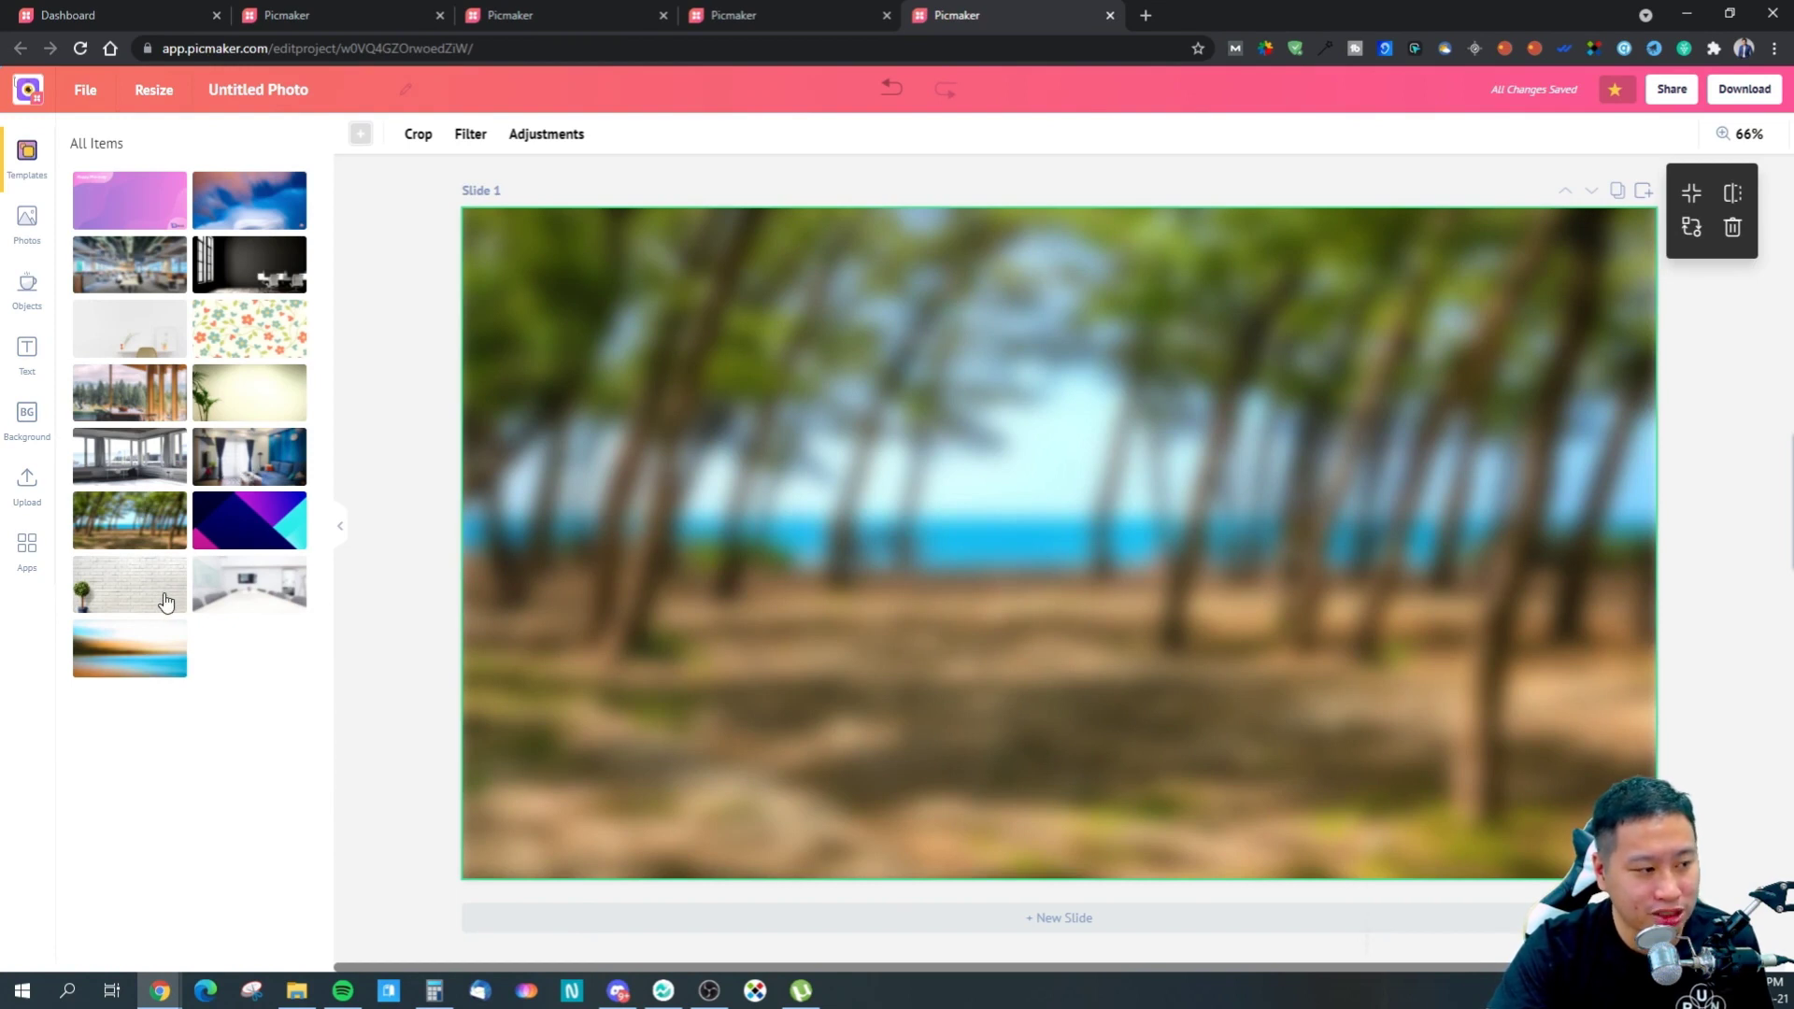
{"action": "left_click", "coordinate": [1758, 469]}
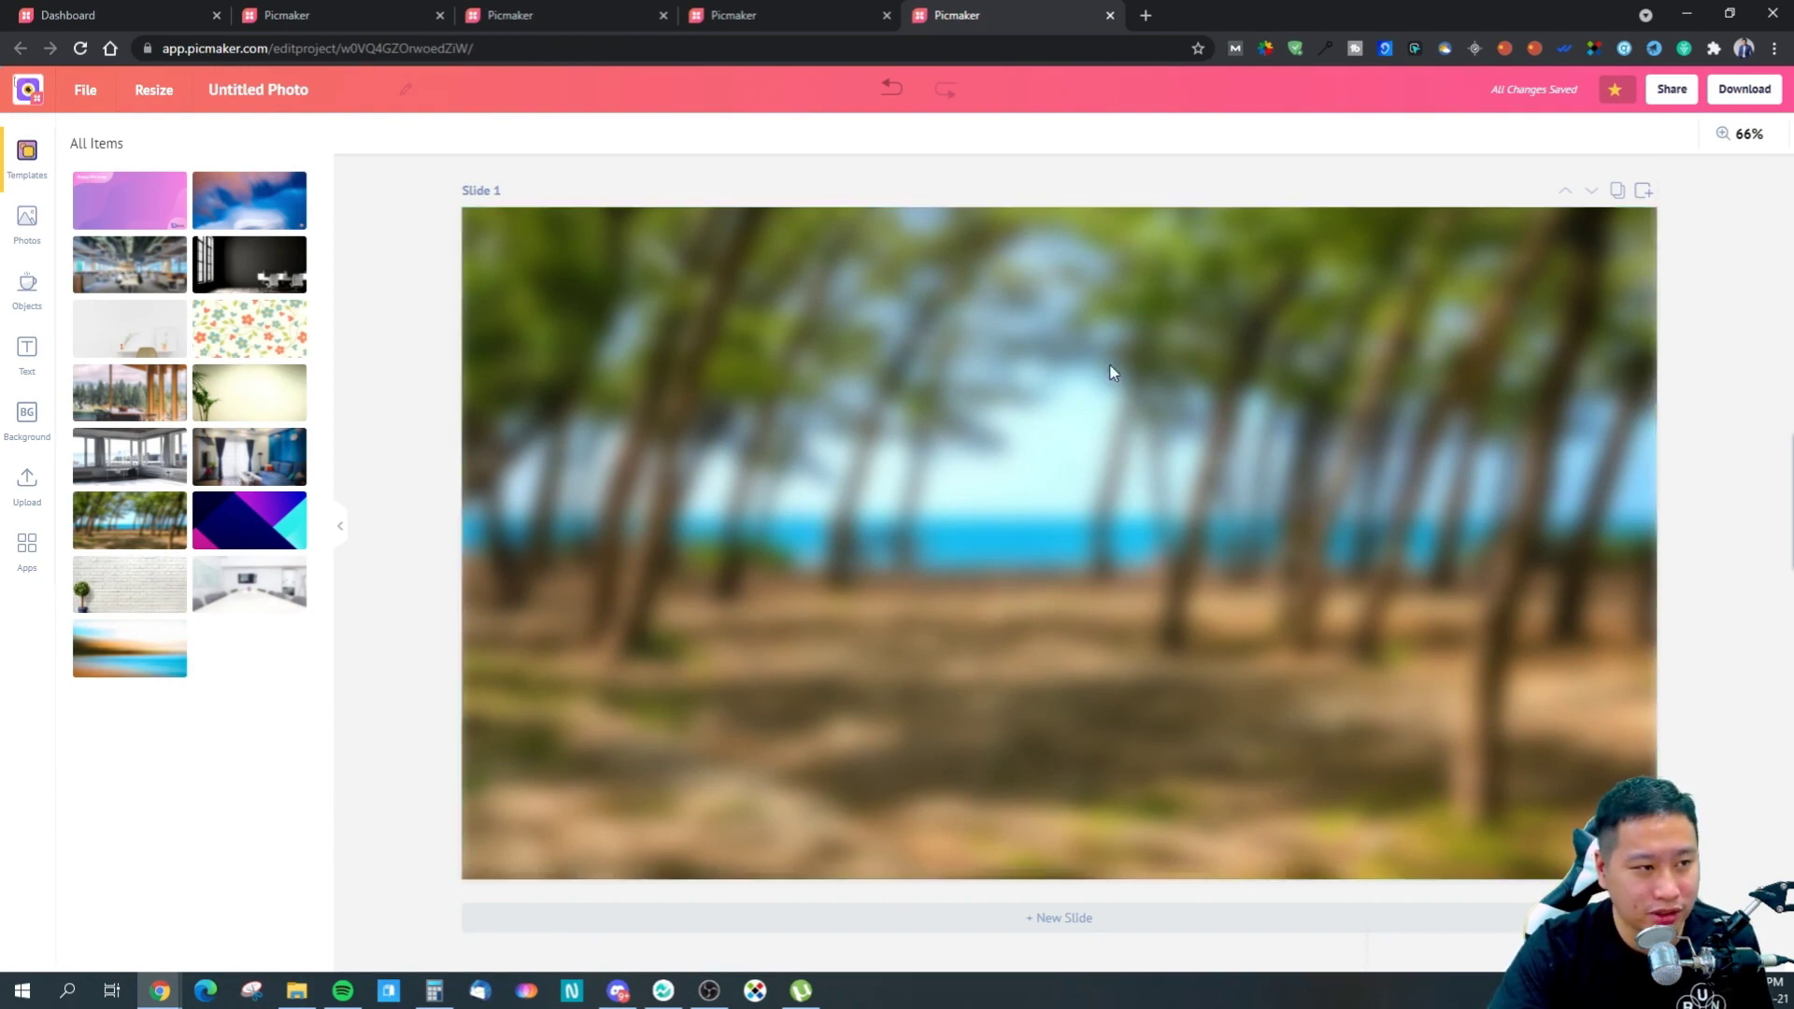
{"action": "left_click", "coordinate": [295, 354]}
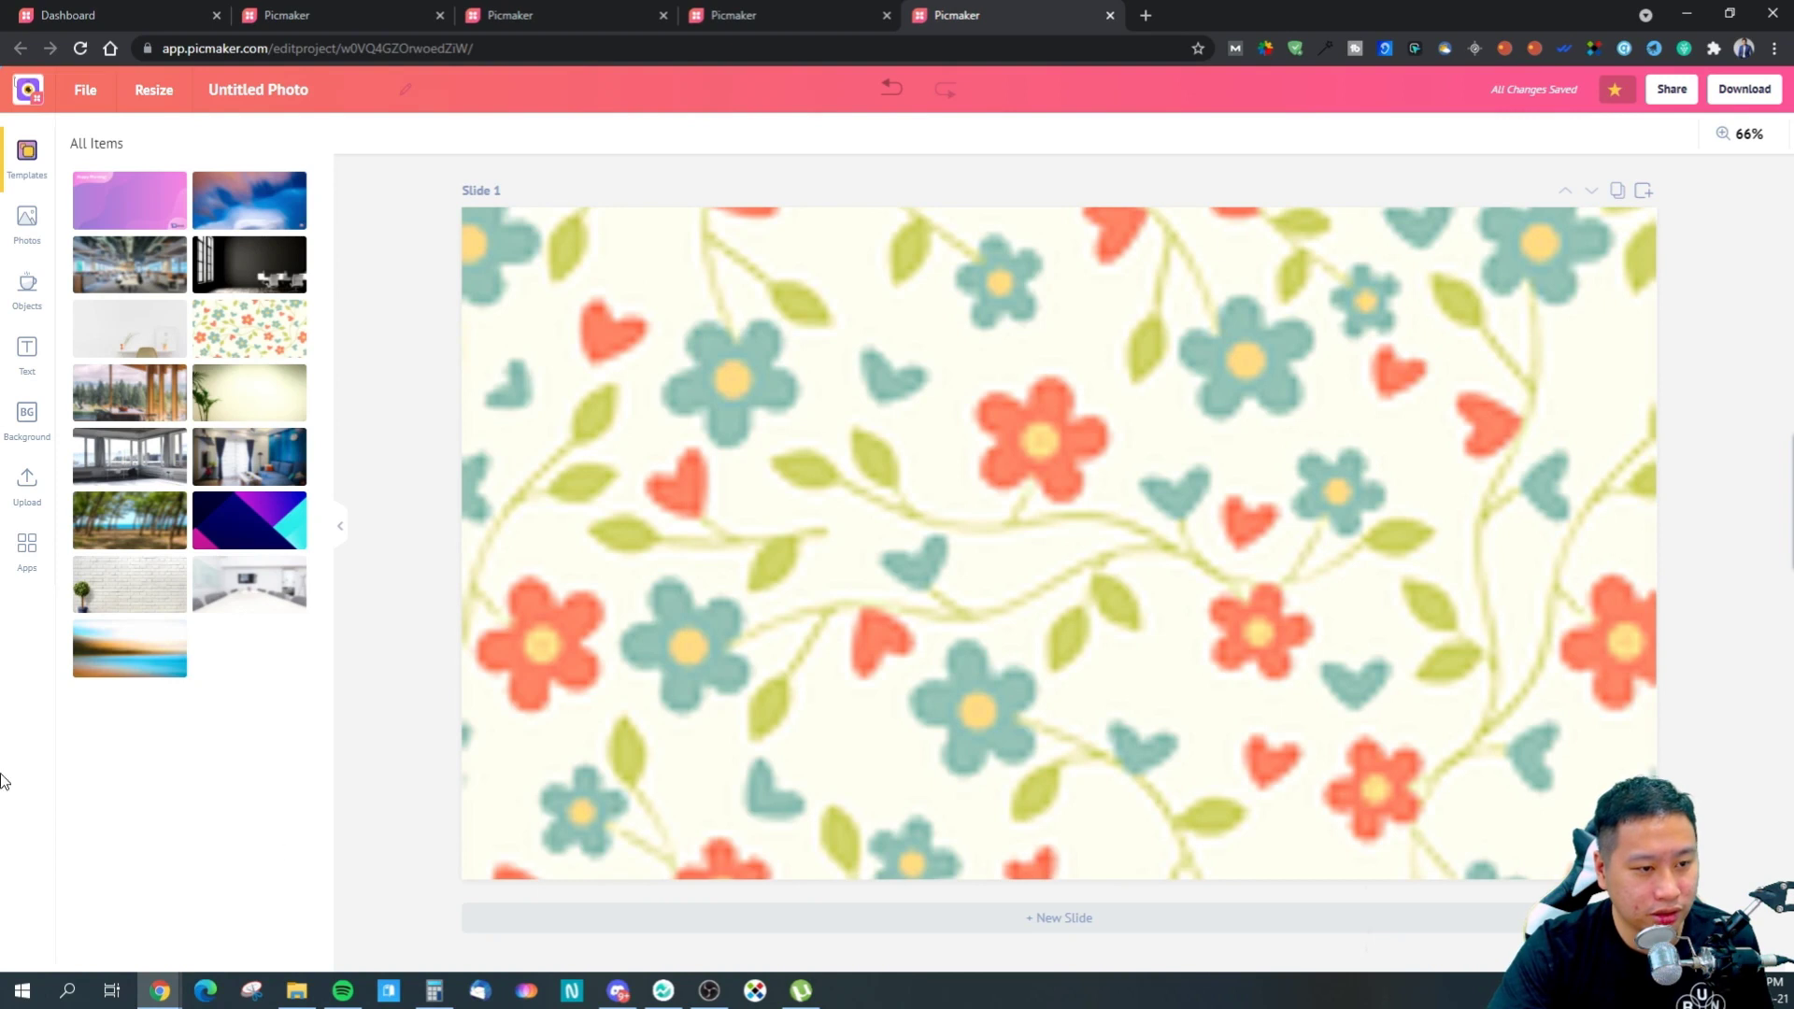
{"action": "left_click", "coordinate": [1072, 553]}
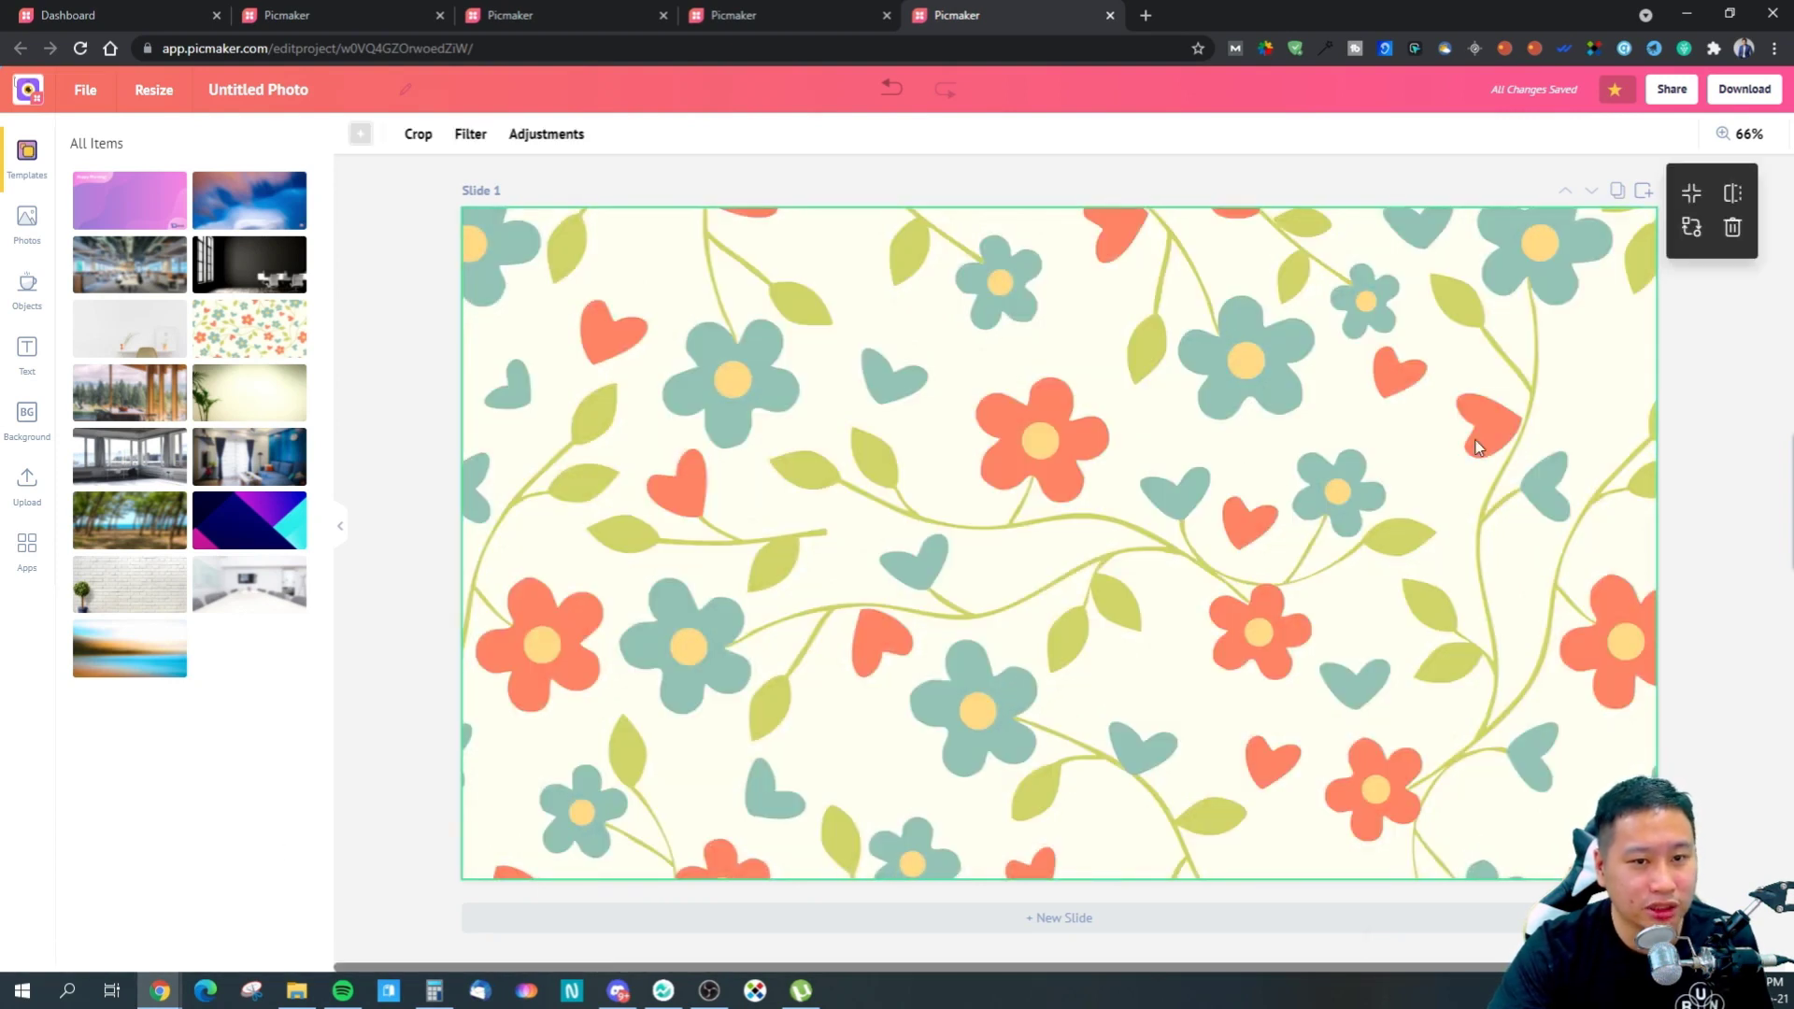
- Slightly blur the floral background, then switch to the offline end-screen design
{"action": "left_click", "coordinate": [539, 140]}
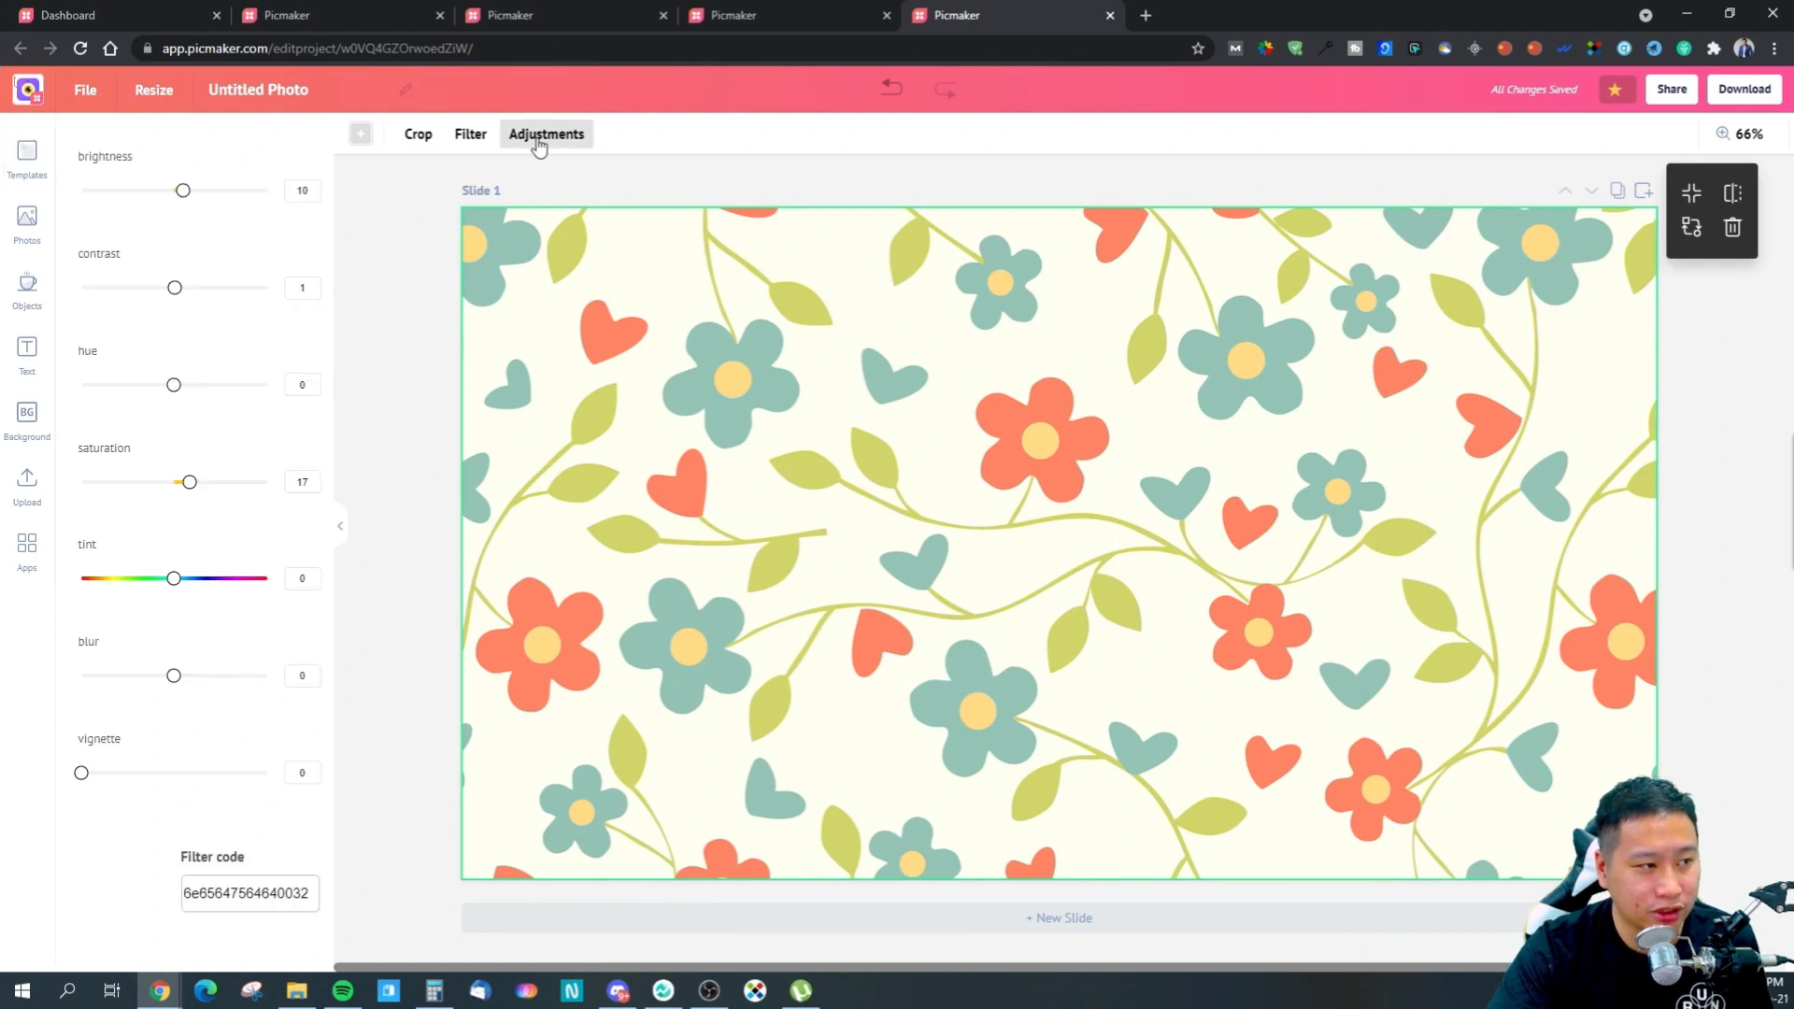
{"action": "left_click_drag", "start_coordinate": [174, 676], "coordinate": [176, 691]}
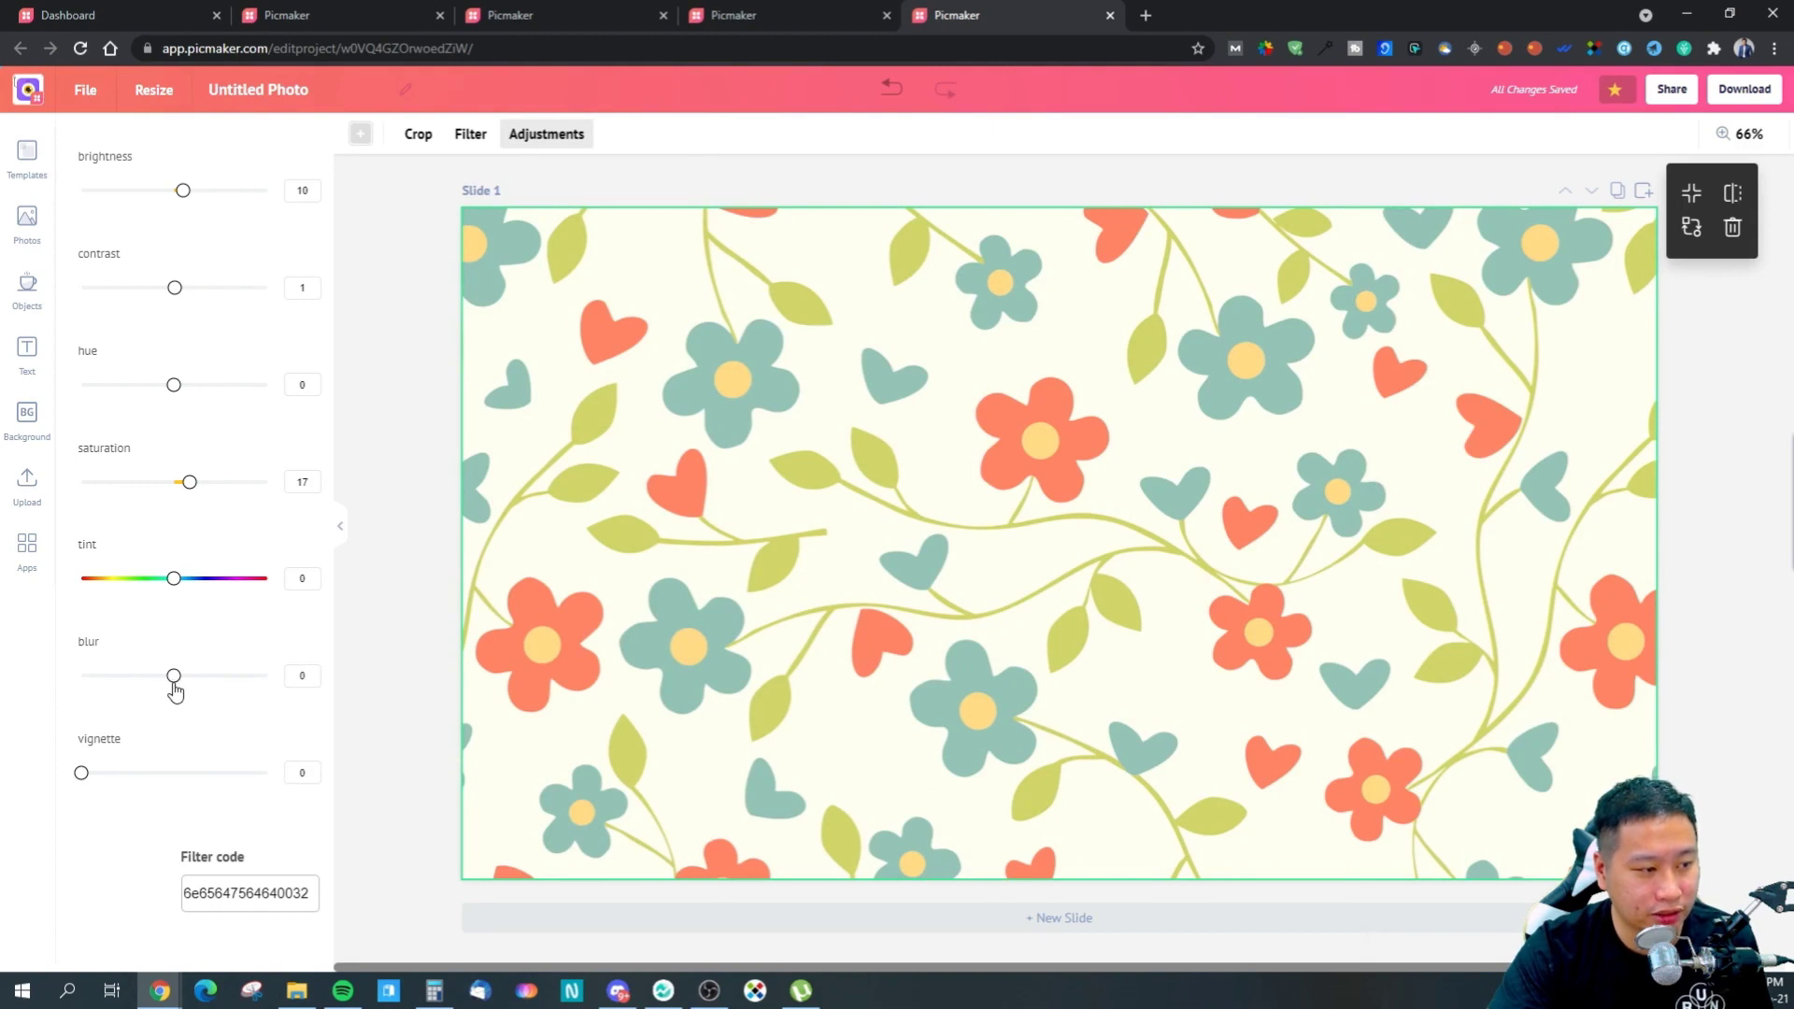
{"action": "left_click", "coordinate": [444, 478]}
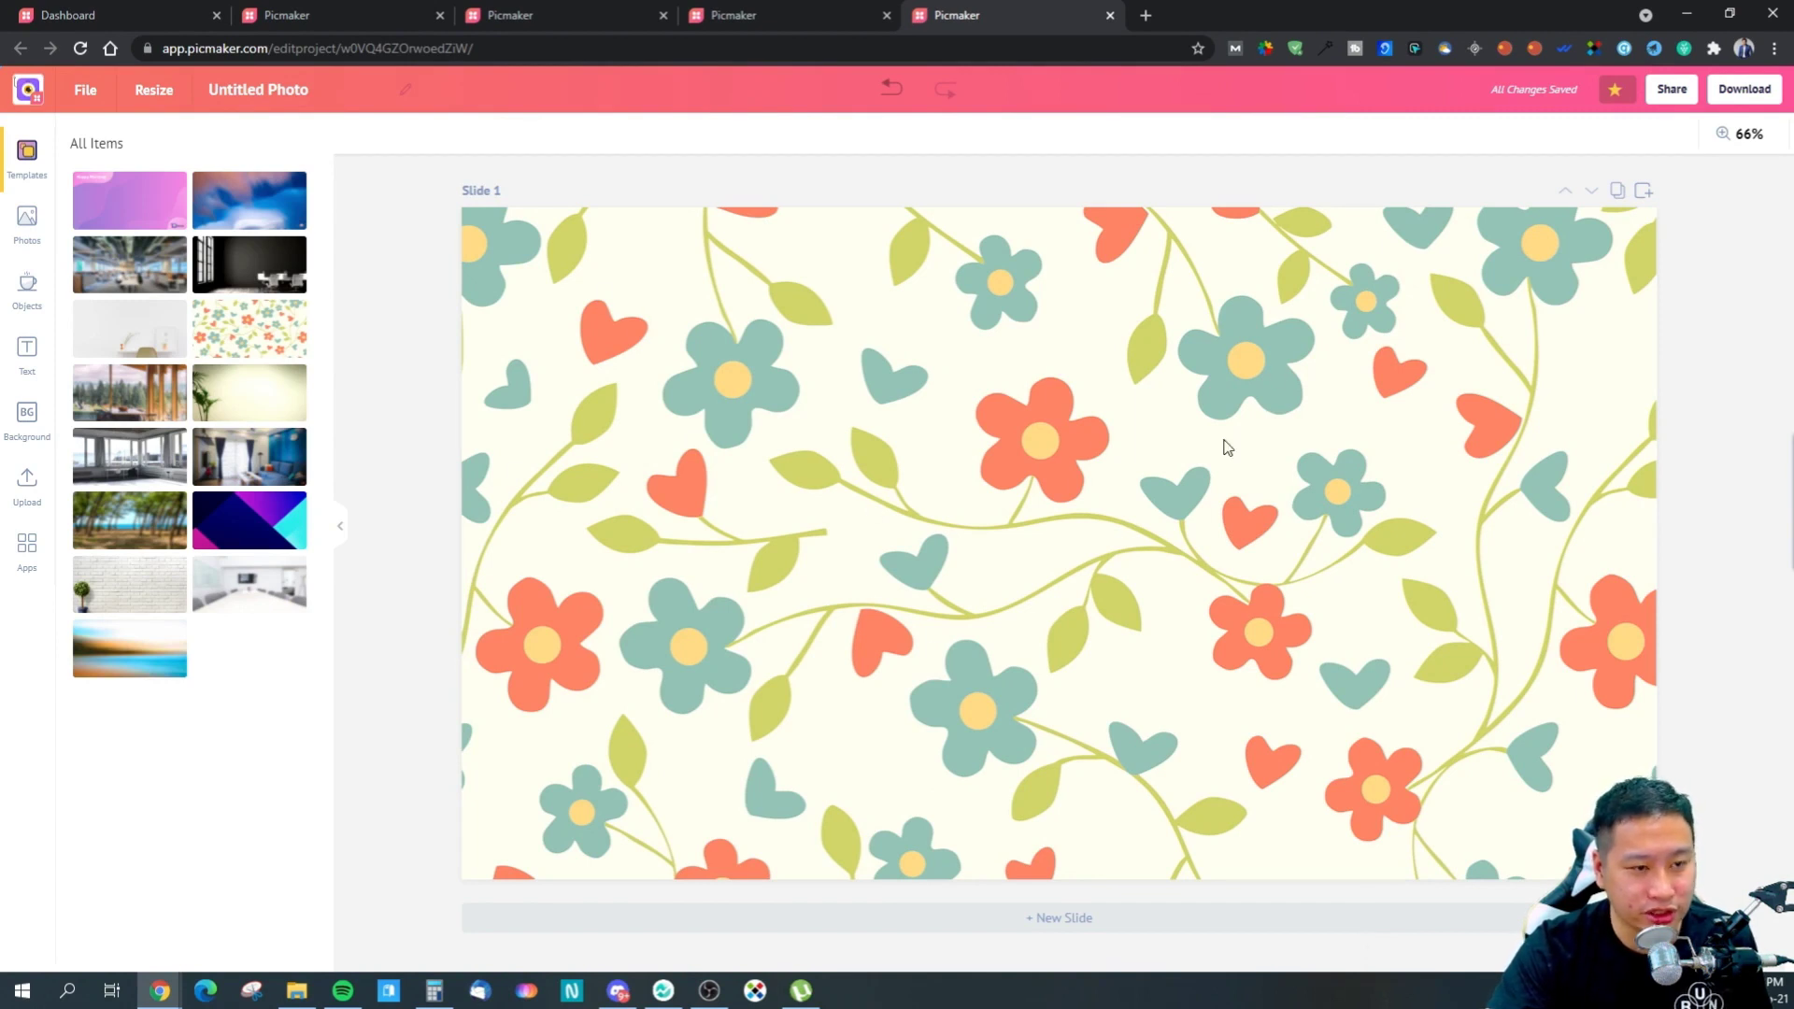
{"action": "left_click", "coordinate": [1453, 492]}
{"action": "left_click", "coordinate": [1754, 452]}
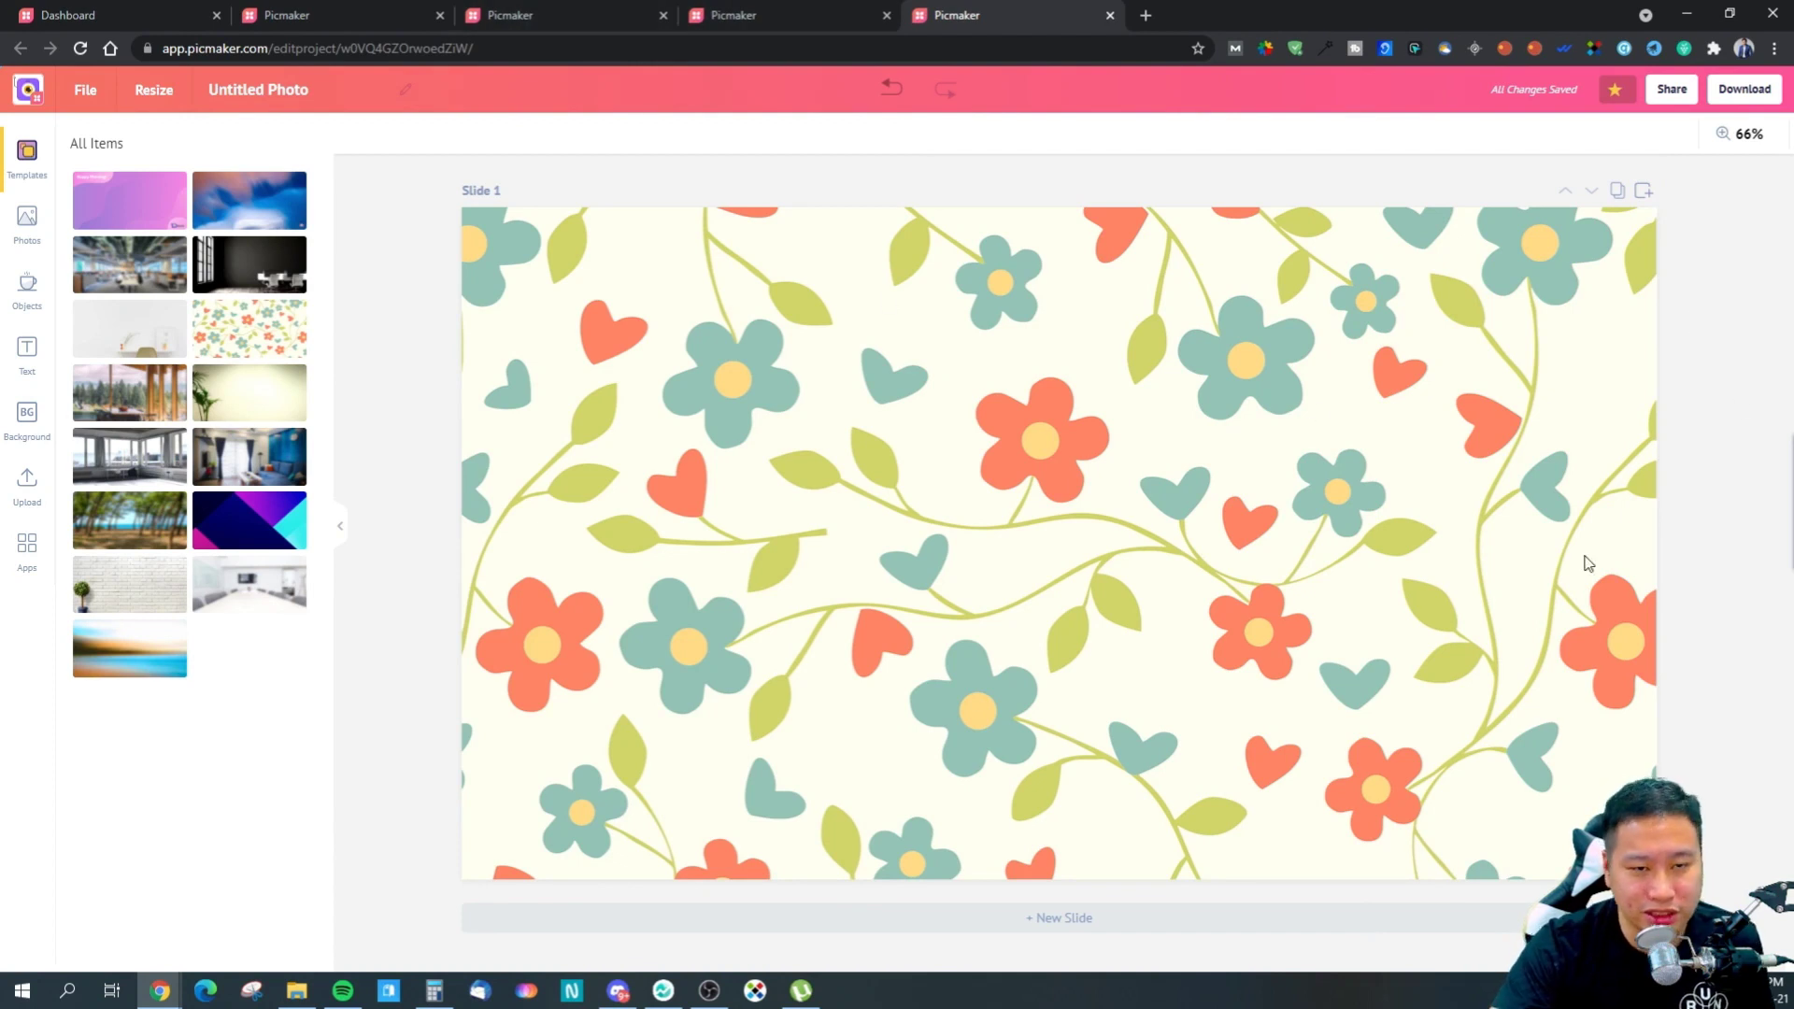
{"action": "left_click", "coordinate": [728, 9]}
{"action": "left_click", "coordinate": [624, 17]}
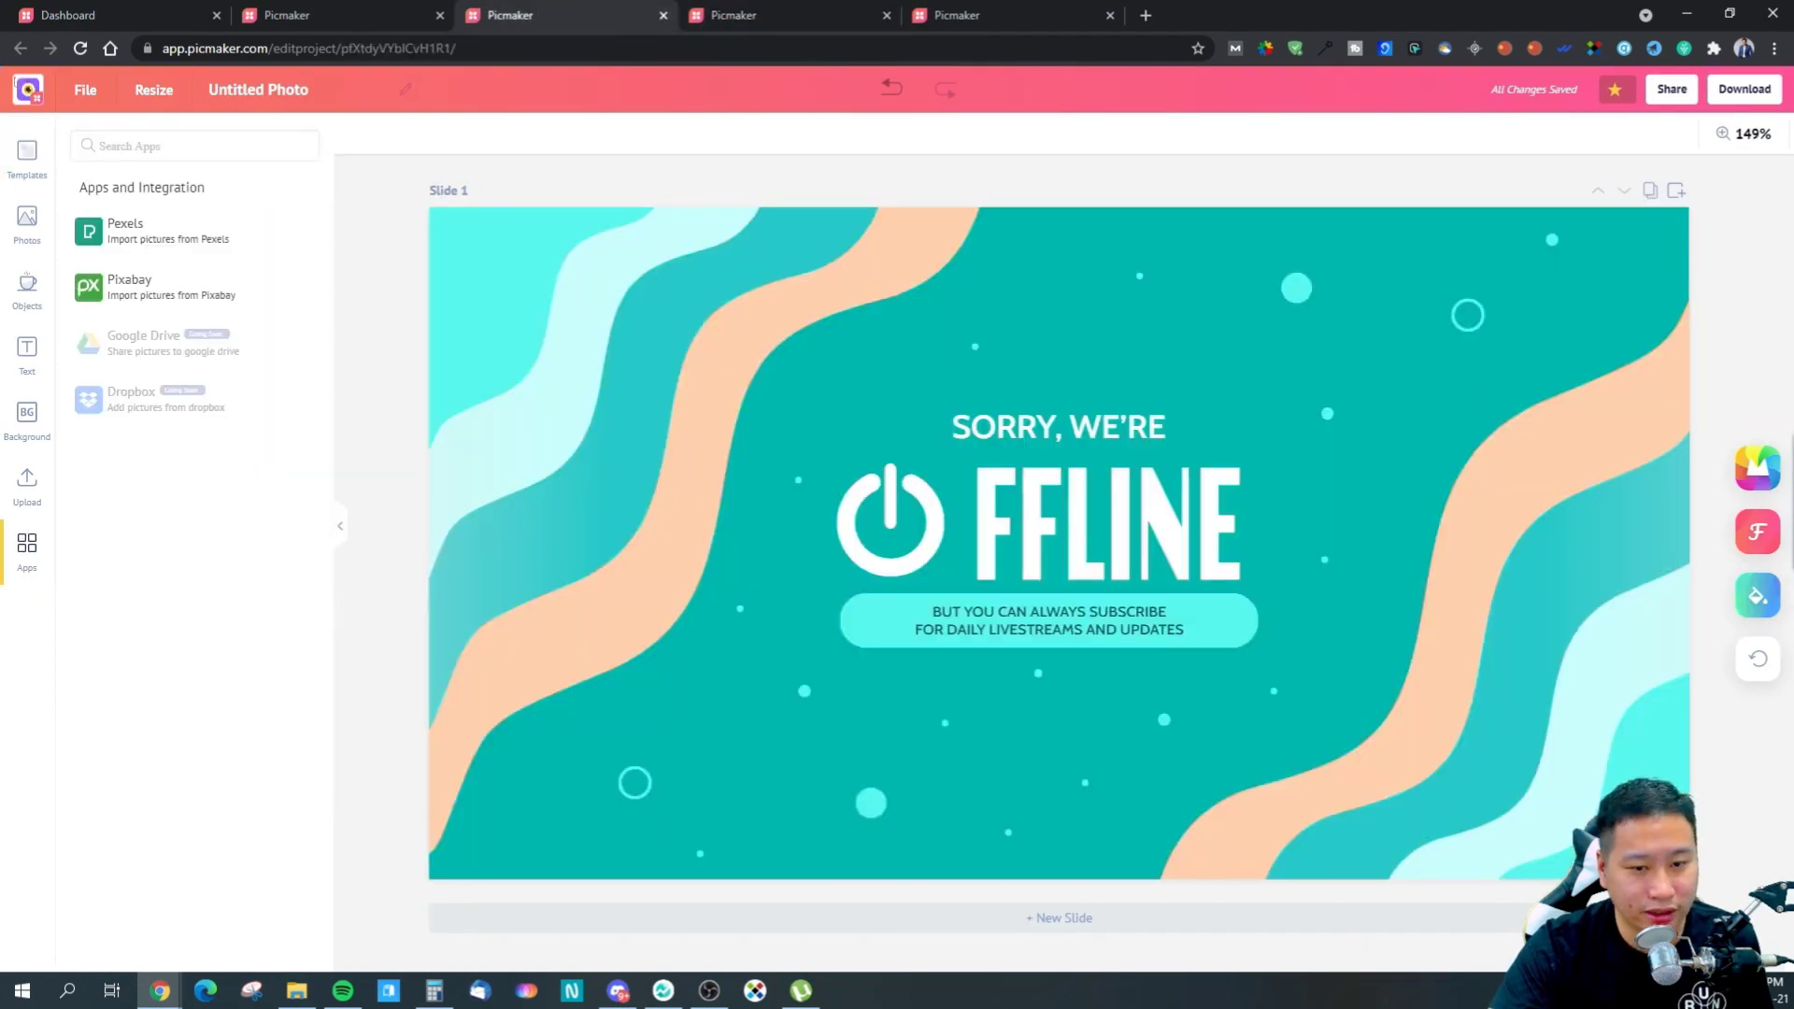
- Recolour the offline end screen twice with MAD AI, then load the Marcel's Gaming Paradise template
{"action": "left_click", "coordinate": [1749, 470]}
{"action": "left_click", "coordinate": [1749, 470]}
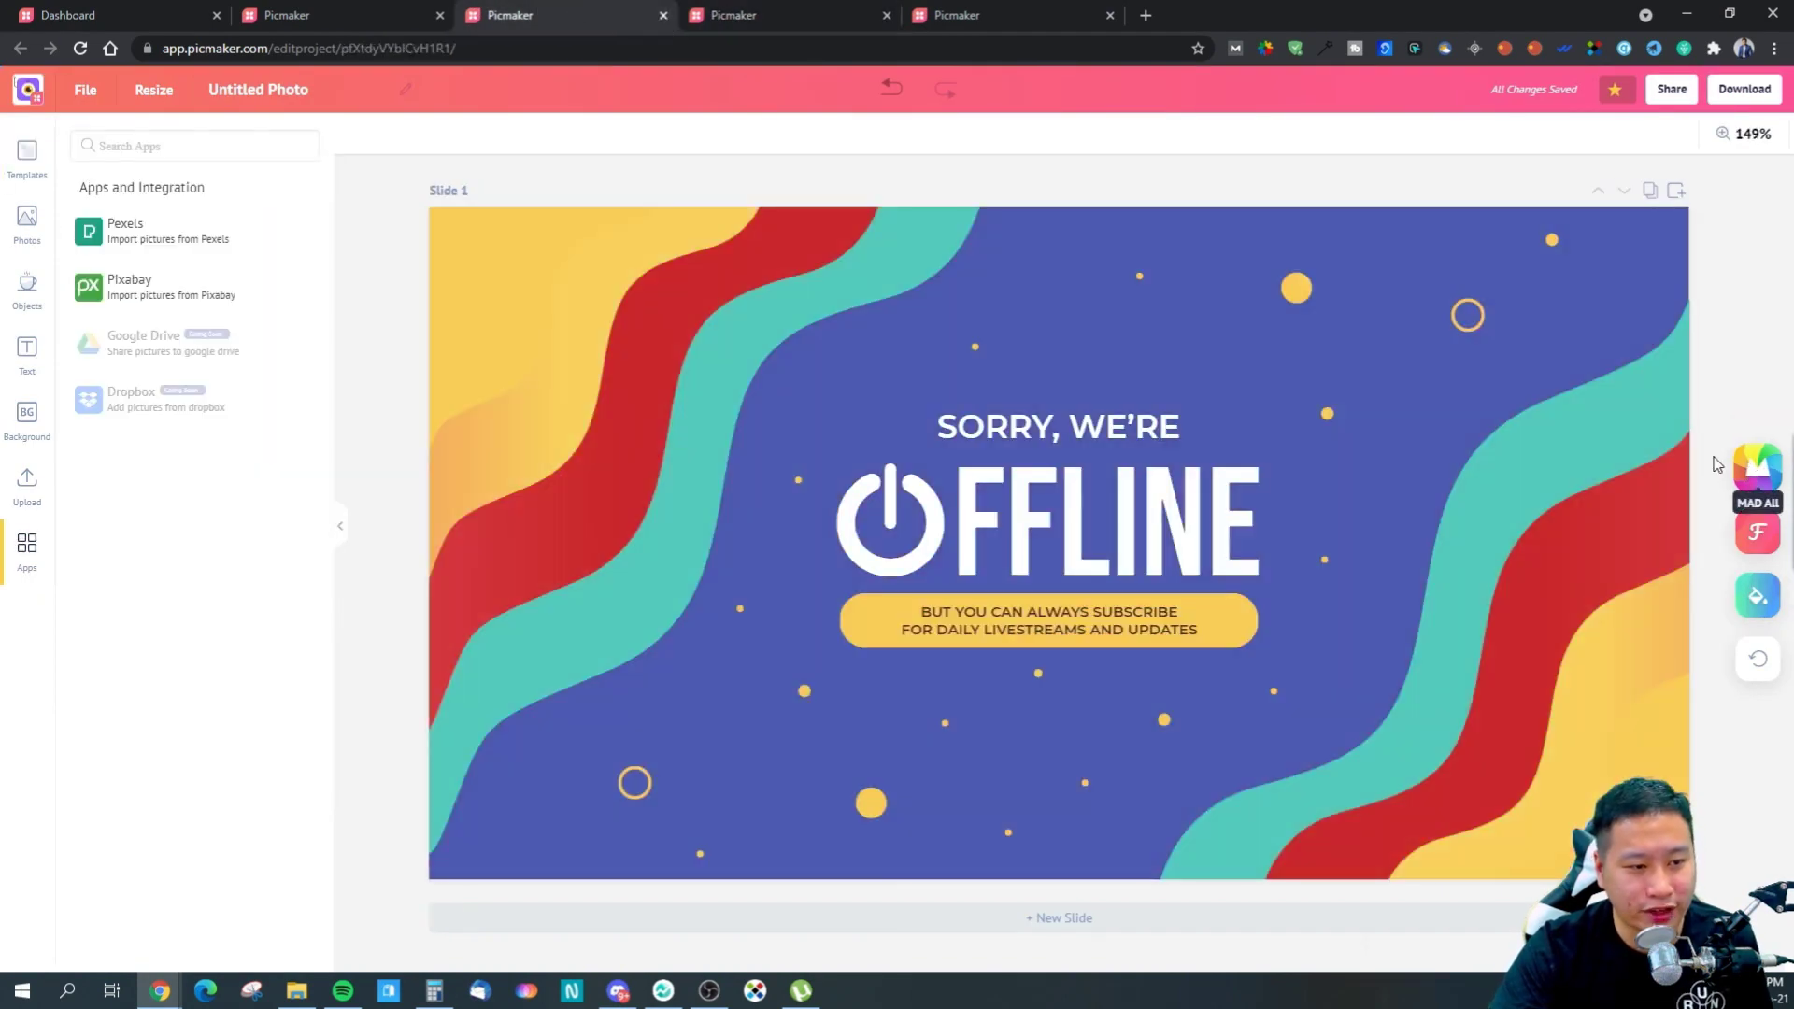
{"action": "left_click", "coordinate": [27, 152]}
{"action": "left_click", "coordinate": [142, 215]}
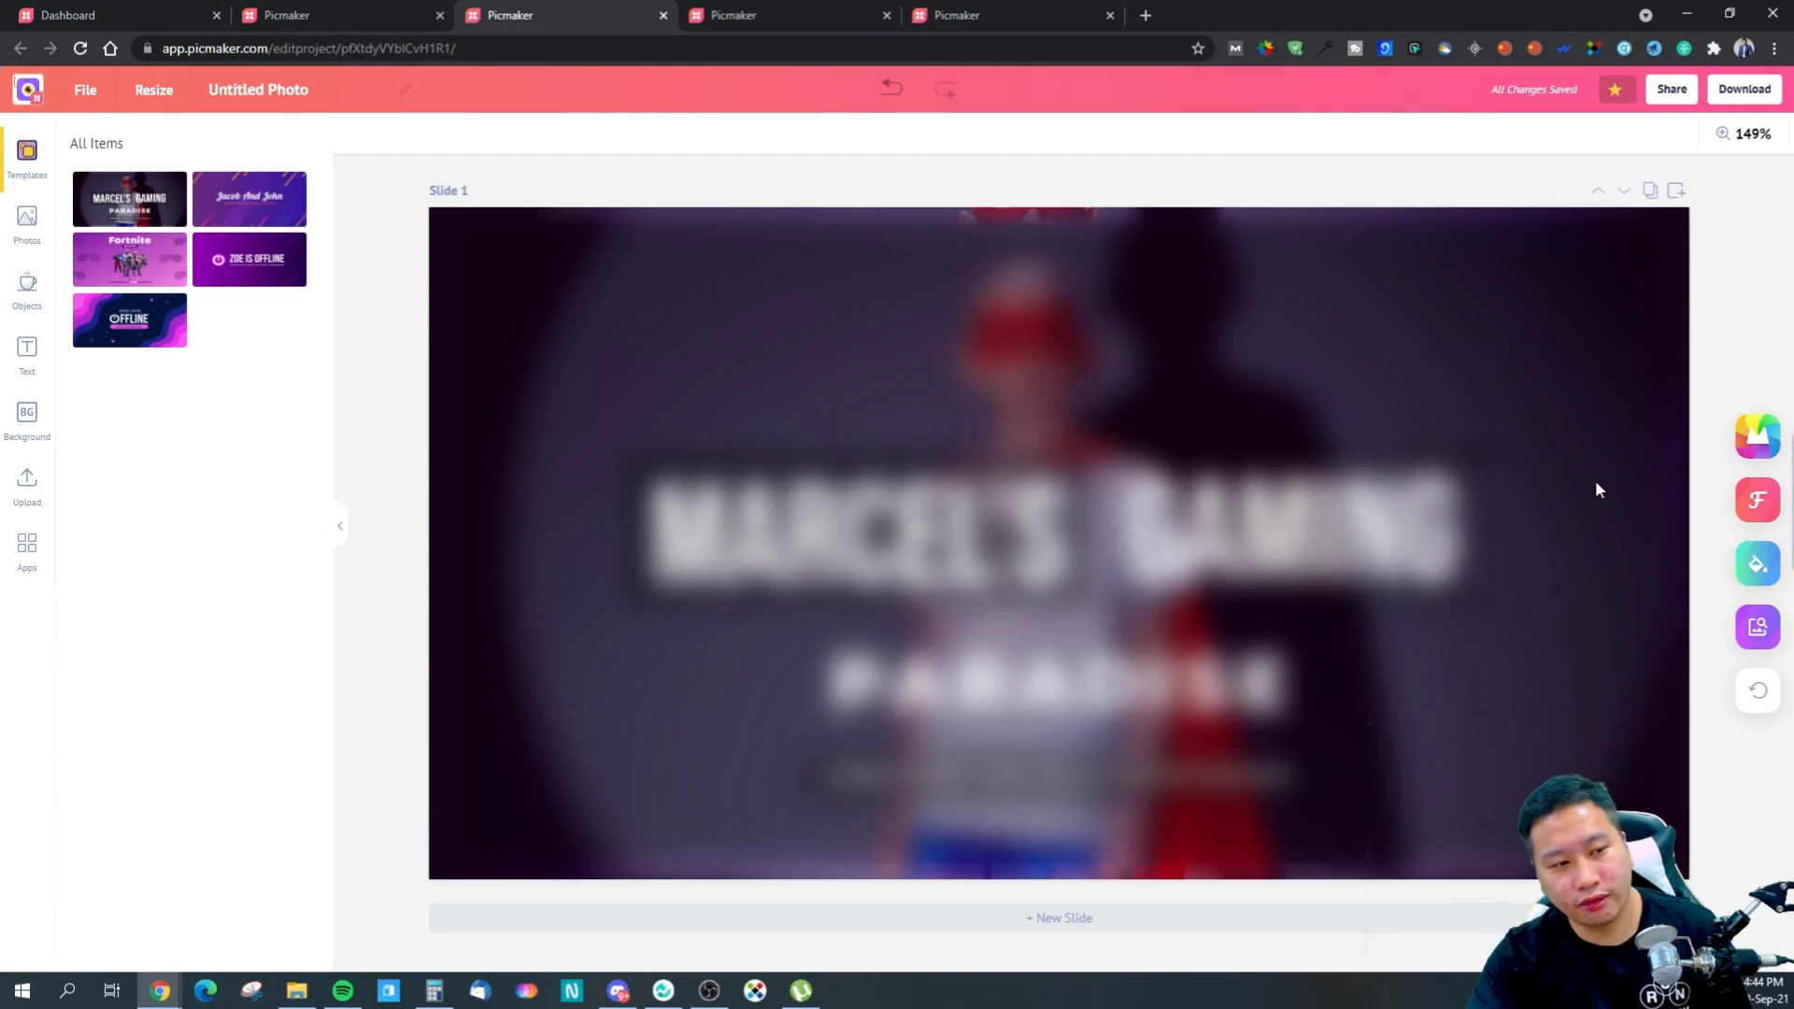
- Shuffle the gaming banner to a game-controller background with brush lettering, then open the blank project
{"action": "left_click", "coordinate": [1752, 450]}
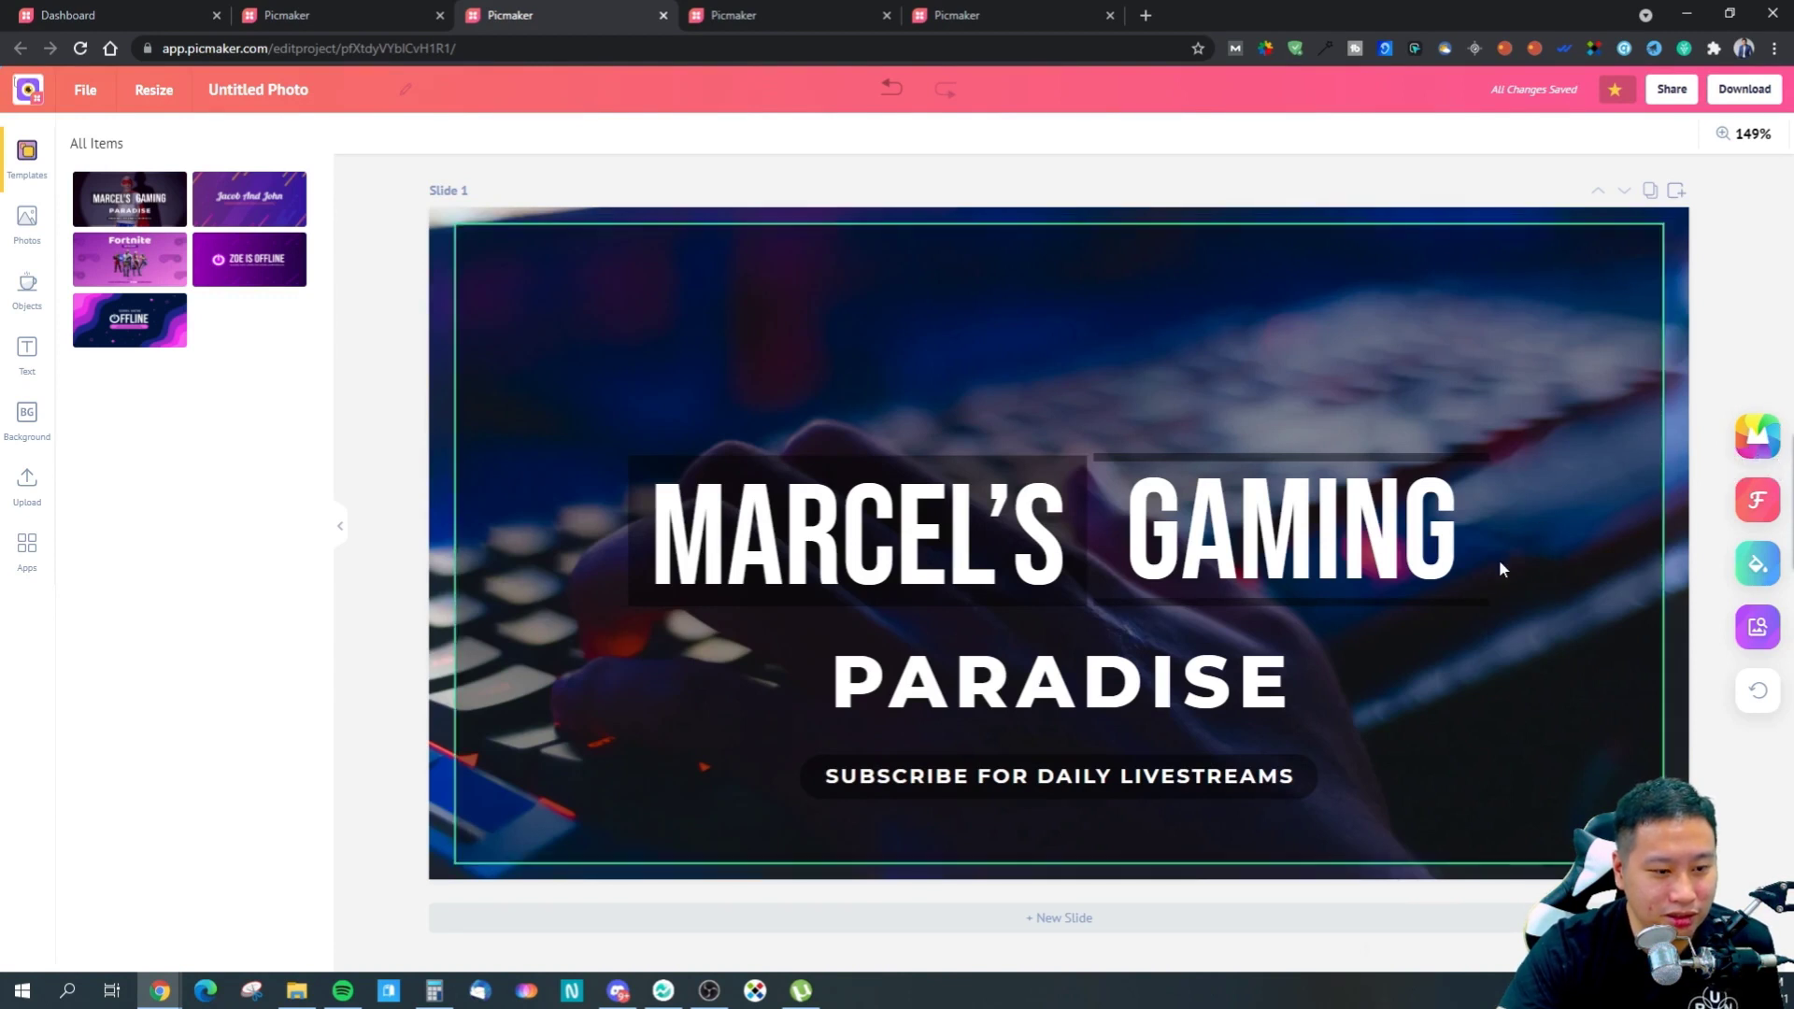
{"action": "left_click", "coordinate": [1745, 455]}
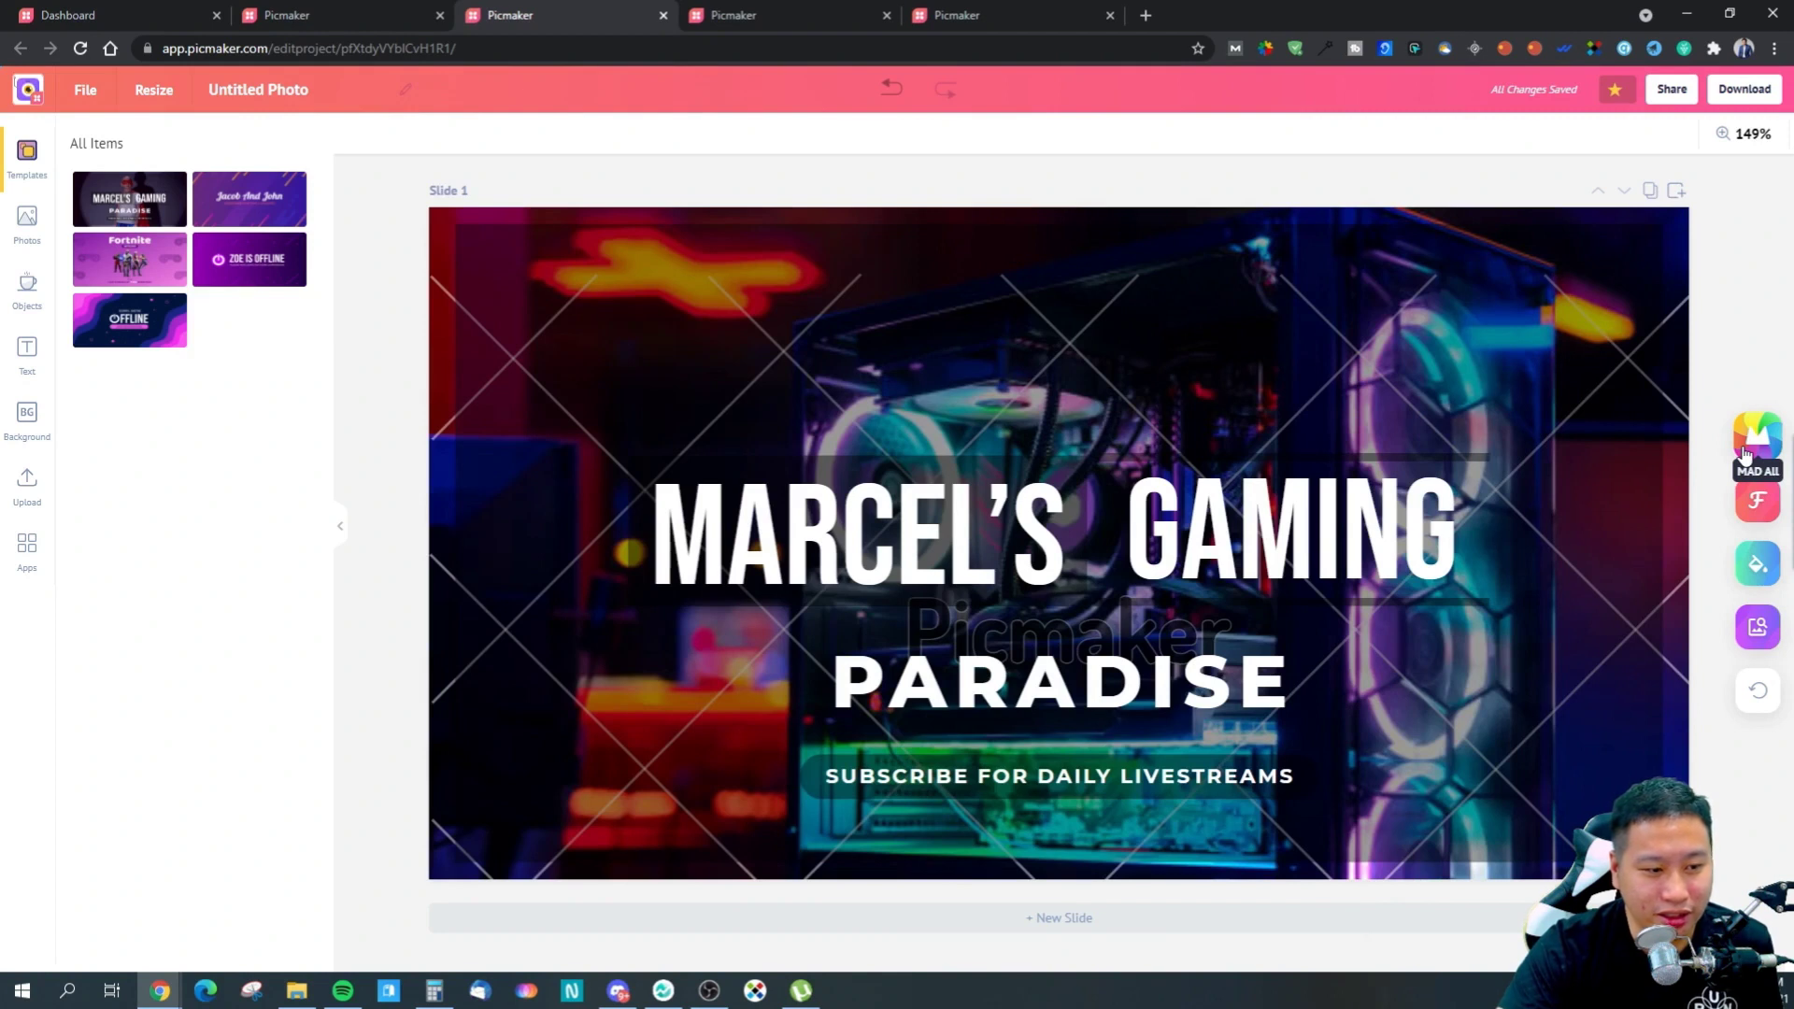
{"action": "left_click", "coordinate": [1745, 455]}
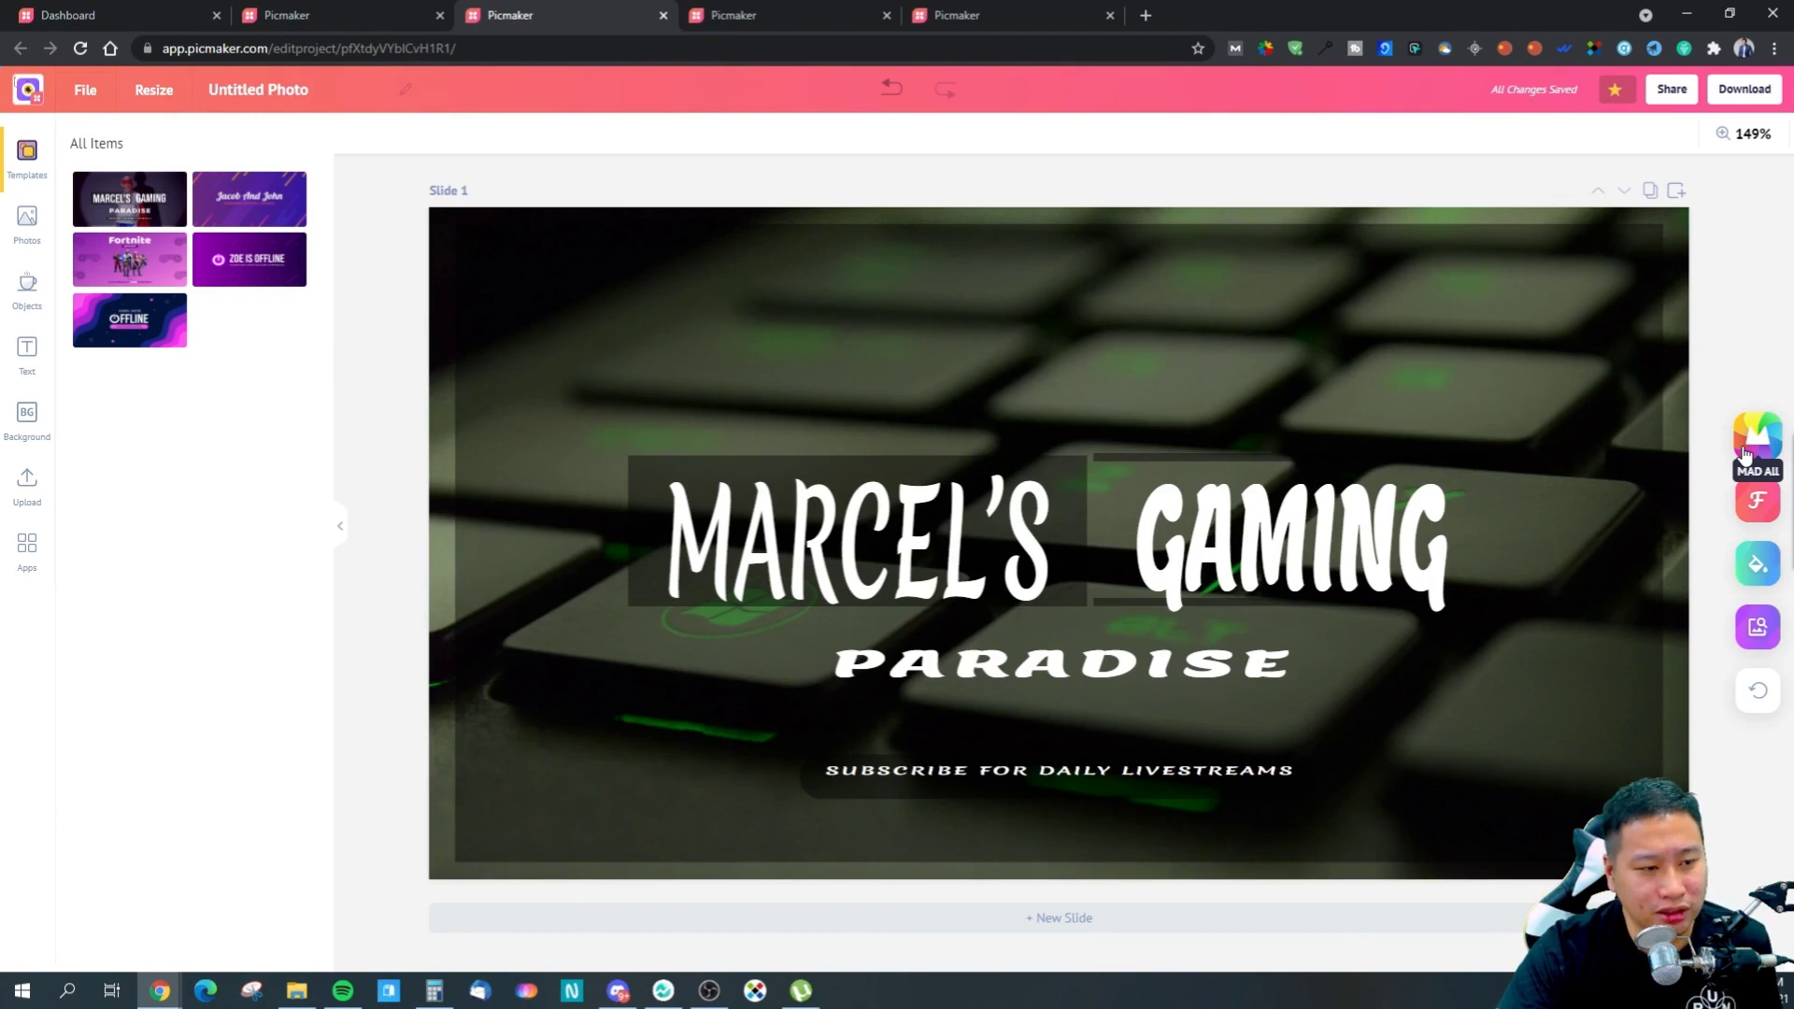
{"action": "left_click", "coordinate": [1175, 565]}
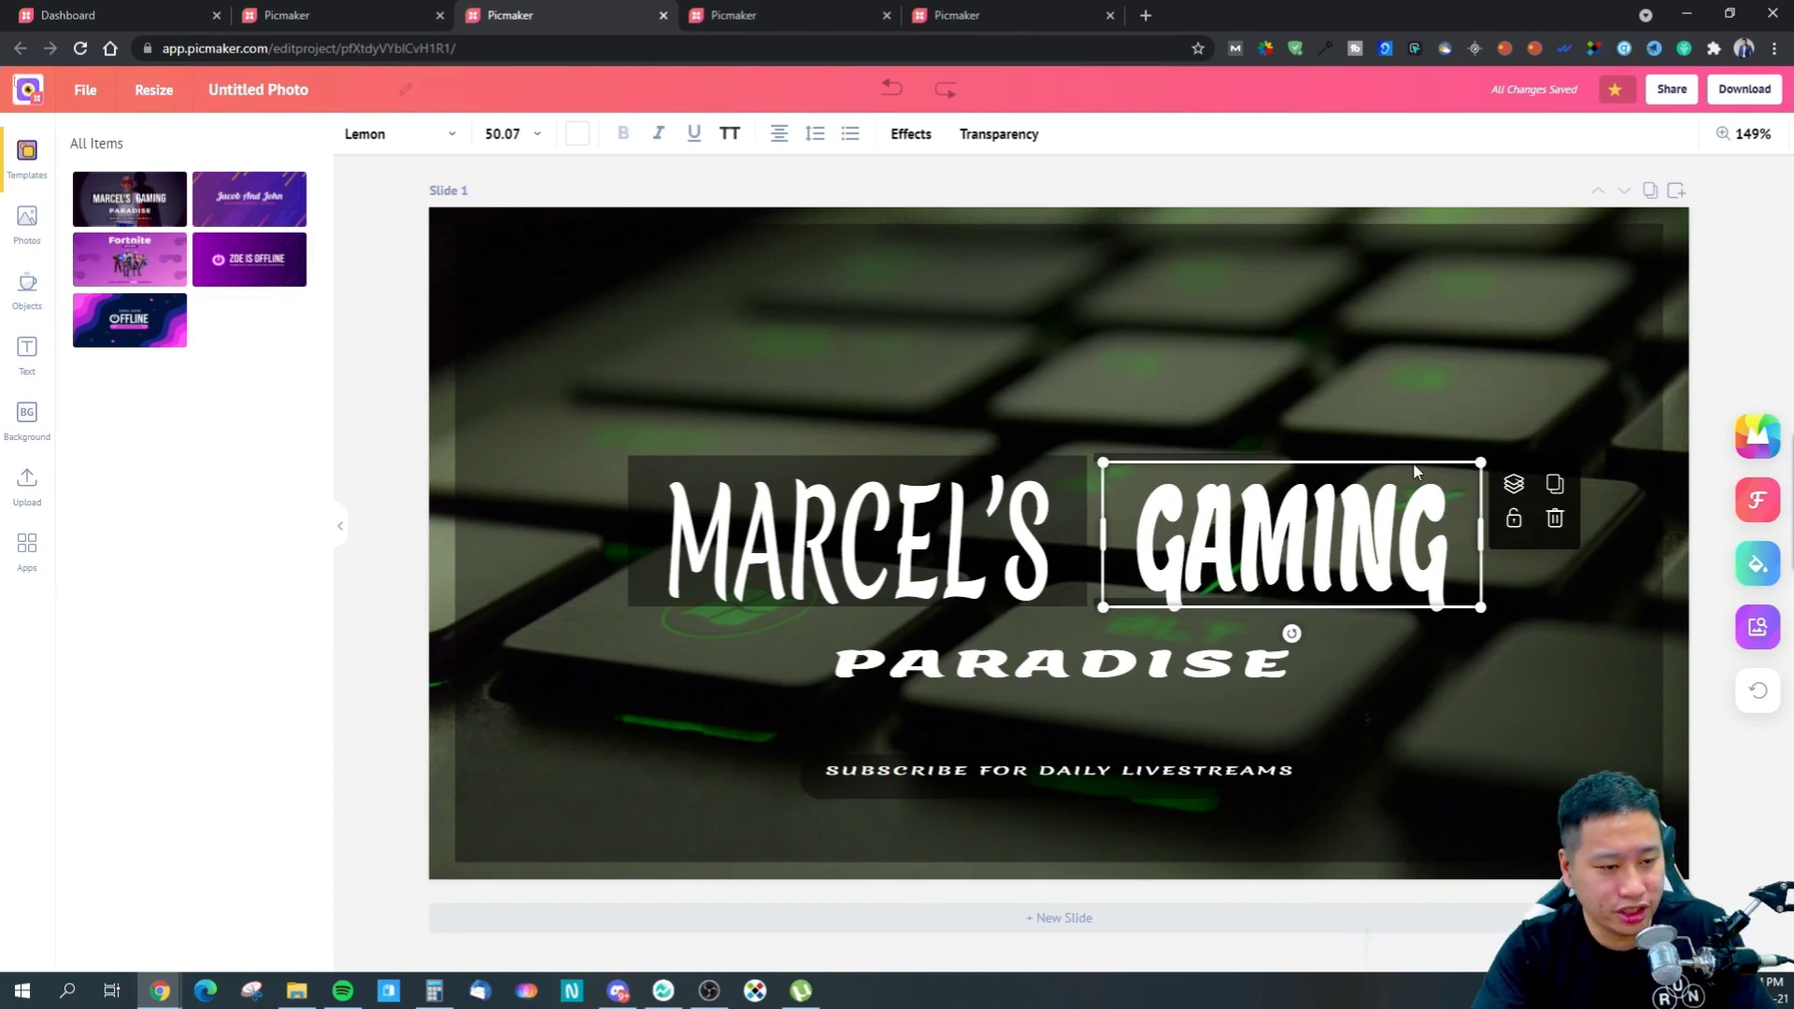
{"action": "left_click", "coordinate": [1744, 435]}
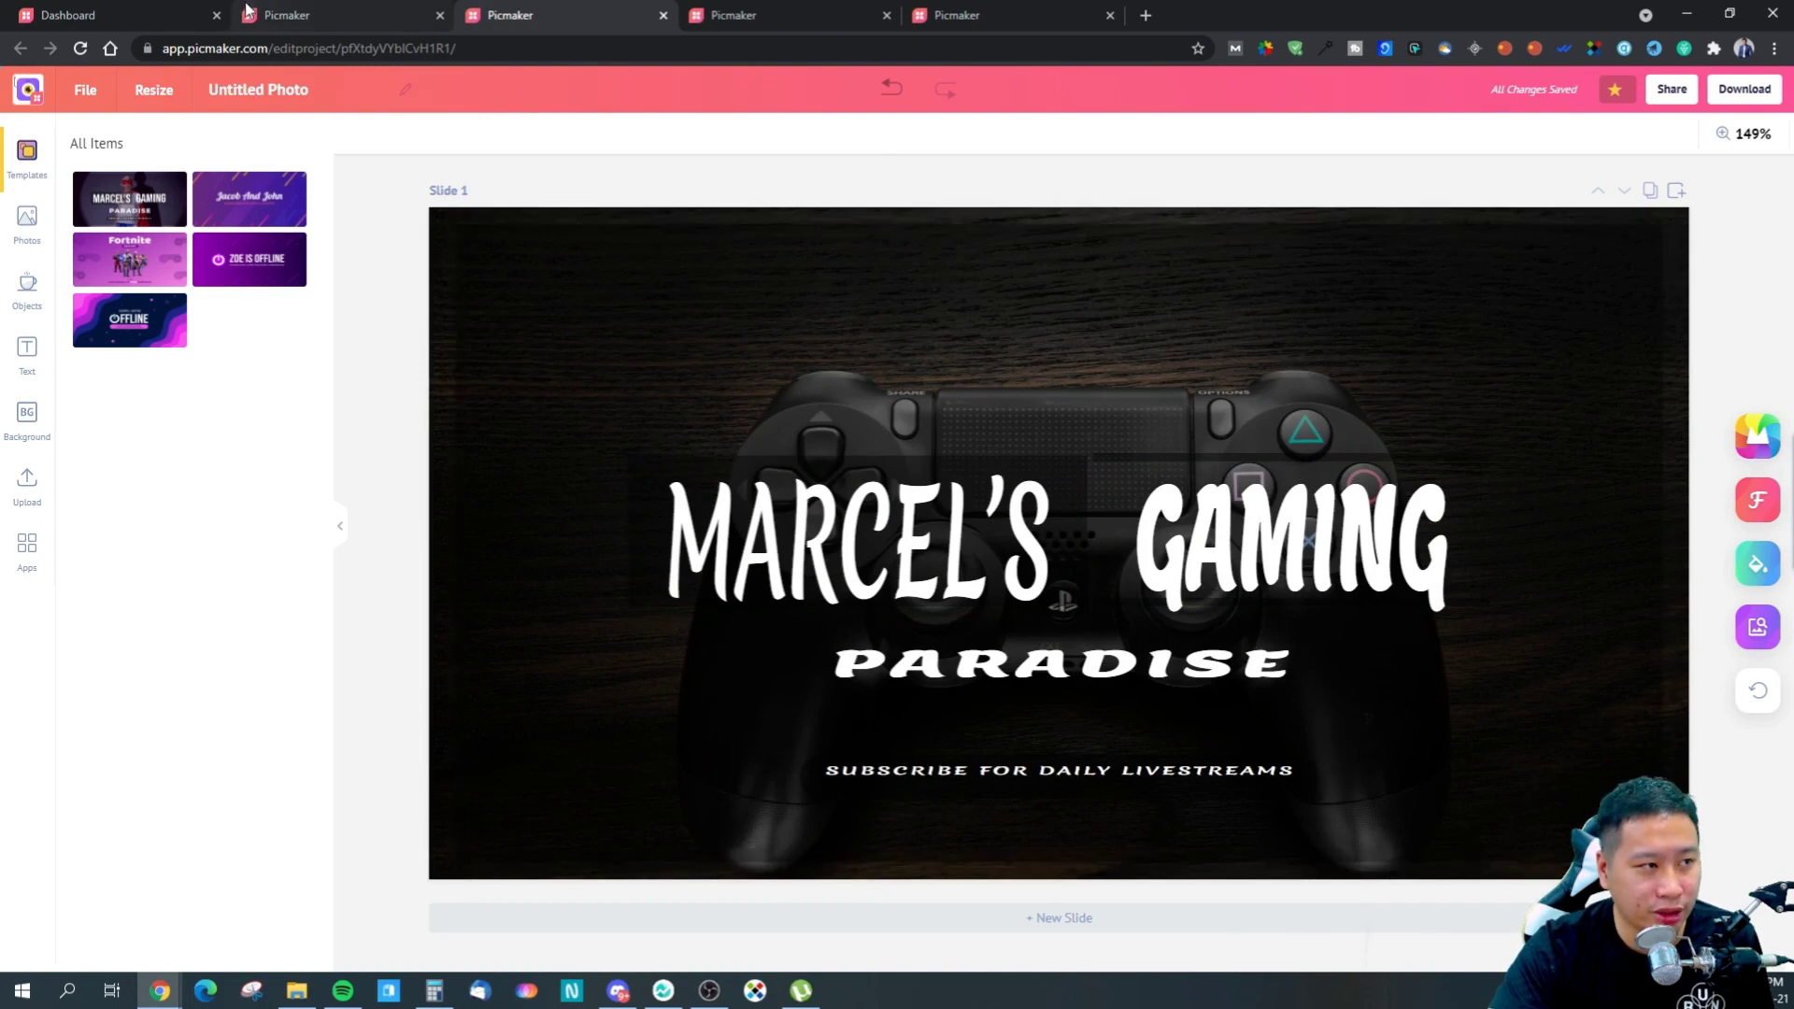
{"action": "left_click", "coordinate": [107, 9]}
{"action": "left_click", "coordinate": [317, 12]}
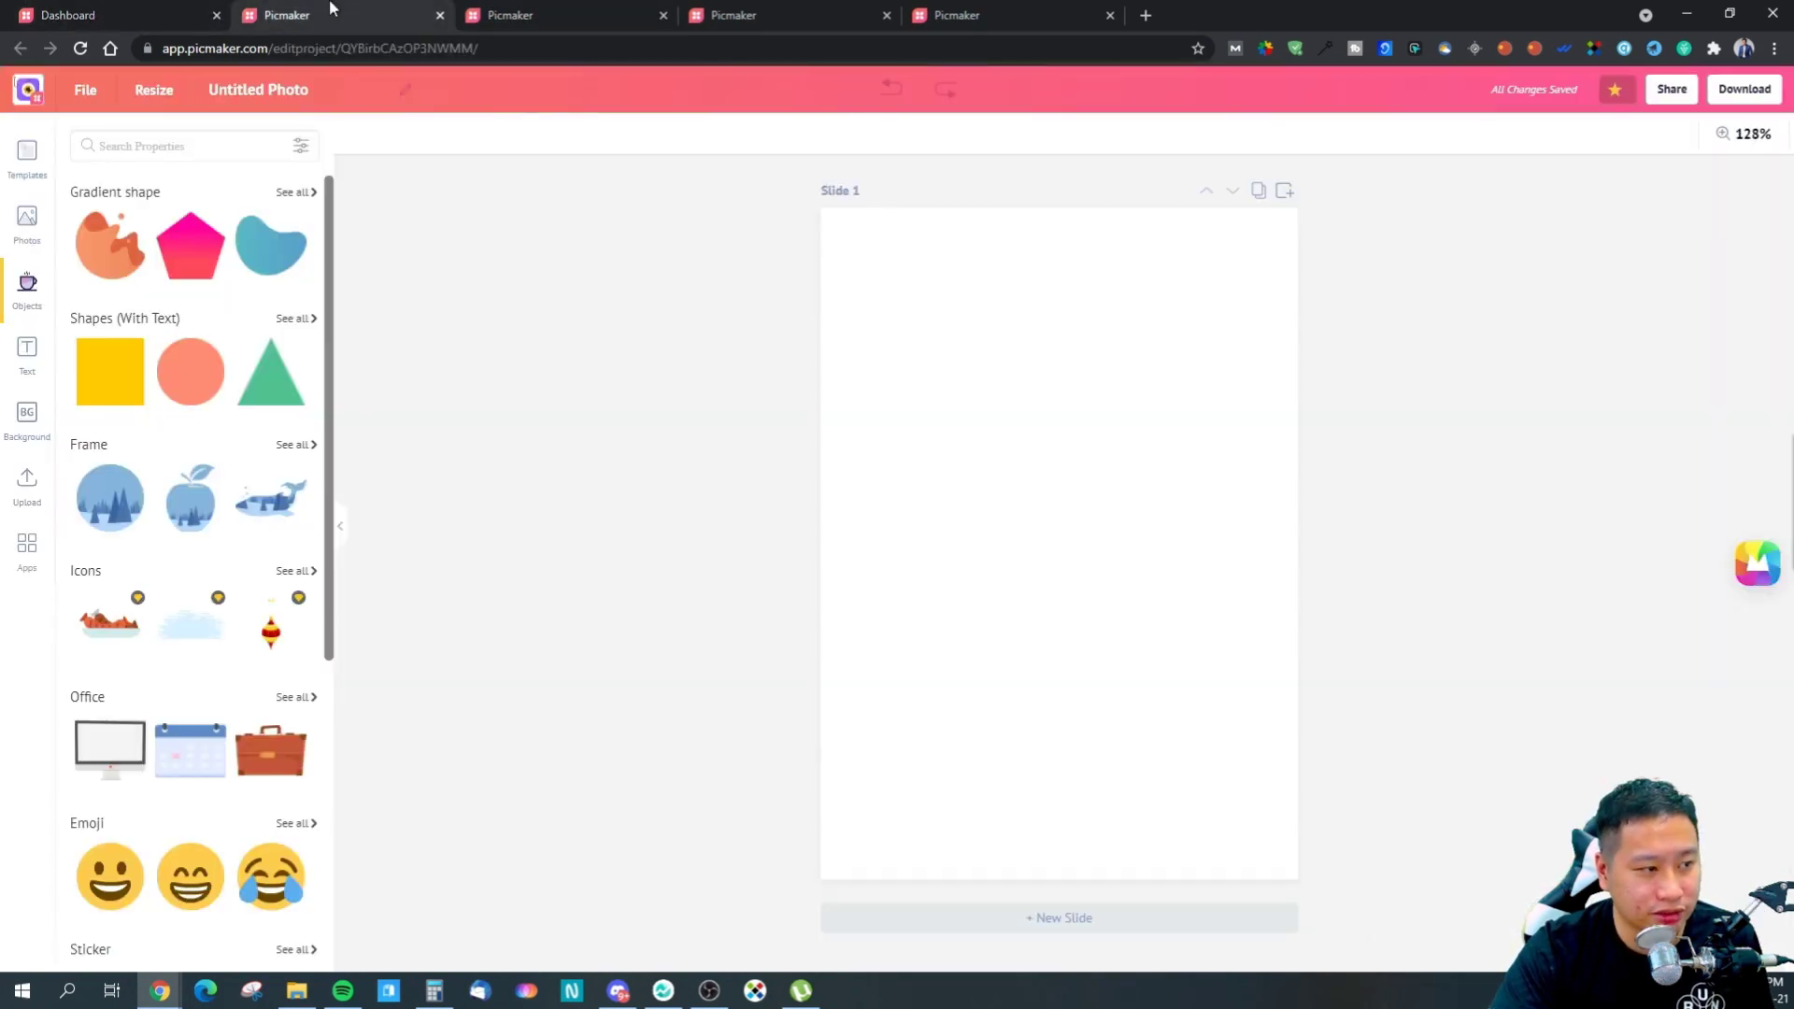
- Return to the dashboard and scroll down to the Poster row of templates
{"action": "left_click", "coordinate": [27, 157]}
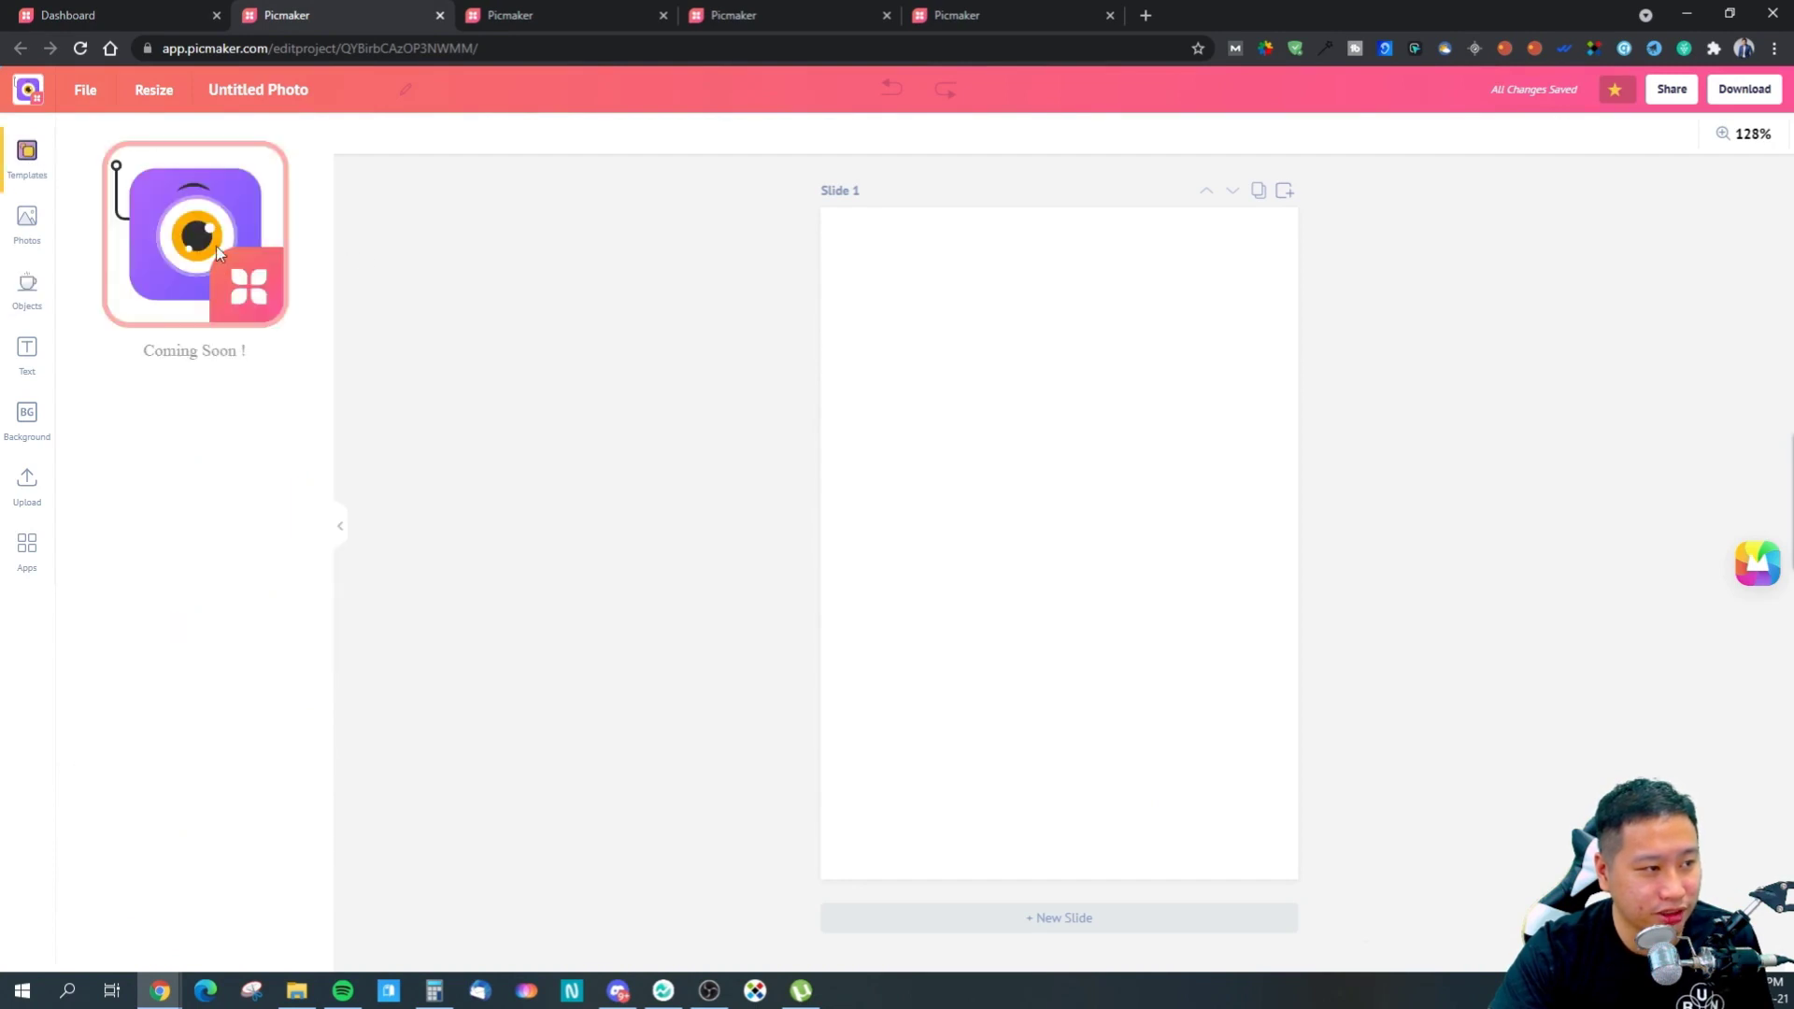
{"action": "left_click", "coordinate": [27, 223]}
{"action": "left_click", "coordinate": [27, 154]}
{"action": "left_click", "coordinate": [138, 18]}
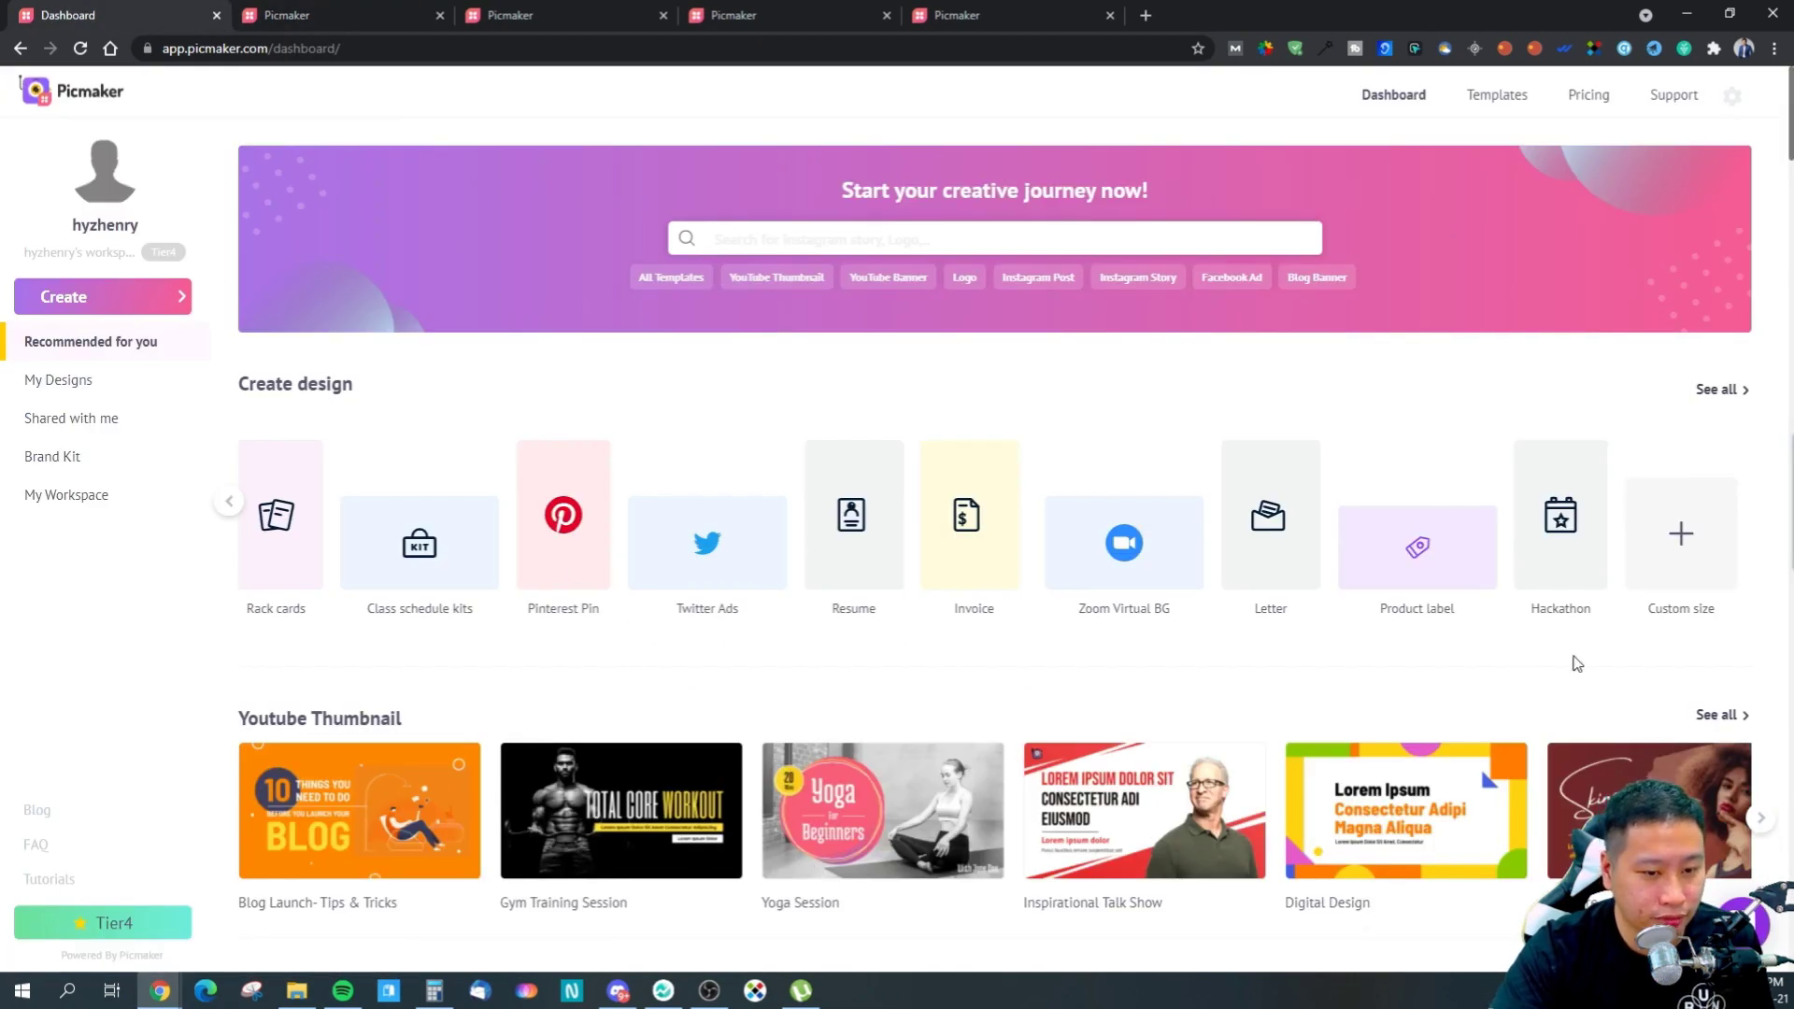
{"action": "left_click", "coordinate": [226, 504]}
{"action": "scroll", "coordinate": [729, 688], "scroll_direction": "down", "scroll_amount": 9}
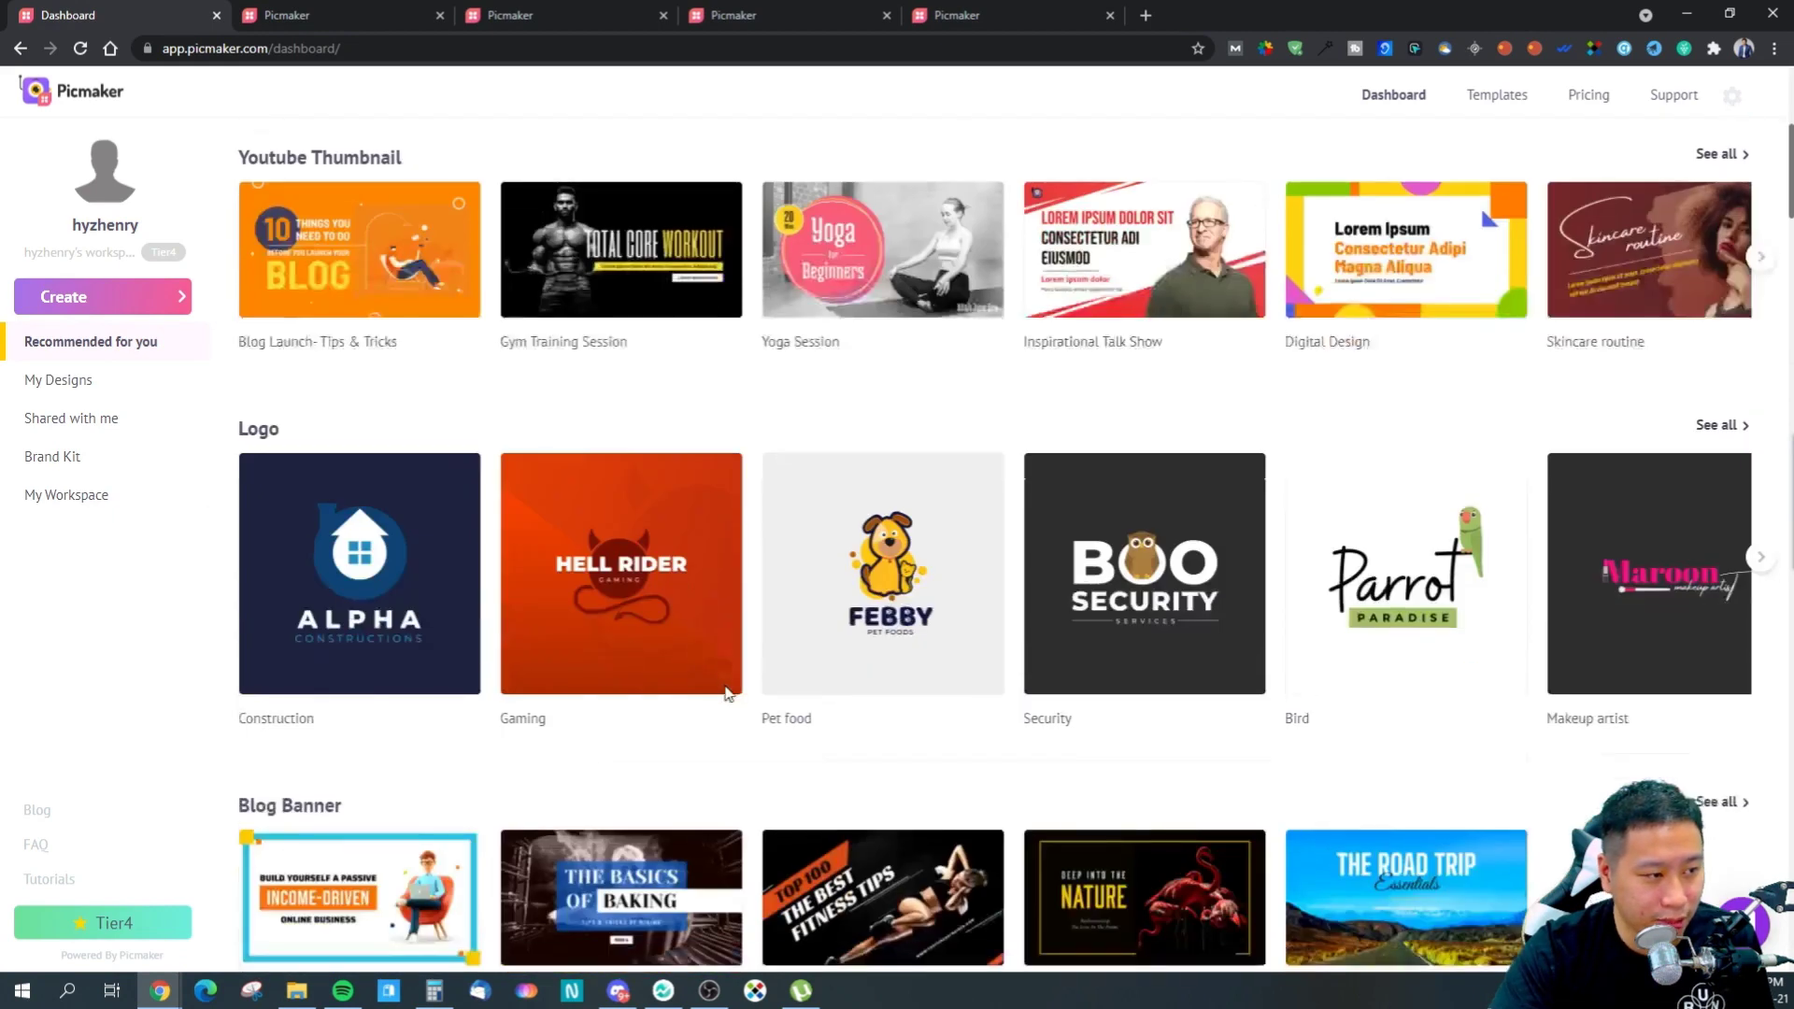
{"action": "scroll", "coordinate": [738, 715], "scroll_direction": "down", "scroll_amount": 6}
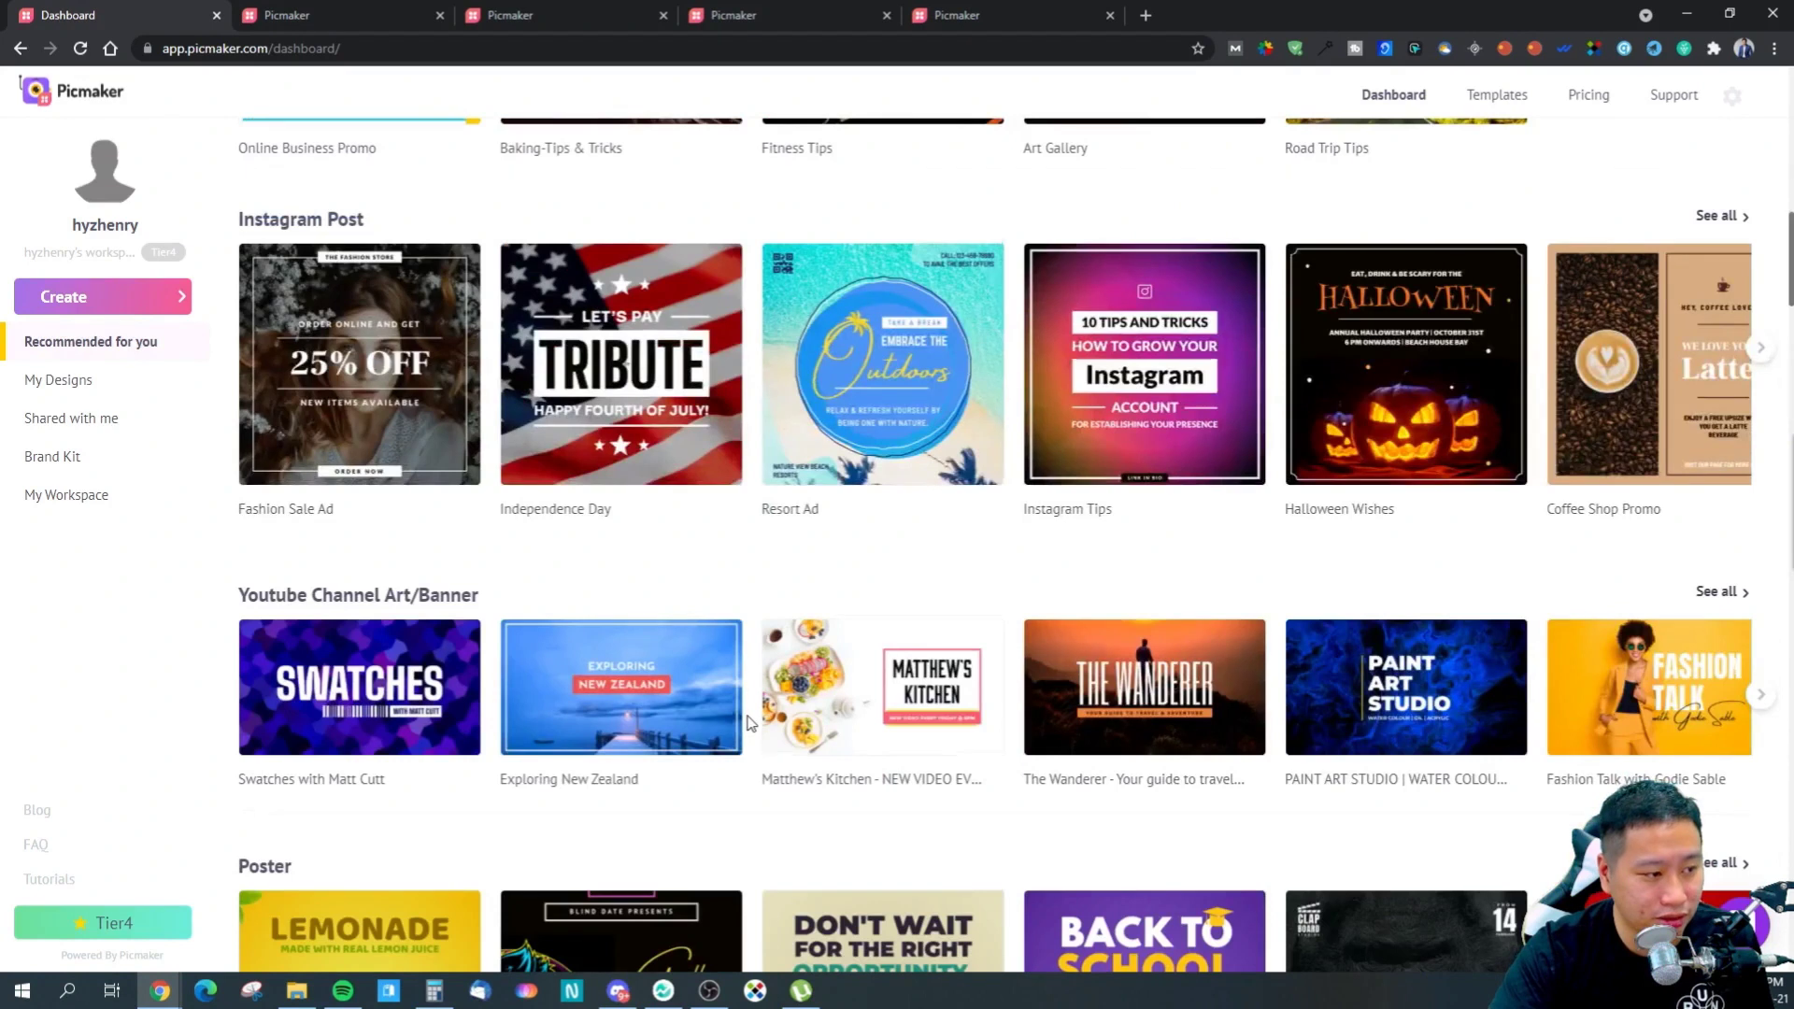
{"action": "scroll", "coordinate": [750, 722], "scroll_direction": "down", "scroll_amount": 6}
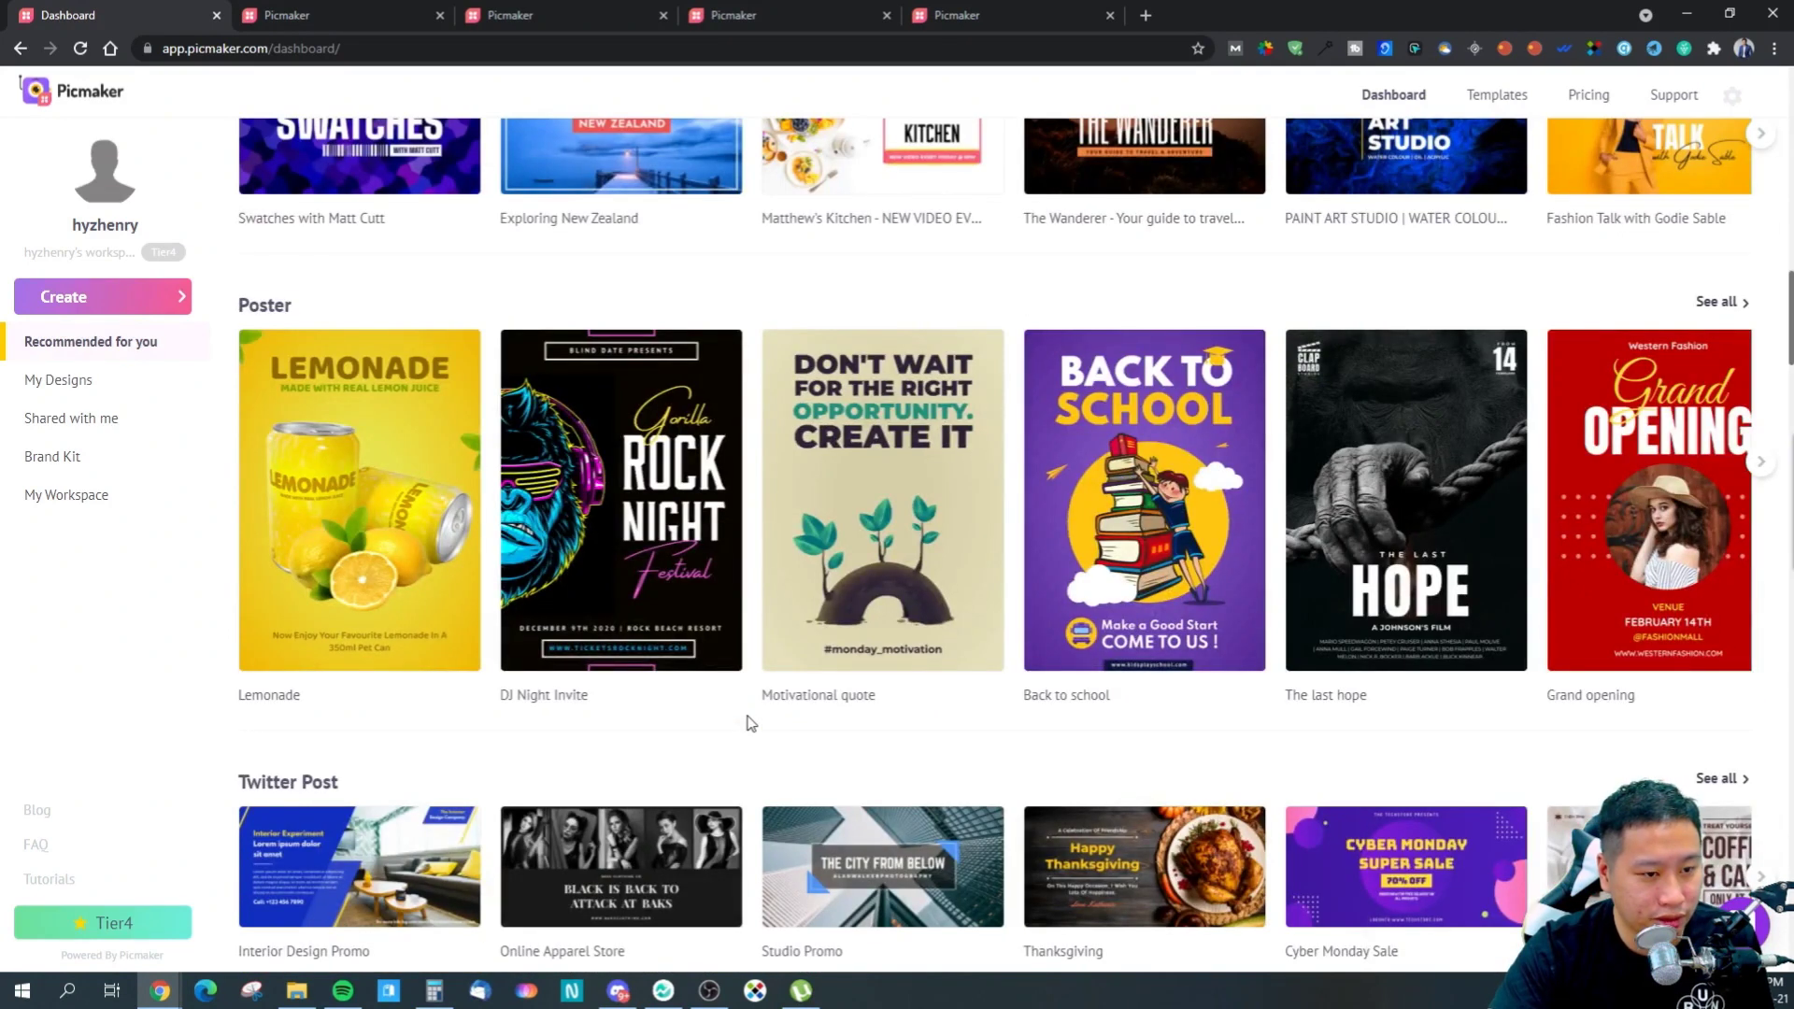
- Open the yellow Lemonade poster template and switch to its editor tab
{"action": "left_click", "coordinate": [366, 531]}
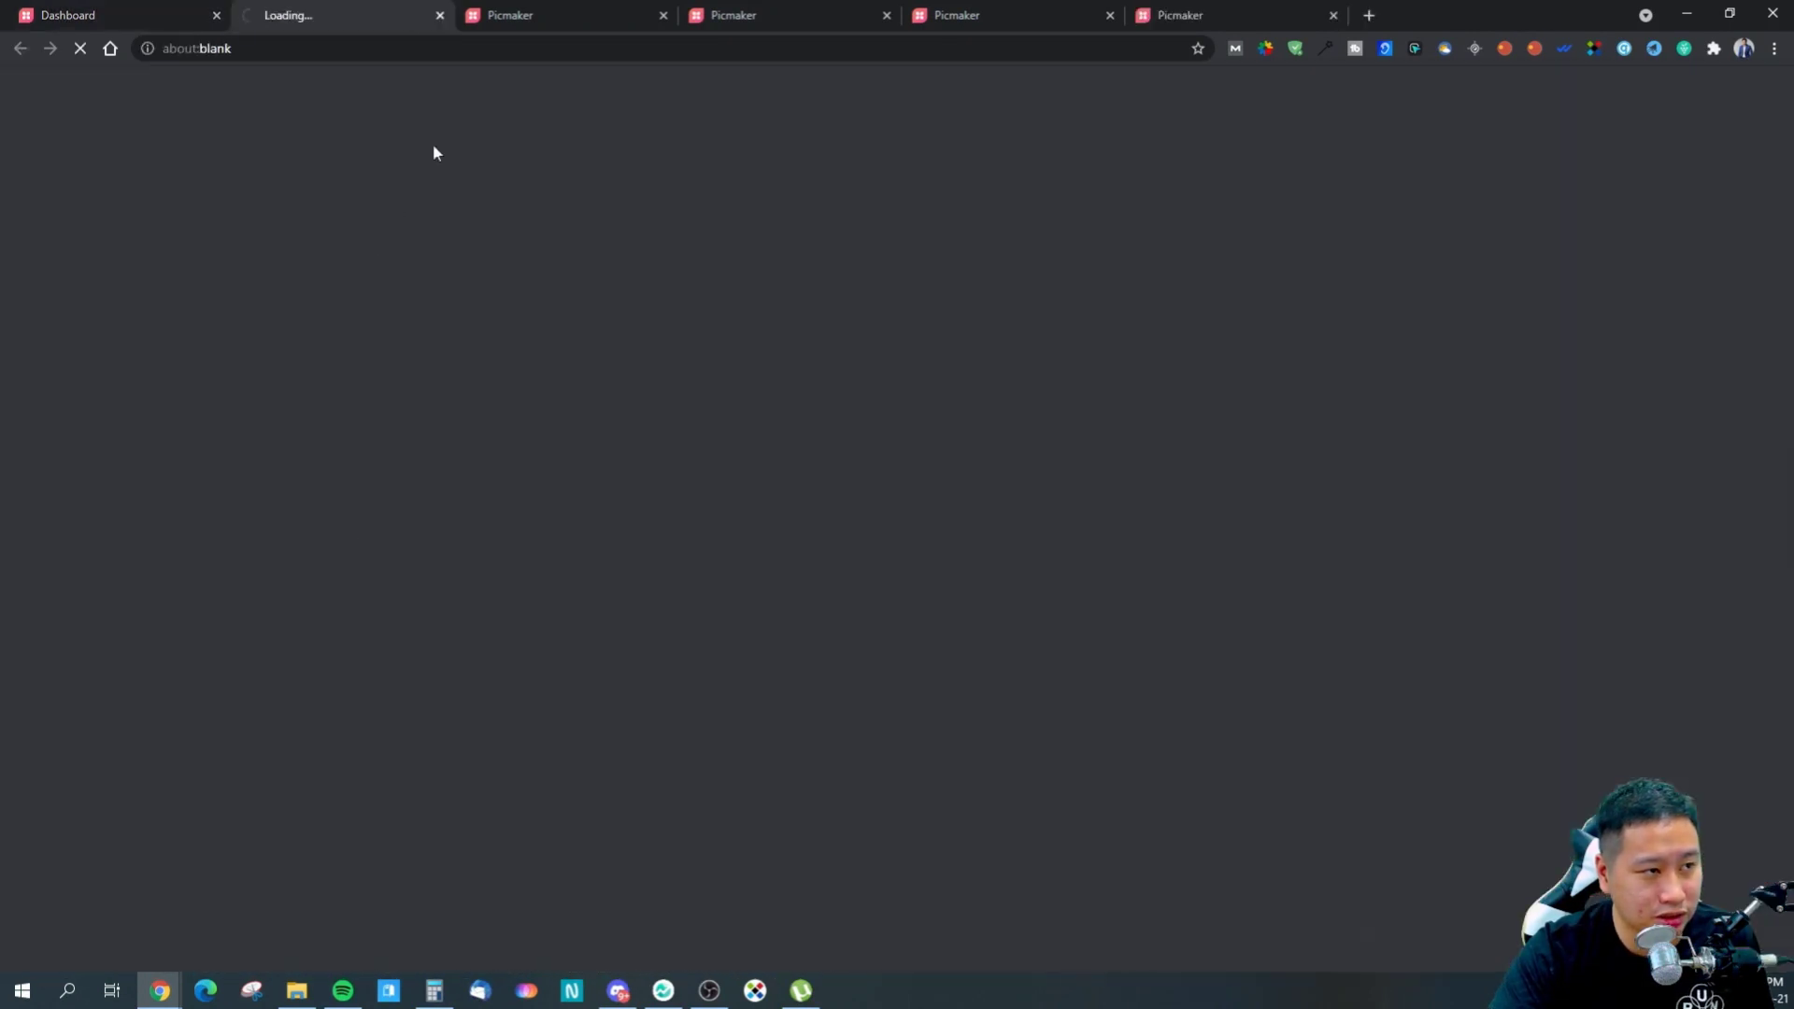
{"action": "left_click", "coordinate": [531, 12]}
{"action": "left_click", "coordinate": [27, 221]}
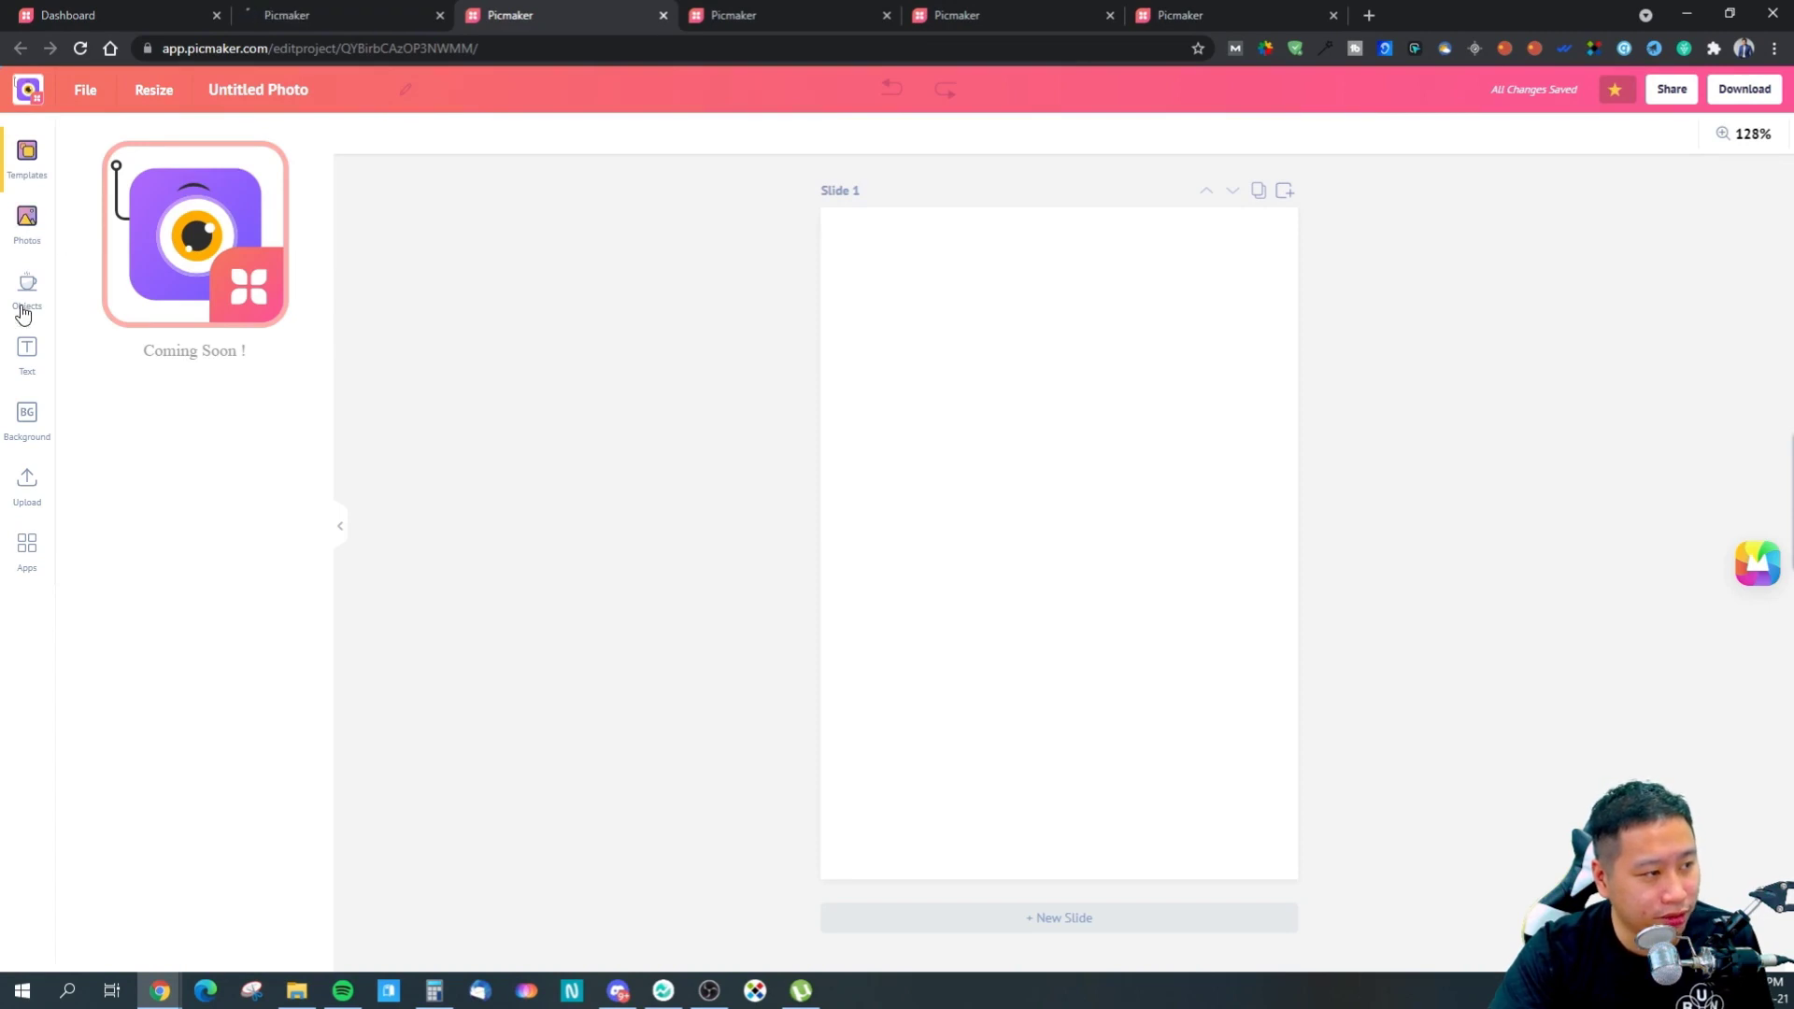
{"action": "left_click", "coordinate": [22, 305]}
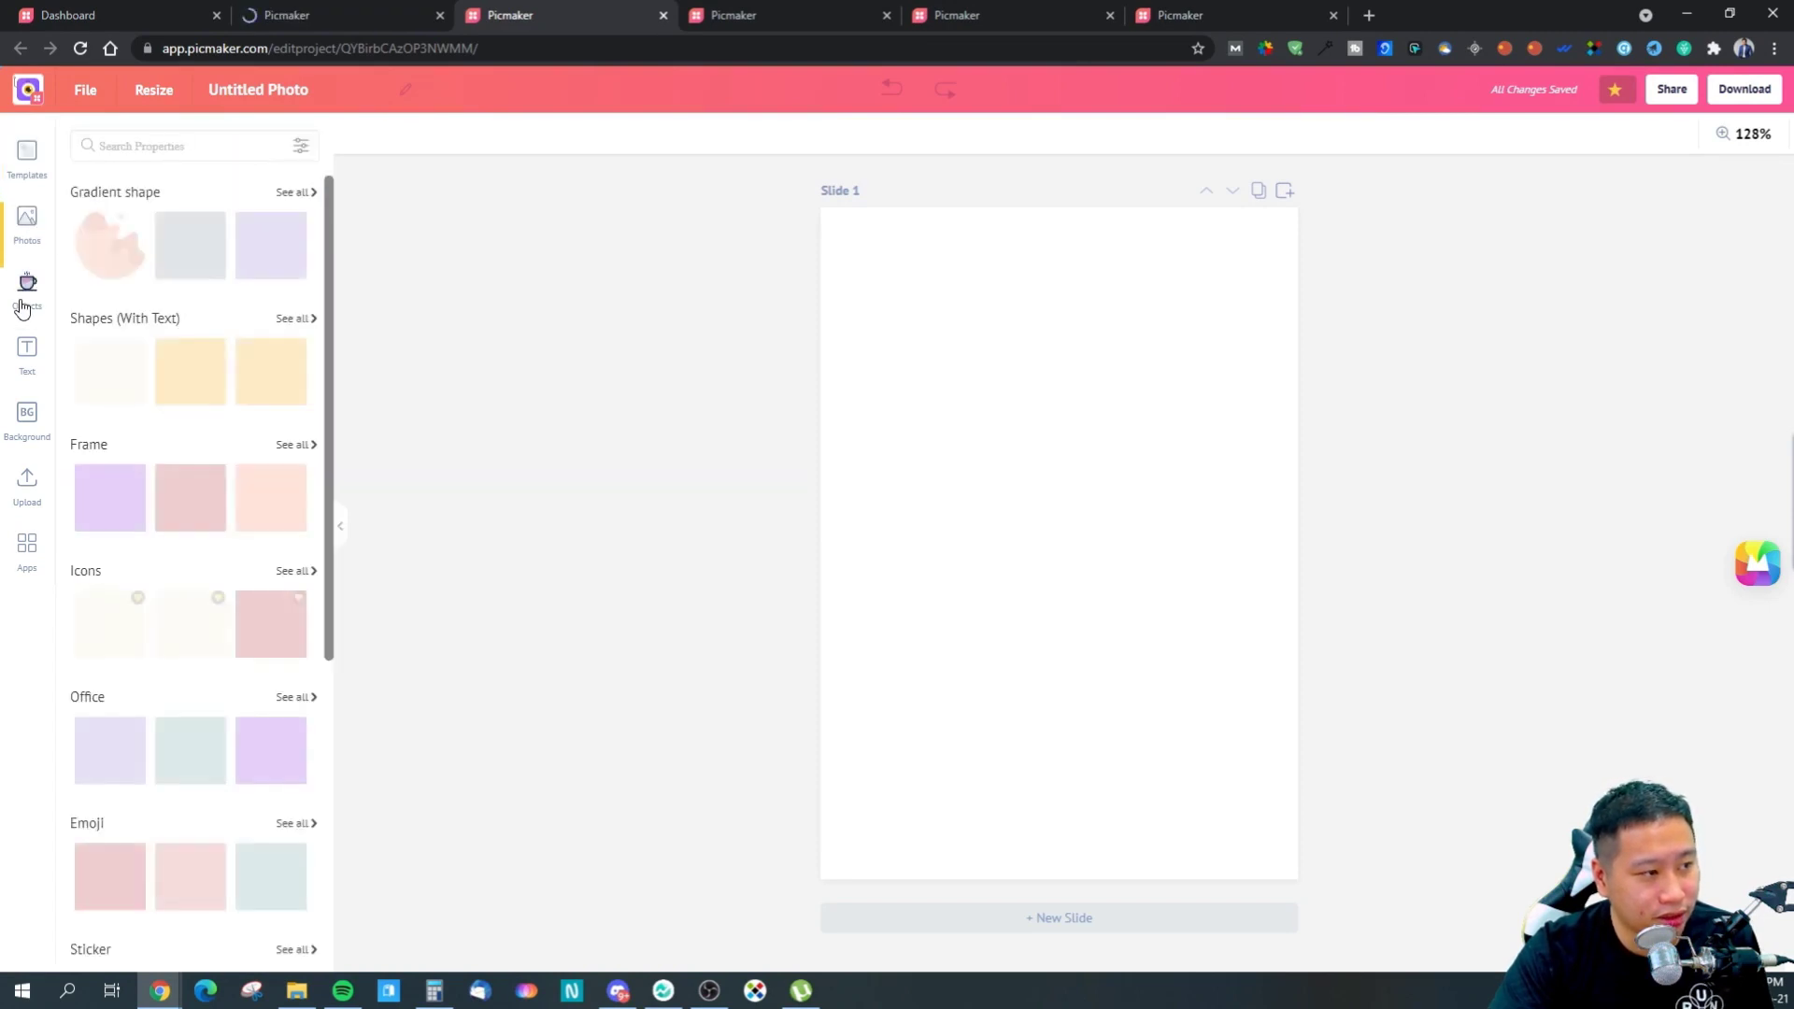
{"action": "left_click", "coordinate": [28, 152]}
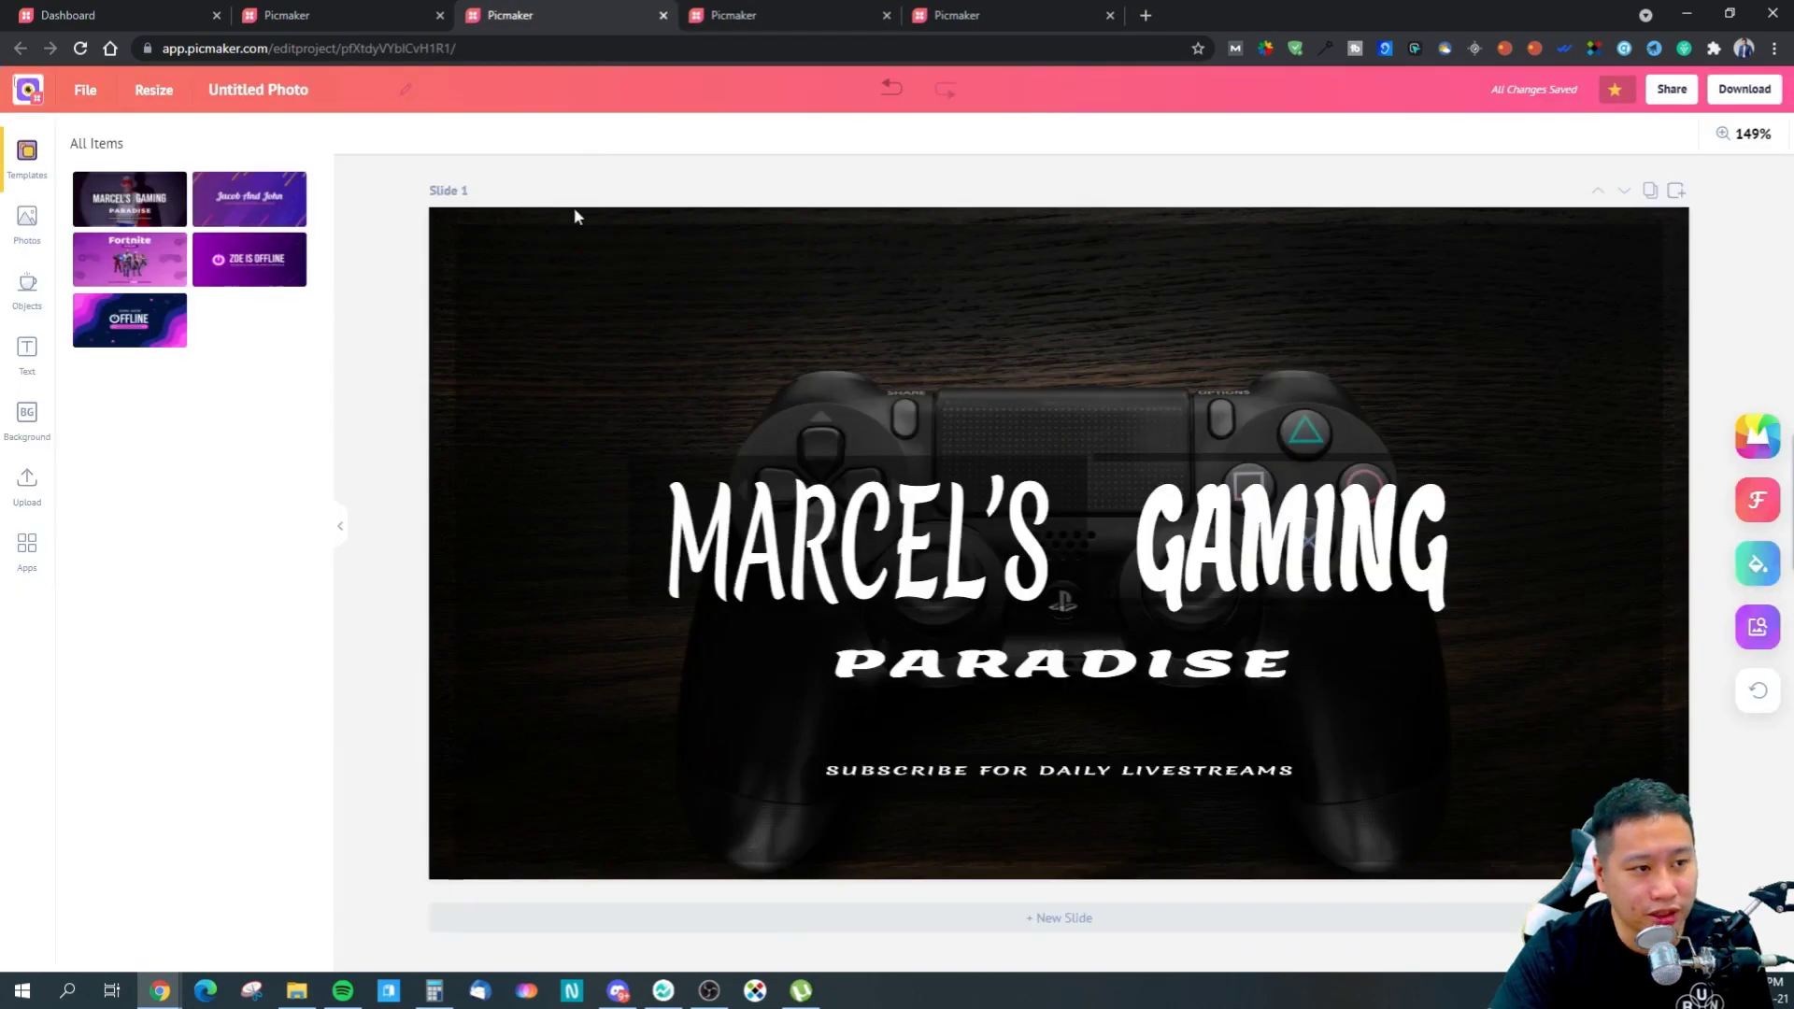
{"action": "left_click", "coordinate": [299, 9]}
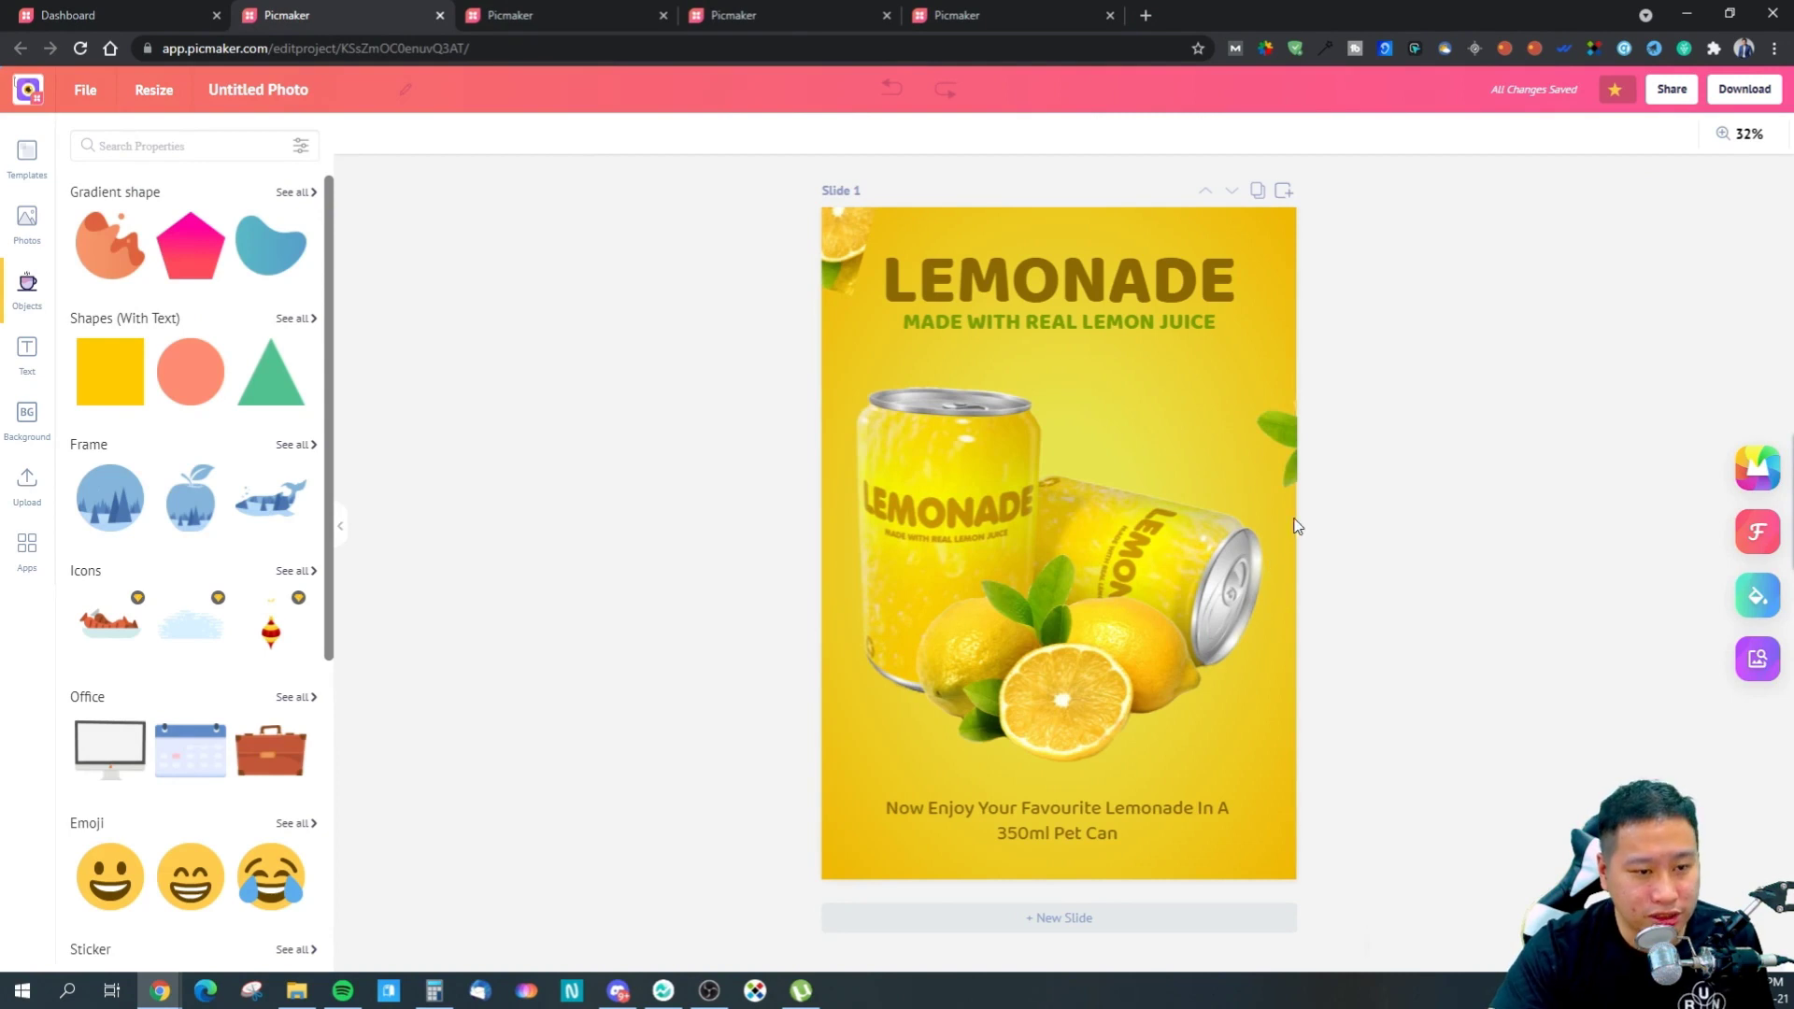
- Cycle the Lemonade poster's colours until the background is a blue-purple gradient with pink glow
{"action": "left_click", "coordinate": [1758, 602]}
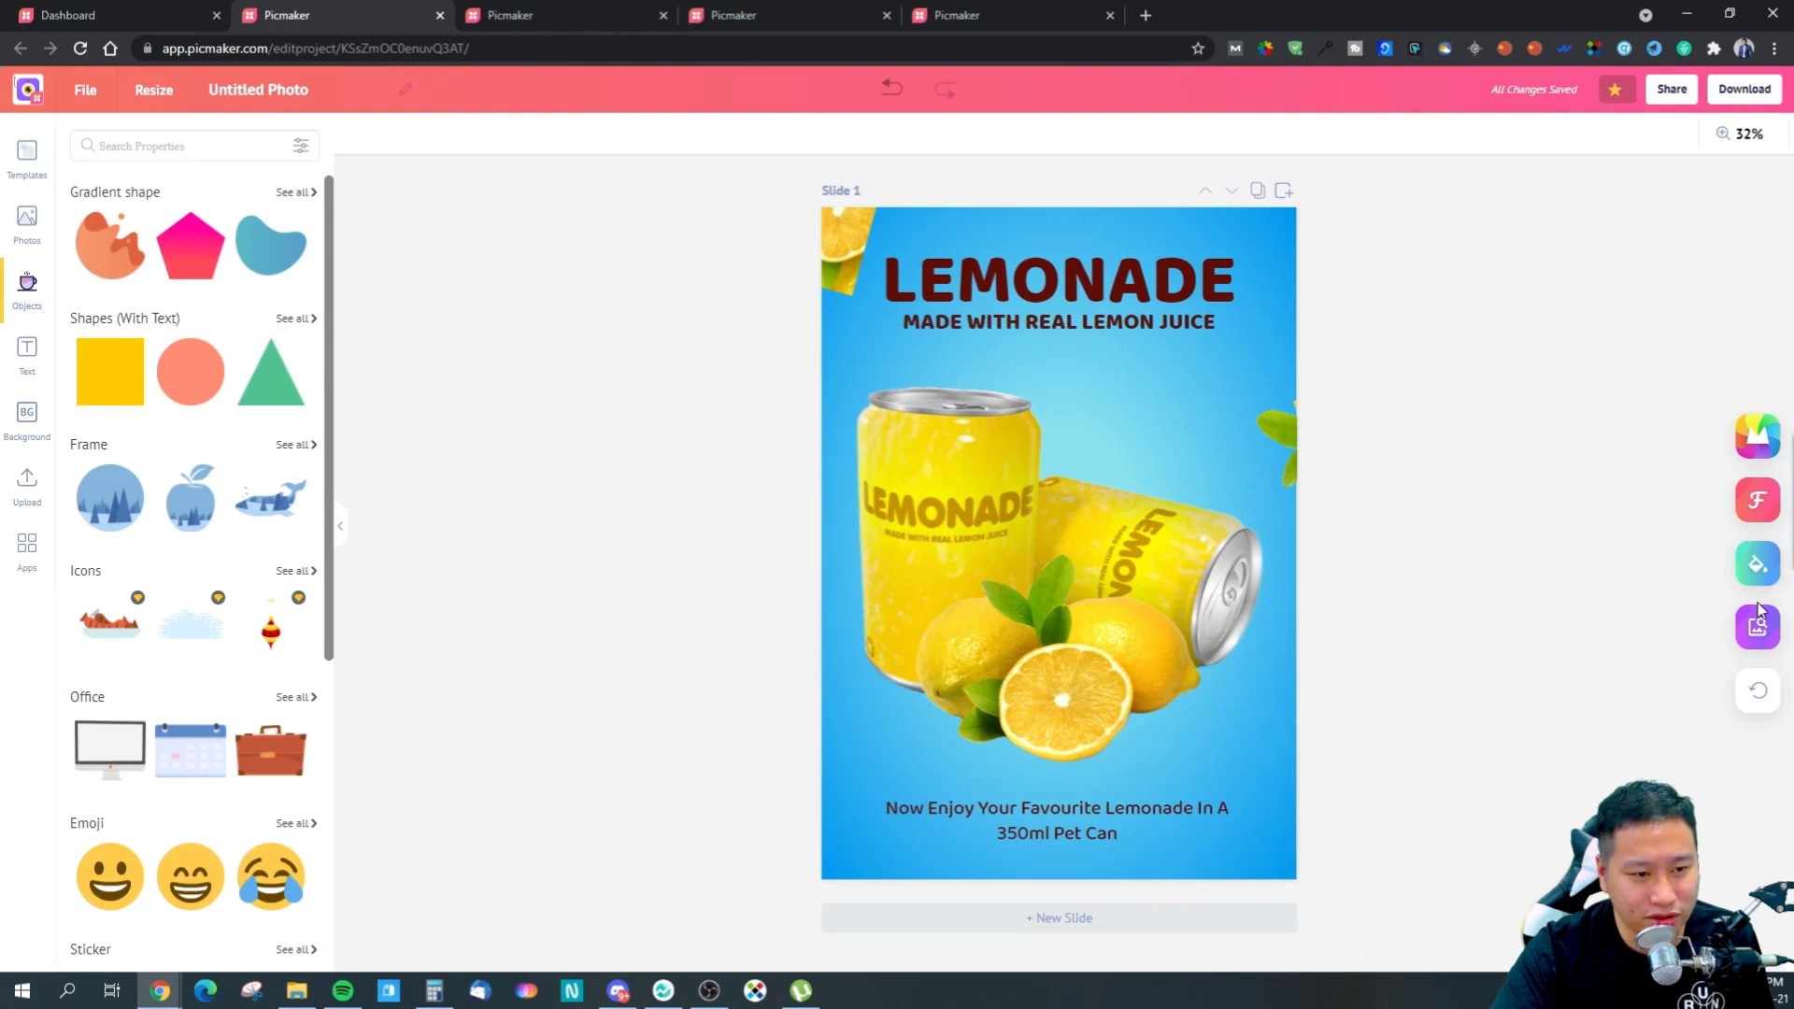
{"action": "left_click", "coordinate": [1757, 607]}
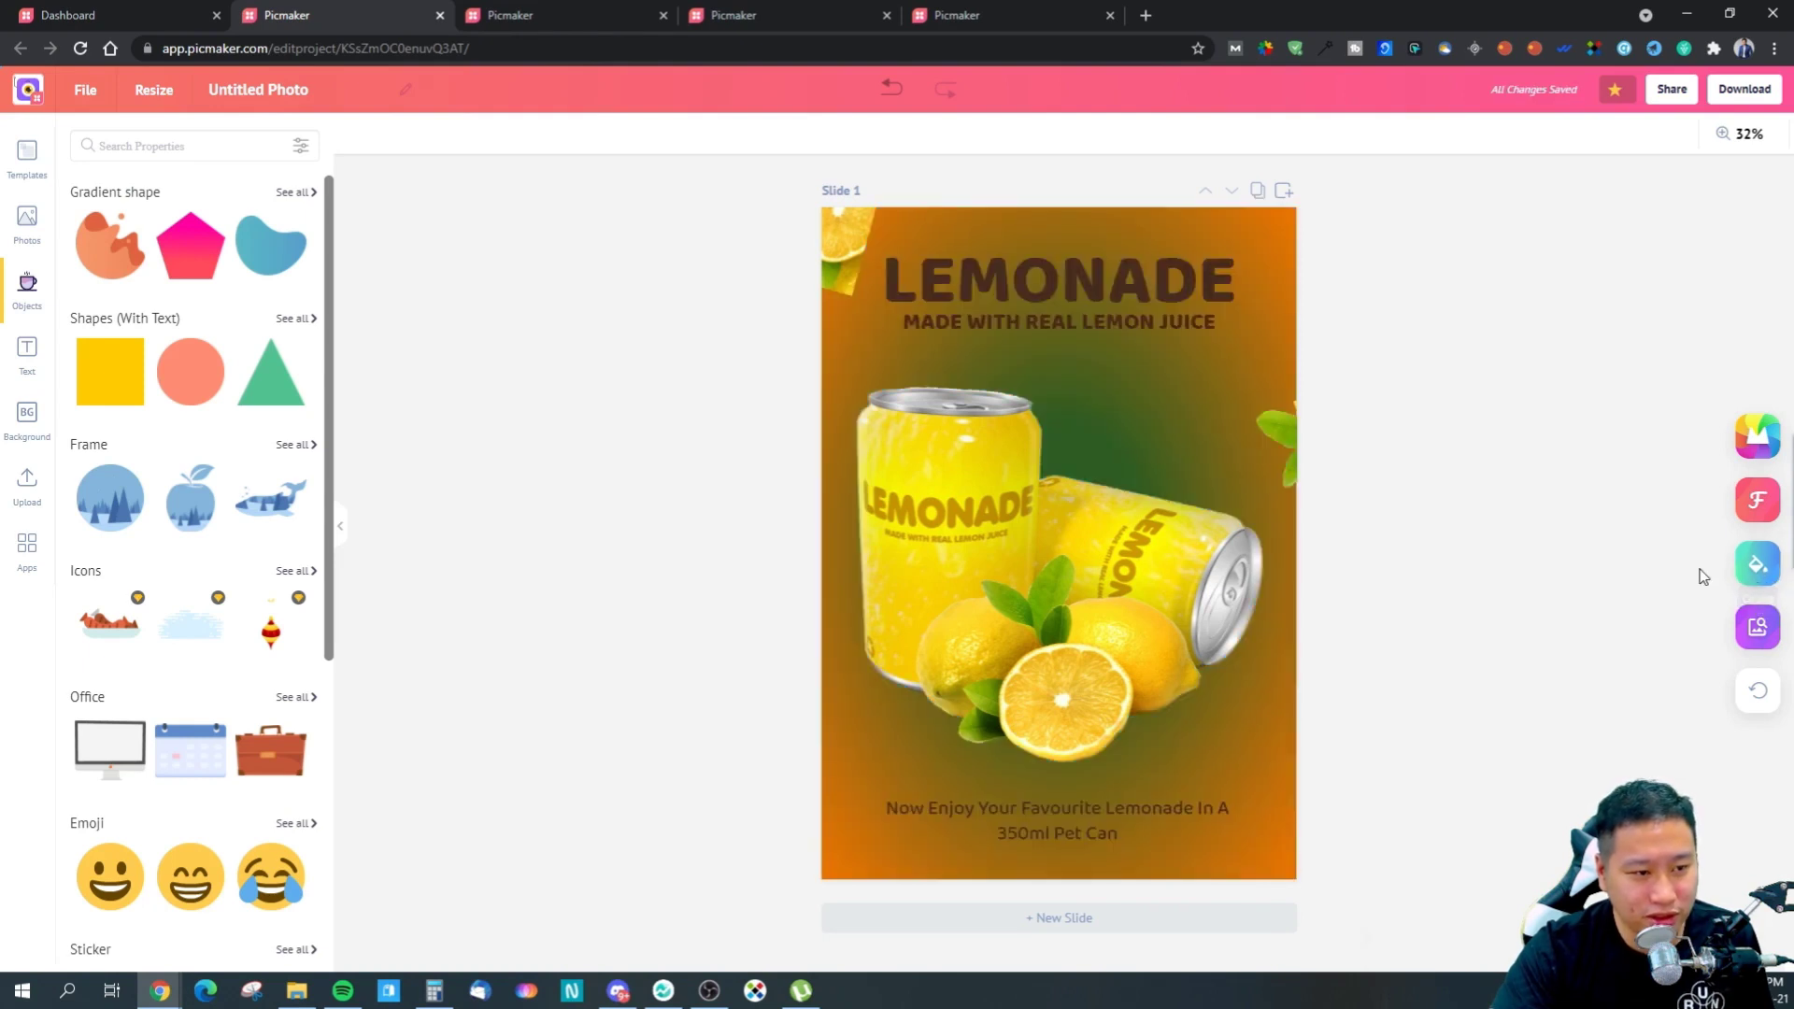
{"action": "left_click", "coordinate": [1750, 565]}
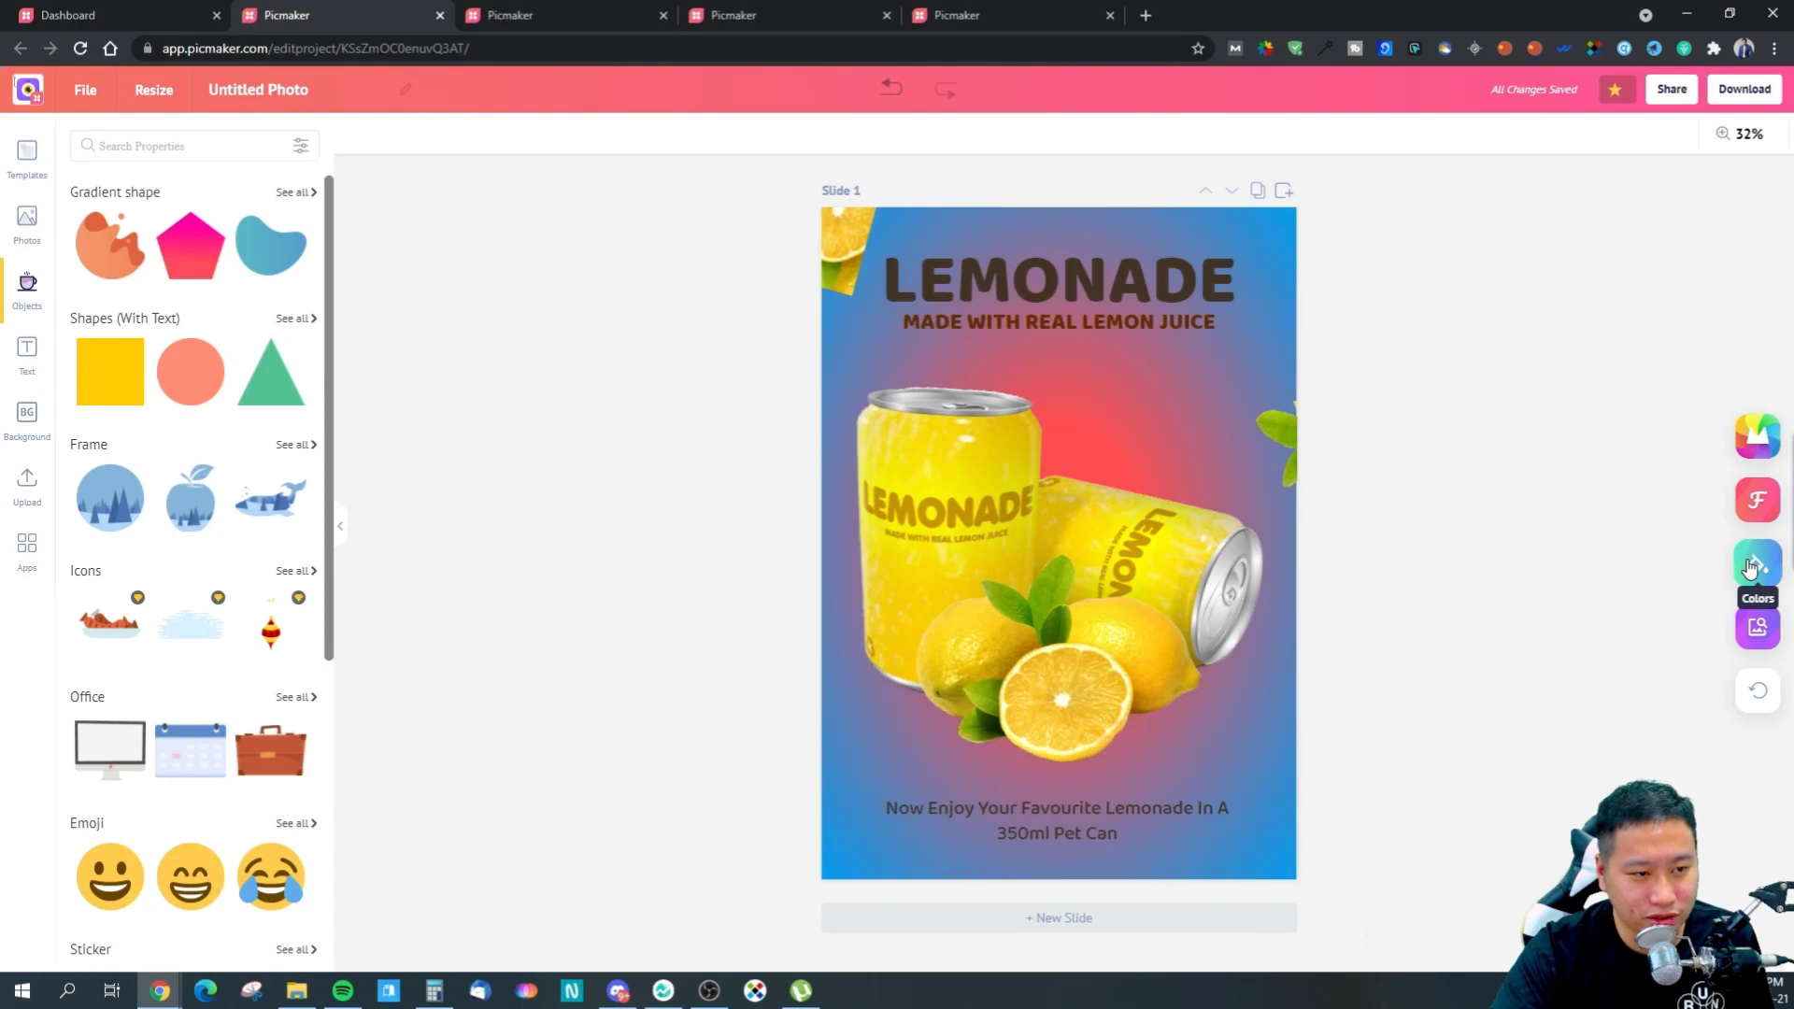
{"action": "left_click", "coordinate": [1750, 565]}
{"action": "left_click", "coordinate": [1750, 565]}
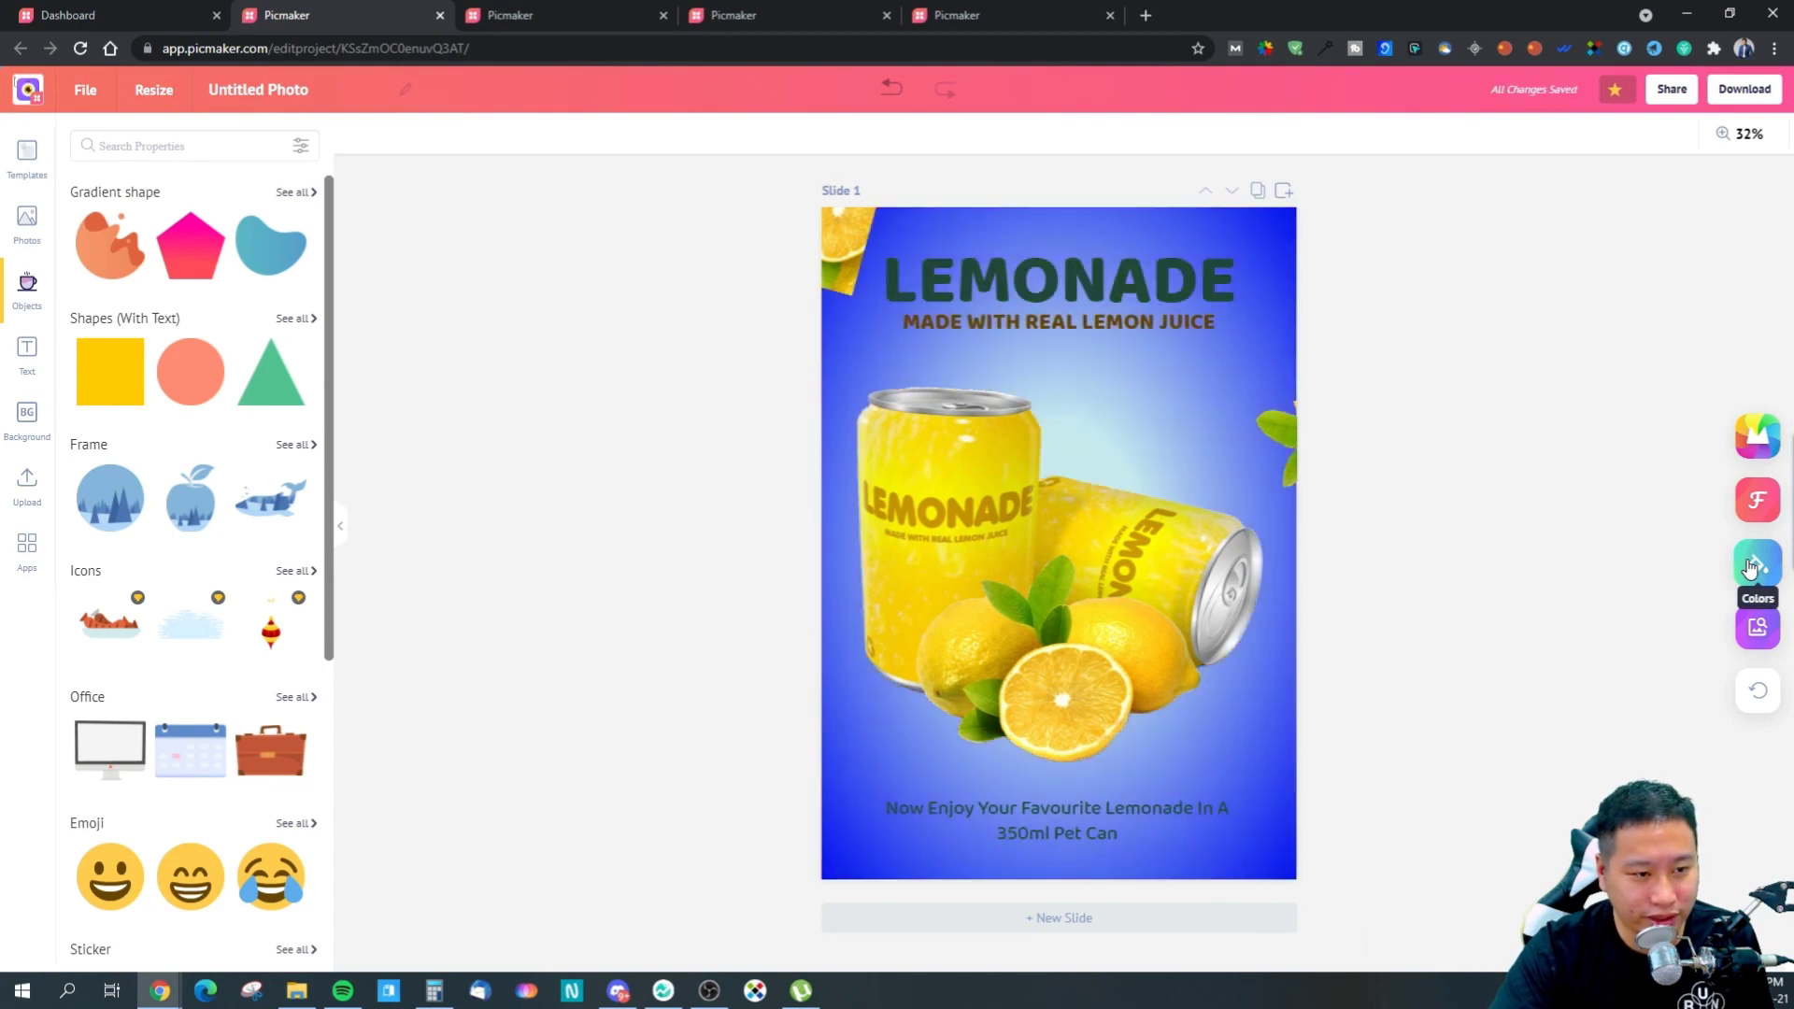
{"action": "left_click", "coordinate": [1749, 565]}
{"action": "left_click", "coordinate": [1750, 565]}
{"action": "left_click", "coordinate": [1750, 565]}
{"action": "left_click", "coordinate": [1749, 565]}
{"action": "left_click", "coordinate": [1749, 565]}
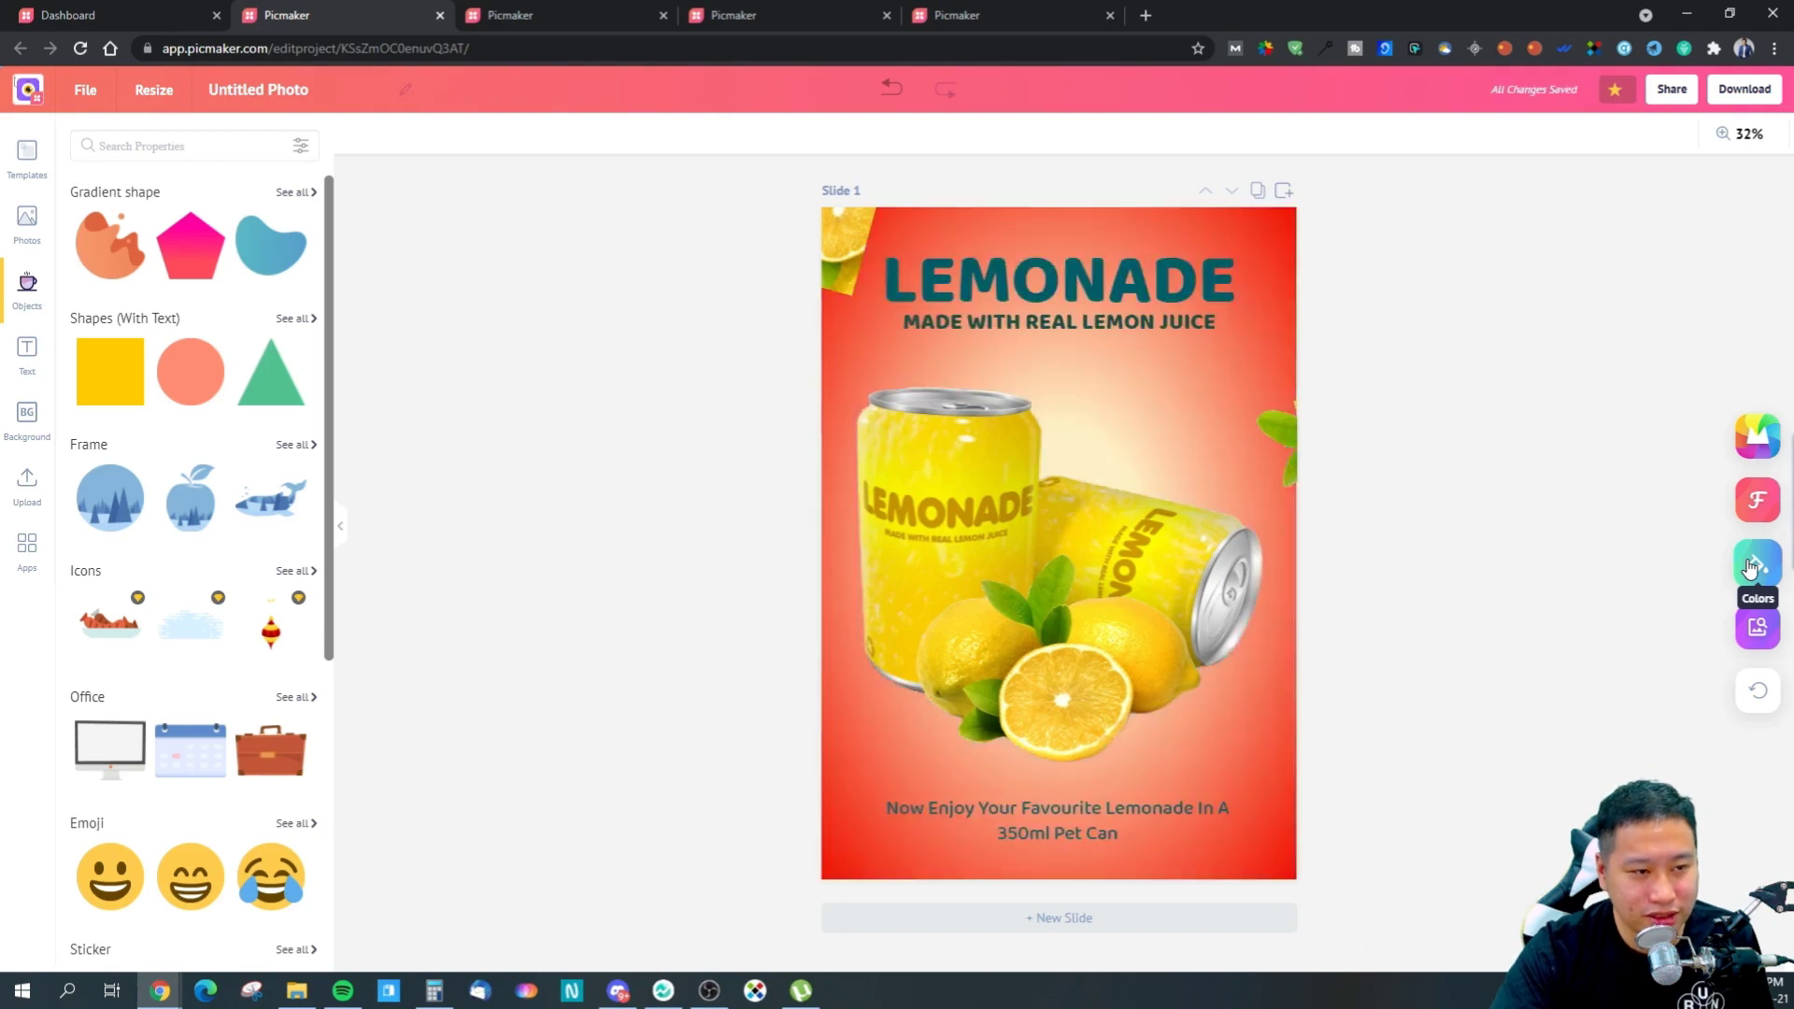
{"action": "left_click", "coordinate": [1750, 565]}
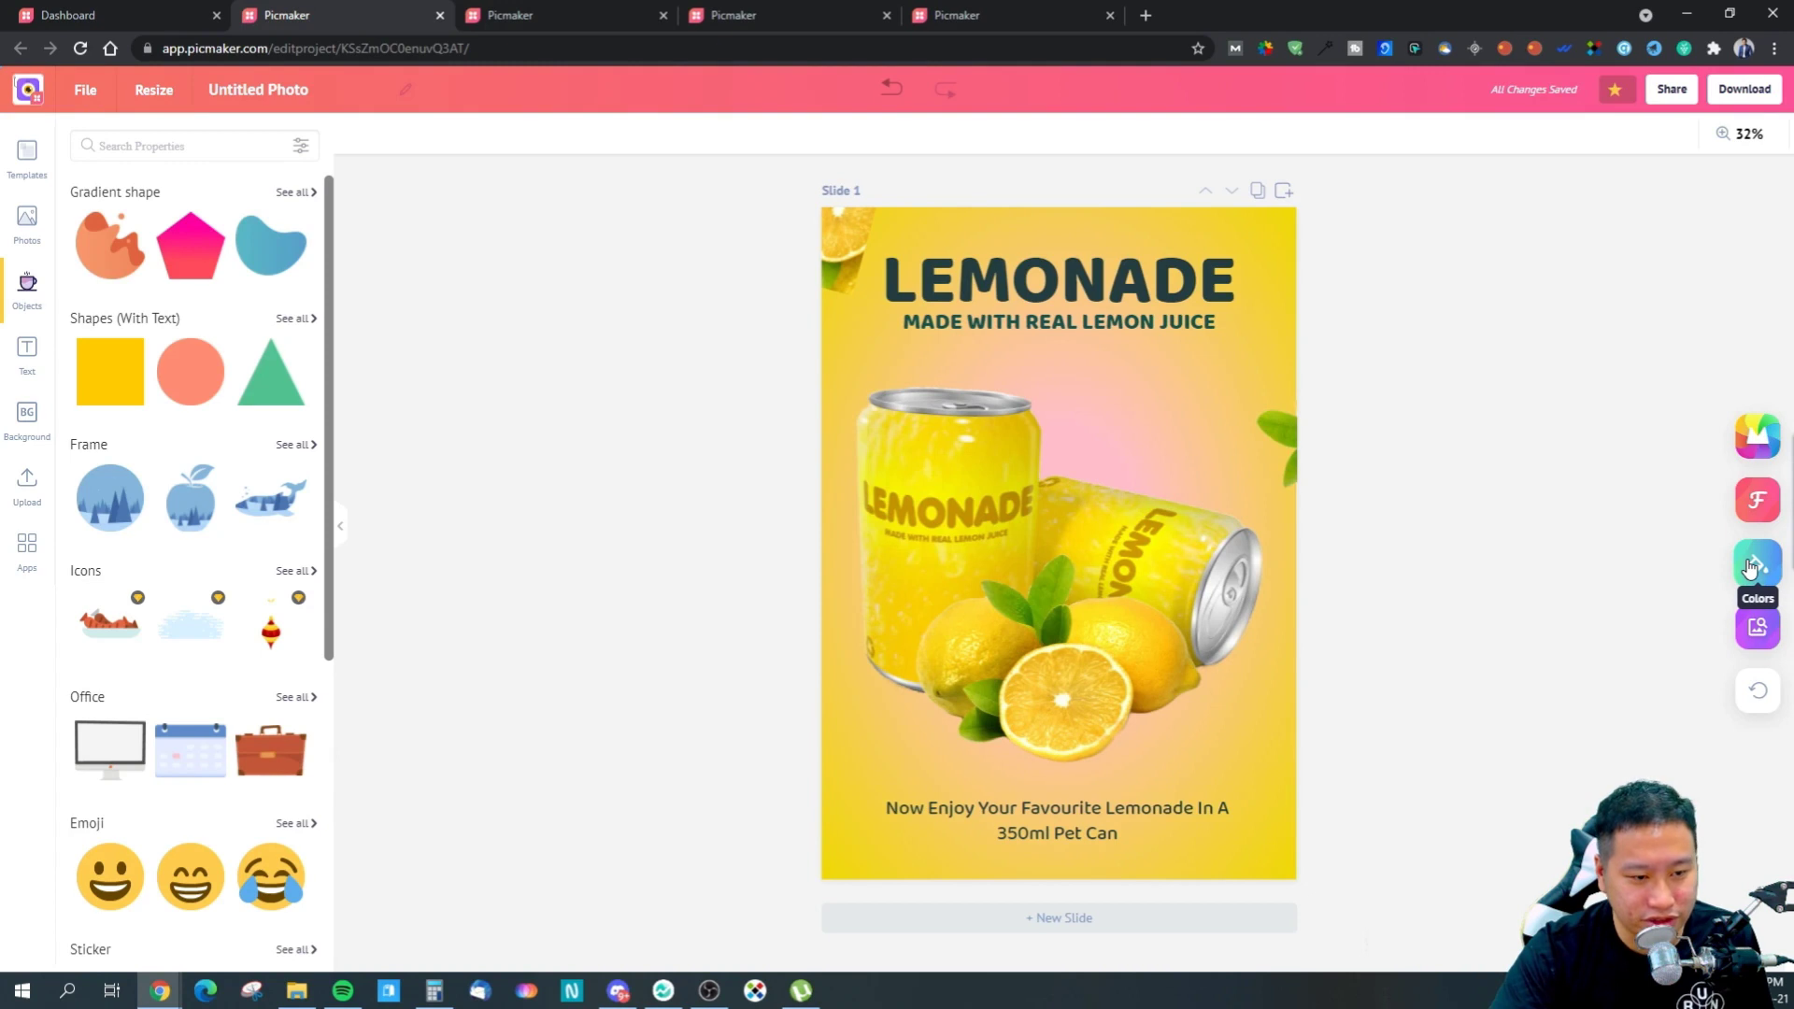
{"action": "left_click", "coordinate": [1750, 565]}
{"action": "left_click", "coordinate": [1750, 566]}
{"action": "left_click", "coordinate": [1749, 565]}
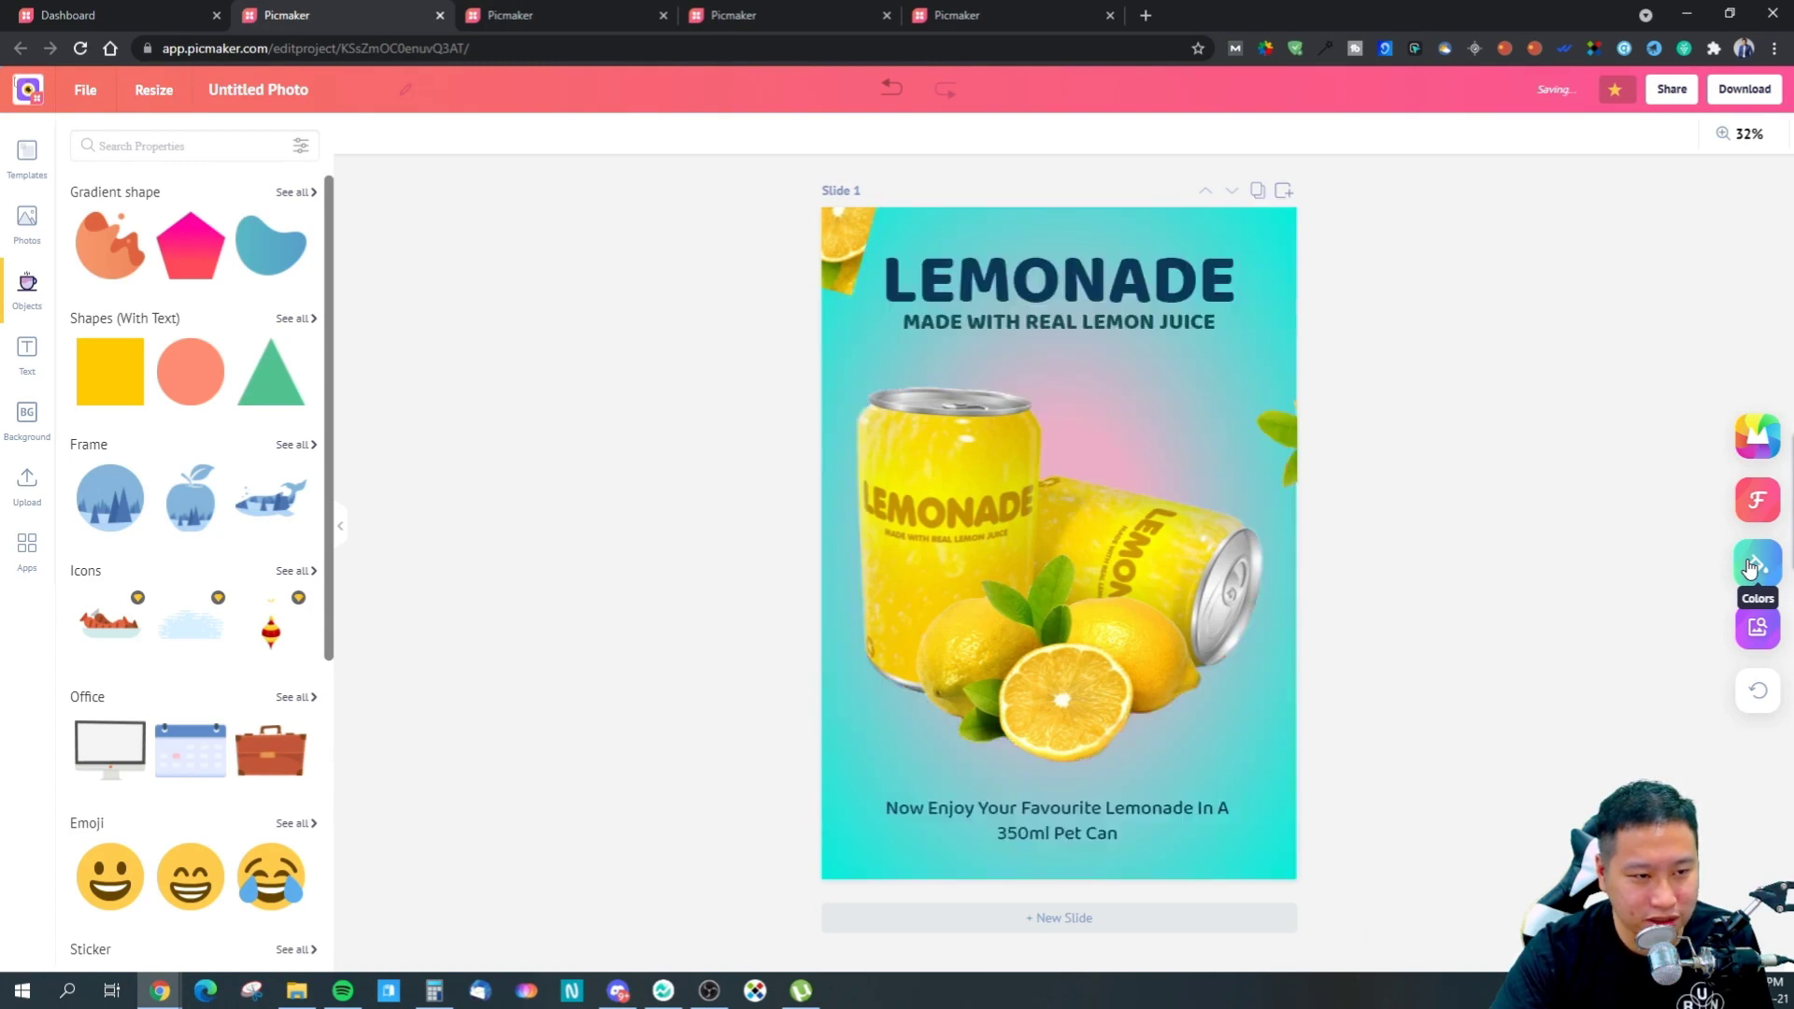
{"action": "left_click", "coordinate": [1749, 565]}
{"action": "left_click", "coordinate": [1750, 565]}
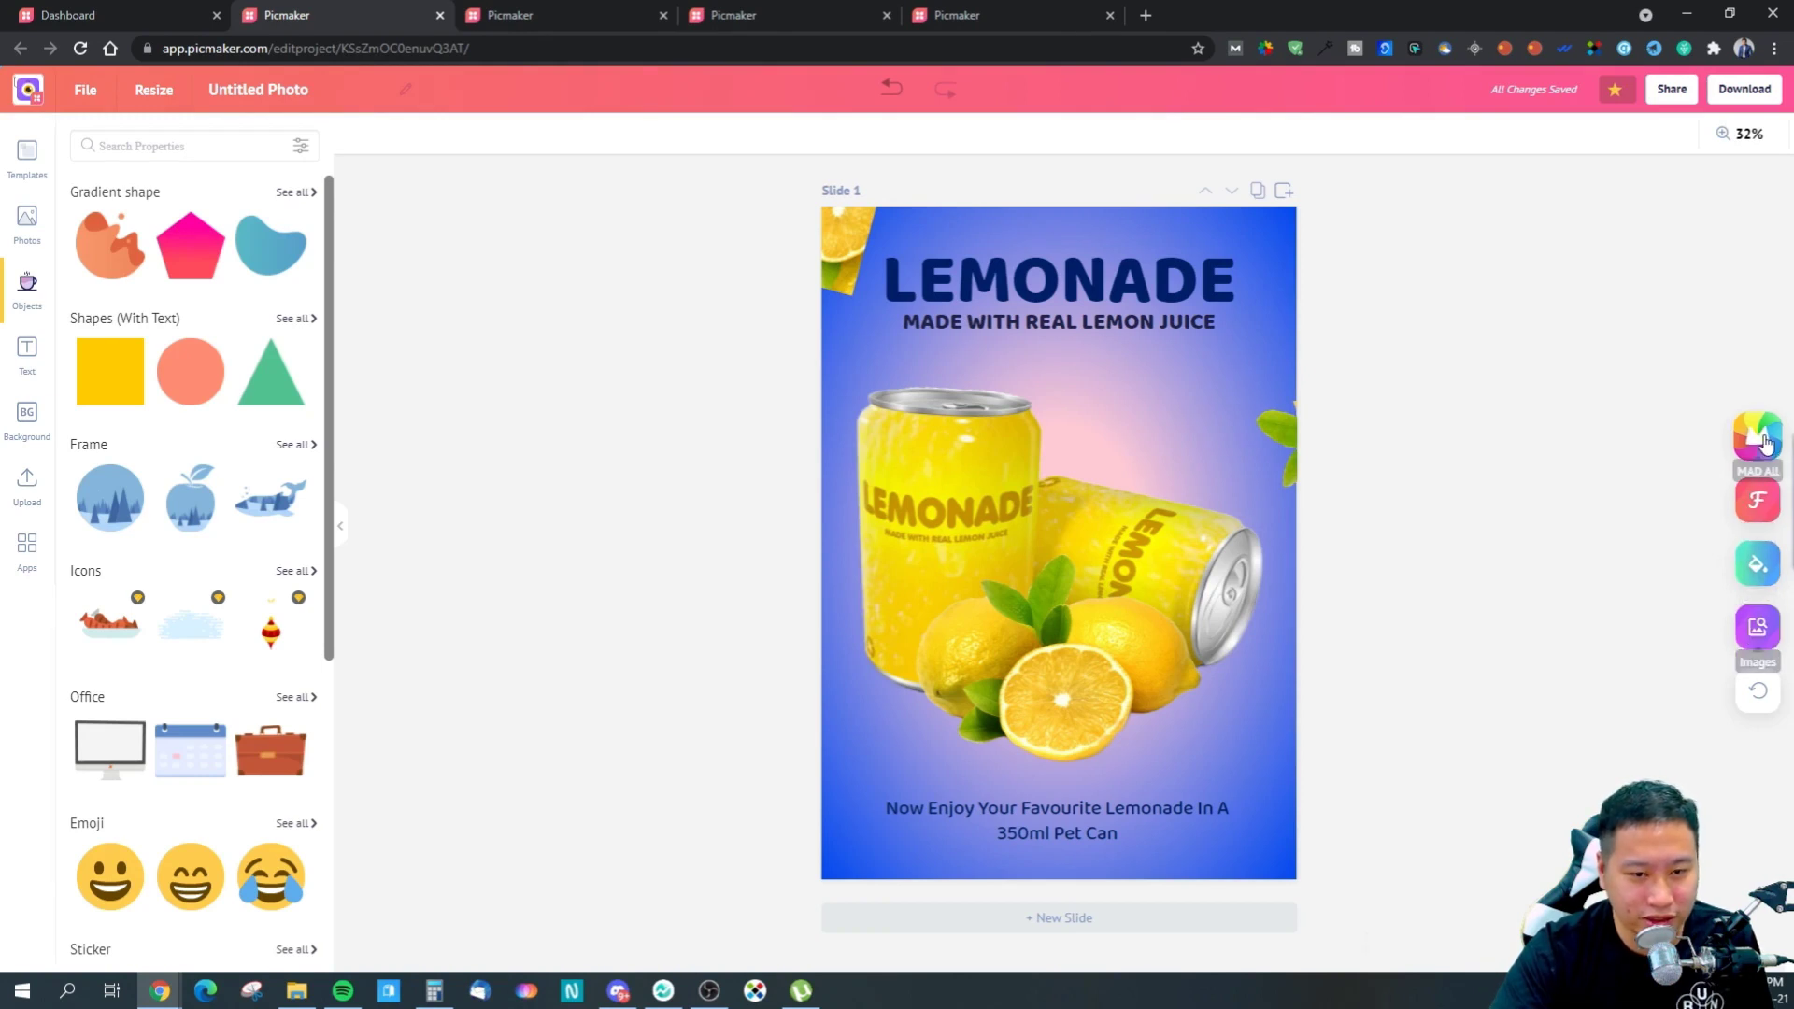
- Shuffle the poster's images and design into a peach-orange palette with a dark red headline
{"action": "left_click", "coordinate": [1751, 635]}
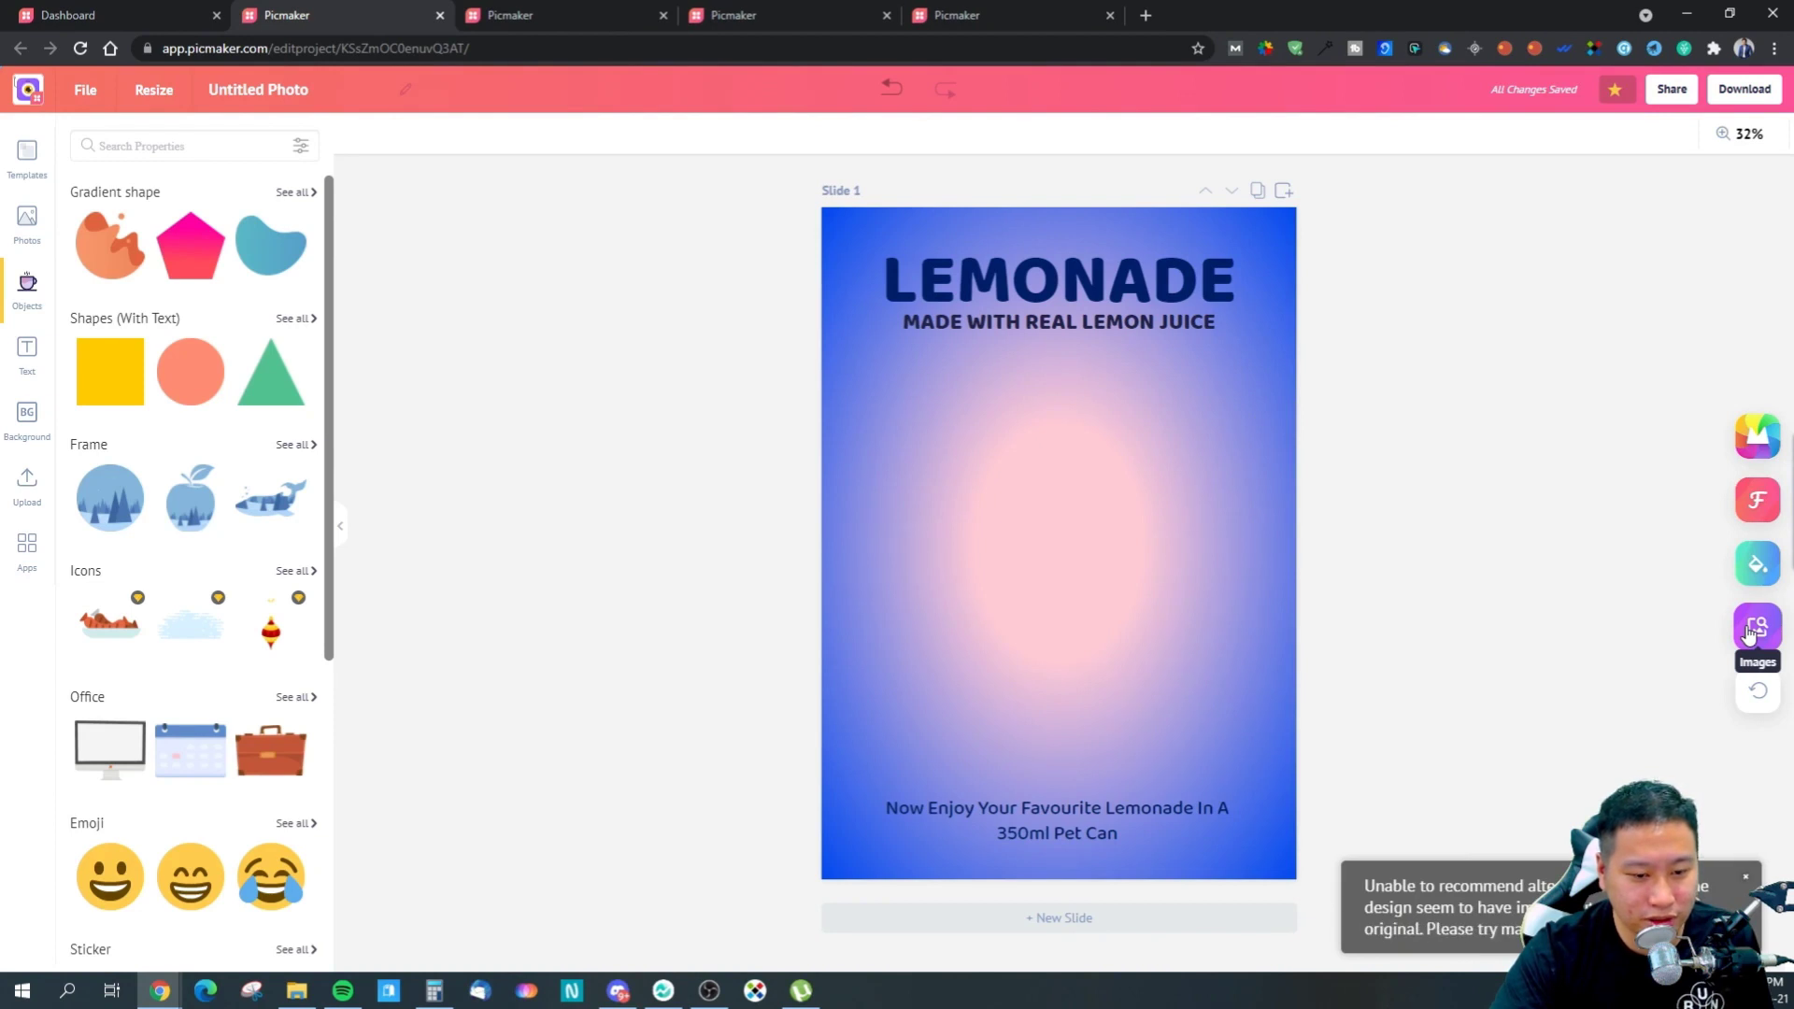
{"action": "left_click", "coordinate": [1744, 452]}
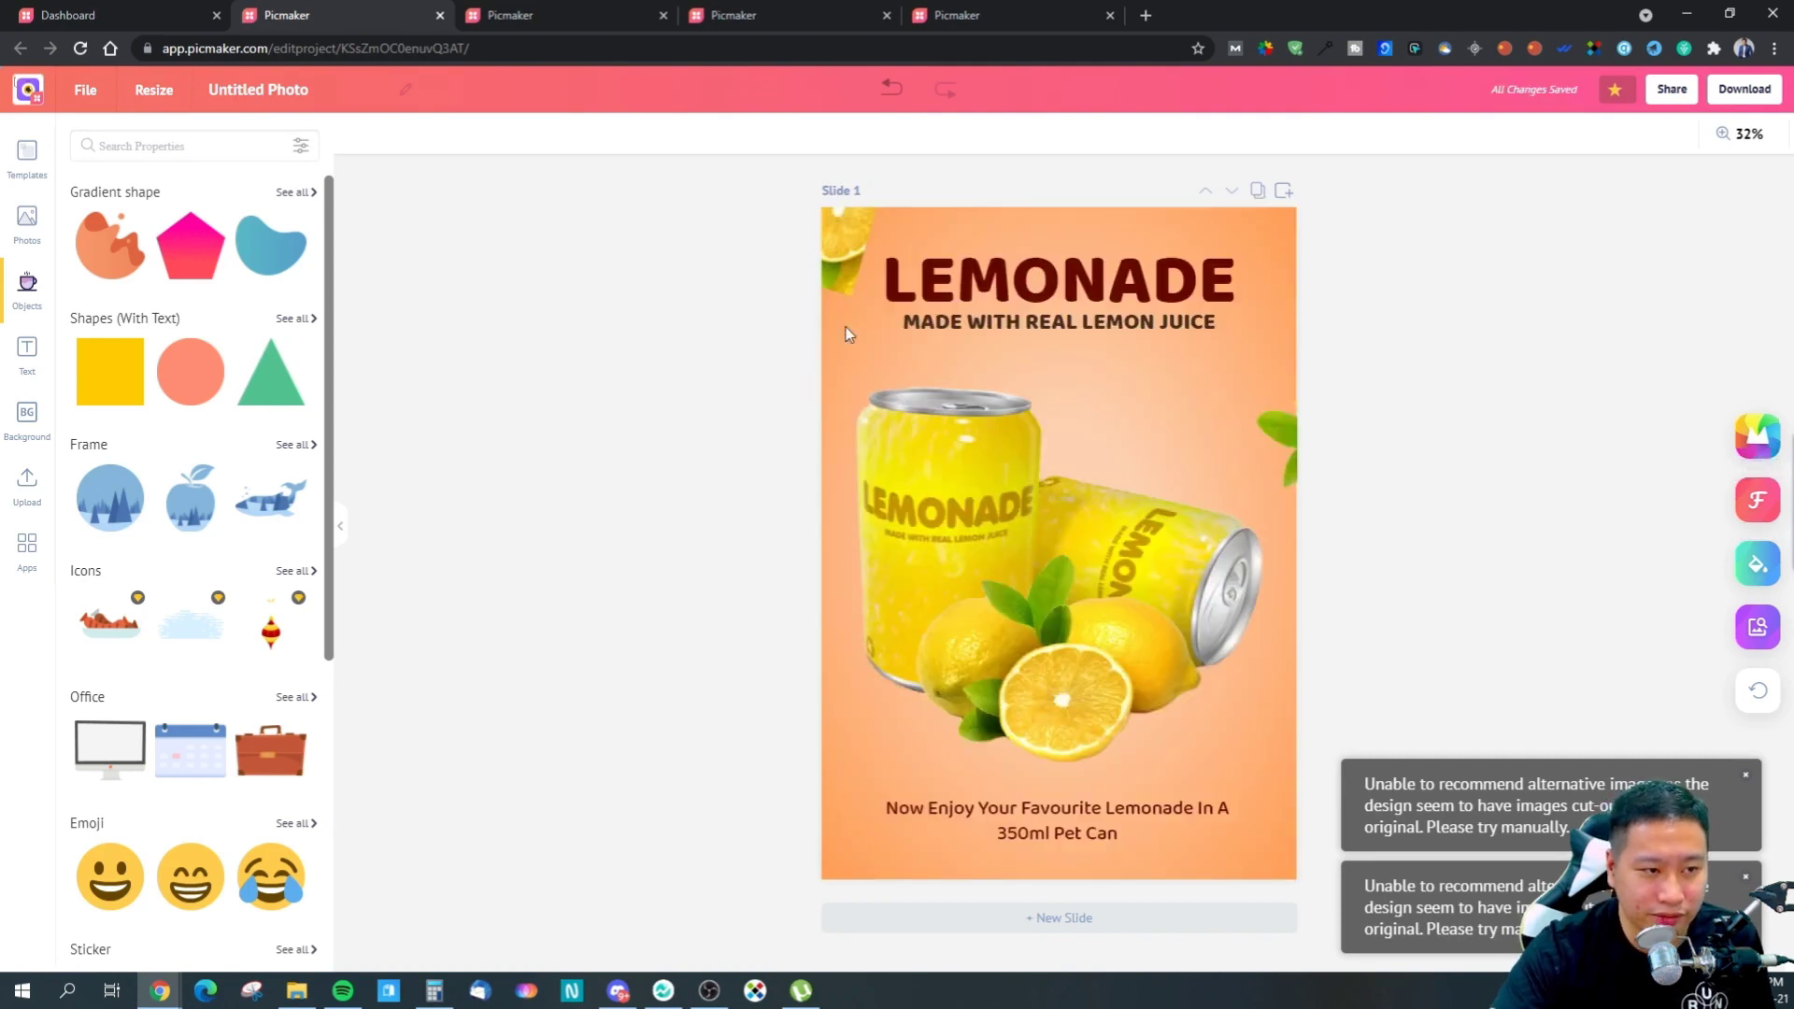
{"action": "left_click", "coordinate": [1020, 593]}
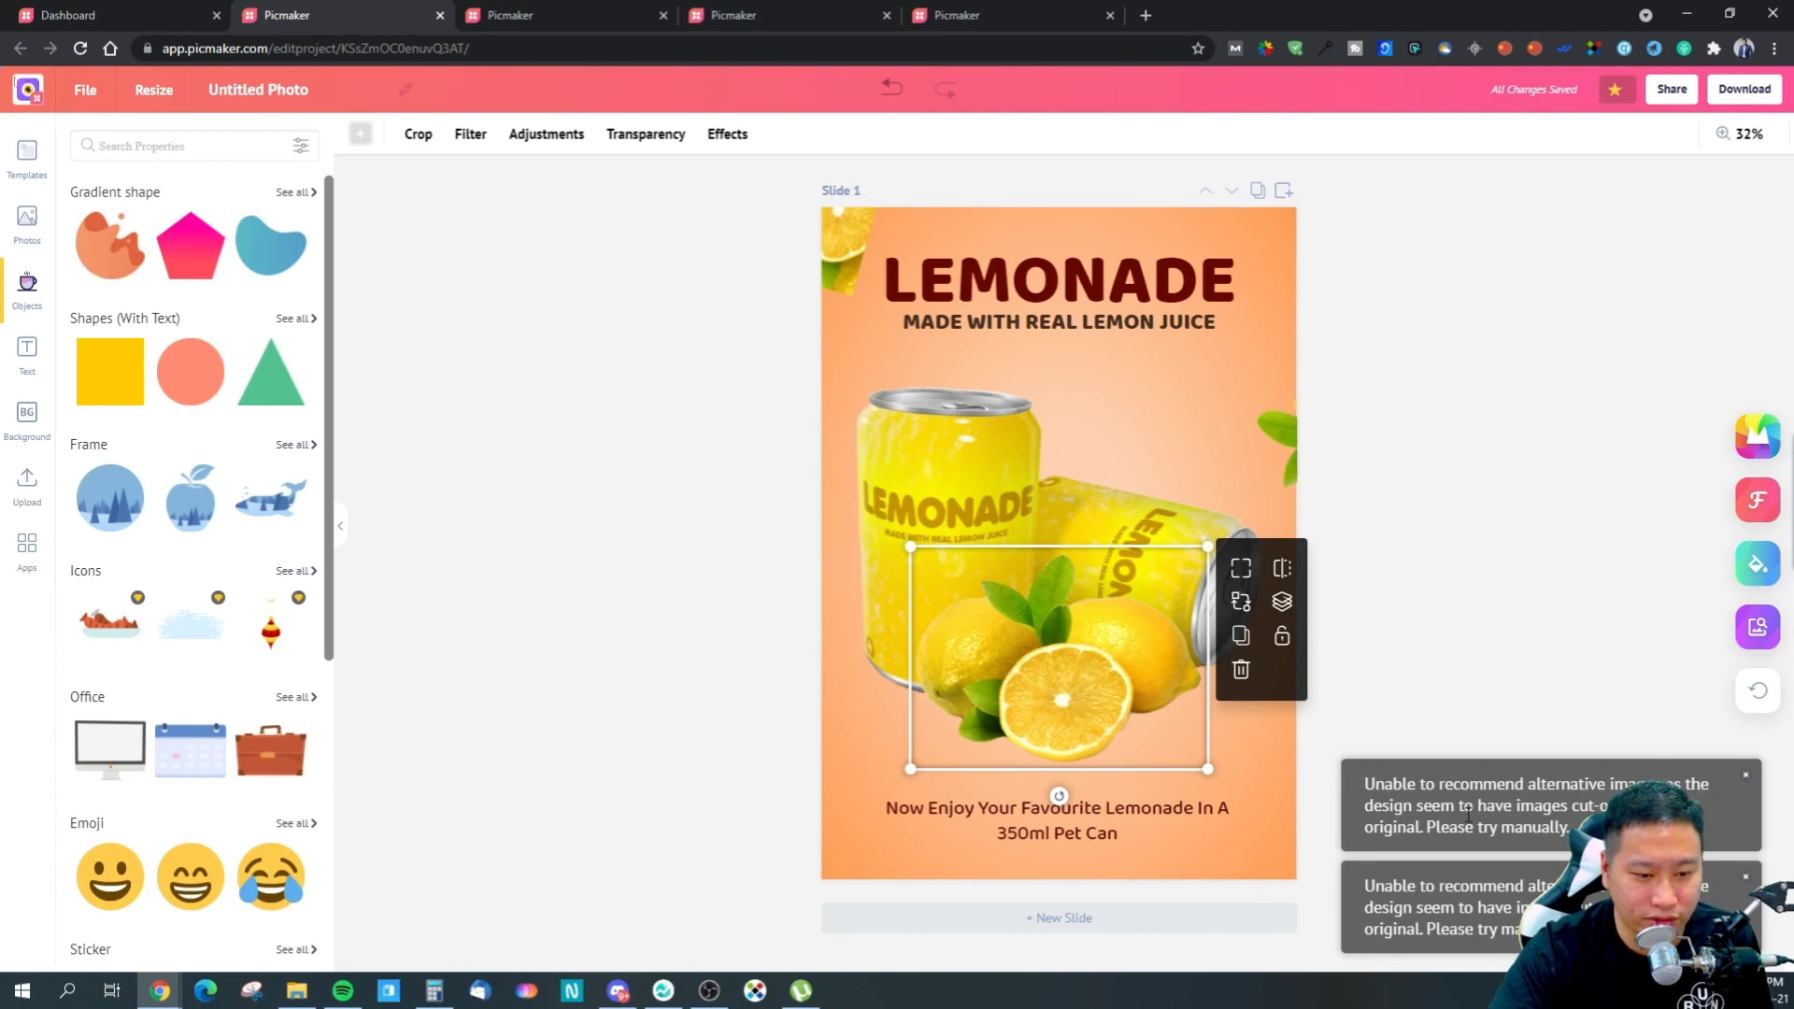
{"action": "left_click", "coordinate": [1490, 633]}
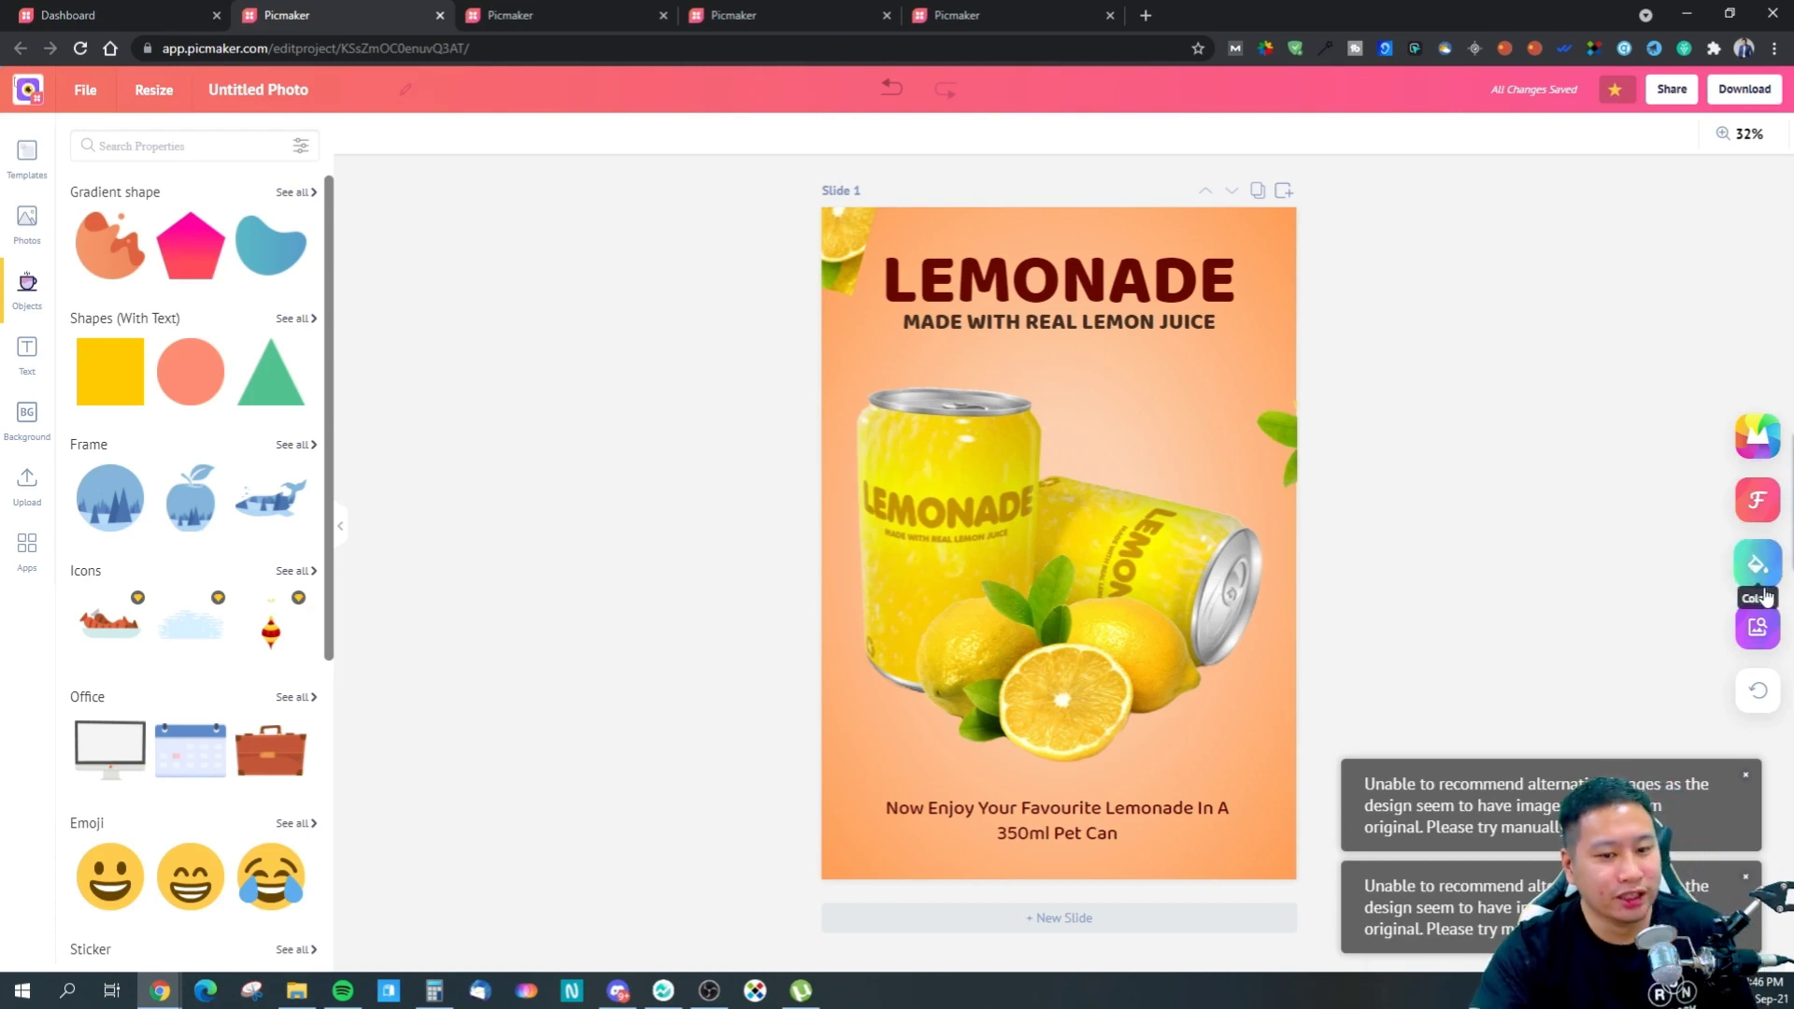
- Open the Back to school poster template from the dashboard
{"action": "key", "text": "ctrl+1"}
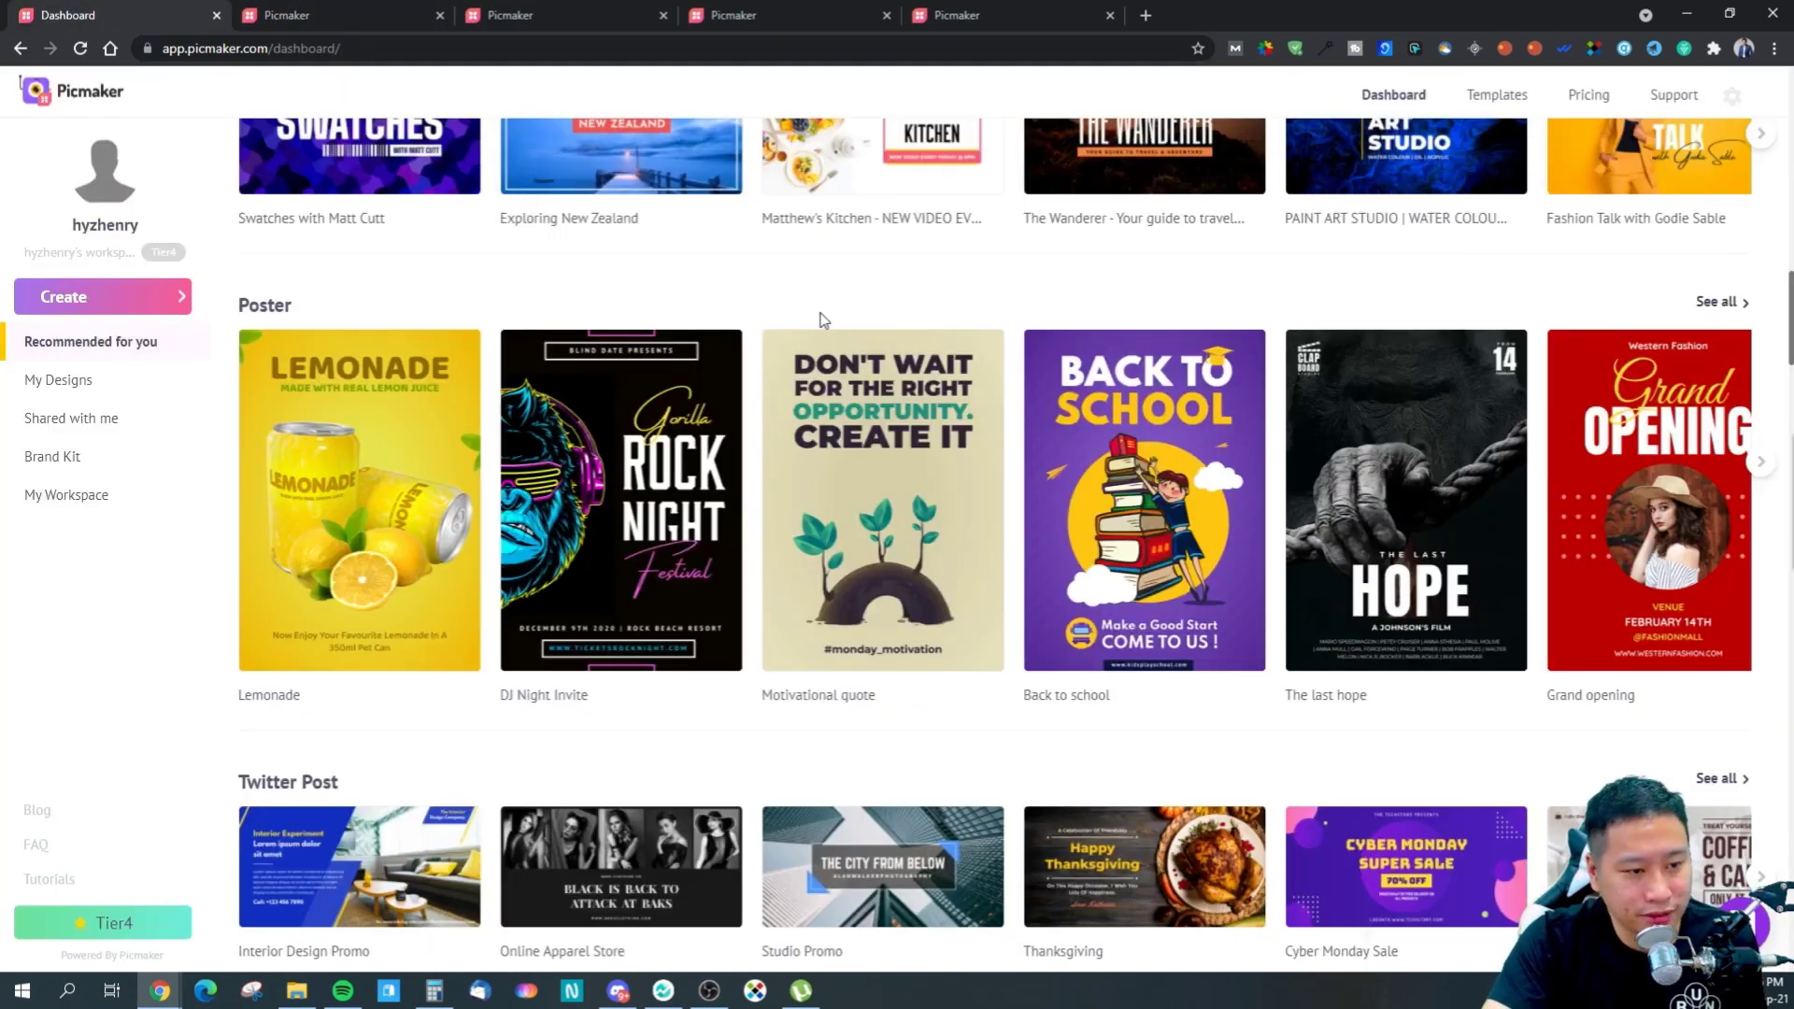
{"action": "scroll", "coordinate": [719, 159], "scroll_direction": "down", "scroll_amount": 4}
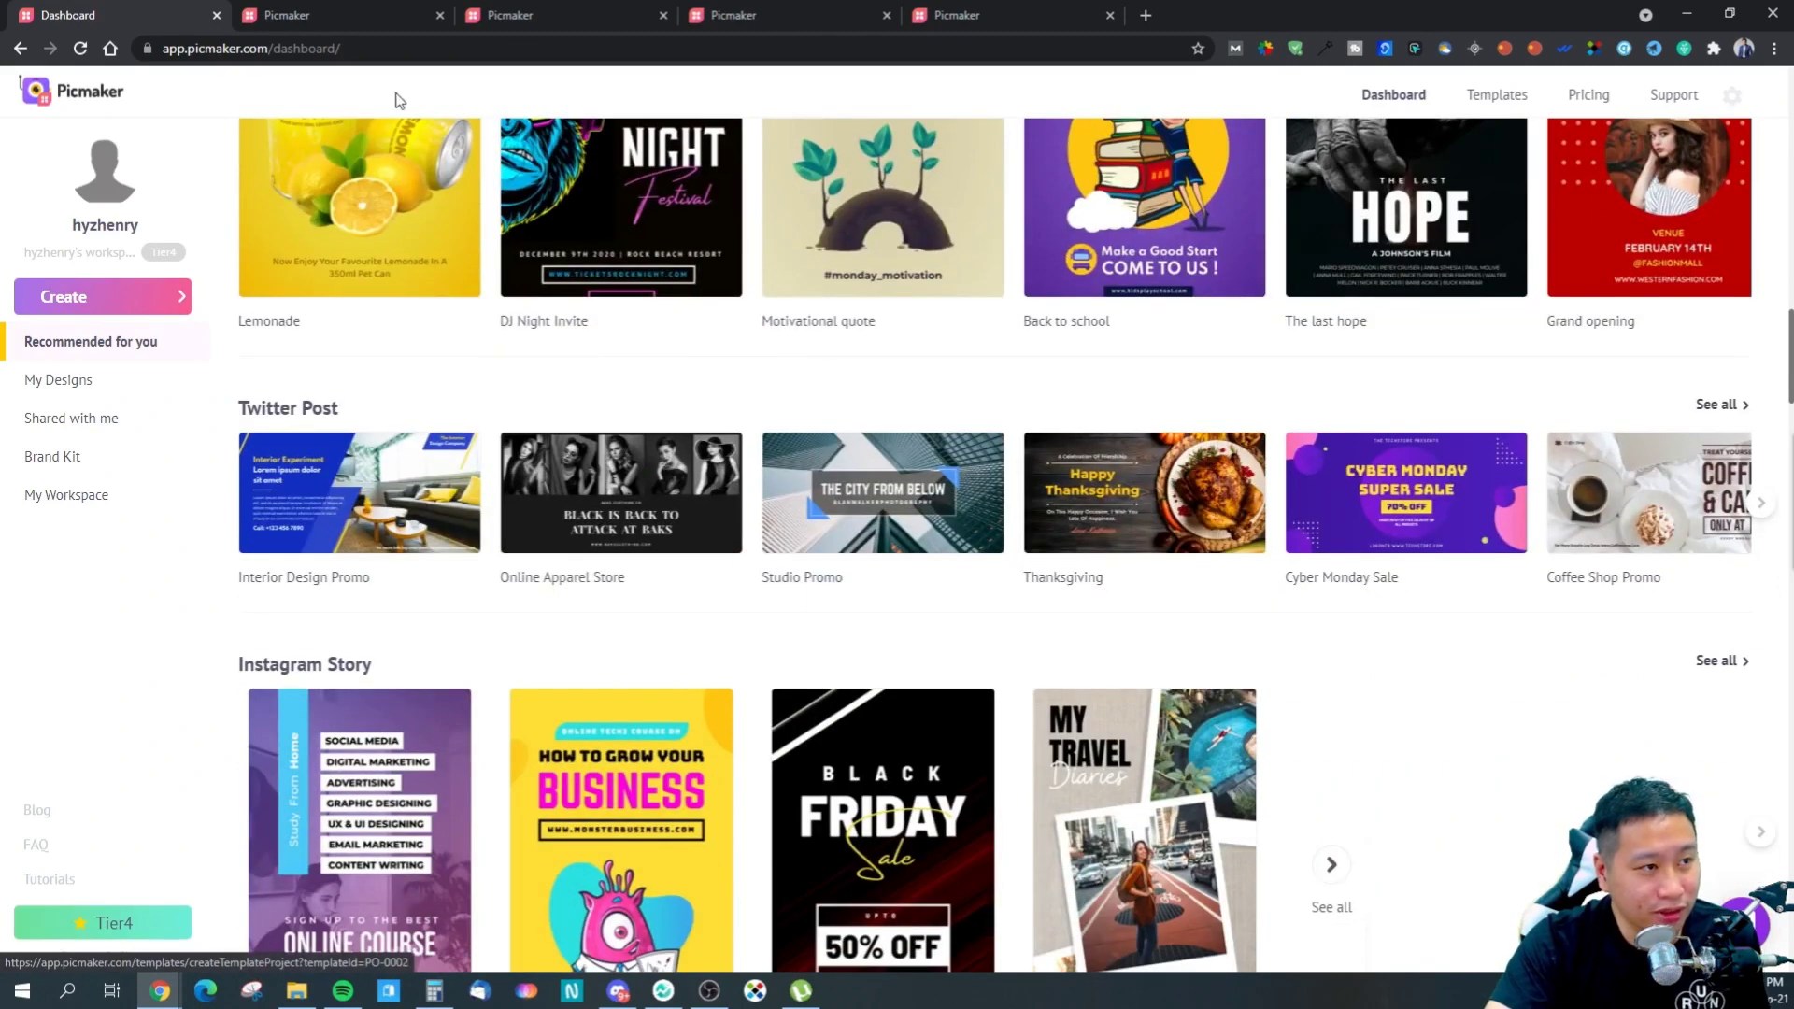
{"action": "scroll", "coordinate": [693, 393], "scroll_direction": "up", "scroll_amount": 3}
{"action": "left_click", "coordinate": [1121, 373]}
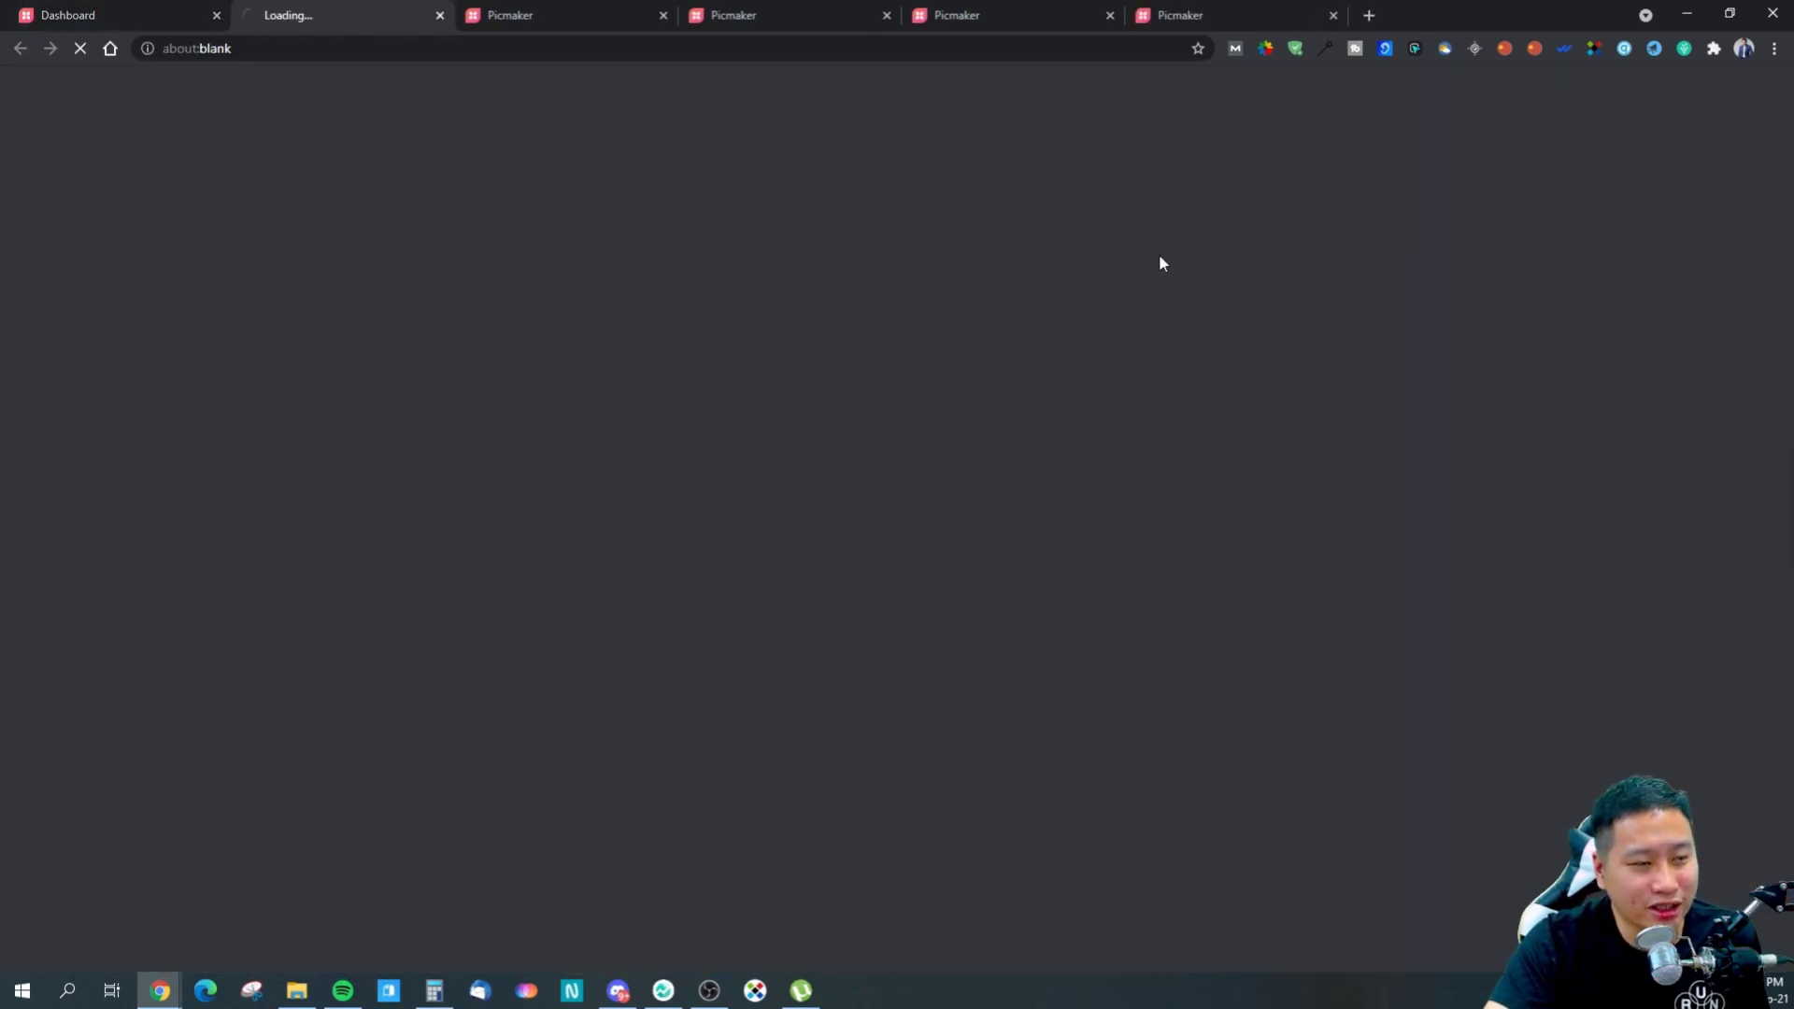
- Close the four leftover earlier design tabs
{"action": "left_click", "coordinate": [653, 25]}
{"action": "left_click", "coordinate": [669, 15]}
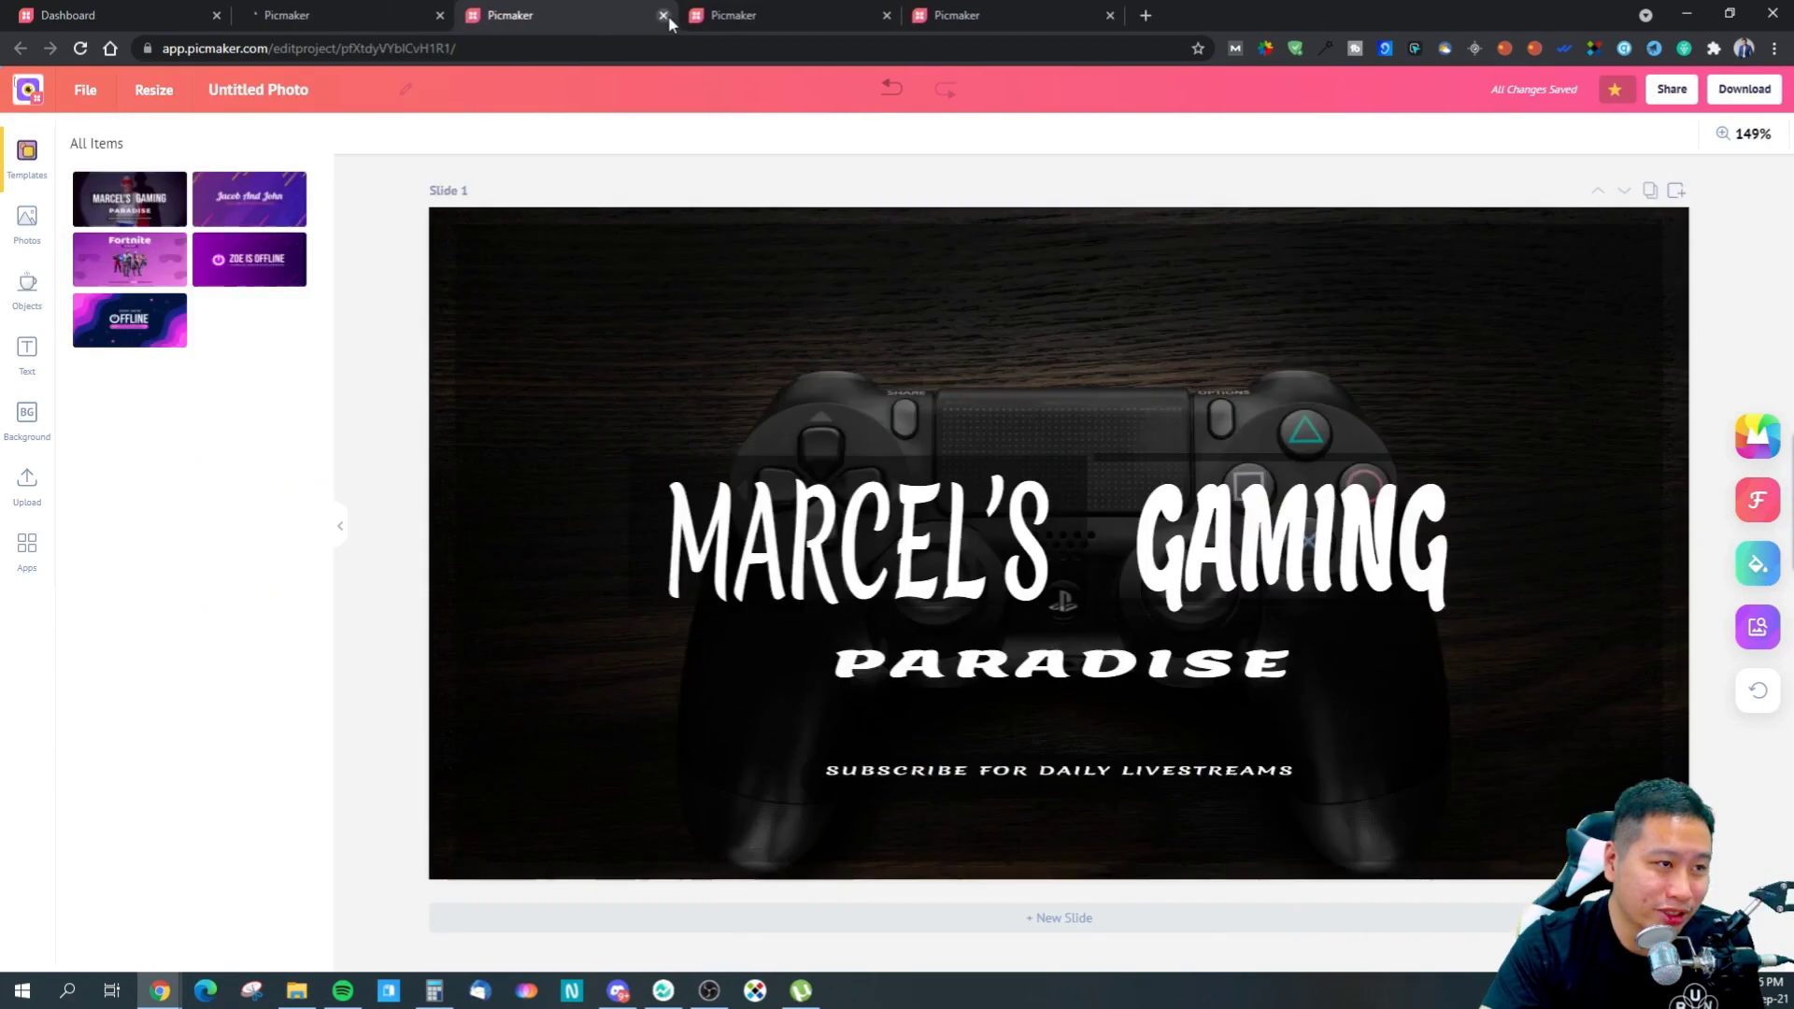
{"action": "left_click", "coordinate": [669, 15]}
{"action": "left_click", "coordinate": [669, 15]}
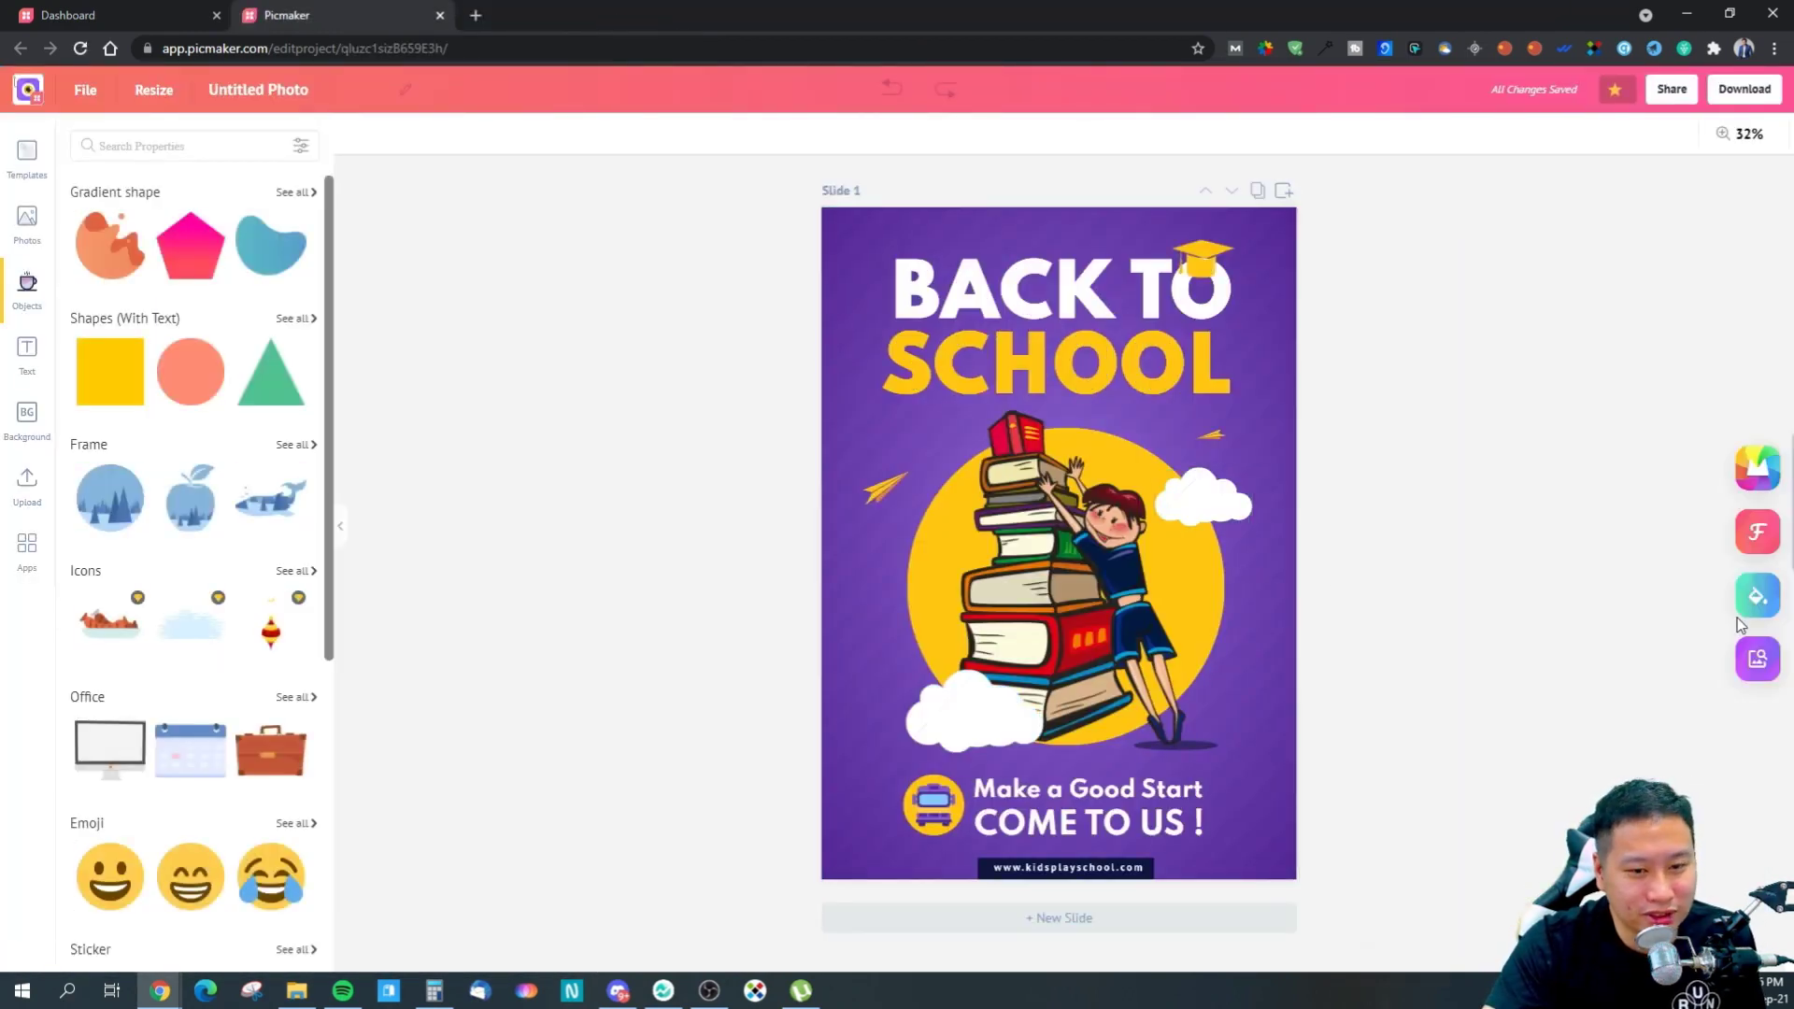
{"action": "left_click", "coordinate": [1750, 602]}
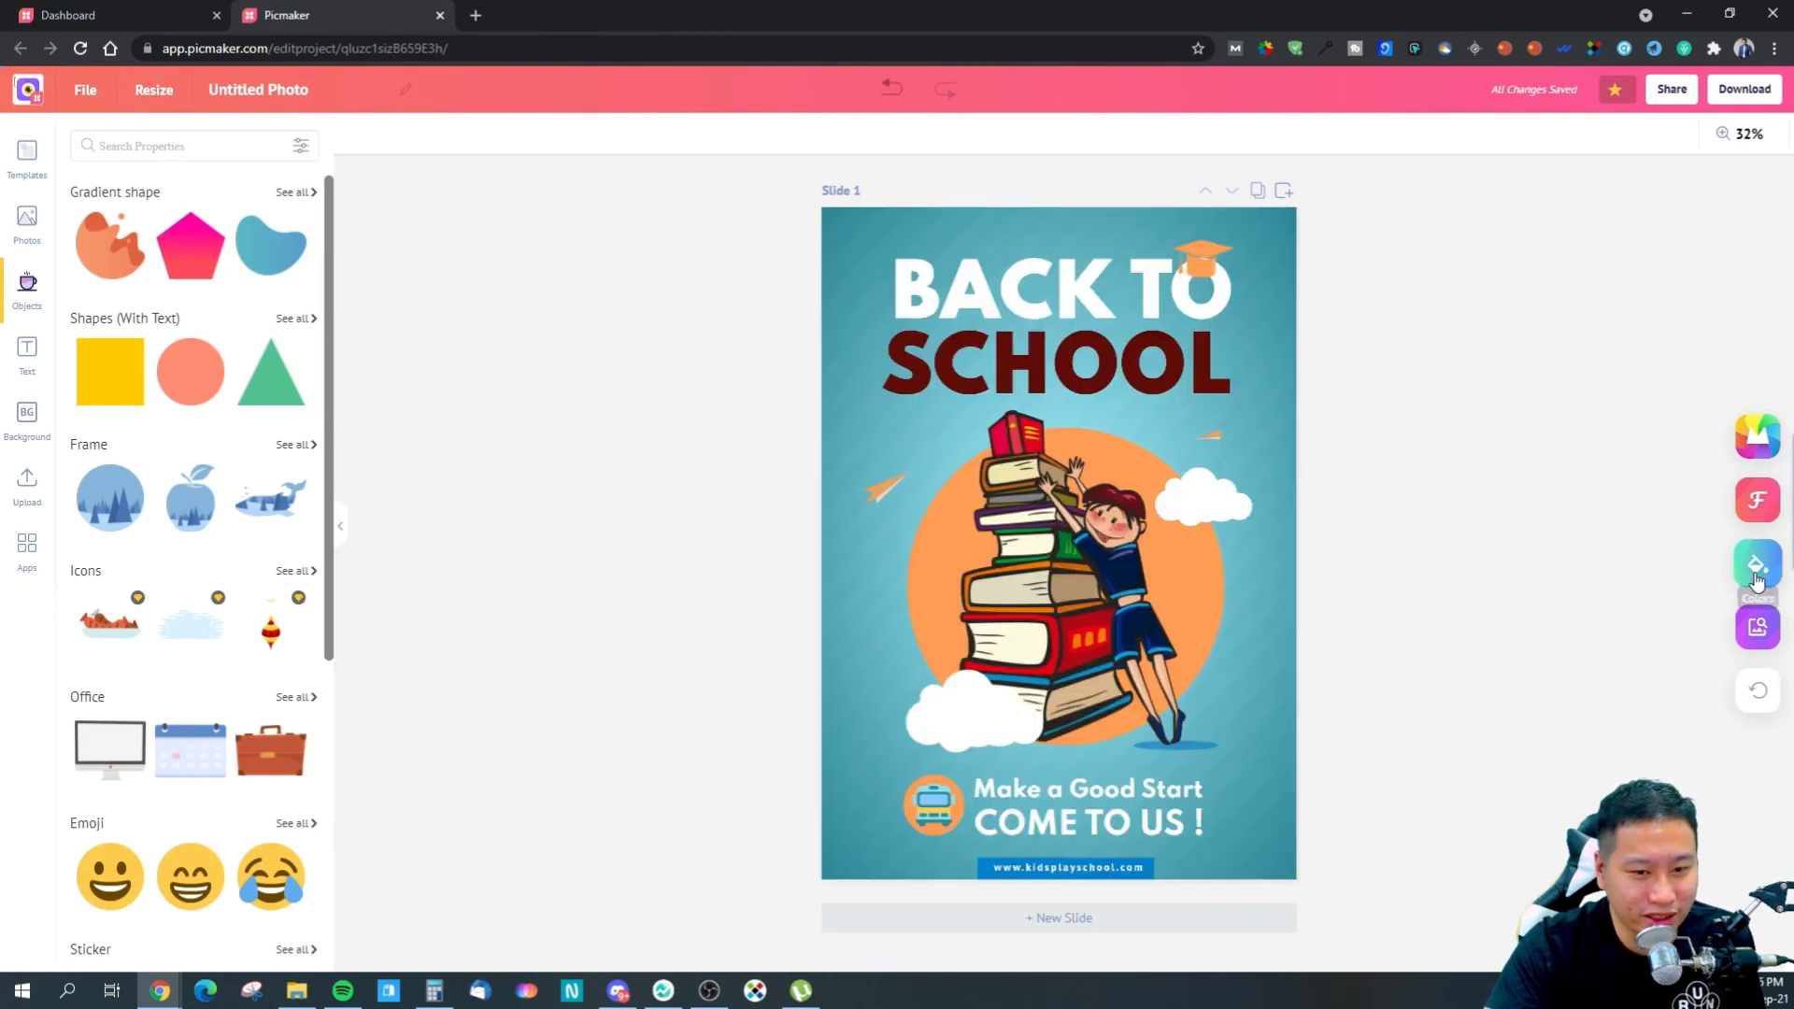
{"action": "left_click", "coordinate": [1756, 570]}
{"action": "left_click", "coordinate": [1756, 580]}
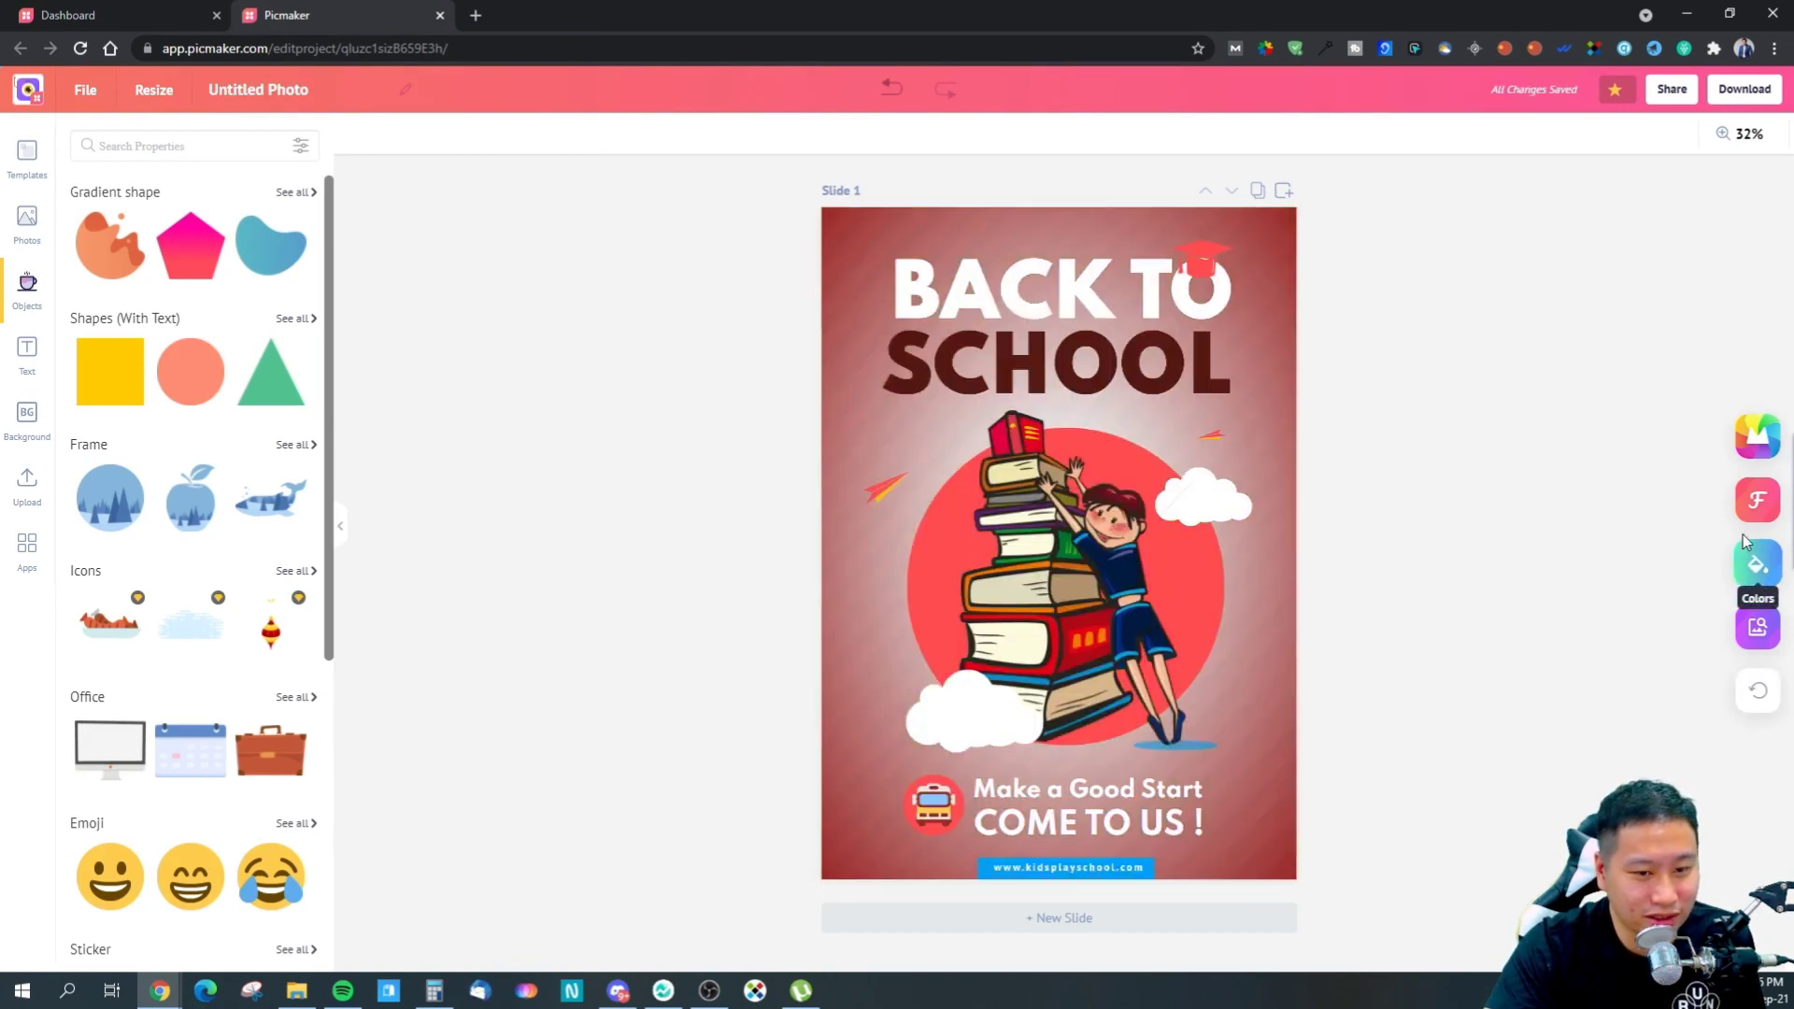
{"action": "left_click", "coordinate": [1753, 439]}
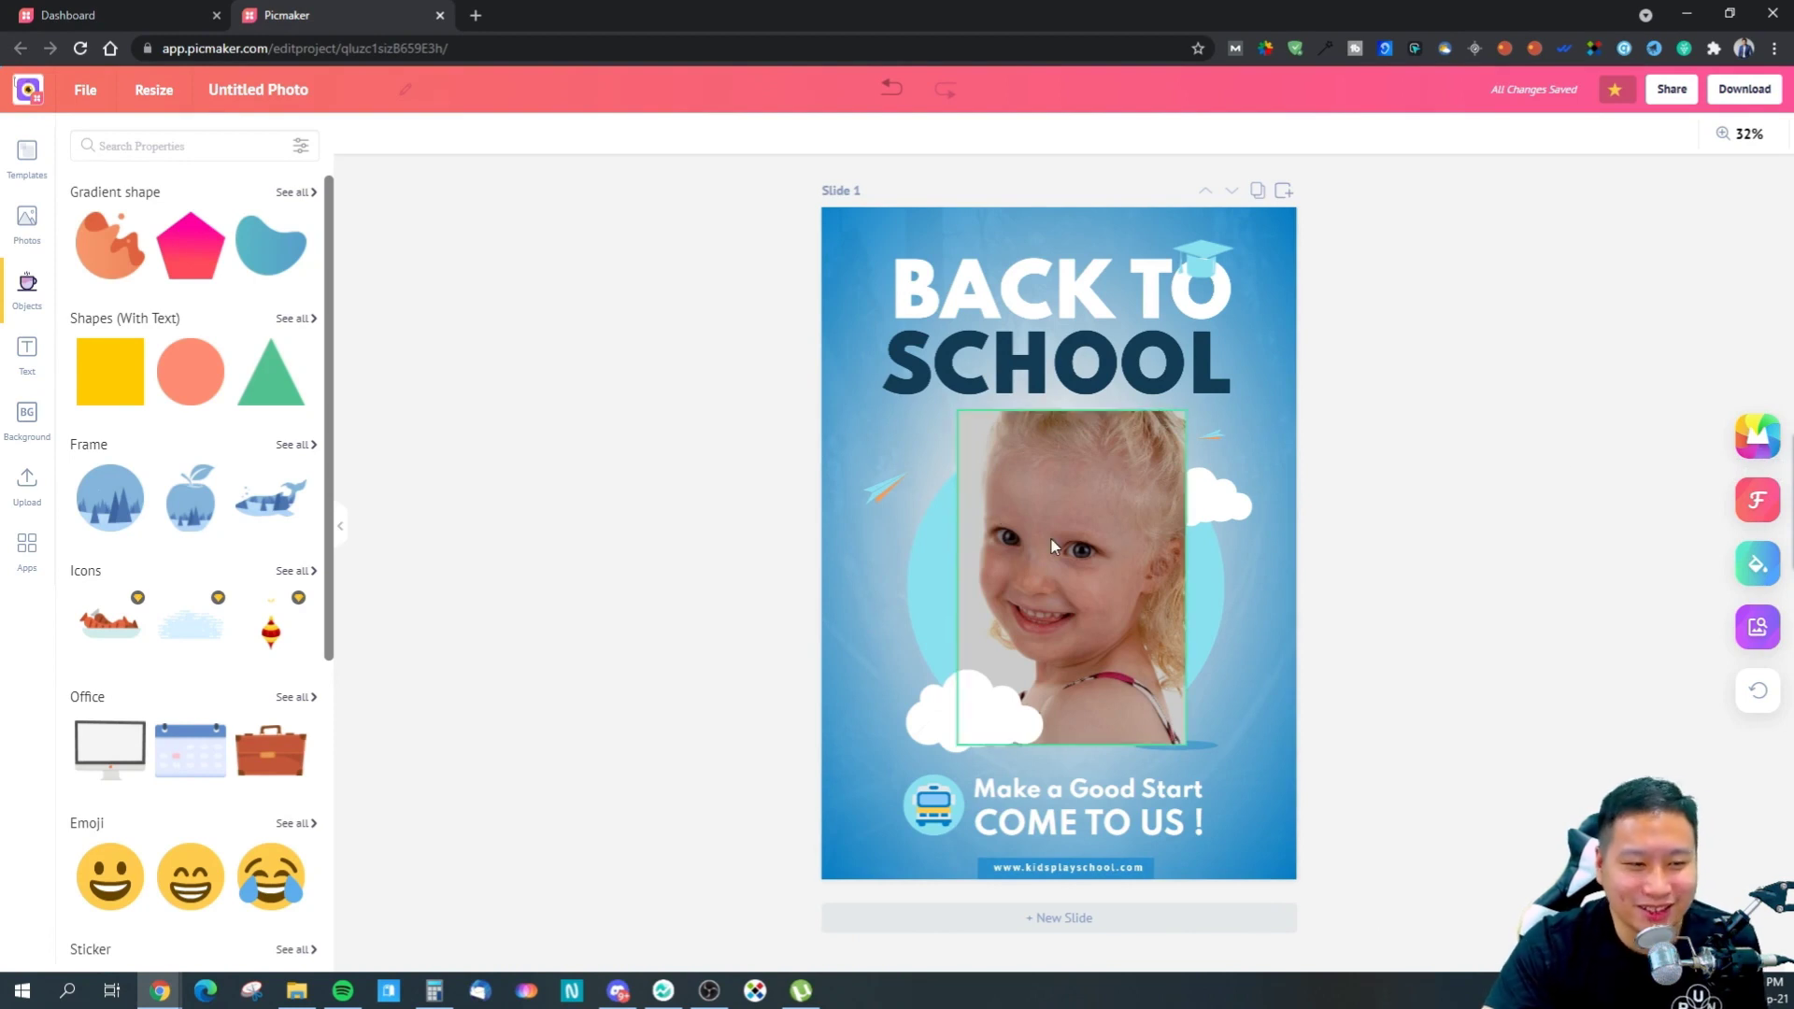
{"action": "left_click", "coordinate": [1100, 551]}
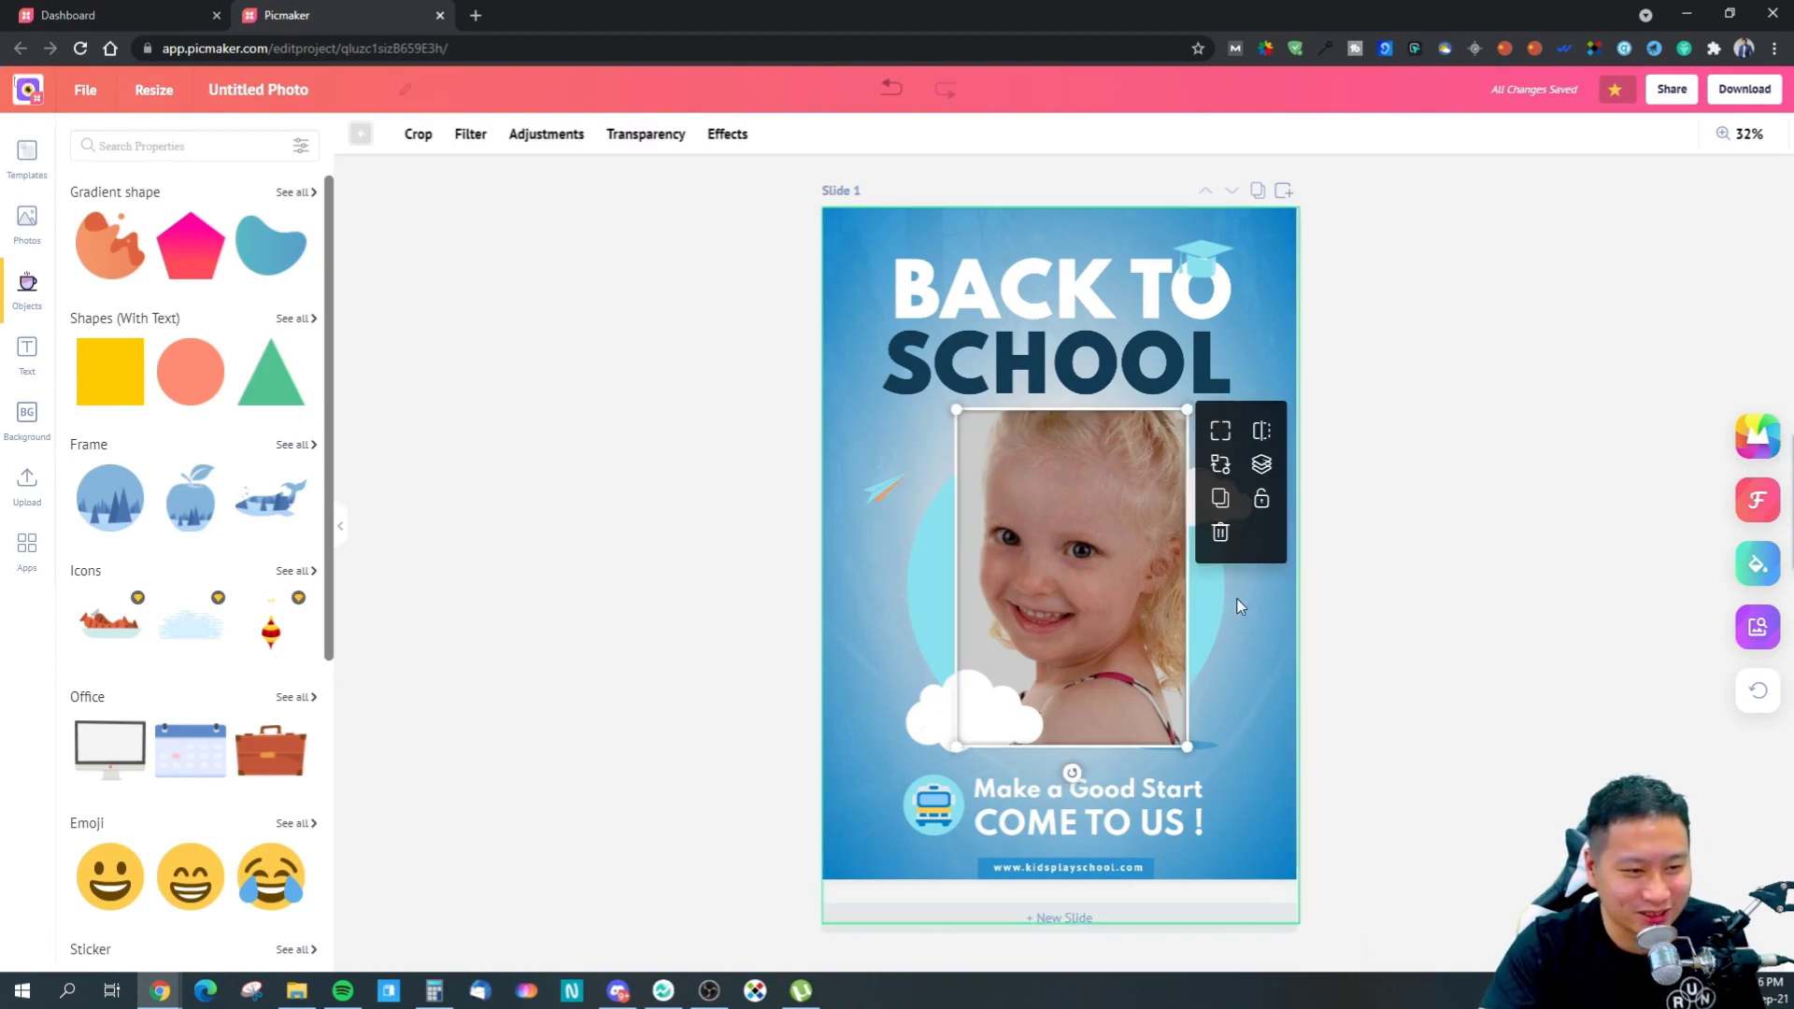
{"action": "left_click", "coordinate": [1748, 693]}
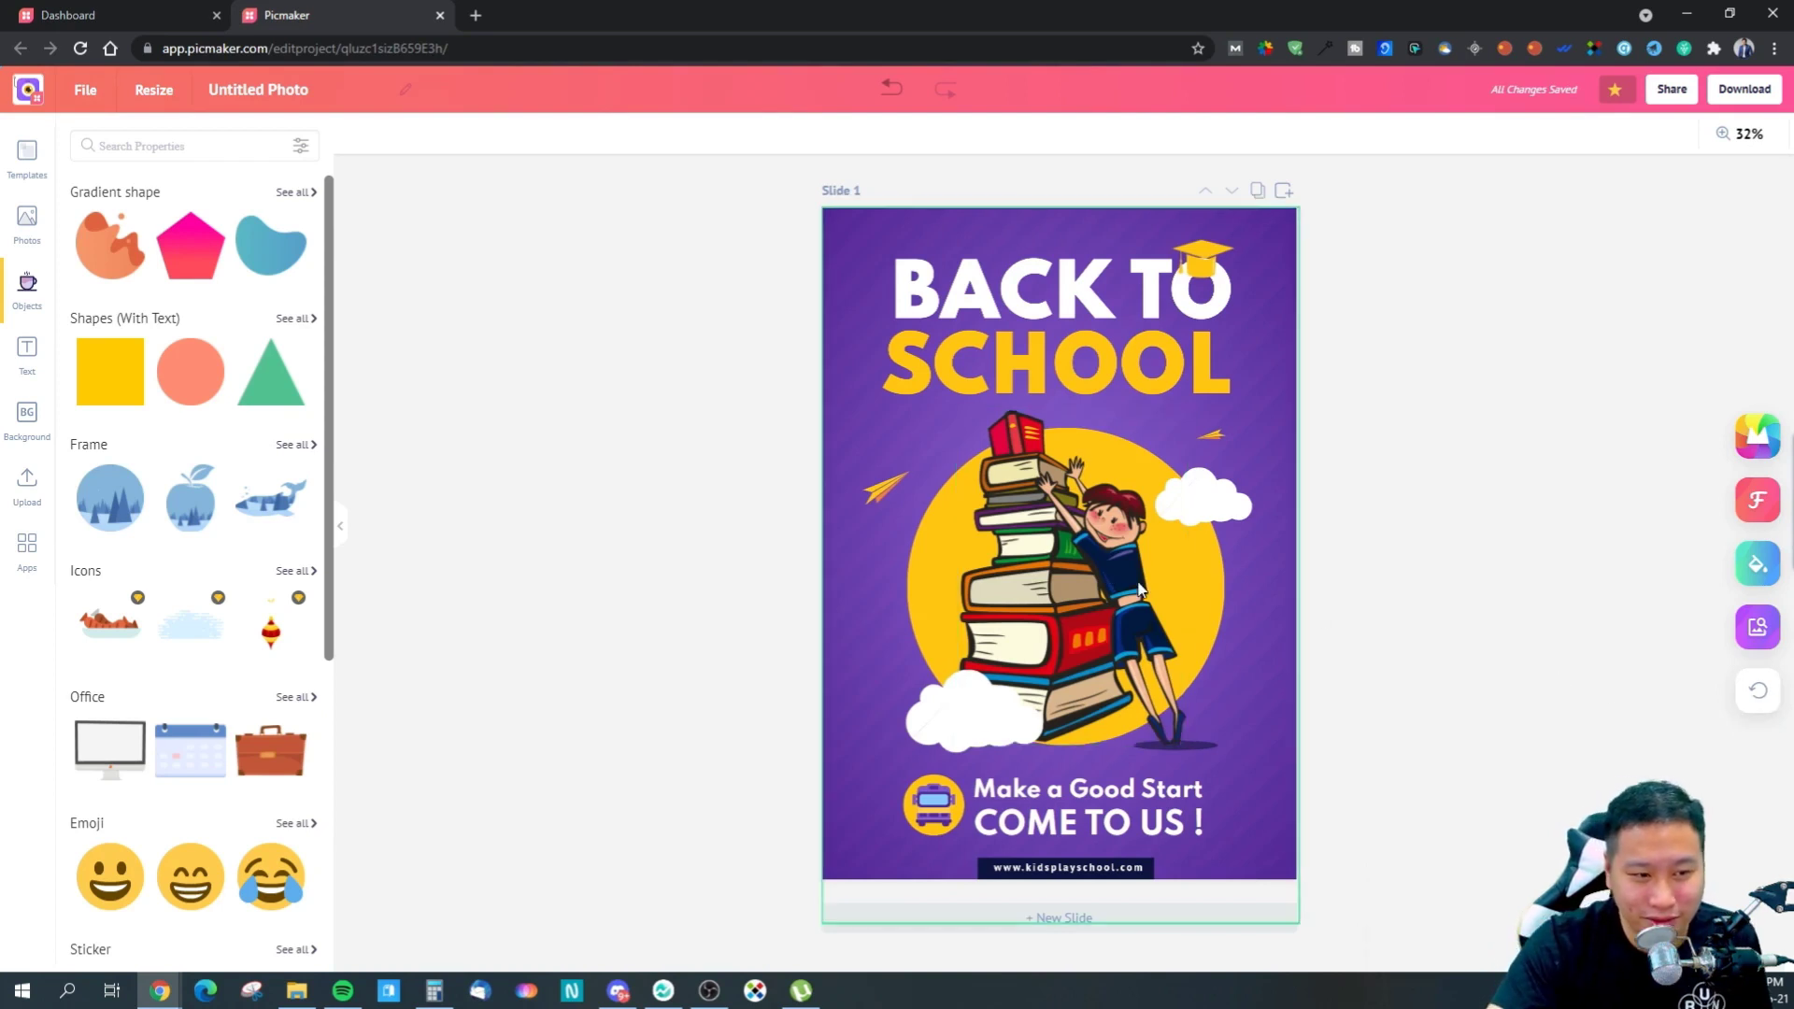
{"action": "left_click", "coordinate": [1044, 580]}
{"action": "left_click", "coordinate": [1514, 624]}
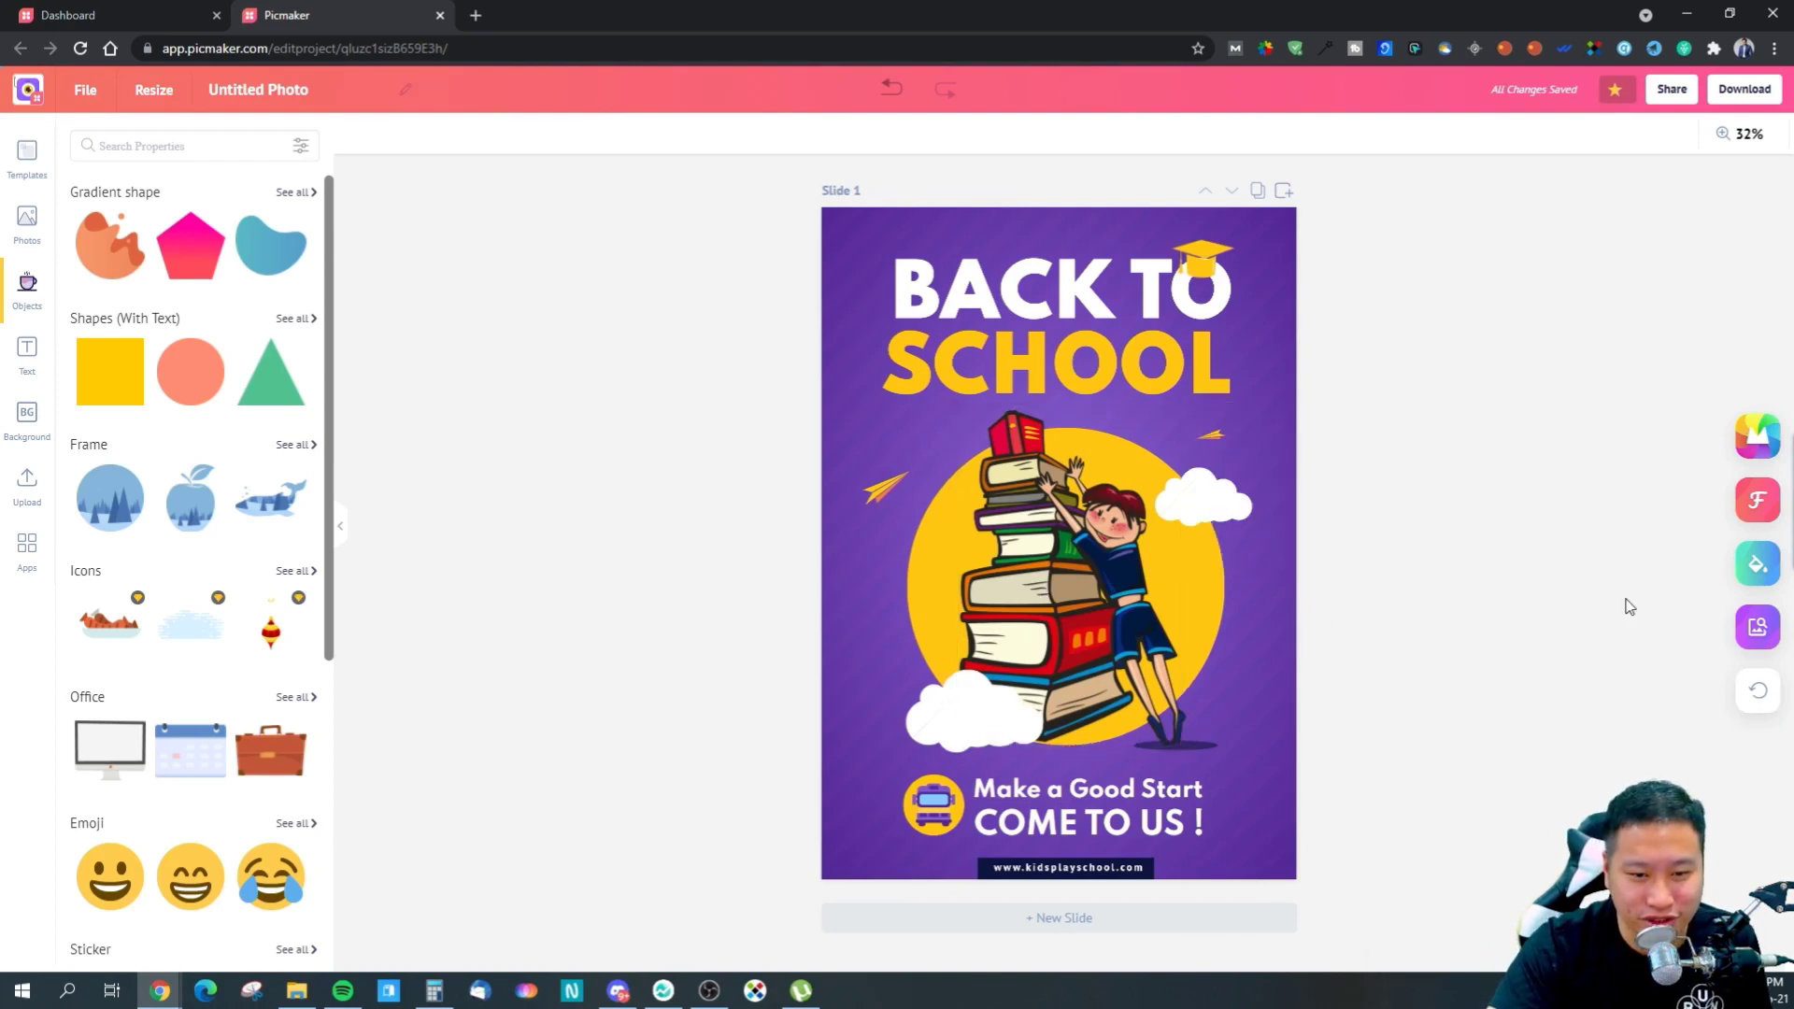
- Shuffle font pairings until the BACK TO SCHOOL headline appears in a thin, light sans-serif
{"action": "left_click", "coordinate": [1757, 520]}
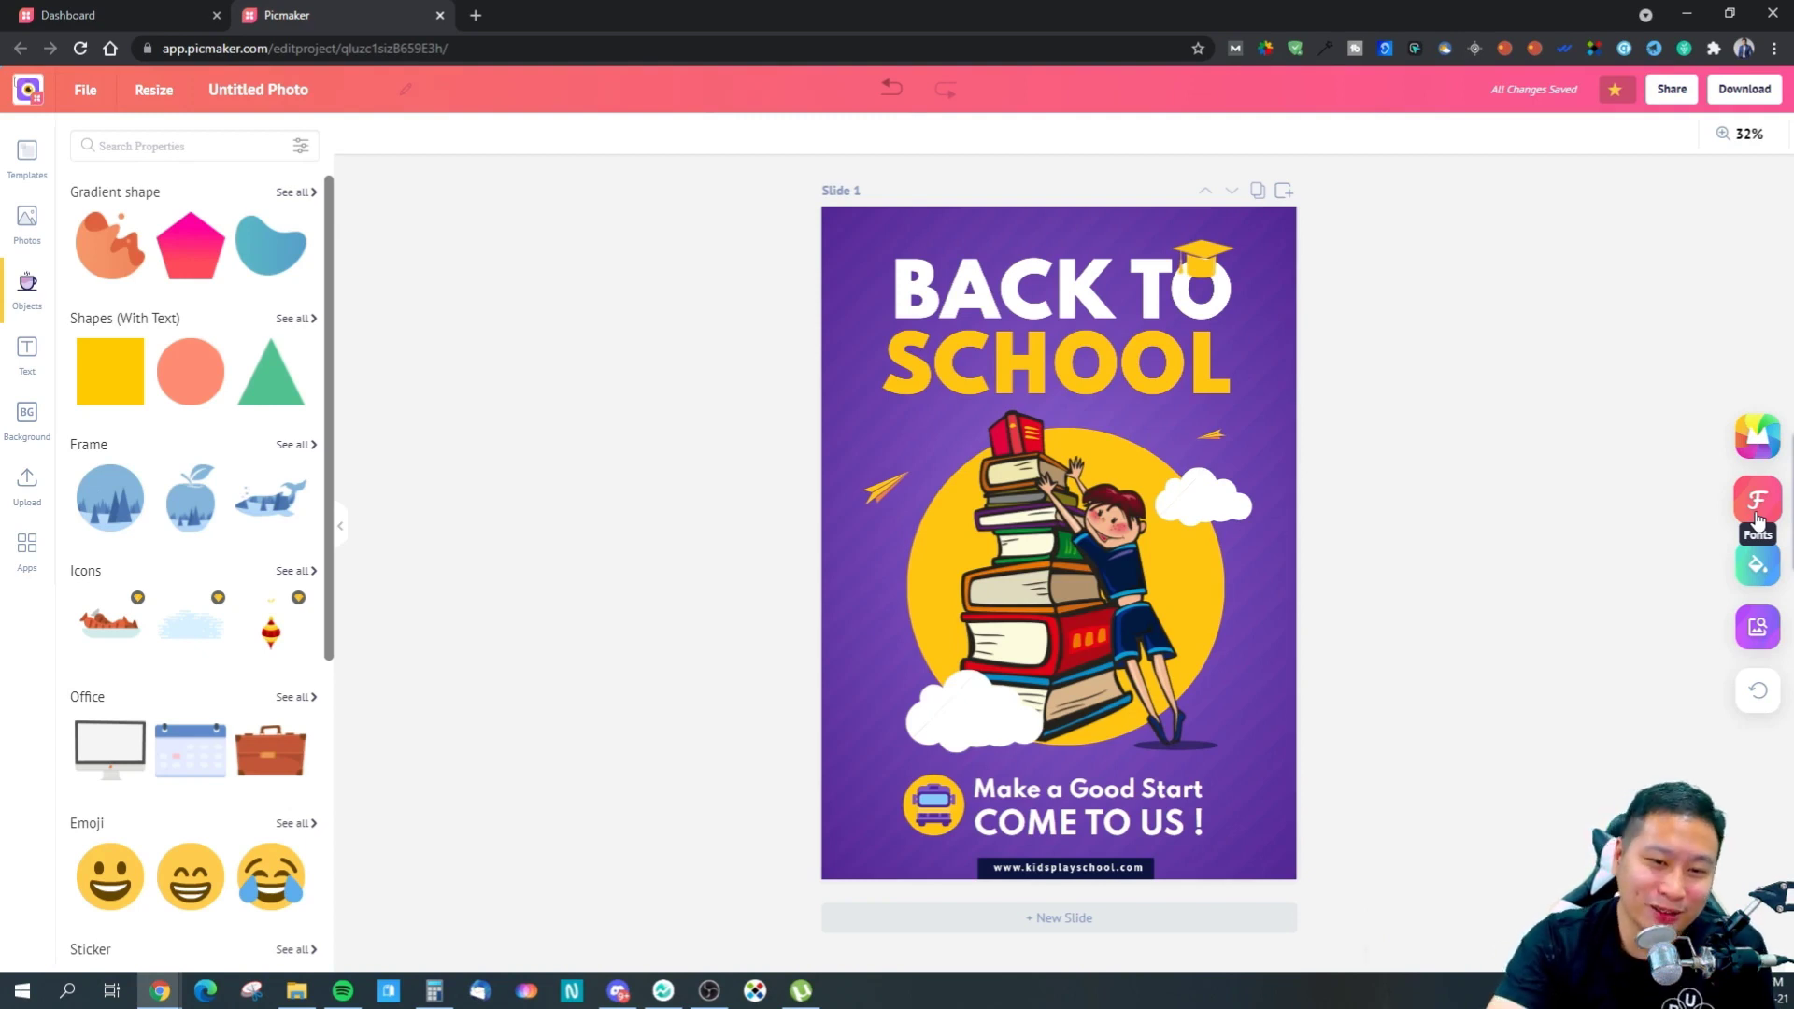
{"action": "left_click", "coordinate": [1754, 501]}
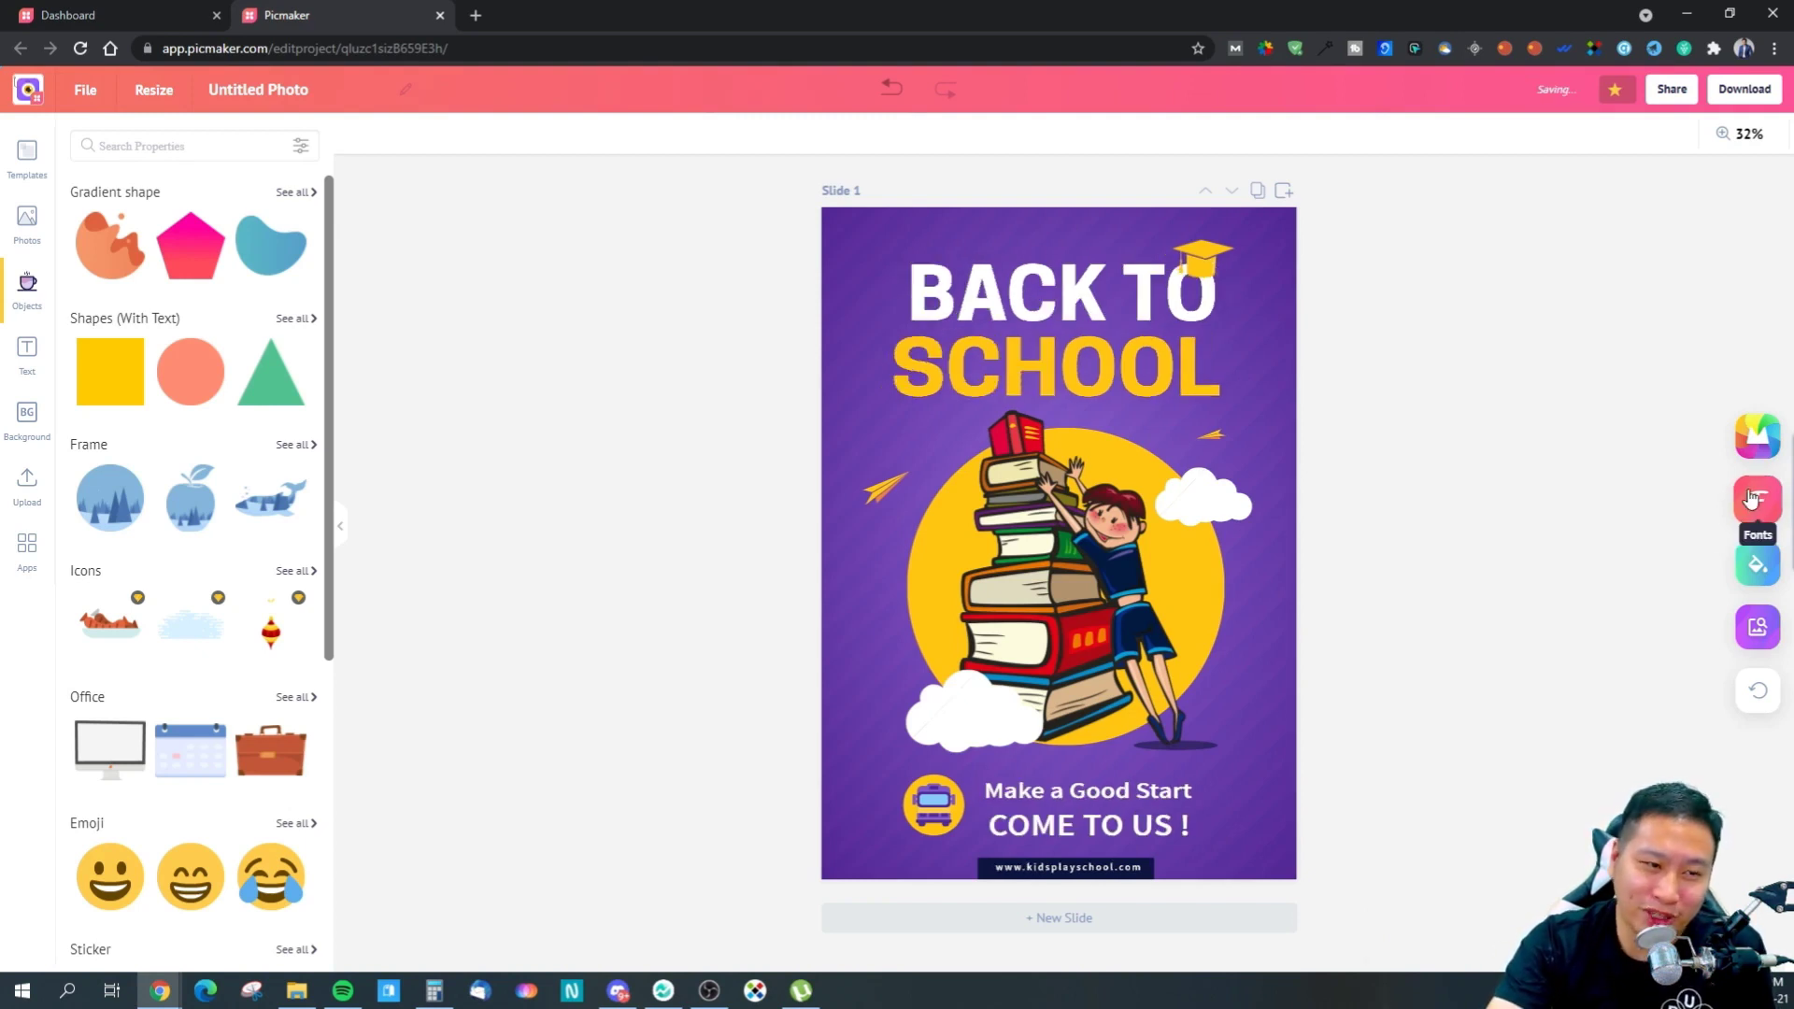
{"action": "left_click", "coordinate": [1752, 501]}
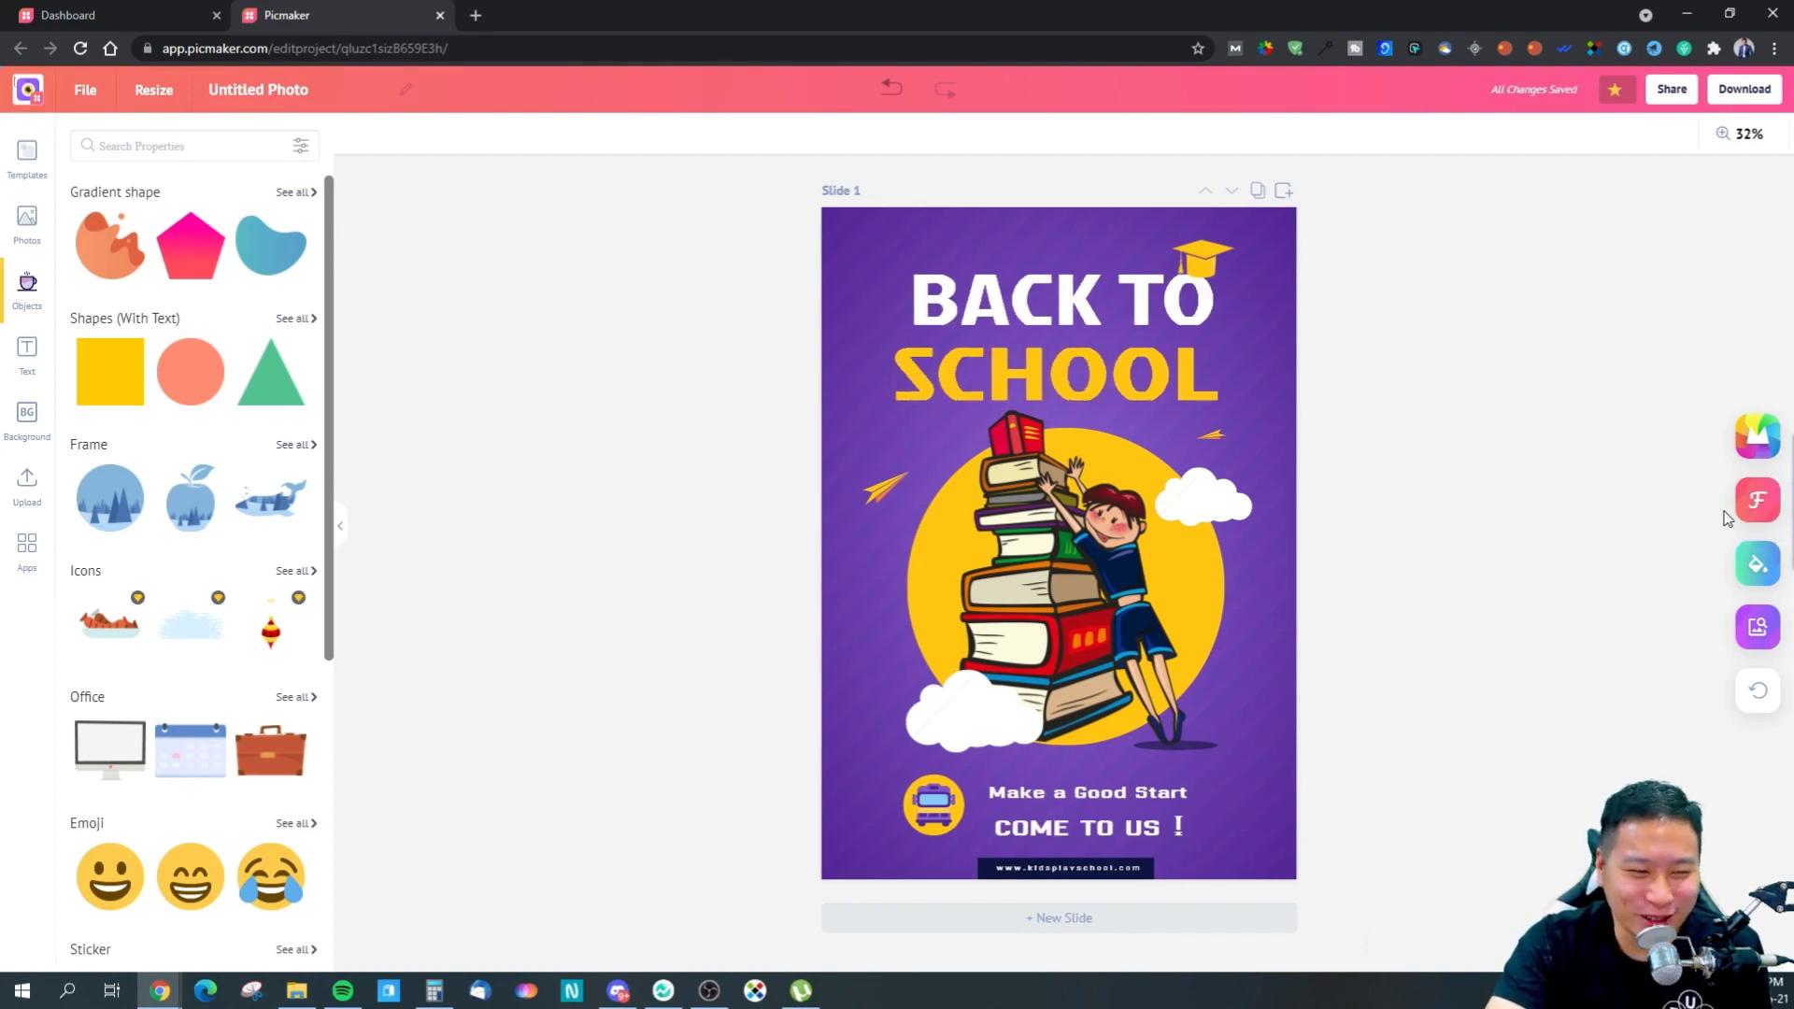
{"action": "left_click", "coordinate": [1754, 504]}
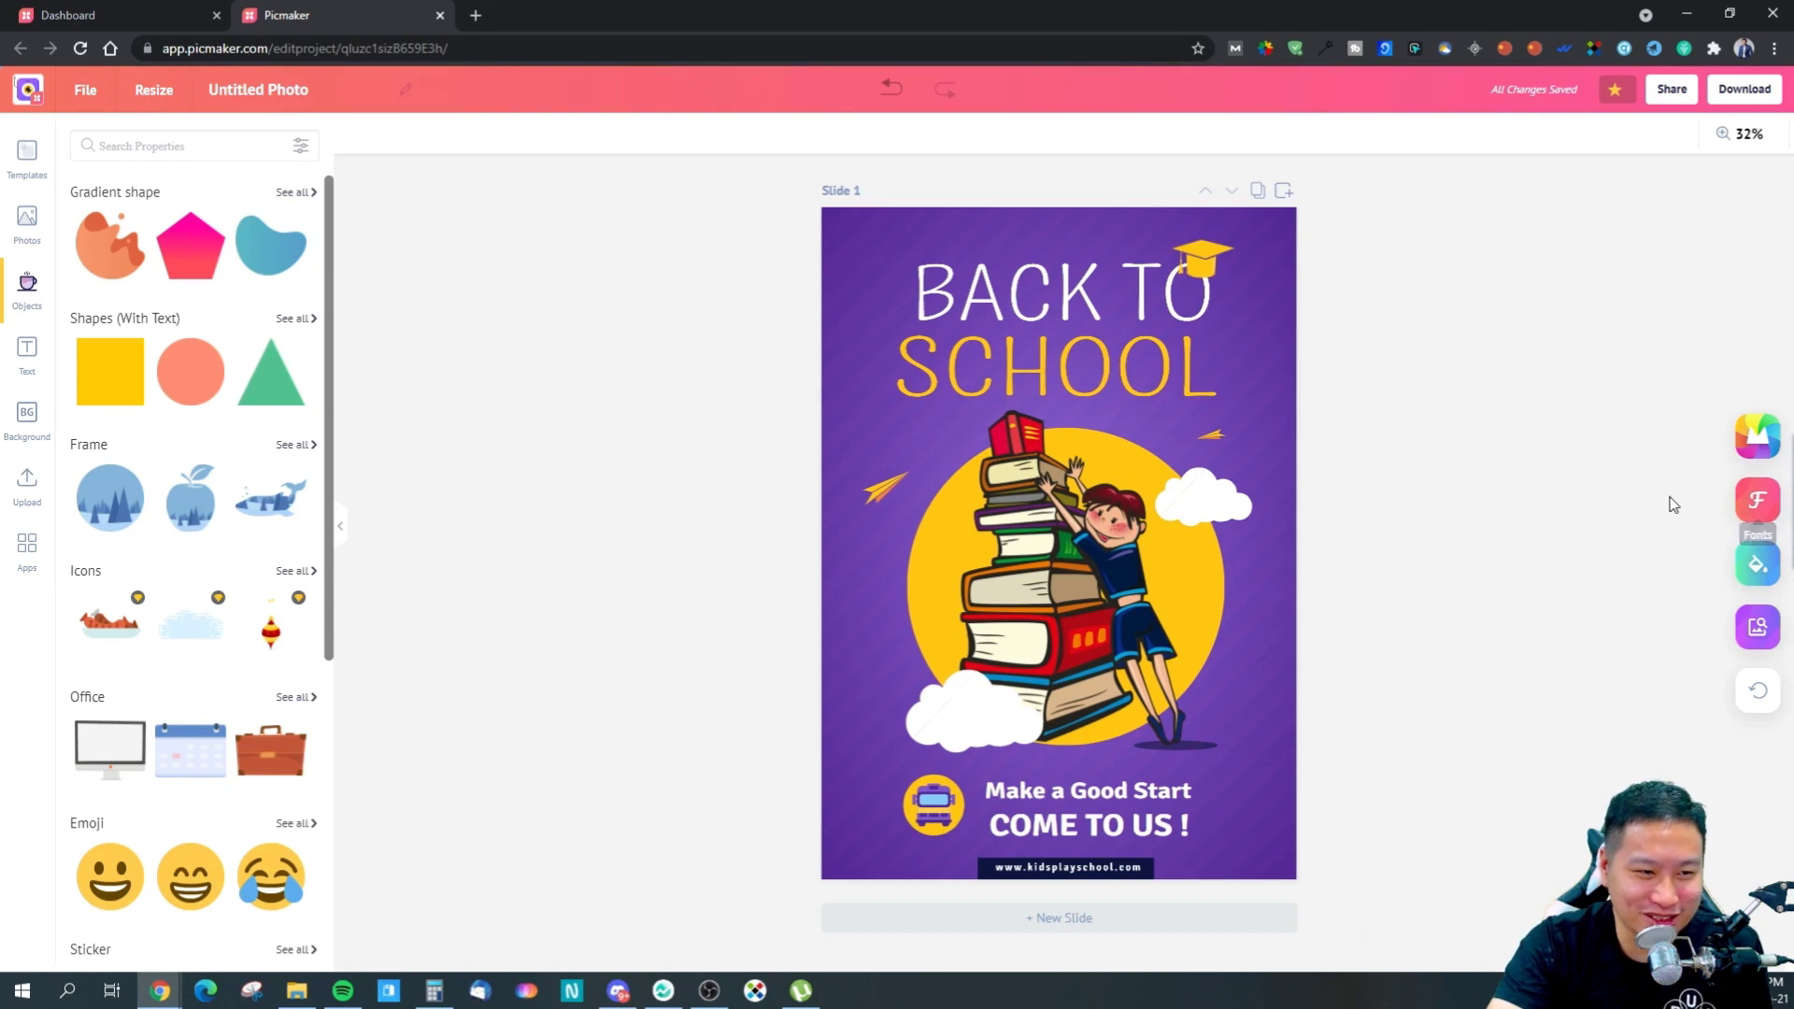
- Shuffle colour palettes past teal, magenta and orange to a mint-green, pink and dark teal scheme
{"action": "left_click", "coordinate": [1759, 570]}
{"action": "left_click", "coordinate": [1759, 570]}
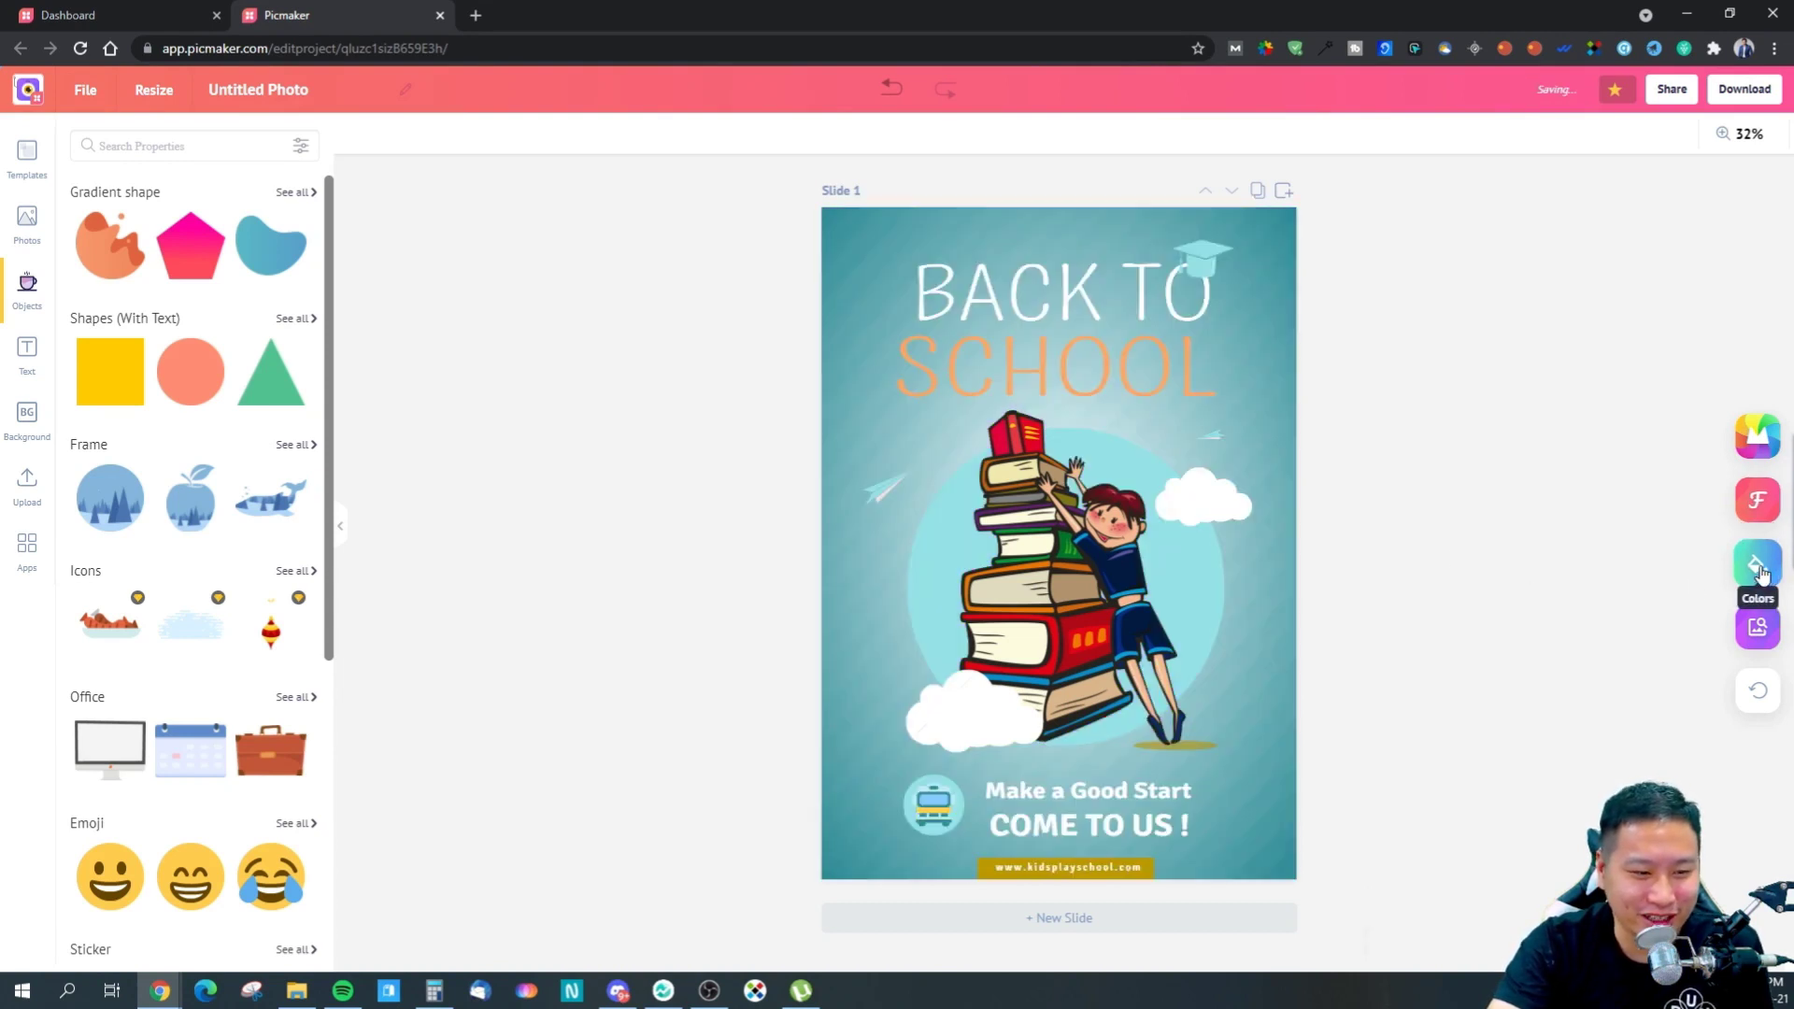
{"action": "left_click", "coordinate": [1759, 570]}
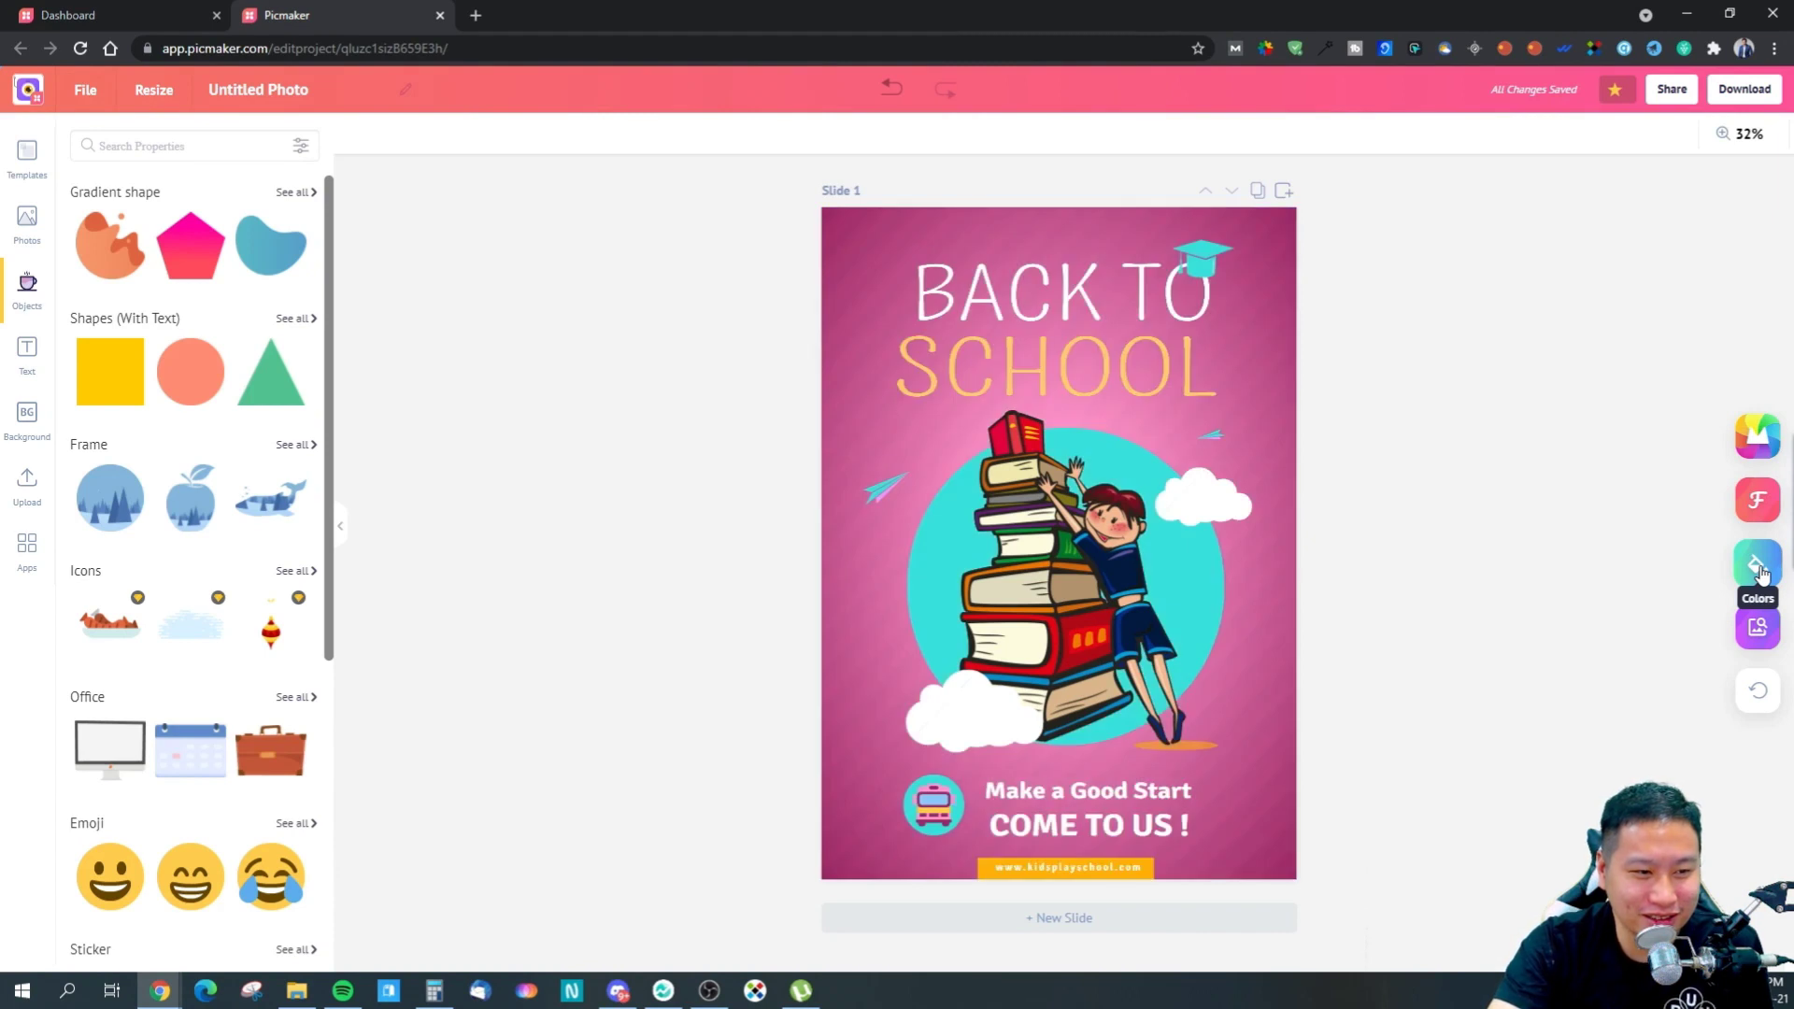
{"action": "left_click", "coordinate": [1759, 570]}
{"action": "left_click", "coordinate": [1759, 570]}
{"action": "left_click", "coordinate": [1760, 570]}
{"action": "left_click", "coordinate": [1759, 570]}
{"action": "left_click", "coordinate": [1759, 570]}
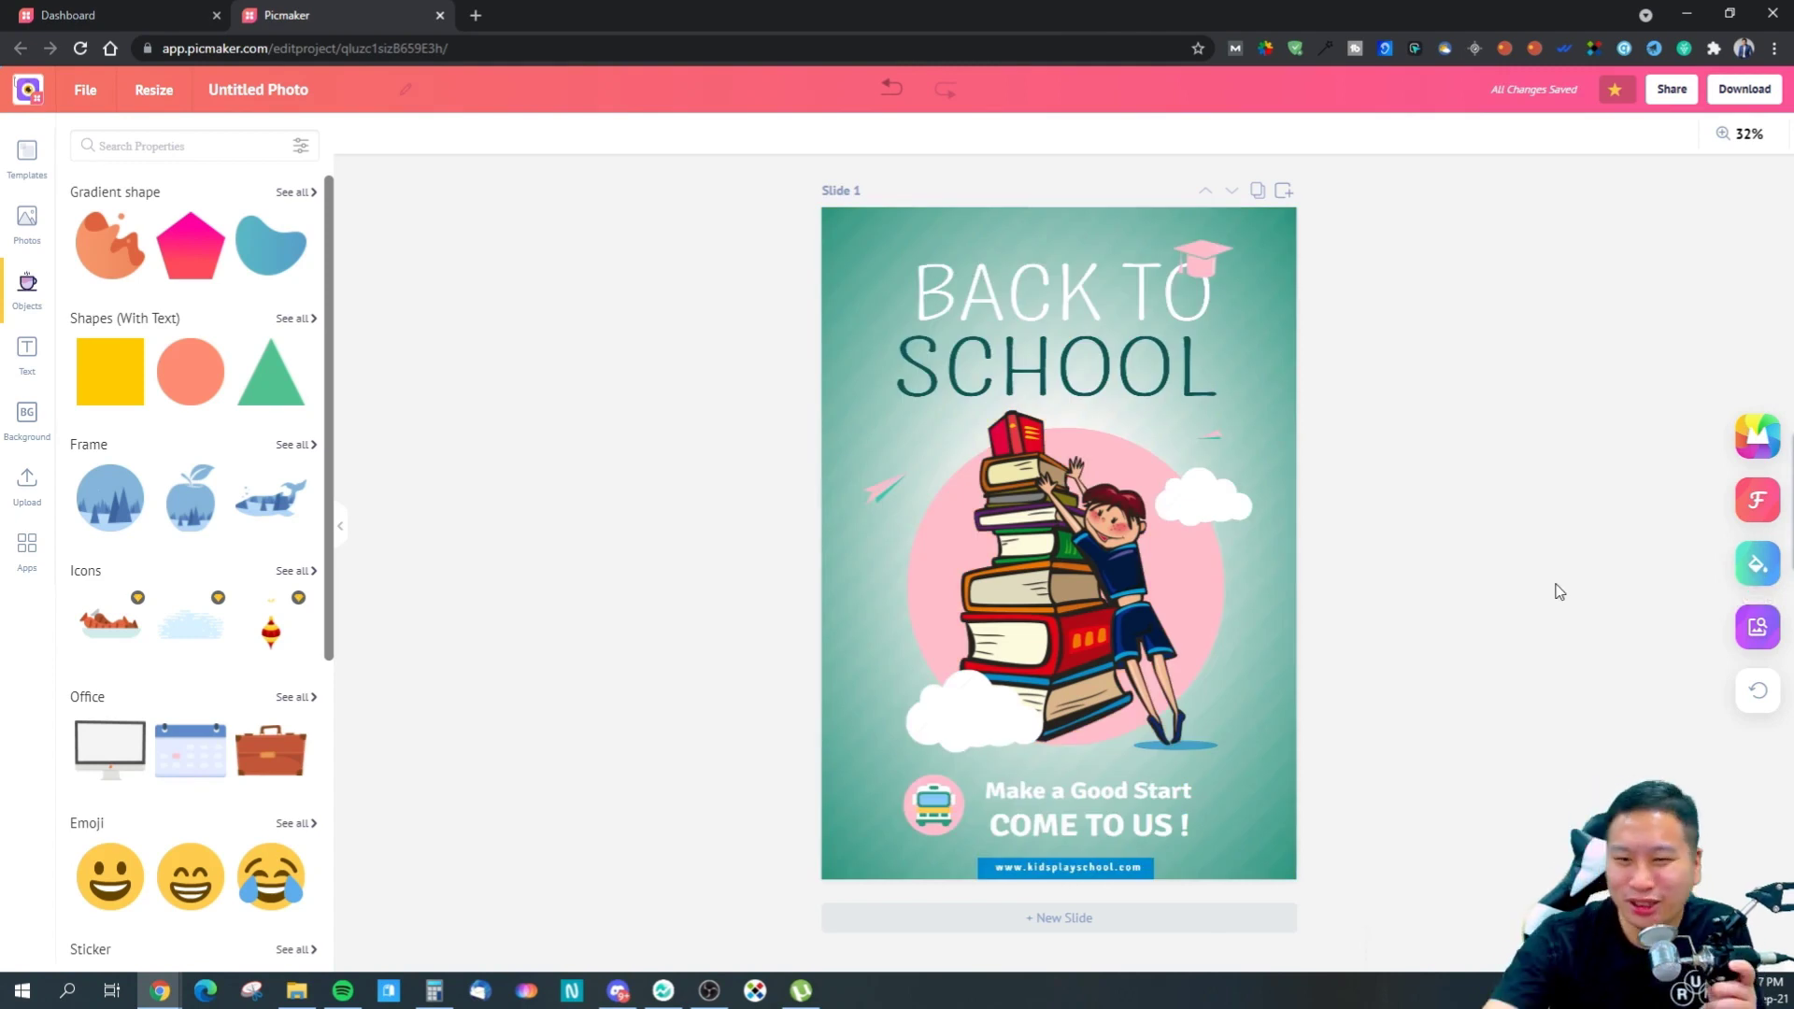
- Start a new project from the Online Course 2020 Instagram Story template on the Dashboard
{"action": "left_click", "coordinate": [102, 15]}
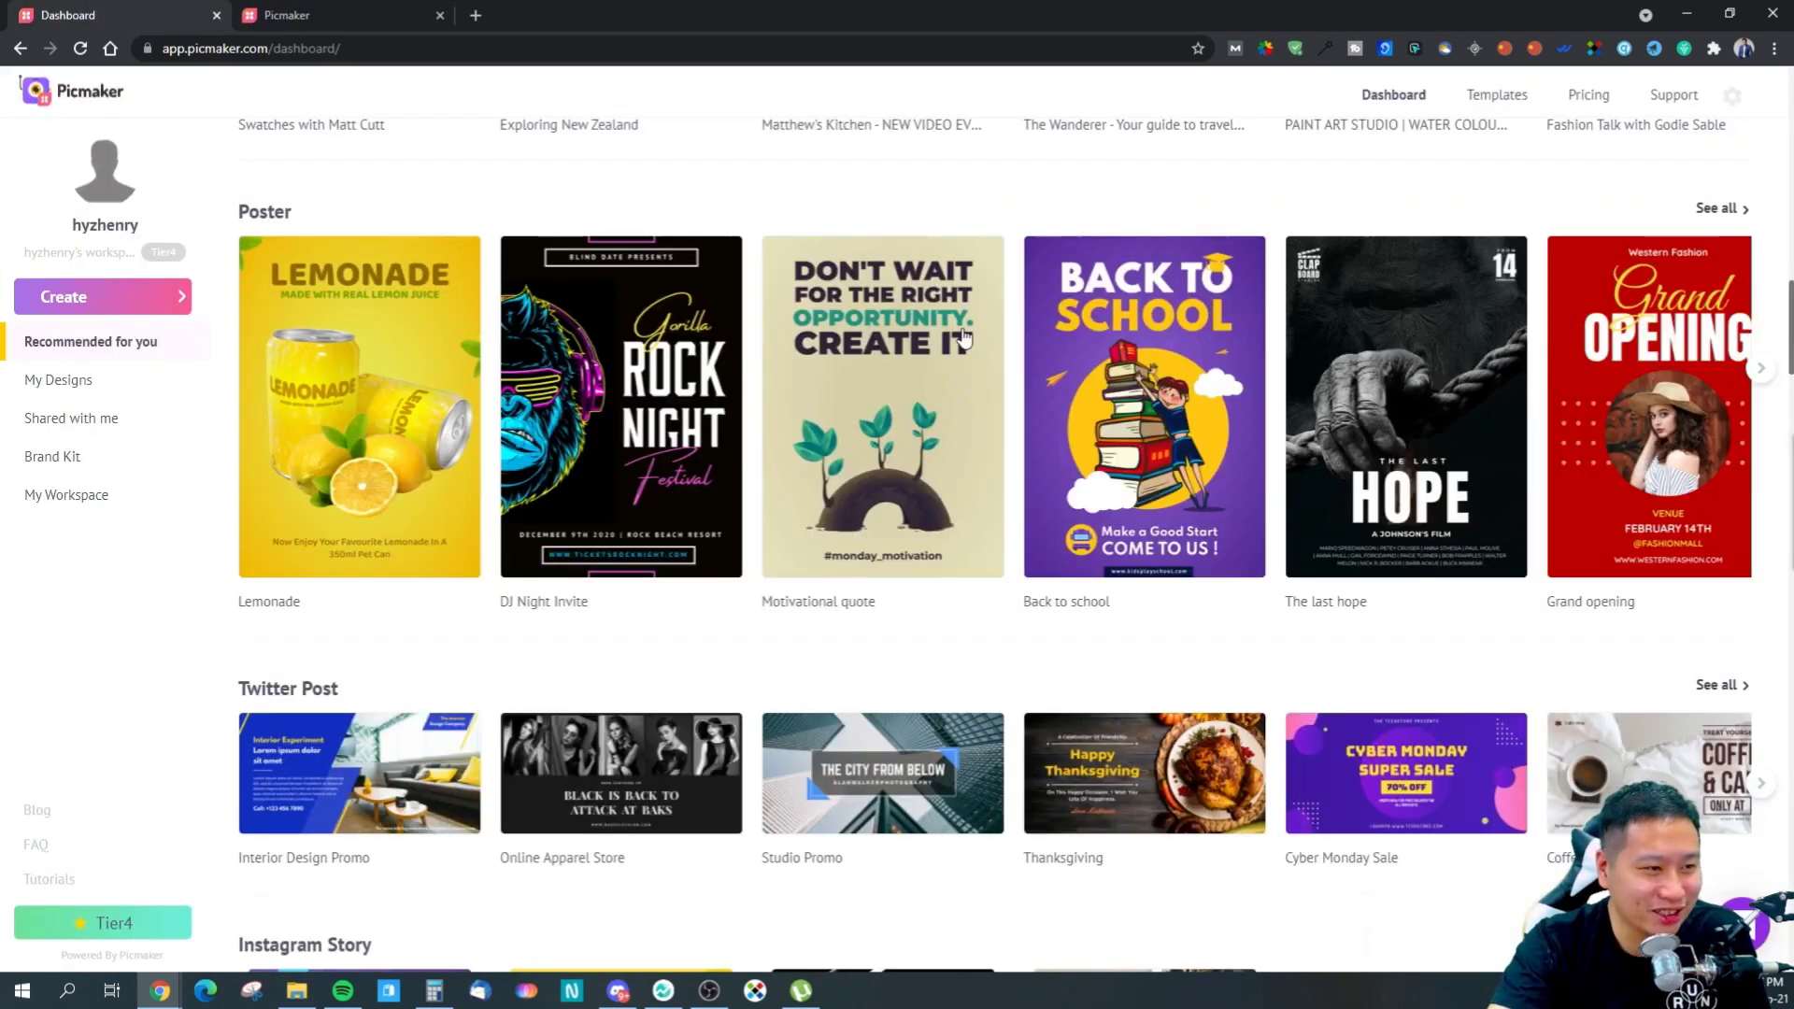
{"action": "scroll", "coordinate": [1068, 806], "scroll_direction": "down", "scroll_amount": 4}
{"action": "scroll", "coordinate": [1068, 805], "scroll_direction": "down", "scroll_amount": 3}
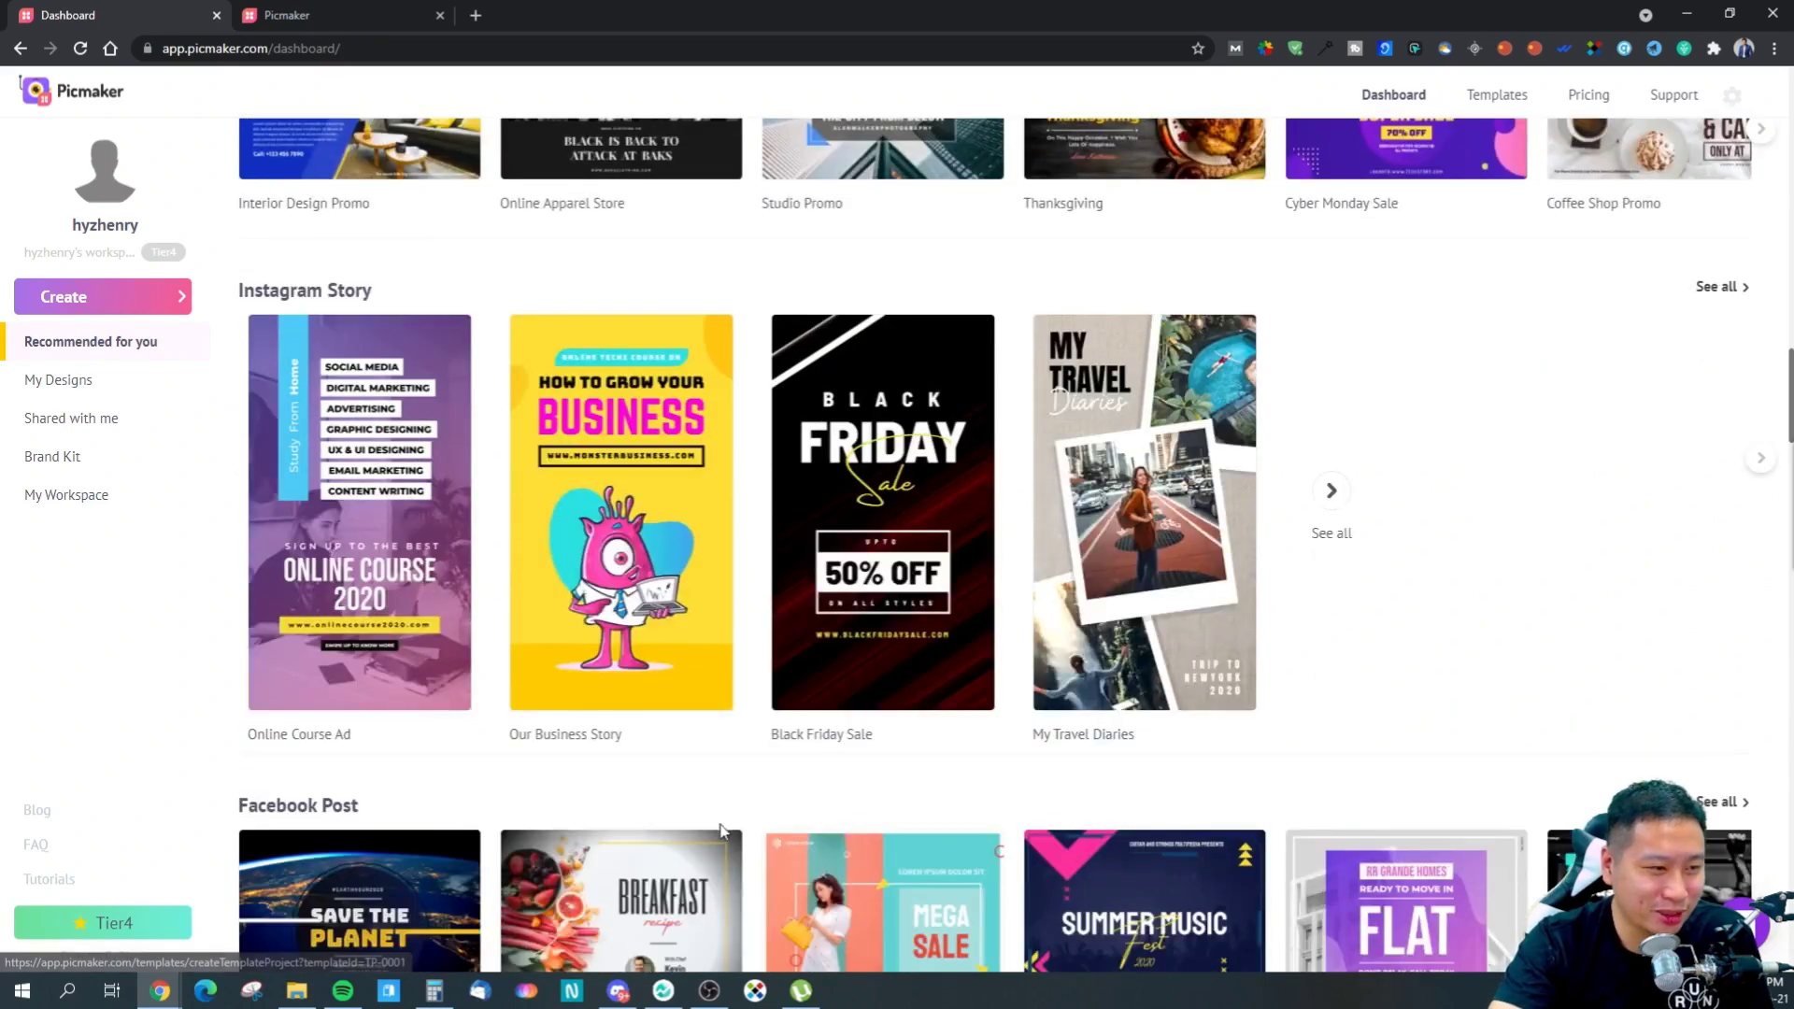
{"action": "scroll", "coordinate": [495, 781], "scroll_direction": "down", "scroll_amount": 9}
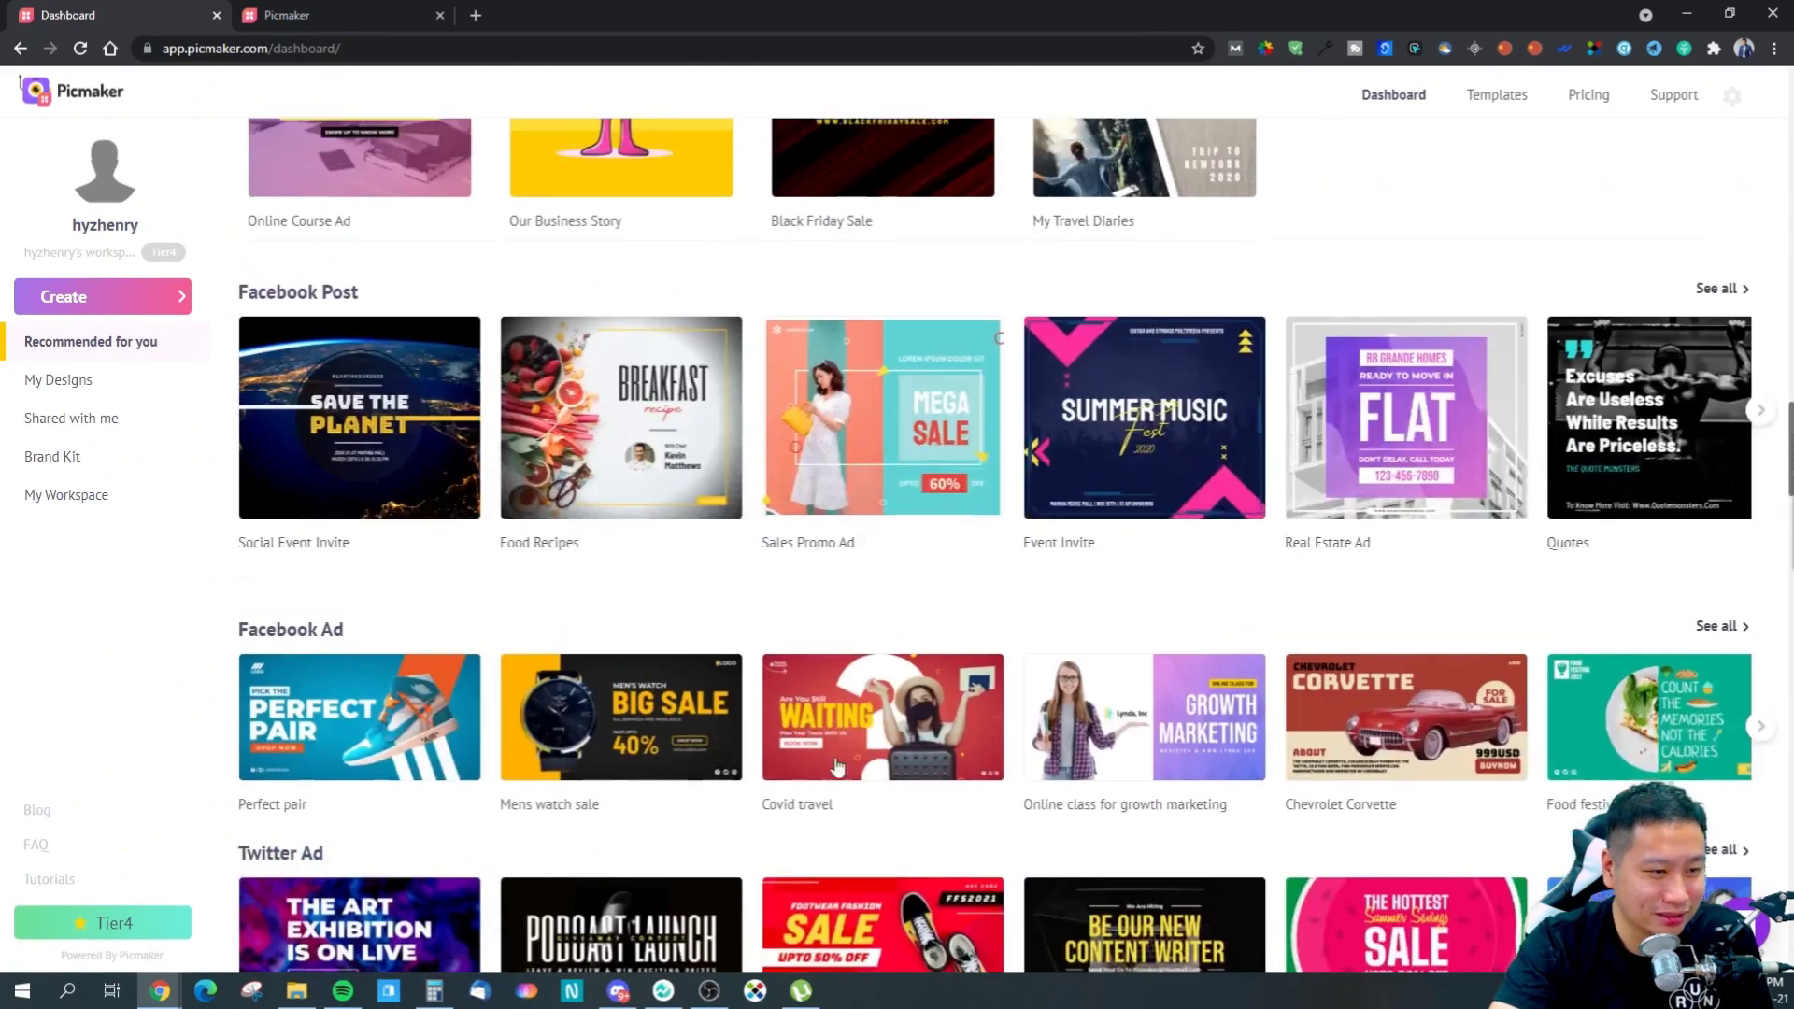
{"action": "scroll", "coordinate": [801, 735], "scroll_direction": "up", "scroll_amount": 8}
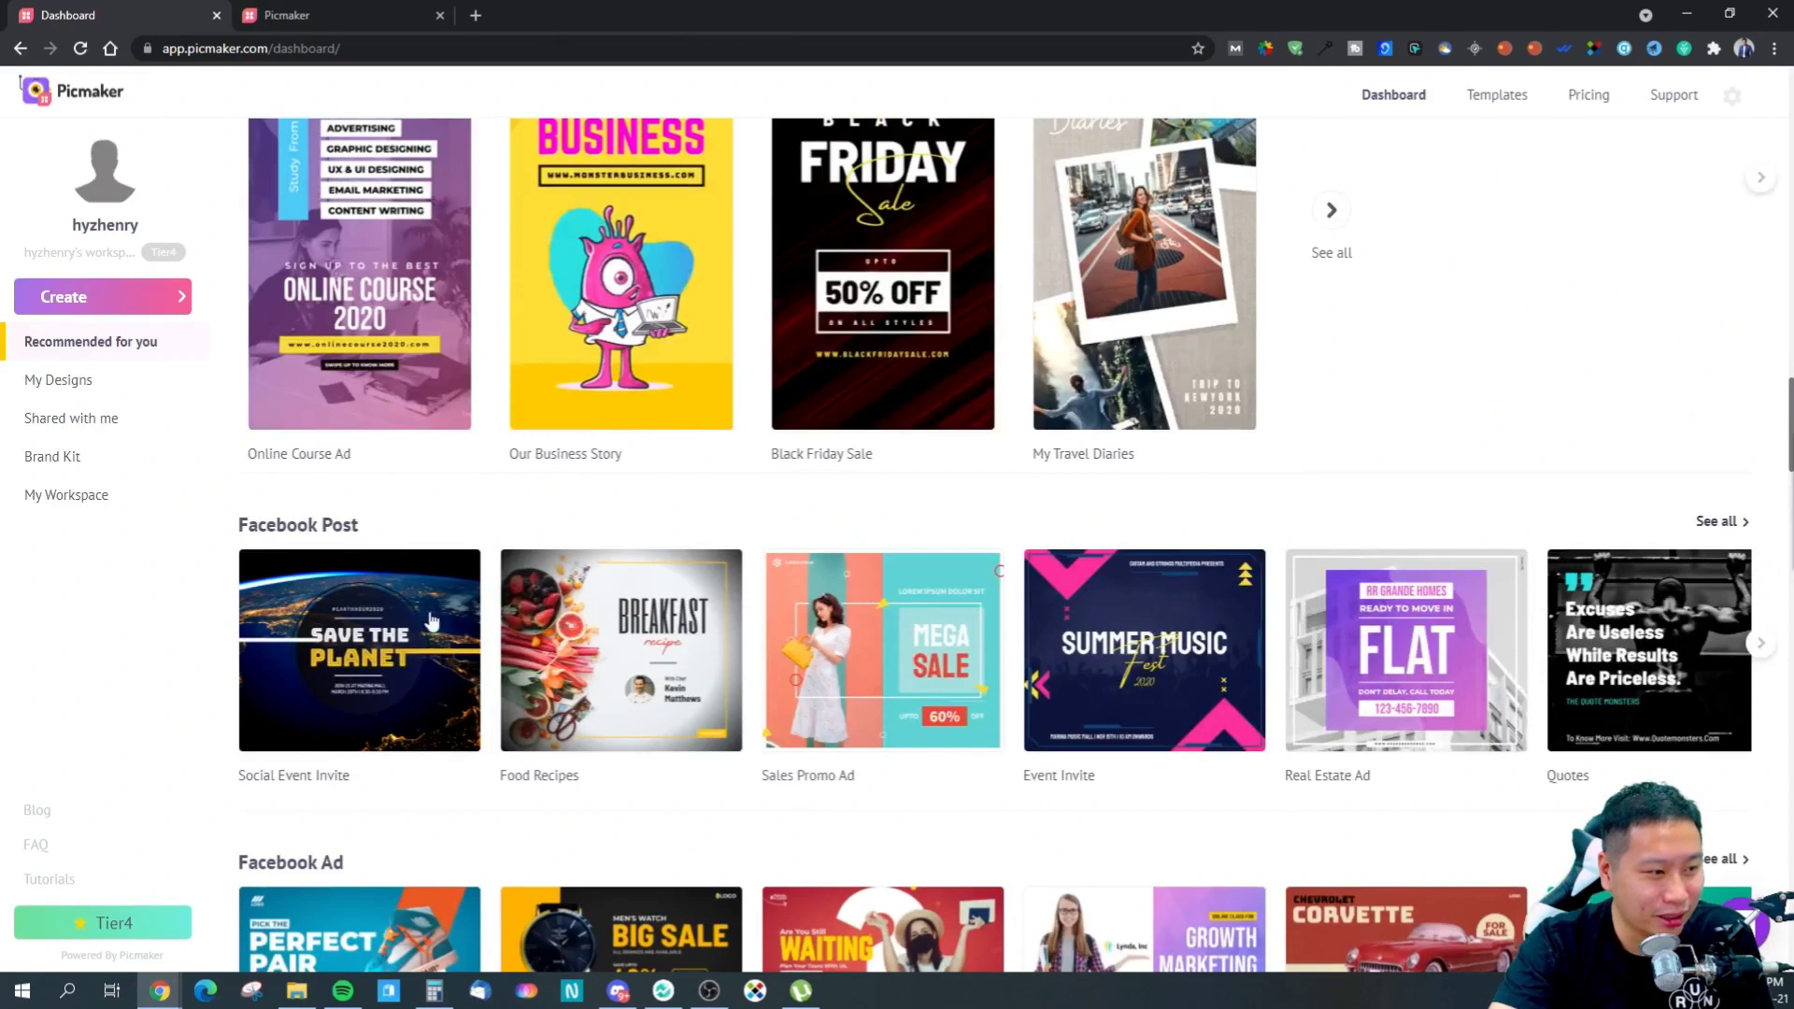
{"action": "left_click", "coordinate": [404, 471]}
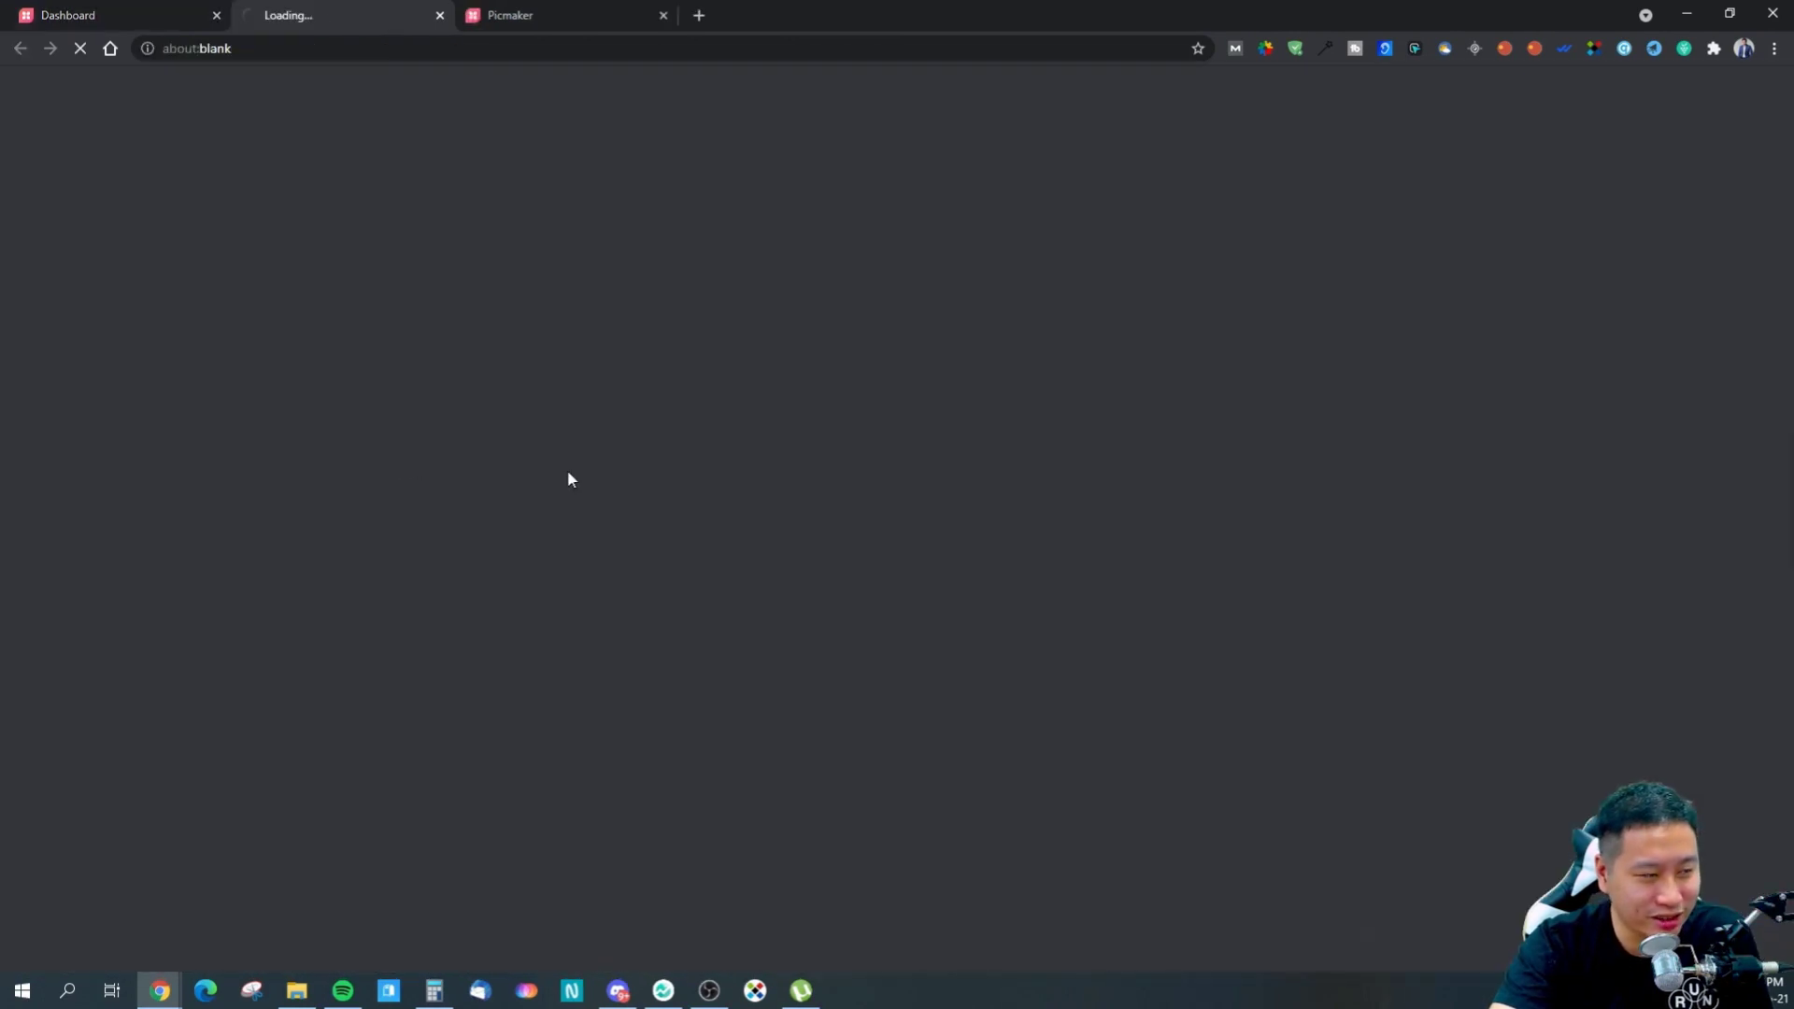
{"action": "left_click", "coordinate": [121, 7]}
{"action": "left_click", "coordinate": [308, 15]}
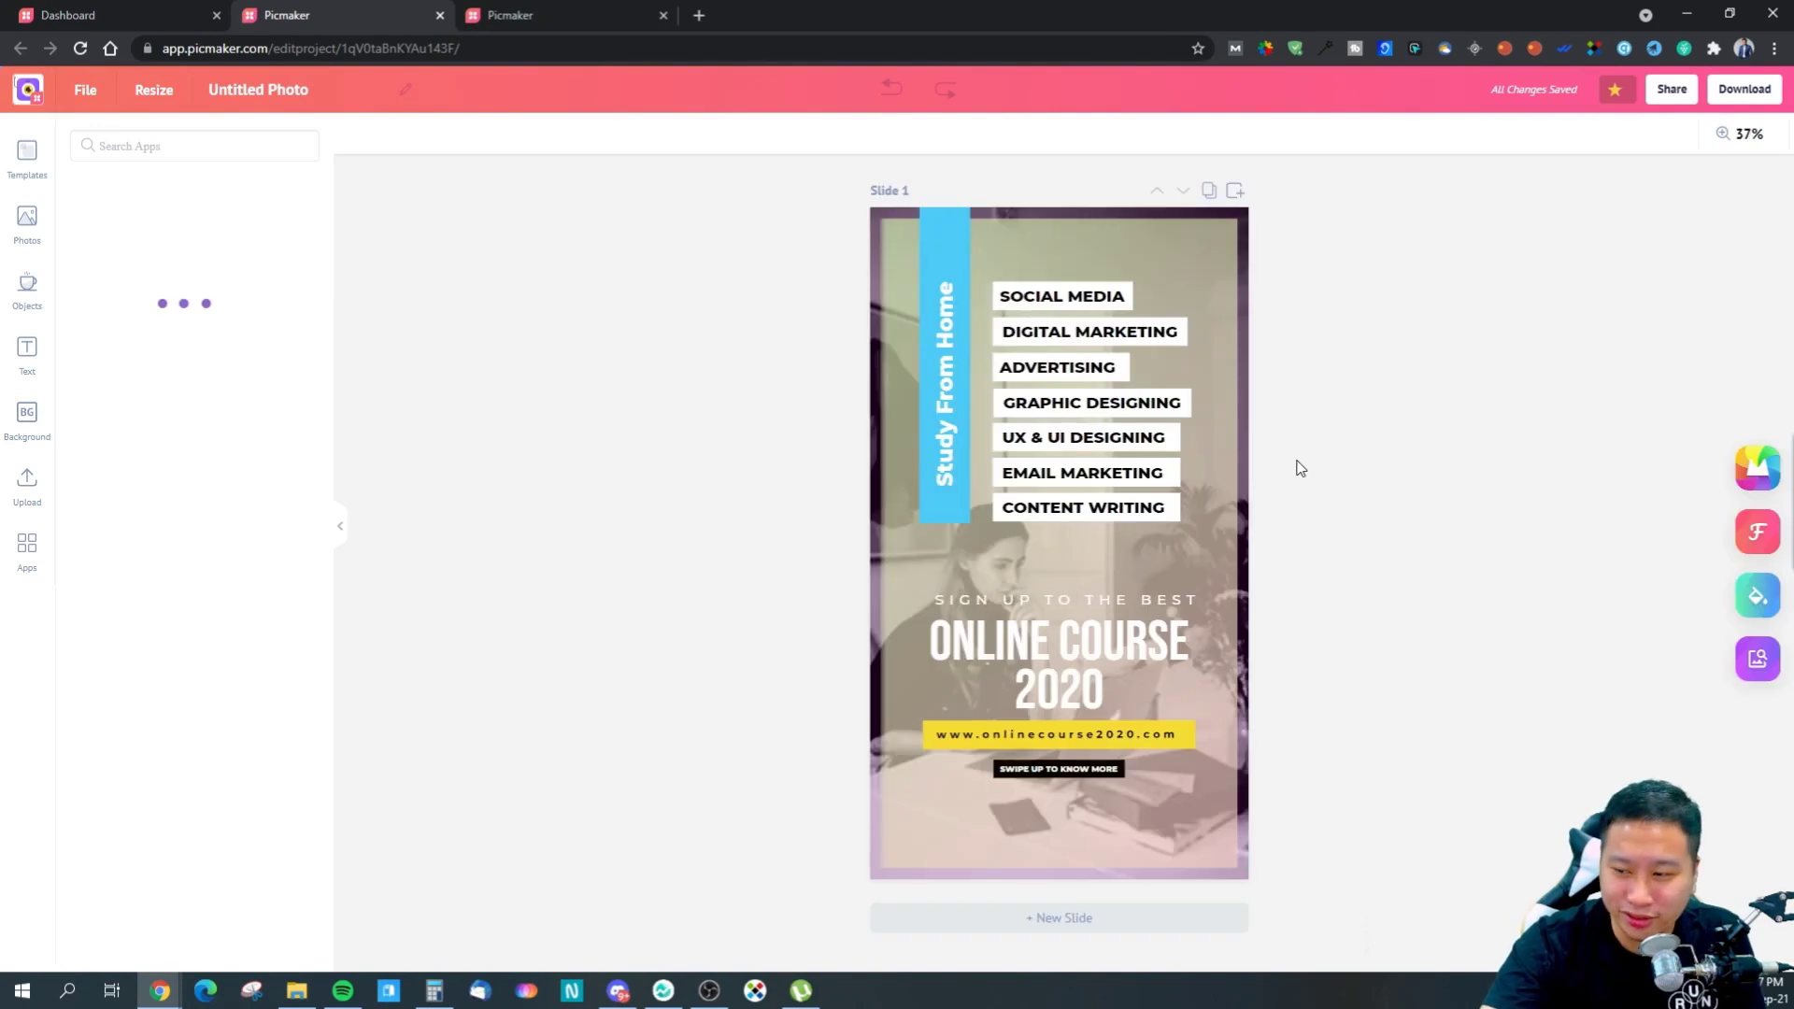
- Cycle full-design shuffles until the story shows a teal-tinted photo with pink accent bars
{"action": "left_click", "coordinate": [1745, 467]}
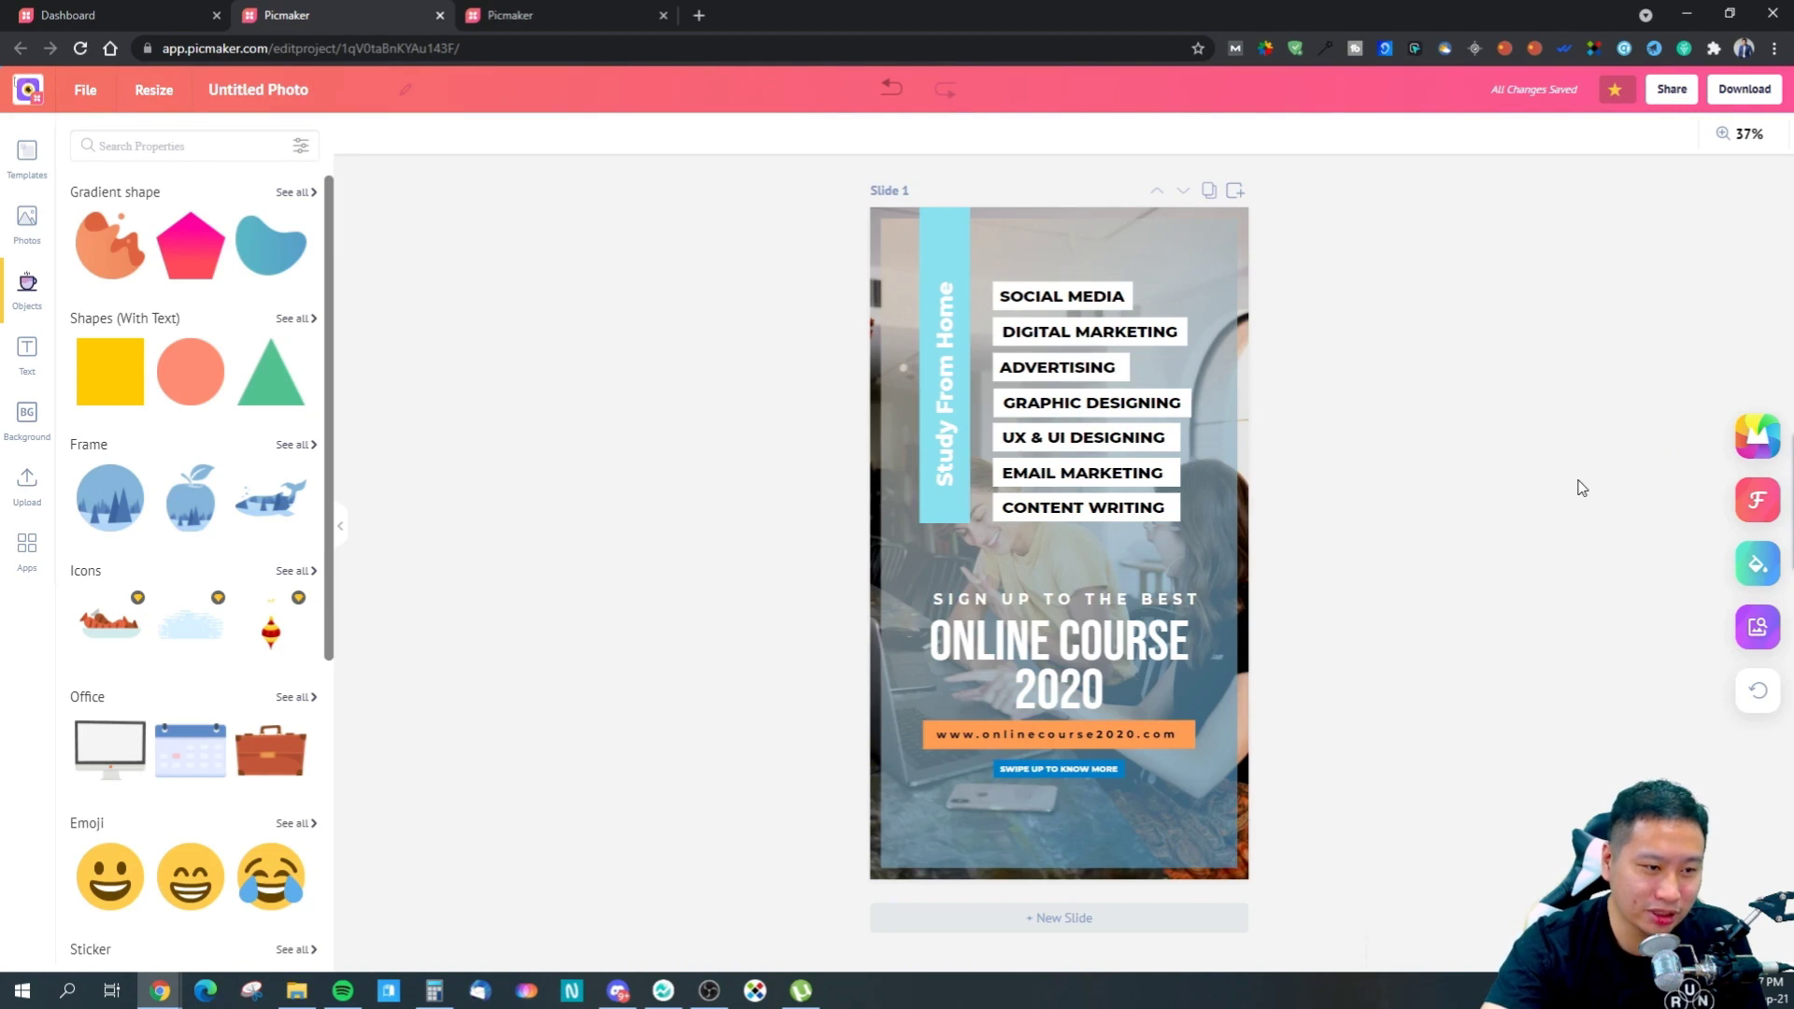
{"action": "left_click", "coordinate": [1758, 441]}
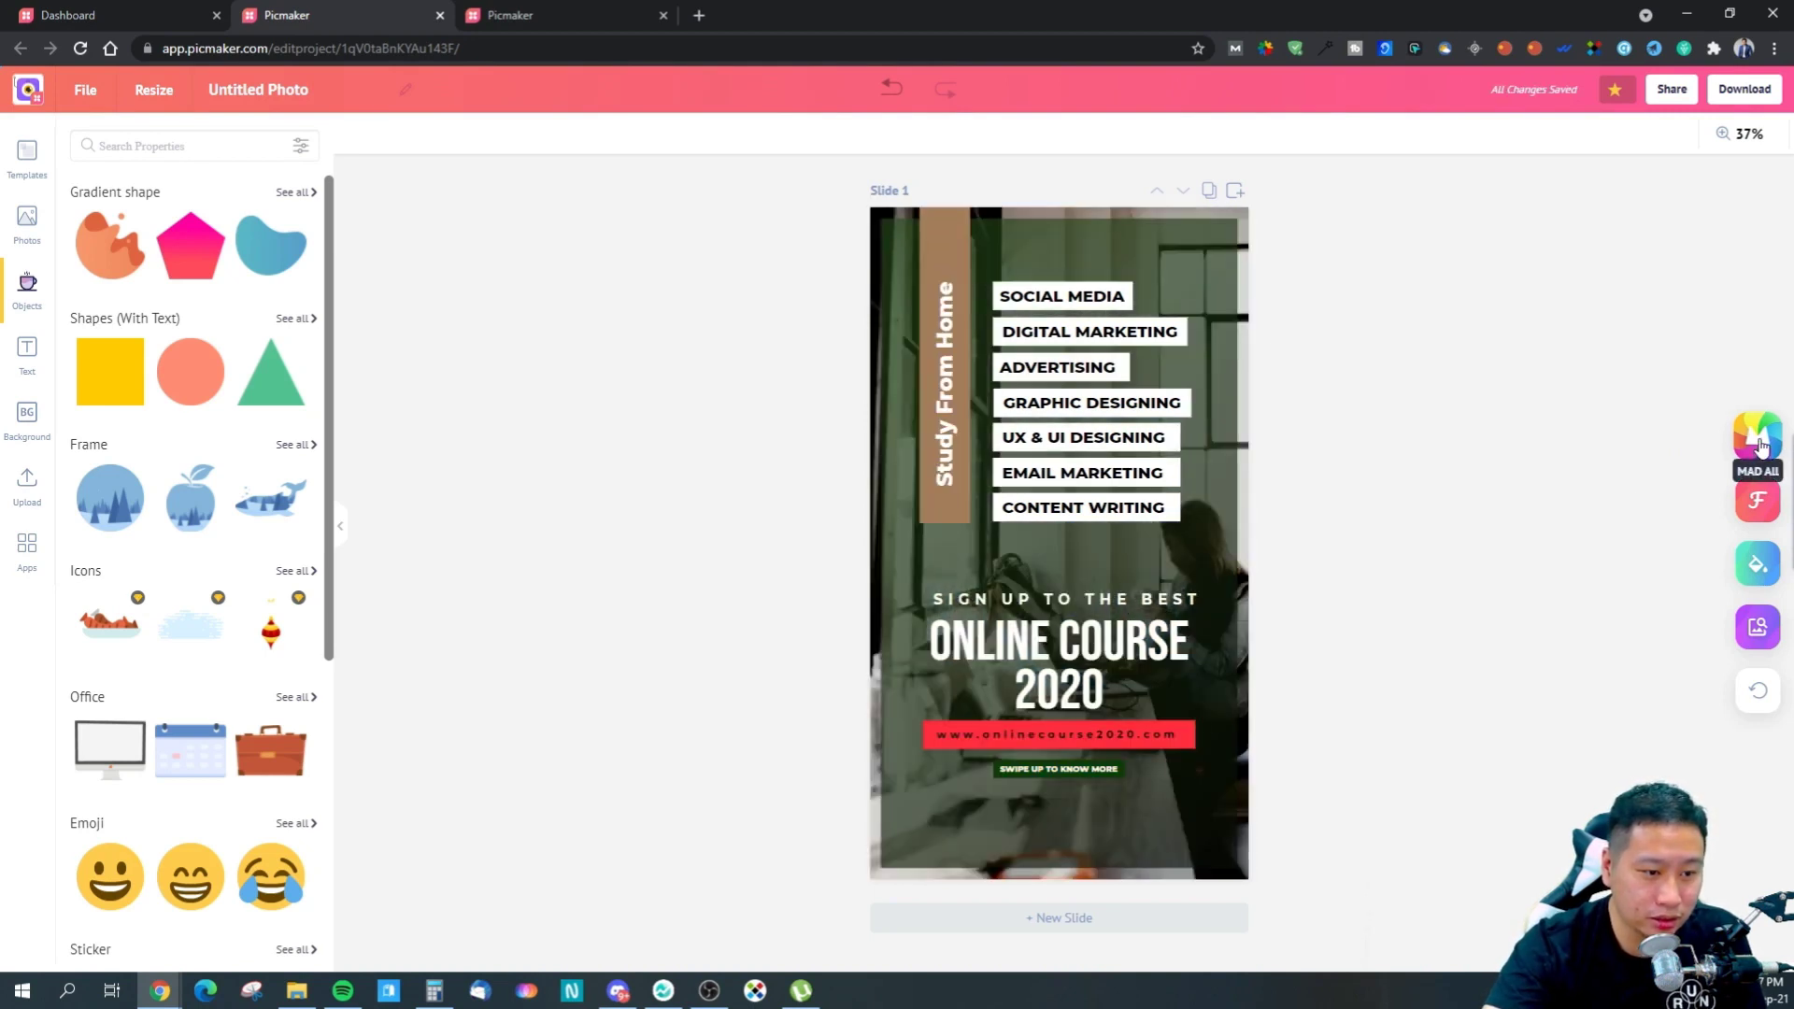
{"action": "left_click", "coordinate": [1759, 445]}
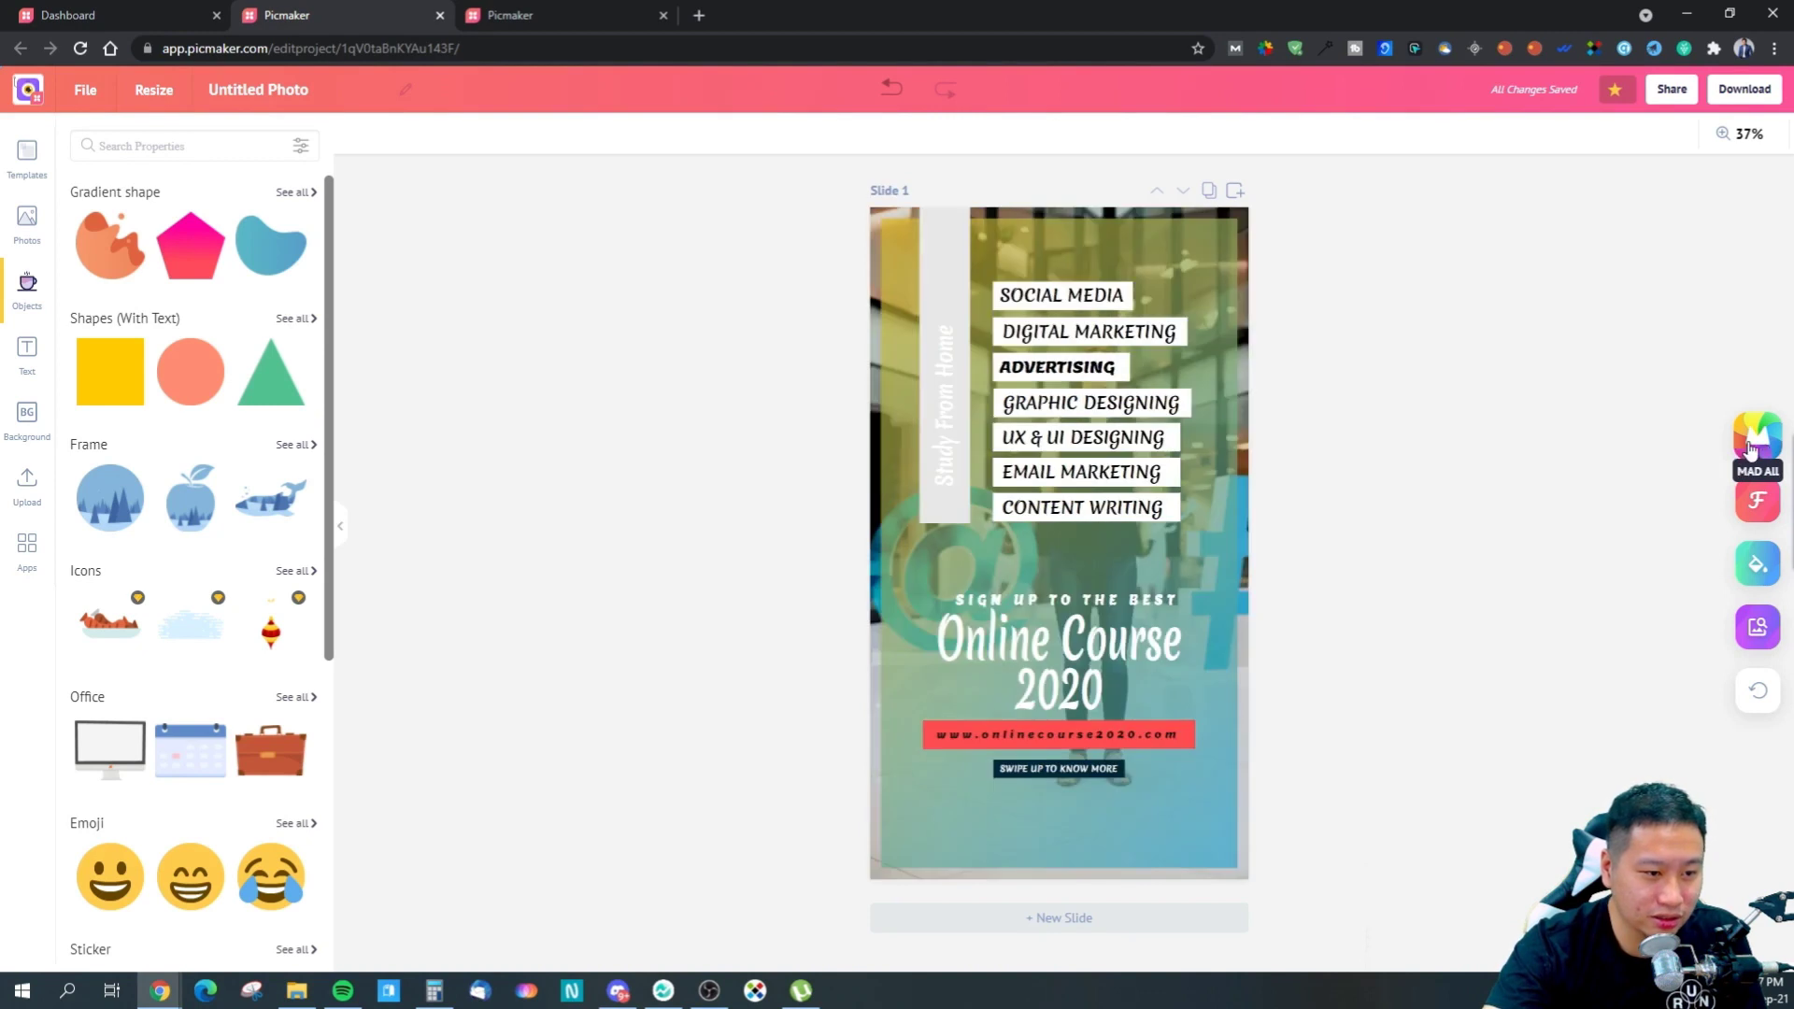
{"action": "left_click", "coordinate": [1751, 449]}
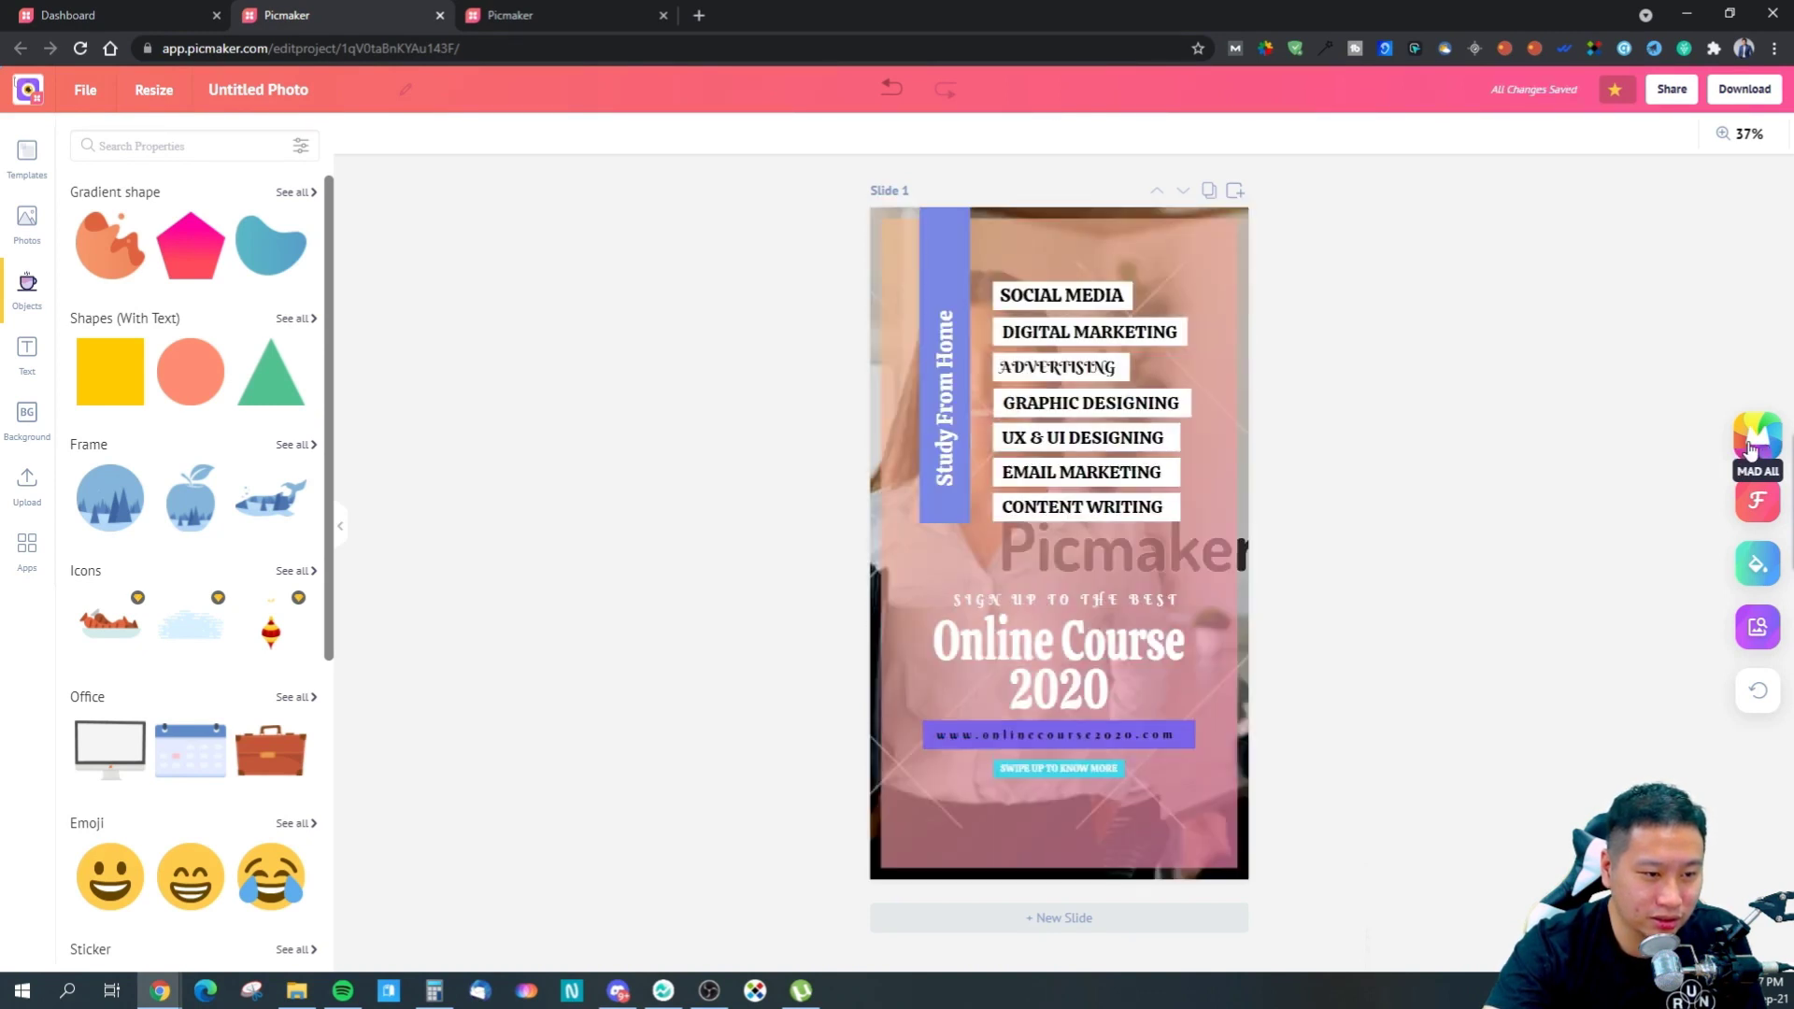
{"action": "left_click", "coordinate": [1751, 448]}
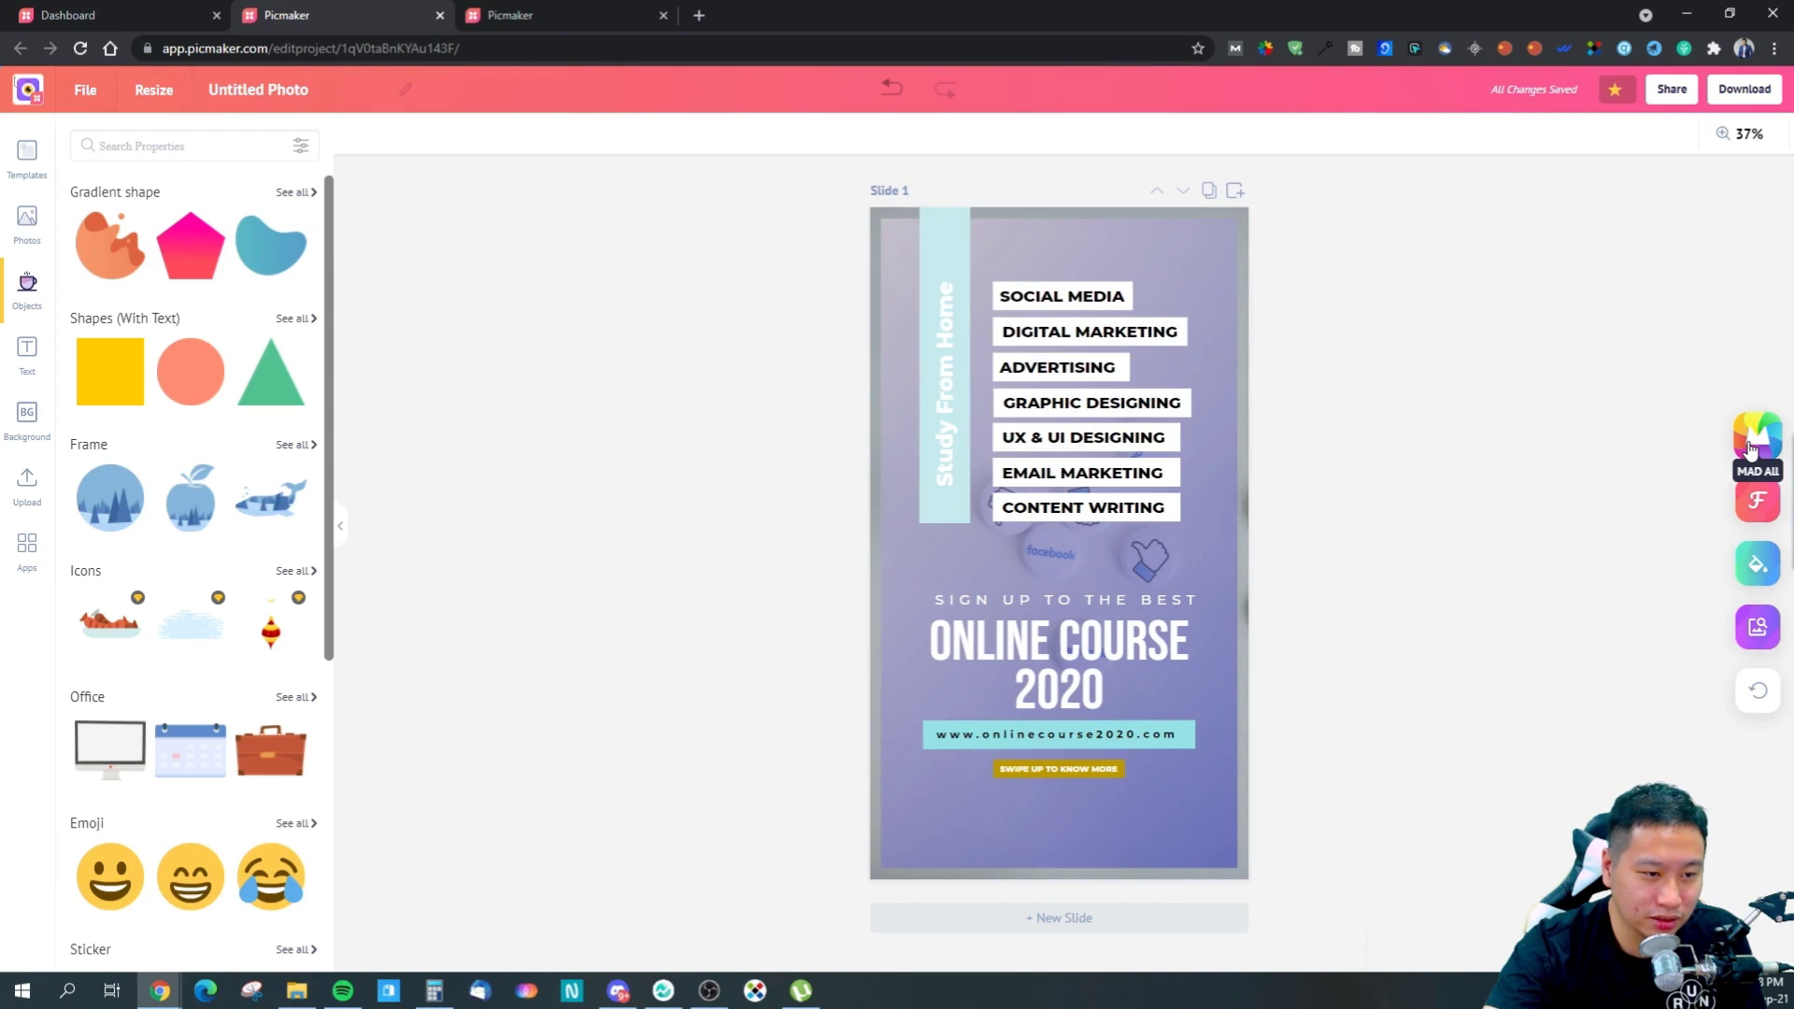
{"action": "left_click", "coordinate": [1751, 449]}
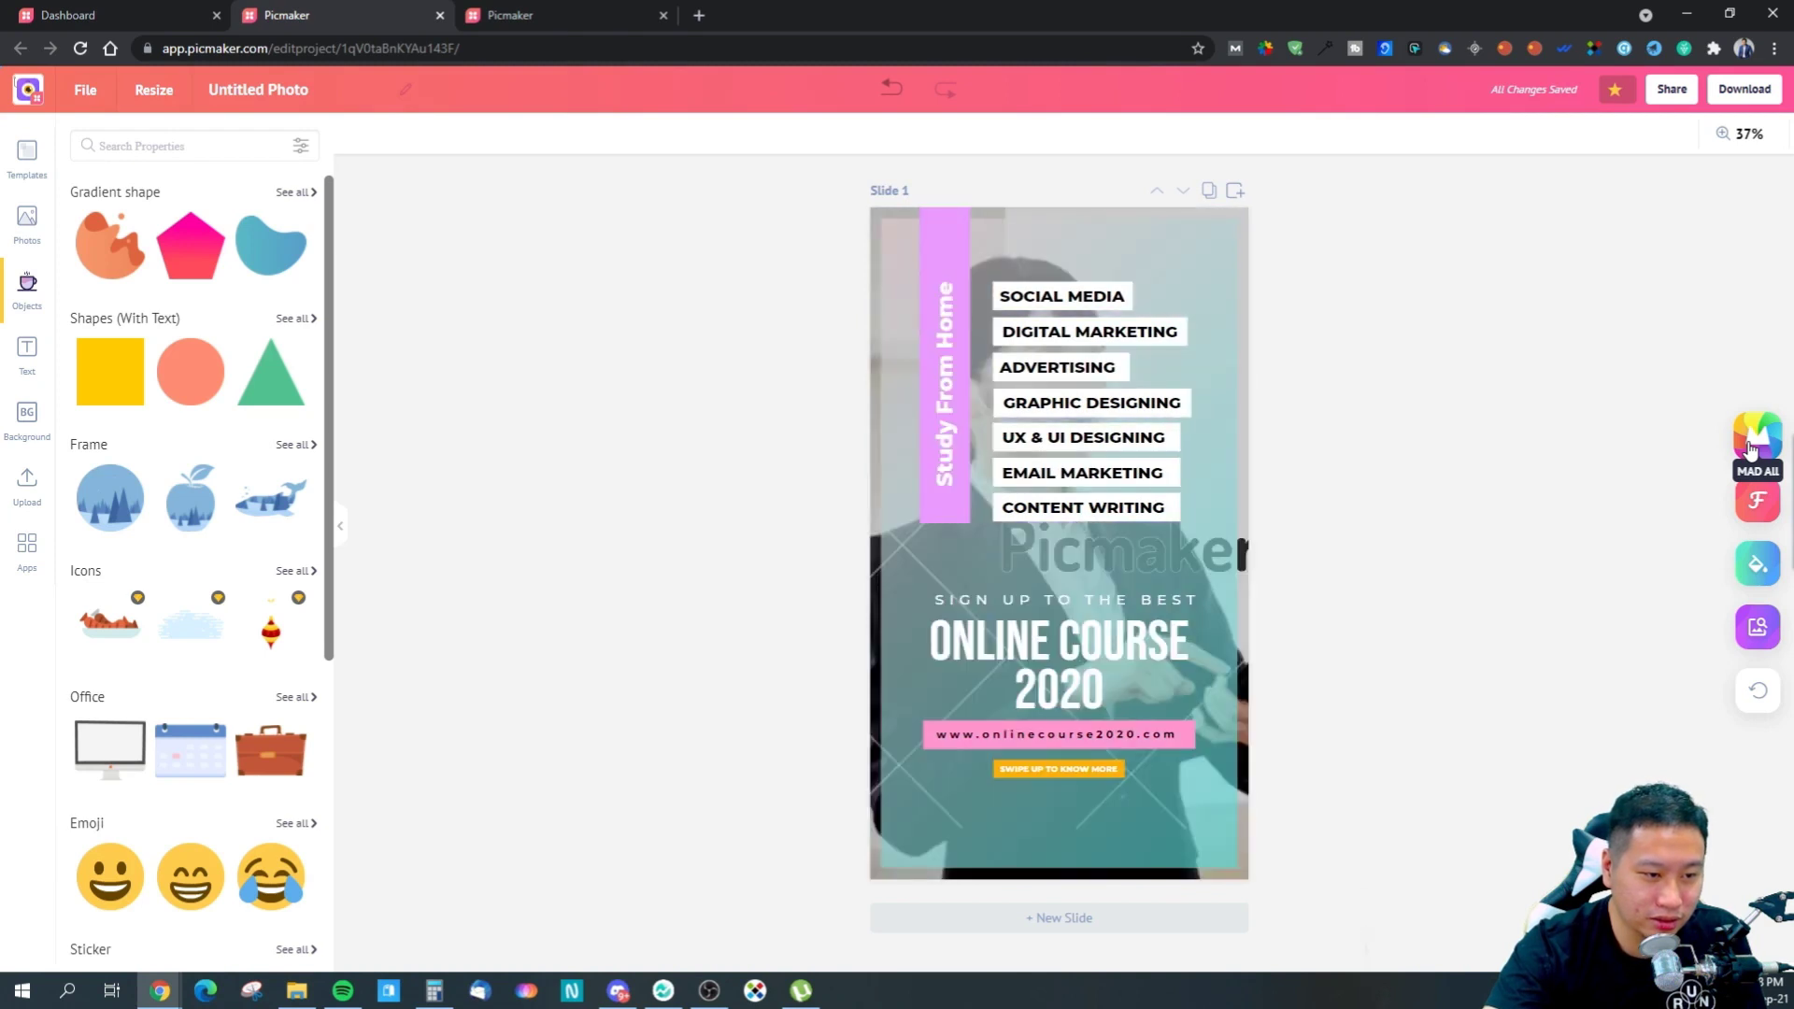